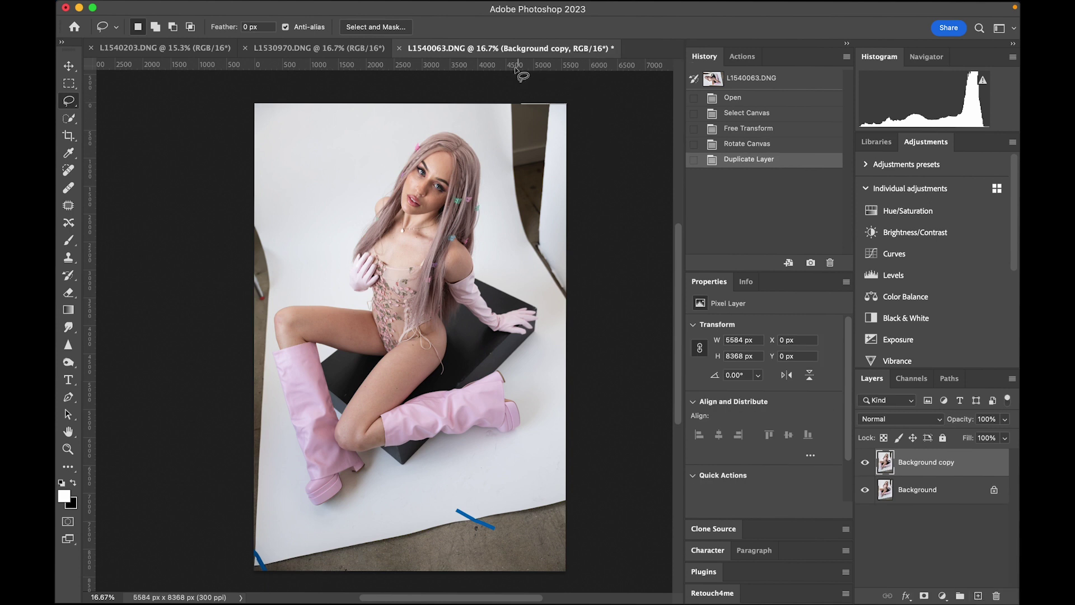
- Lasso the exposed studio area at the image's upper right and the backdrop edges along its left and bottom sides
mouse_move(492, 97)
left_mouse_down()
mouse_move(506, 234)
mouse_move(523, 279)
mouse_move(539, 297)
mouse_move(600, 310)
mouse_move(622, 144)
mouse_move(583, 96)
left_mouse_up()
key("shift")
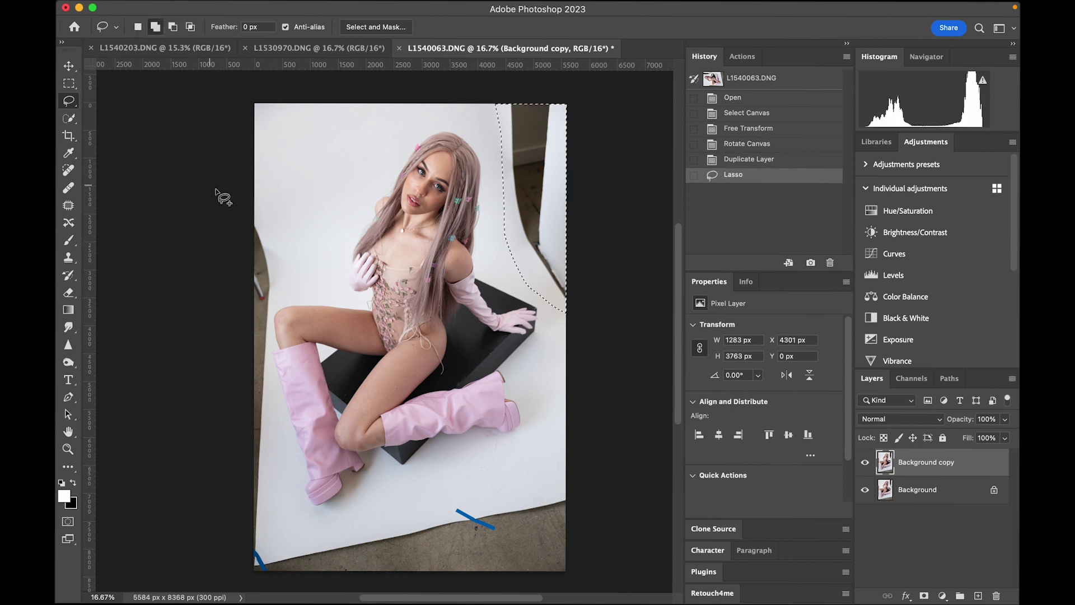
mouse_move(259, 206)
left_mouse_down()
mouse_move(284, 251)
mouse_move(269, 374)
mouse_move(284, 527)
mouse_move(330, 529)
mouse_move(453, 493)
mouse_move(605, 471)
mouse_move(467, 602)
mouse_move(211, 588)
mouse_move(178, 267)
mouse_move(211, 223)
left_mouse_up()
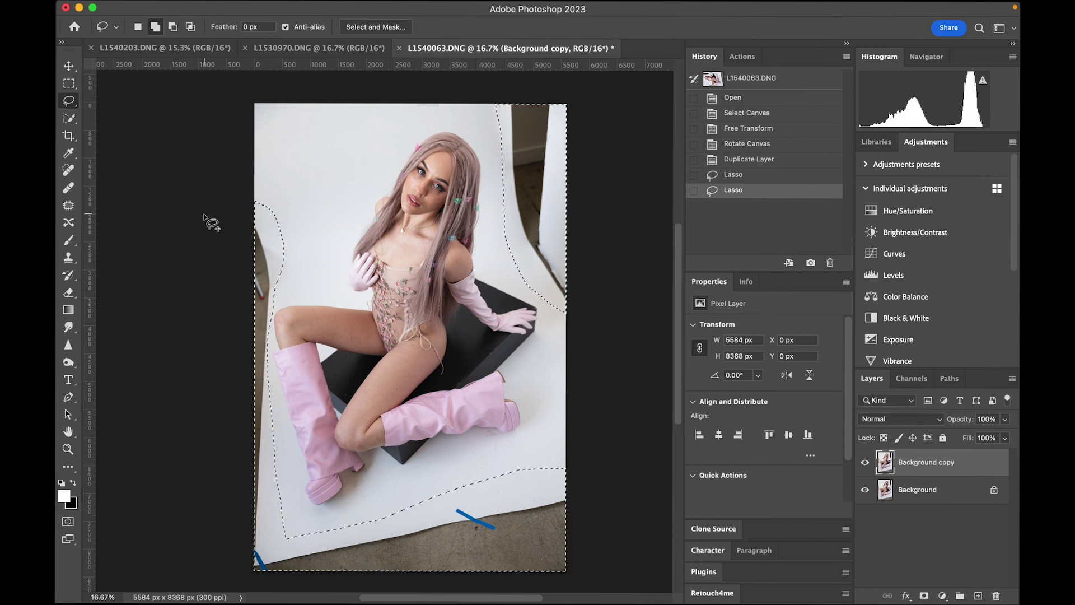
- Fill the selected border areas with the Fill command to extend the clean backdrop, and clear the selection
right_click(525, 195)
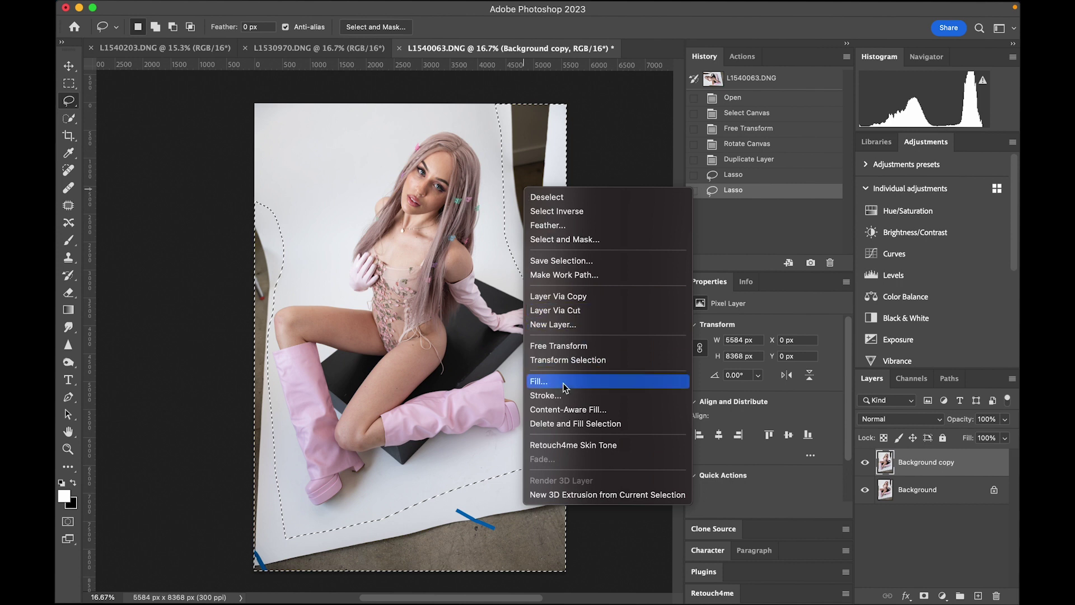
left_click(543, 384)
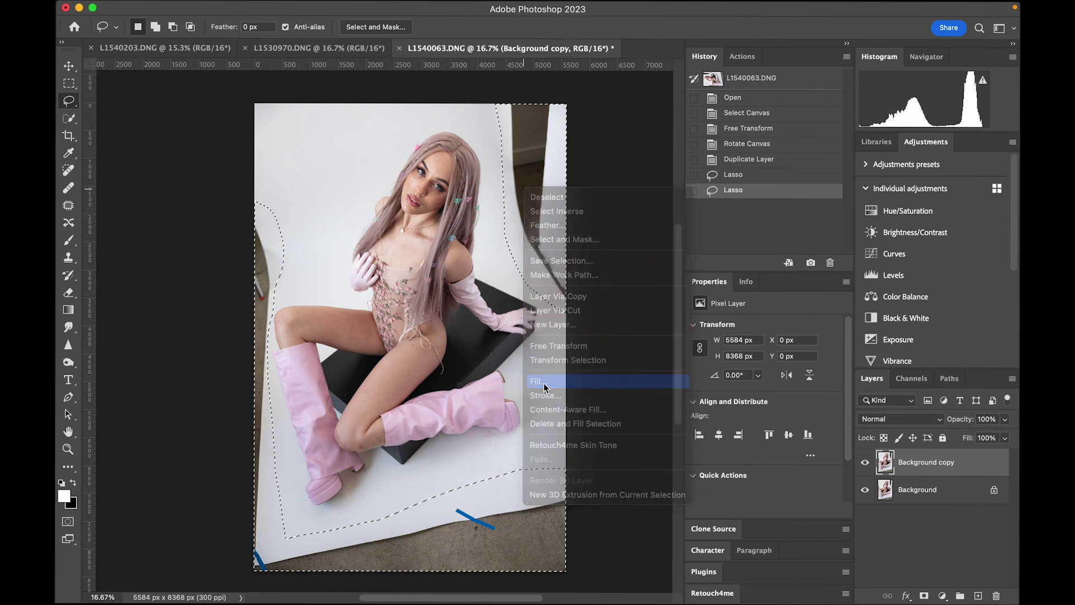
left_click(630, 235)
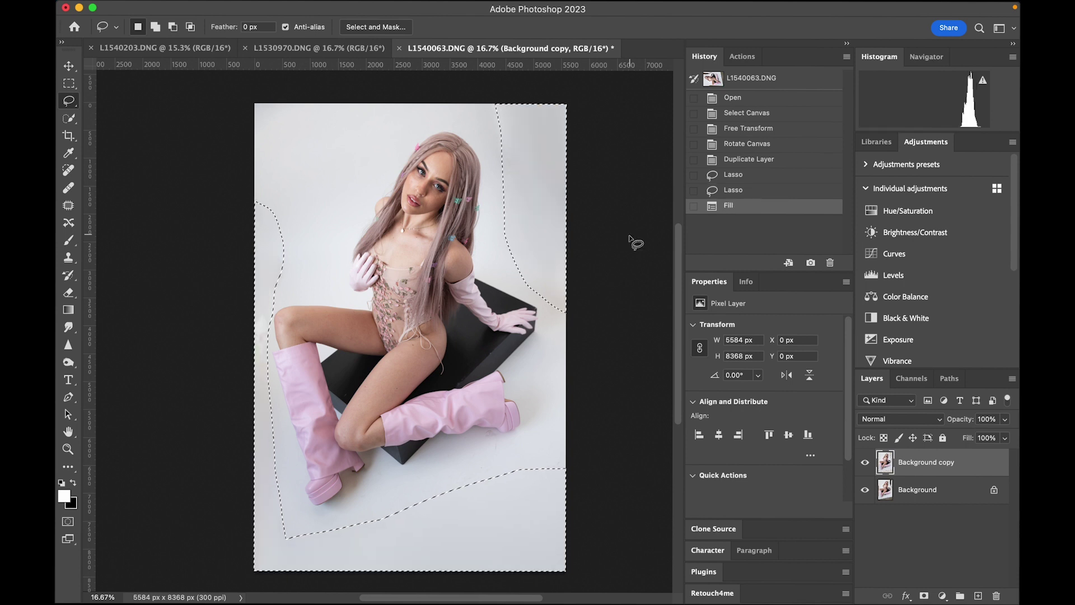
key("cmd+d")
- Patch the leftover marks on the backdrop's left edge beside the raised knee using clean backdrop, and deselect
mouse_move(244, 297)
left_mouse_down()
mouse_move(272, 342)
mouse_move(254, 383)
left_mouse_up()
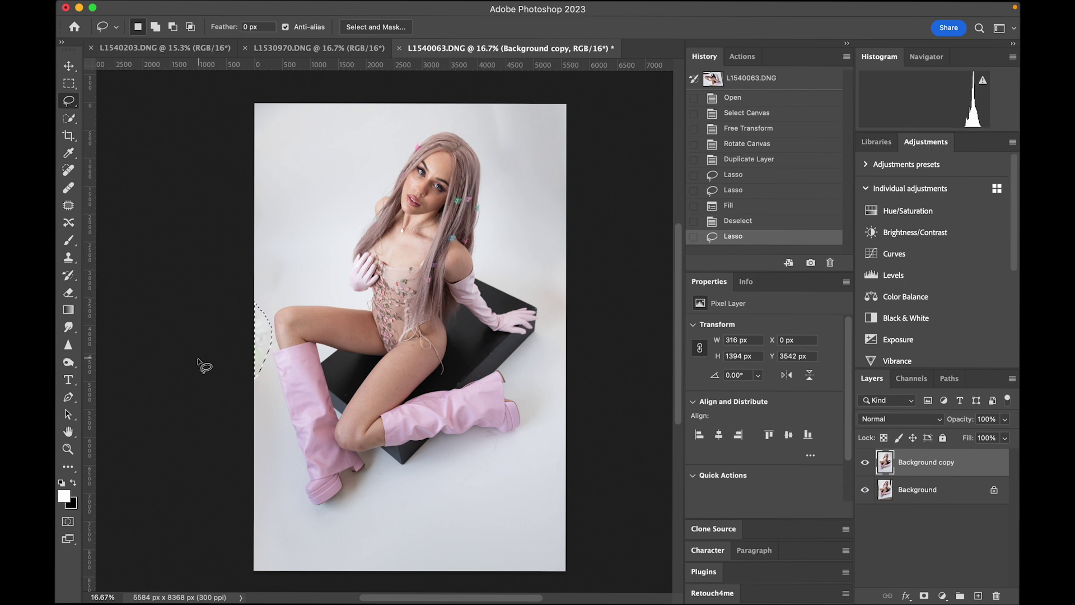
left_click(68, 205)
left_click_drag(273, 337, 279, 233)
key("cmd+d")
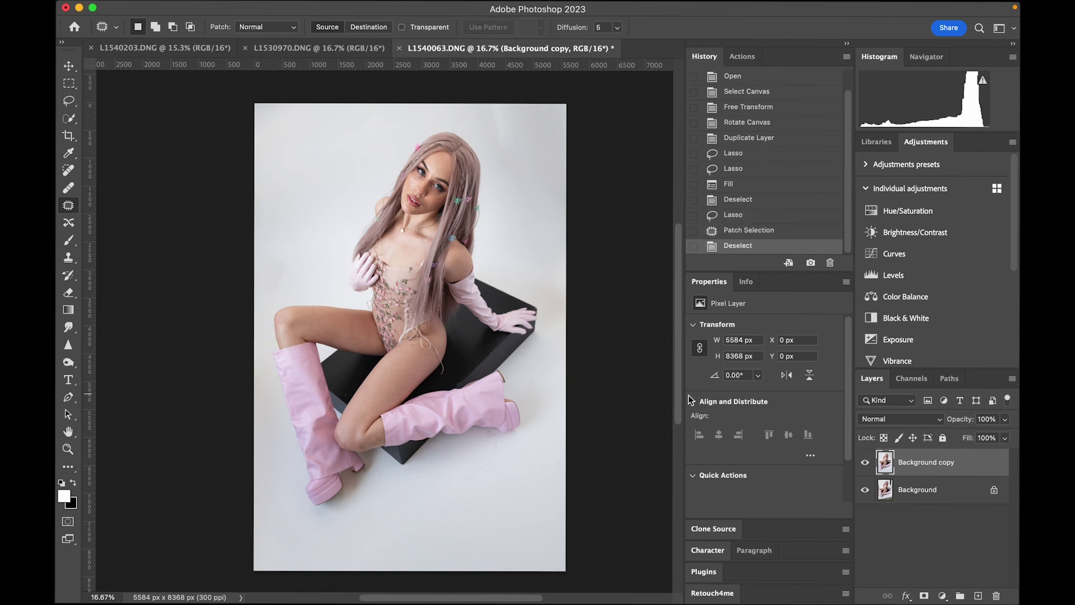
- Patch the two uneven areas along the backdrop's upper right edge with clean backdrop from below
mouse_move(500, 92)
left_mouse_down()
mouse_move(481, 109)
mouse_move(488, 155)
mouse_move(530, 129)
mouse_move(513, 156)
mouse_move(516, 186)
left_mouse_up()
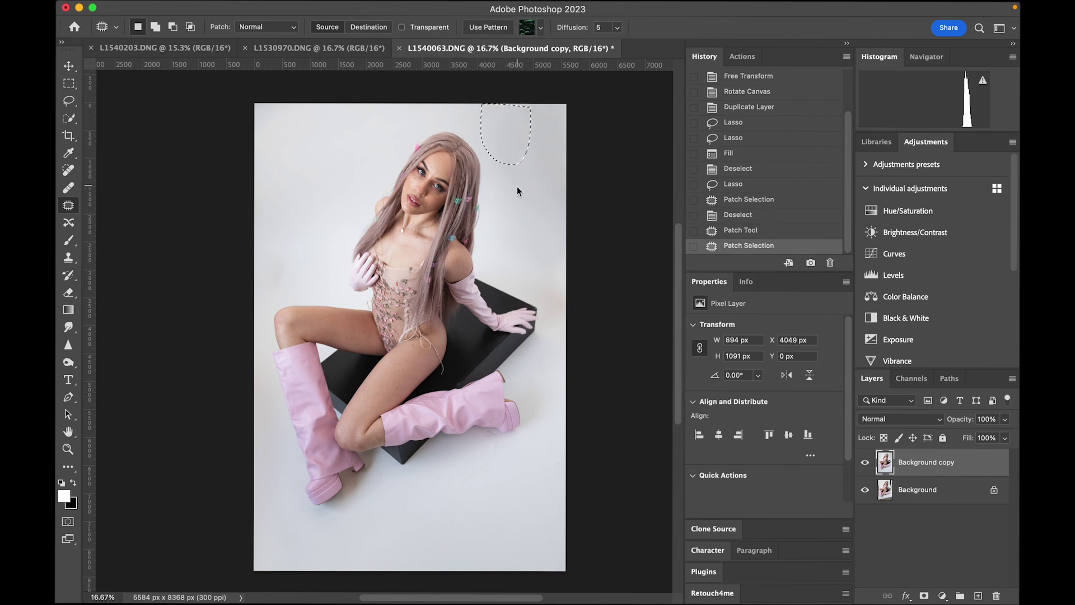
left_click(523, 241)
mouse_move(549, 91)
left_mouse_down()
mouse_move(607, 137)
mouse_move(615, 90)
left_mouse_up()
left_click_drag(530, 148, 524, 160)
left_click(523, 224)
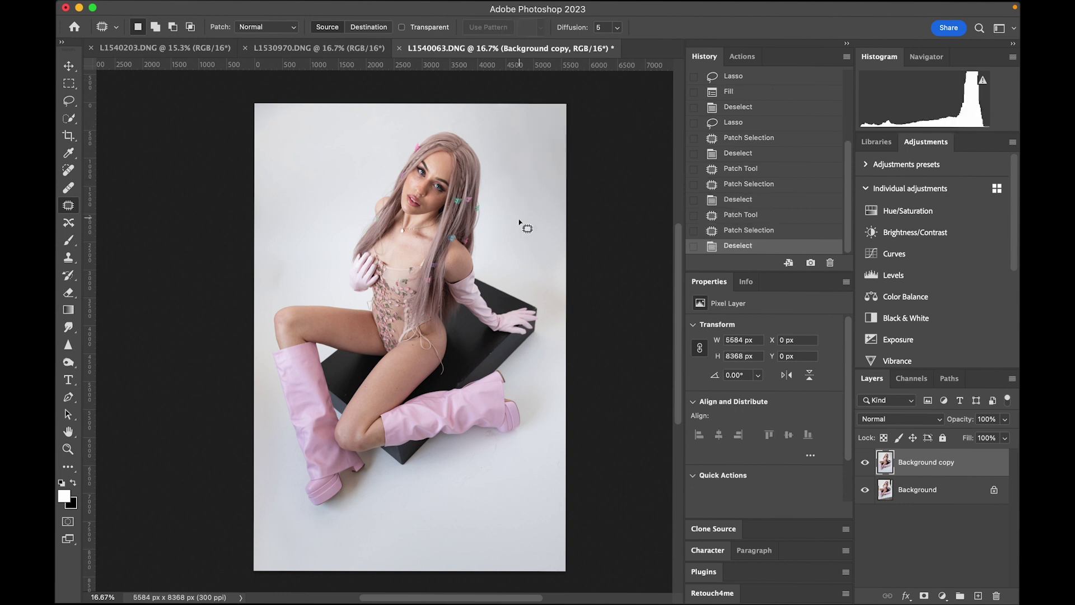
- Start a crop with the golden spiral overlay, oriented so the spiral's centre falls near the boot at the image's lower right
left_click(68, 135)
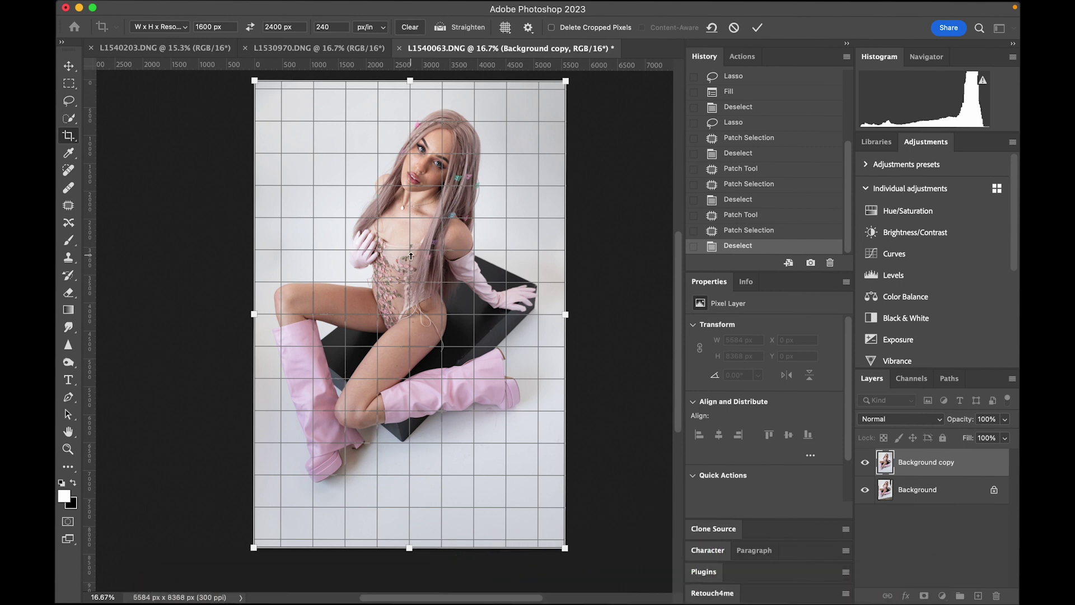
key("o")
key("o")
key("o")
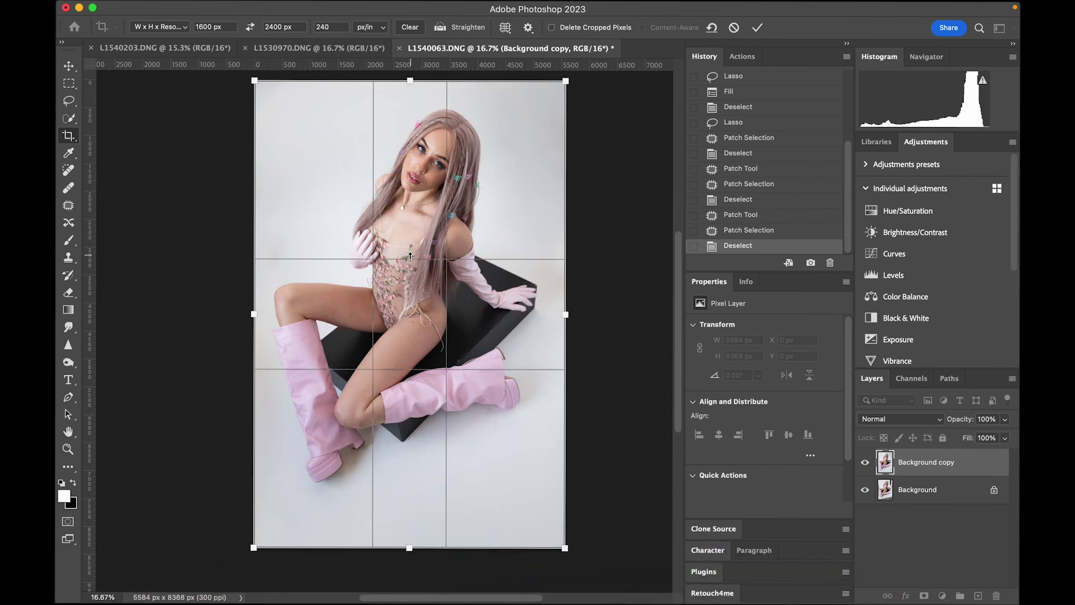
key("o")
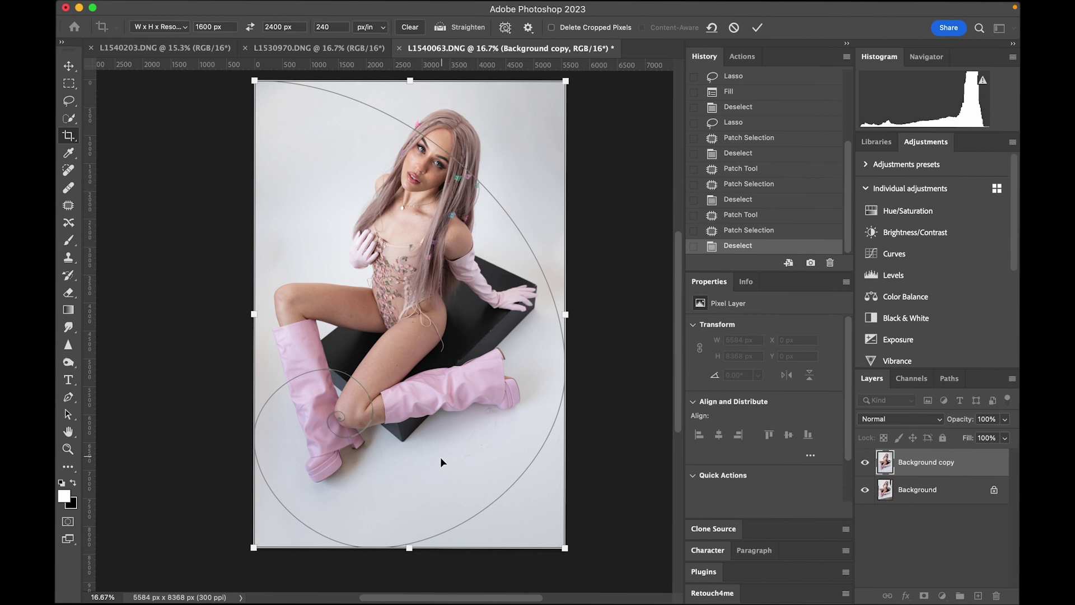
key("shift+o")
key("shift+o")
key("shift+o")
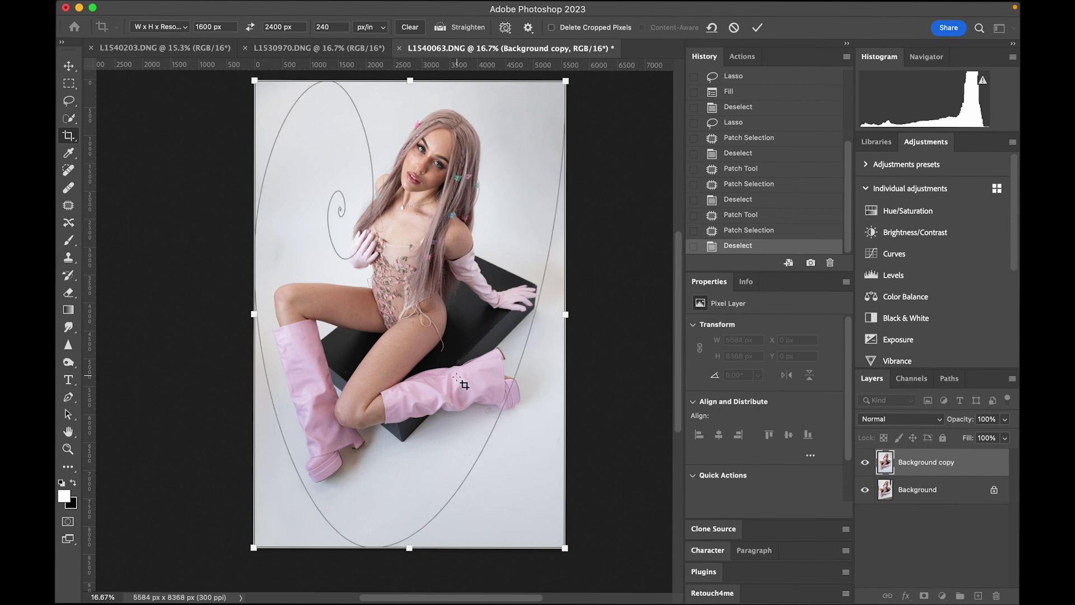
key("shift+o")
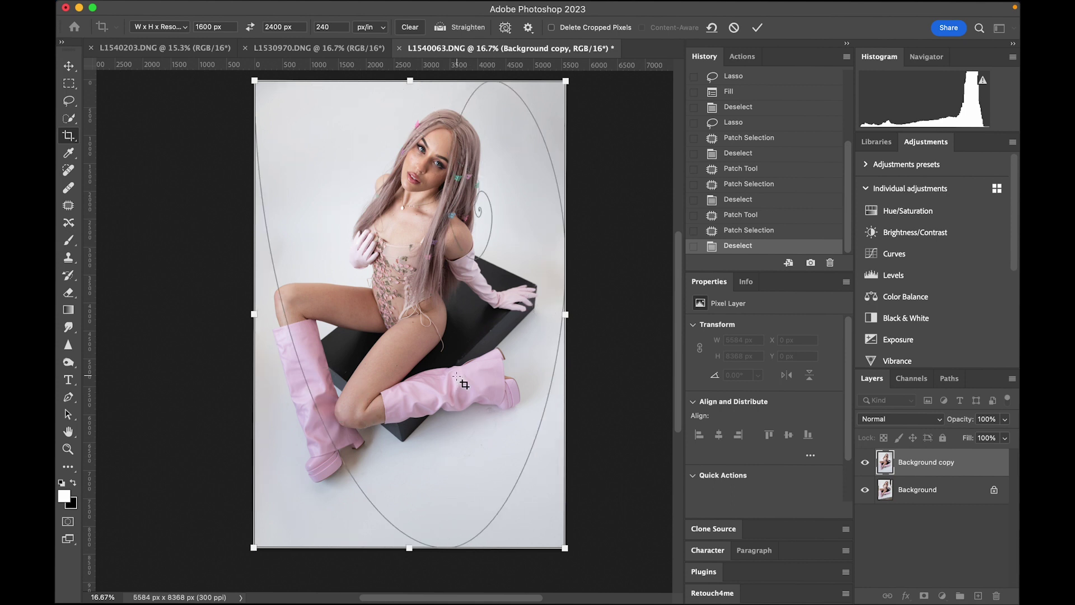
key("shift+o")
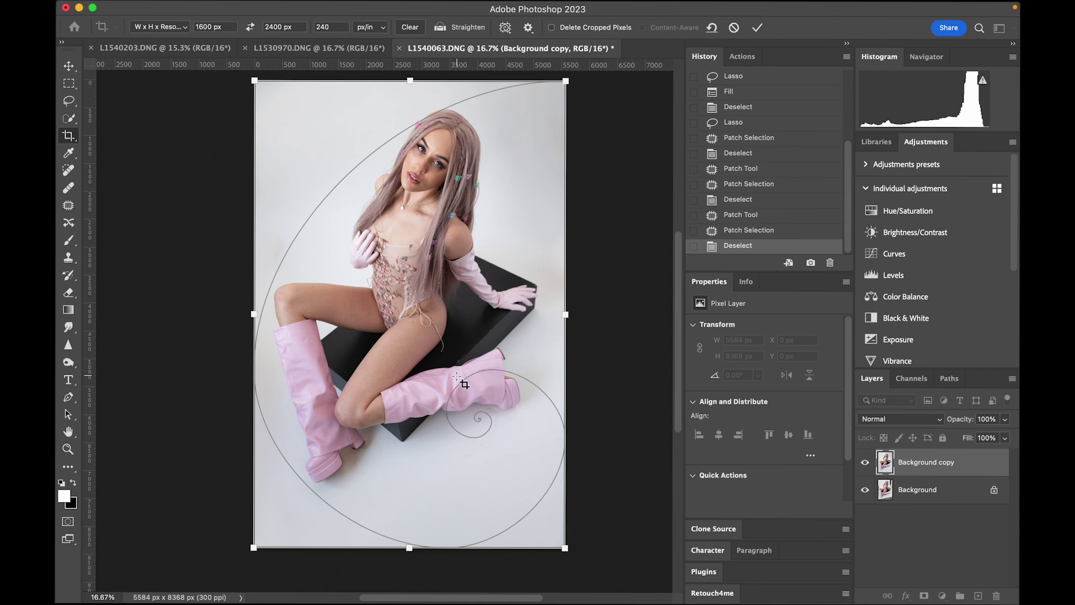
- Crop the image to 1600 x 2400 px at 240 px/in, trimming the excess backdrop from the right and bottom edges
left_click_drag(564, 546, 555, 525)
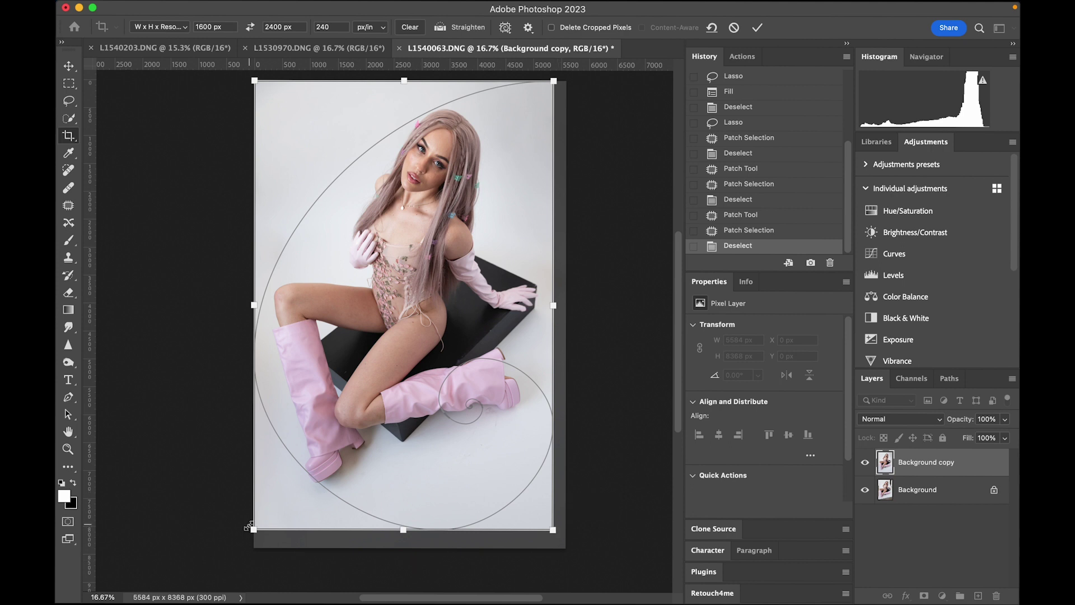
left_click_drag(247, 529, 243, 532)
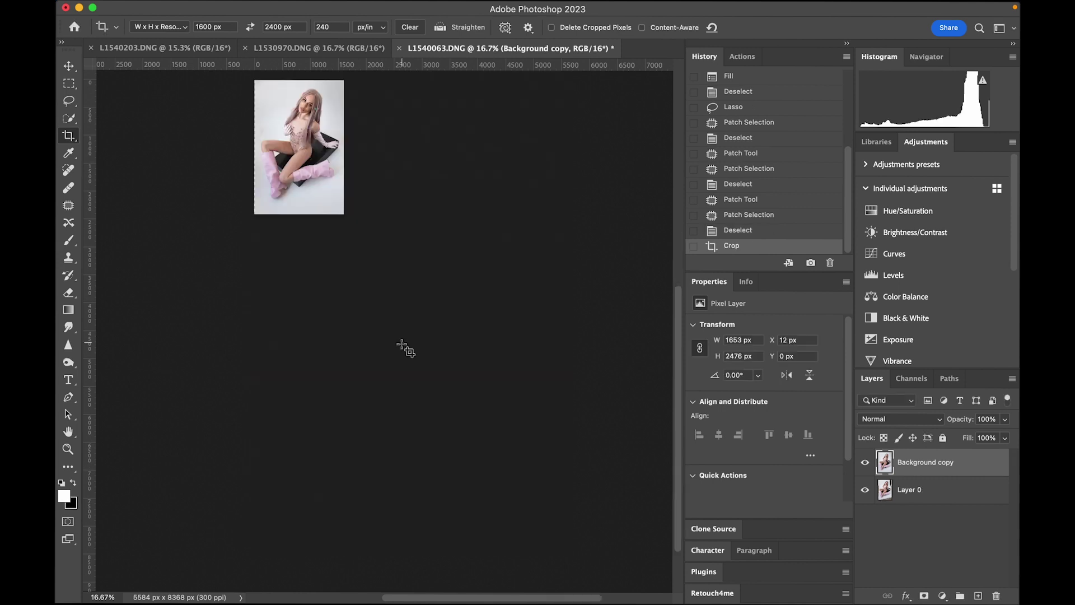
key("super+0")
- Select a full-height rectangular strip about 41 px wide along the photo's left edge
scroll(392, 272, "up", 3)
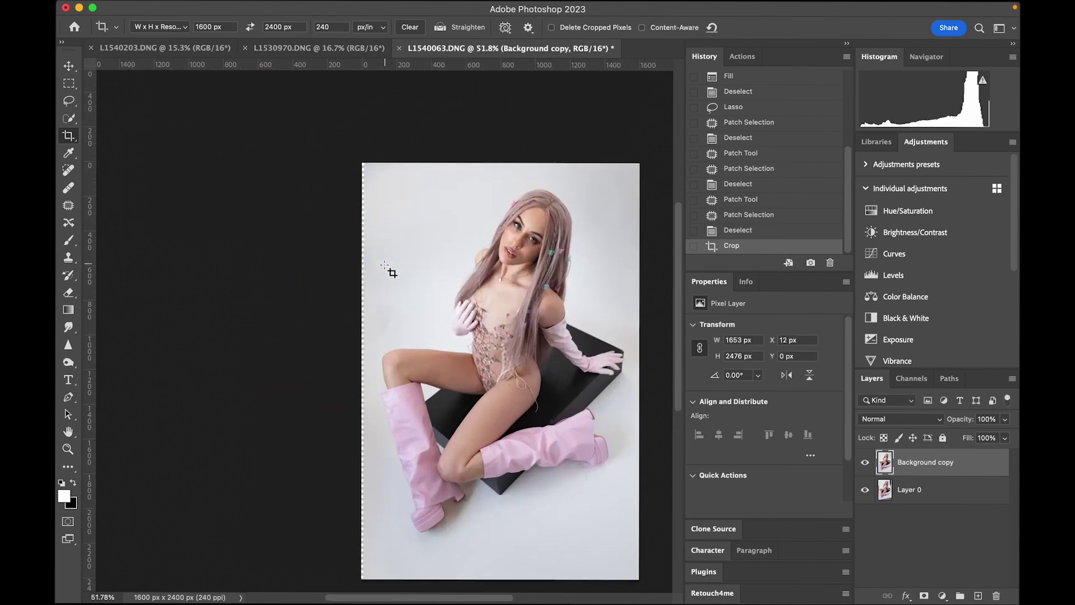
scroll(392, 273, "down", 2)
left_click(68, 83)
left_click_drag(310, 121, 317, 543)
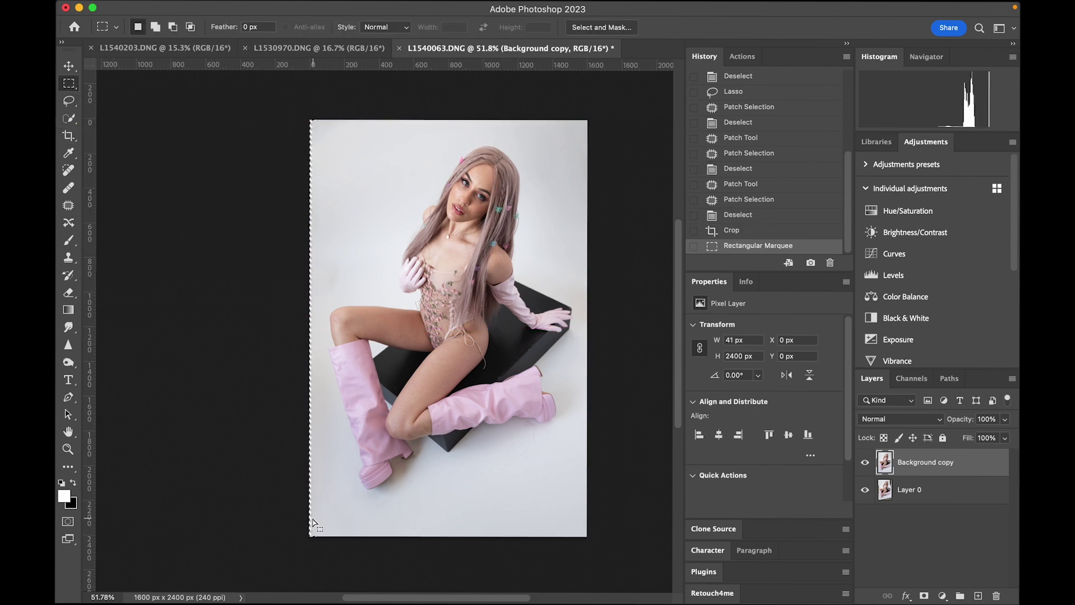
- Fill the selected left-edge strip with the Fill command to cover the empty gap, and deselect
right_click(311, 511)
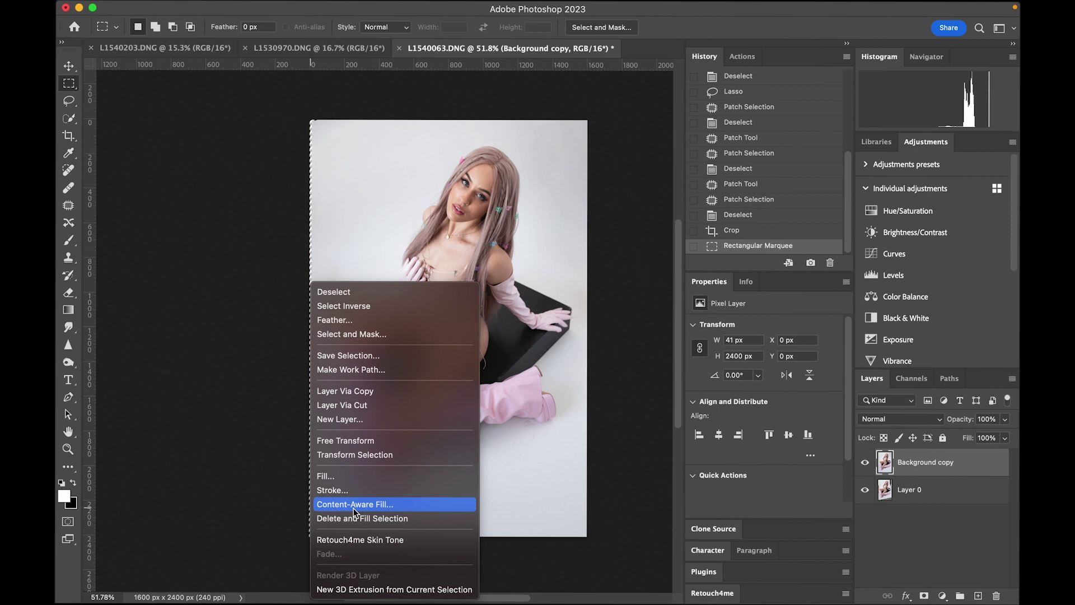
left_click(330, 477)
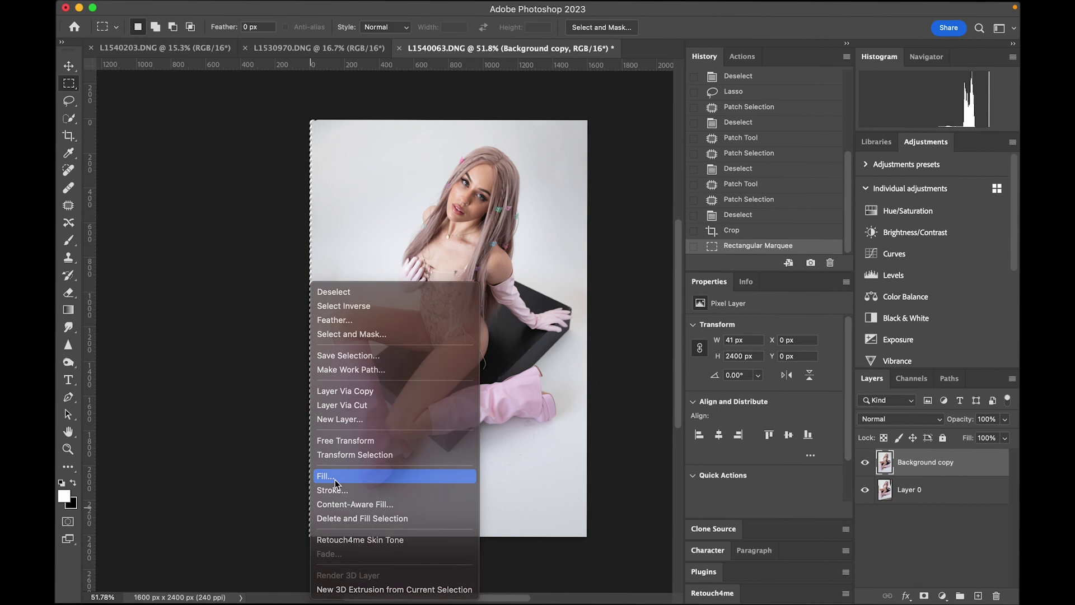
left_click(627, 228)
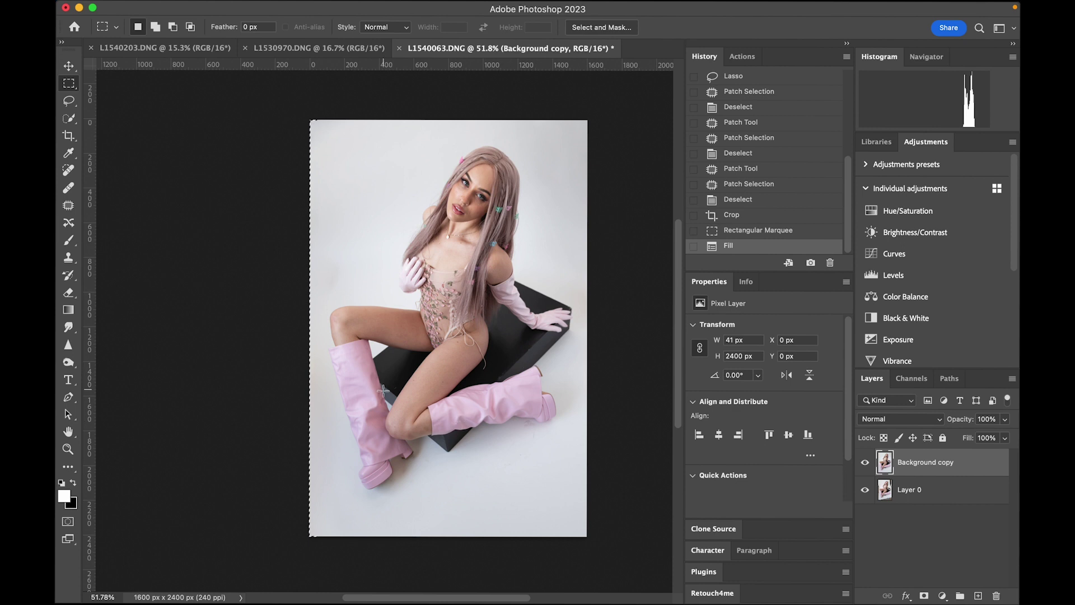
key("super+d")
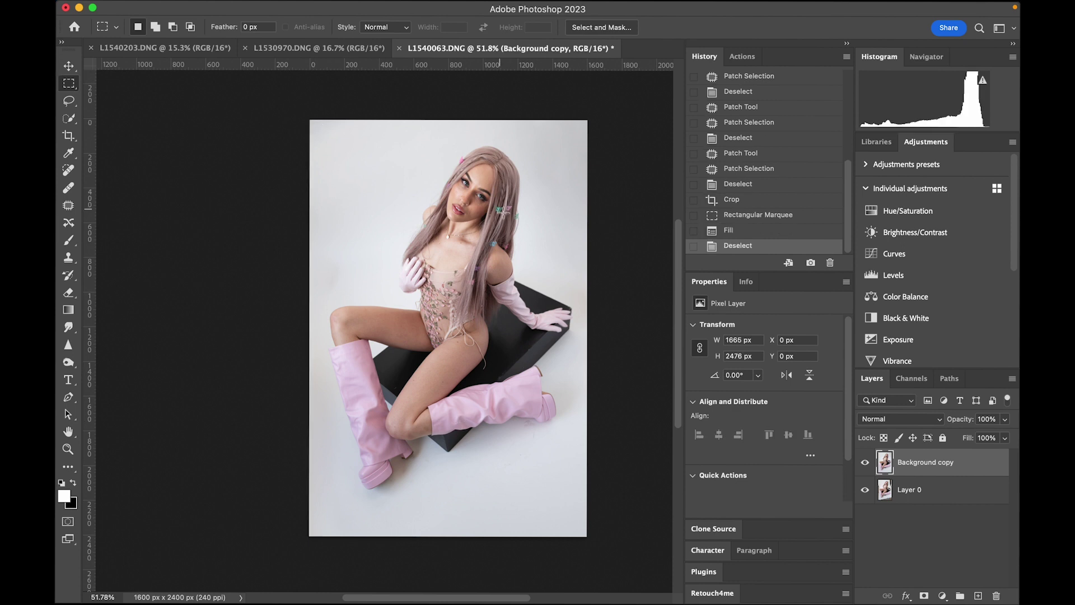
- Duplicate the Background copy layer for skin retouching
scroll(522, 311, "up", 10)
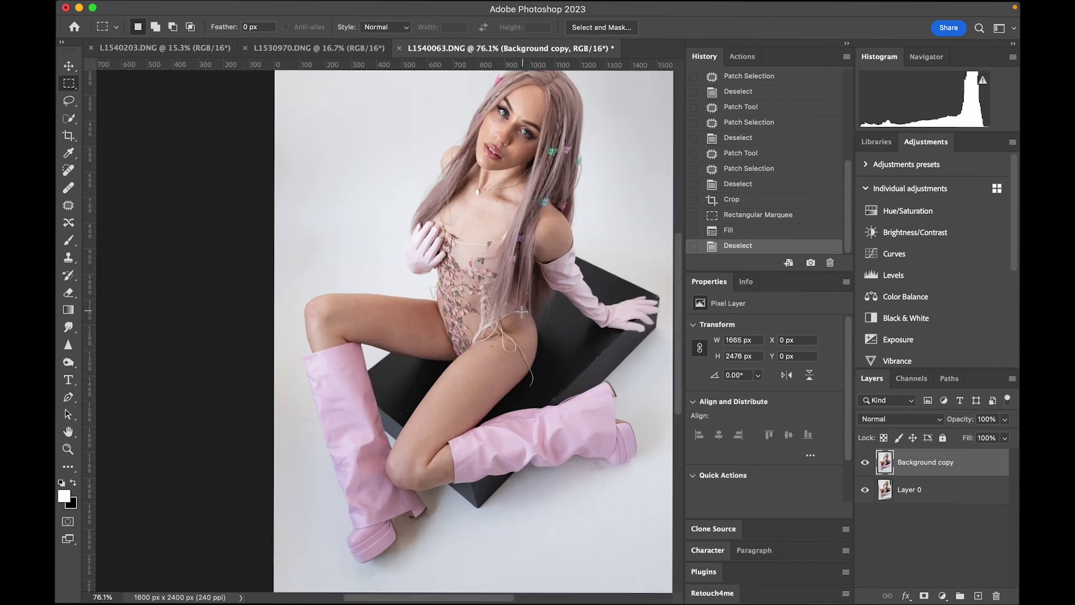
scroll(522, 312, "up", 8)
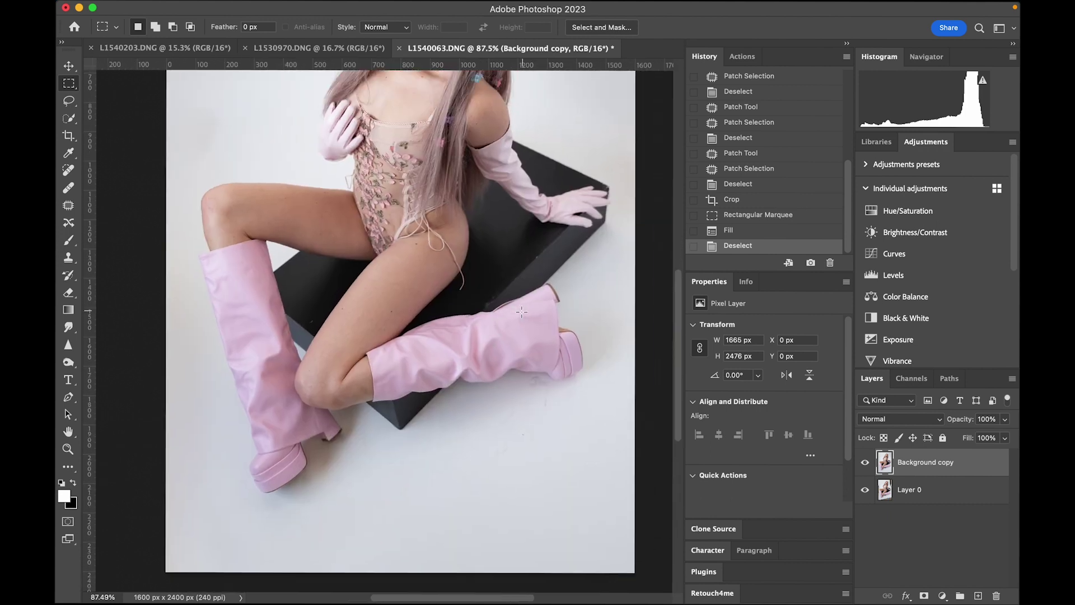
scroll(521, 311, "up", 2)
scroll(522, 311, "up", 8)
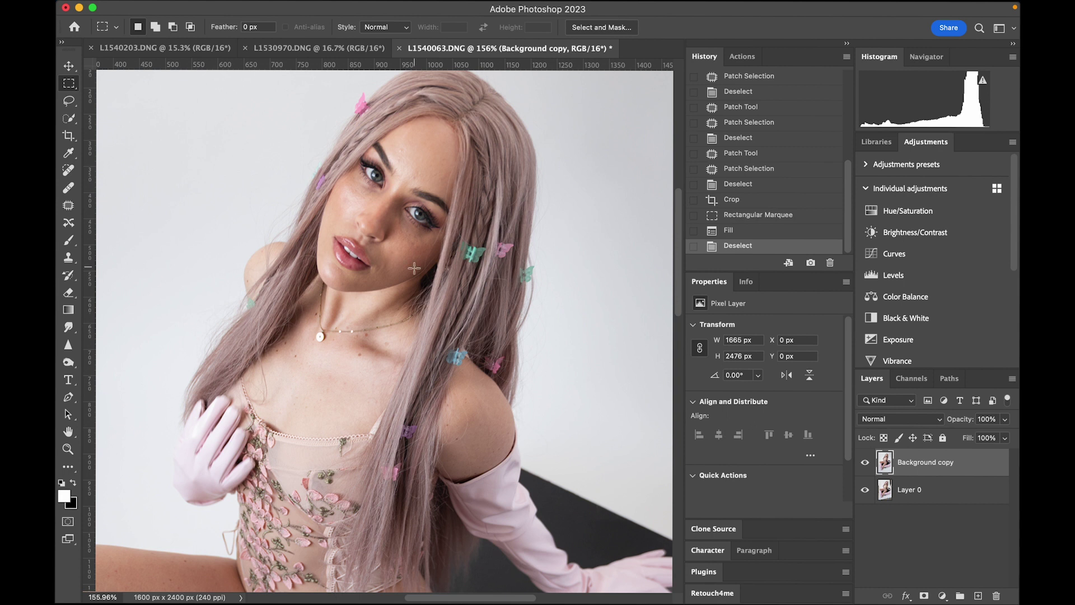
scroll(415, 269, "up", 3)
scroll(414, 269, "down", 1)
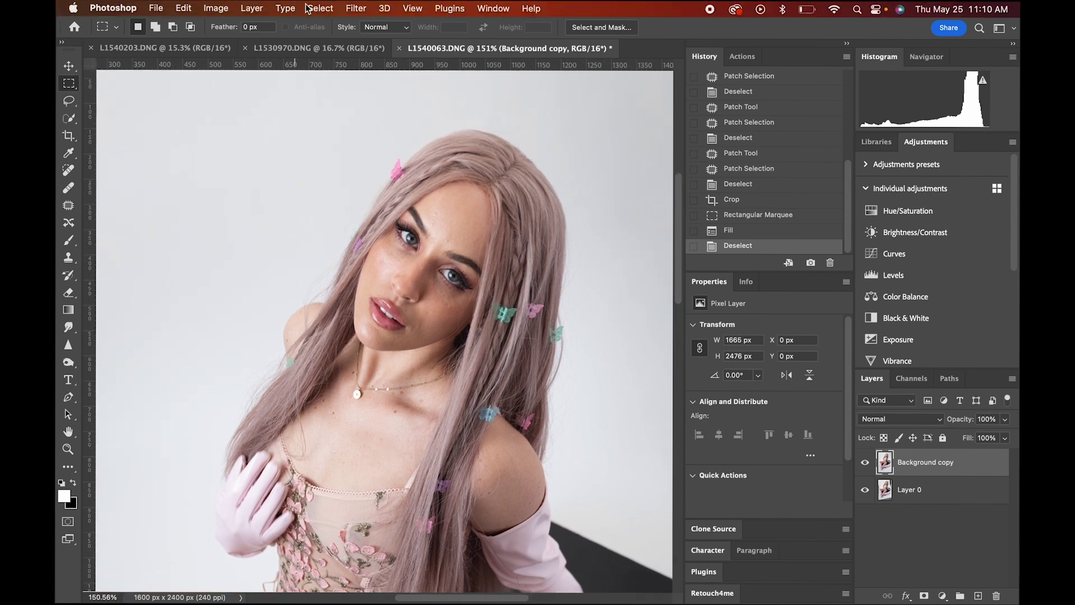
left_click(356, 7)
mouse_move(379, 329)
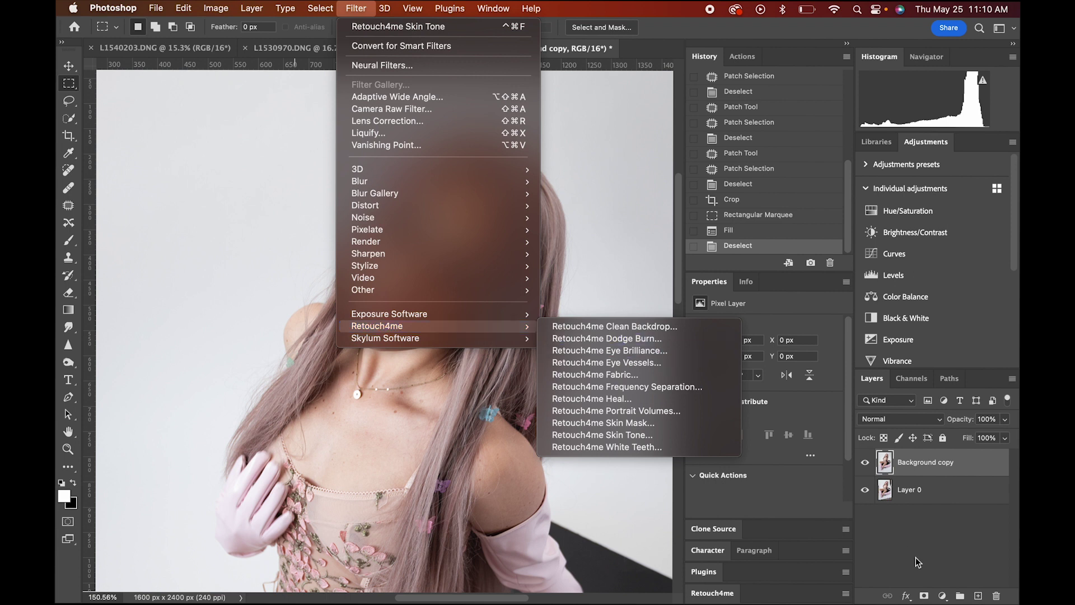
left_click(921, 470)
mouse_move(921, 471)
left_mouse_down()
mouse_move(930, 543)
mouse_move(975, 593)
left_mouse_up()
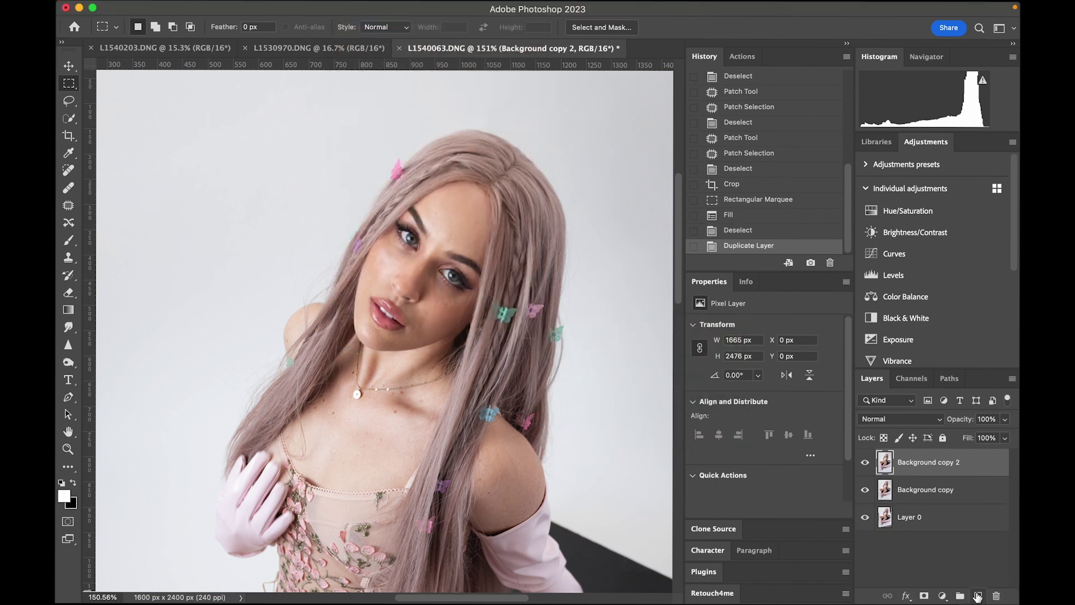
- Apply the Retouch4me Heal filter to the duplicated top layer
left_click(356, 8)
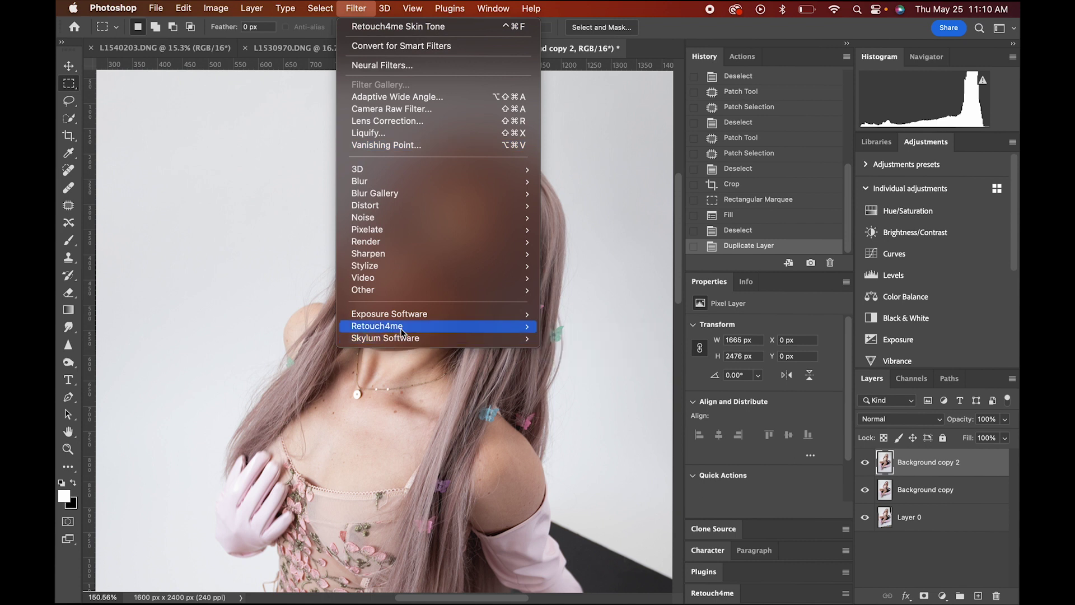
mouse_move(400, 328)
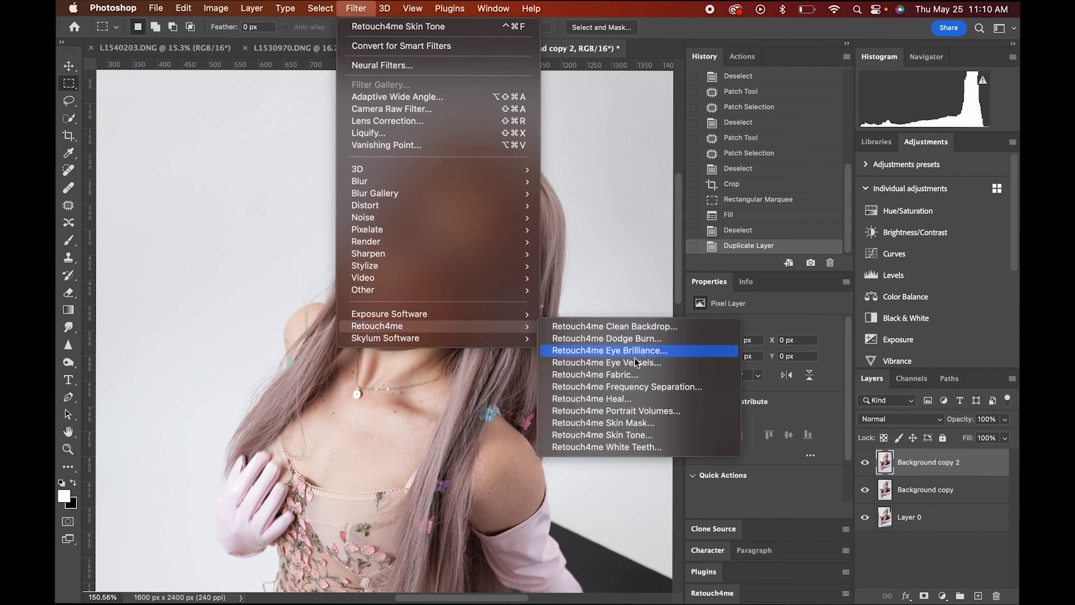
left_click(619, 400)
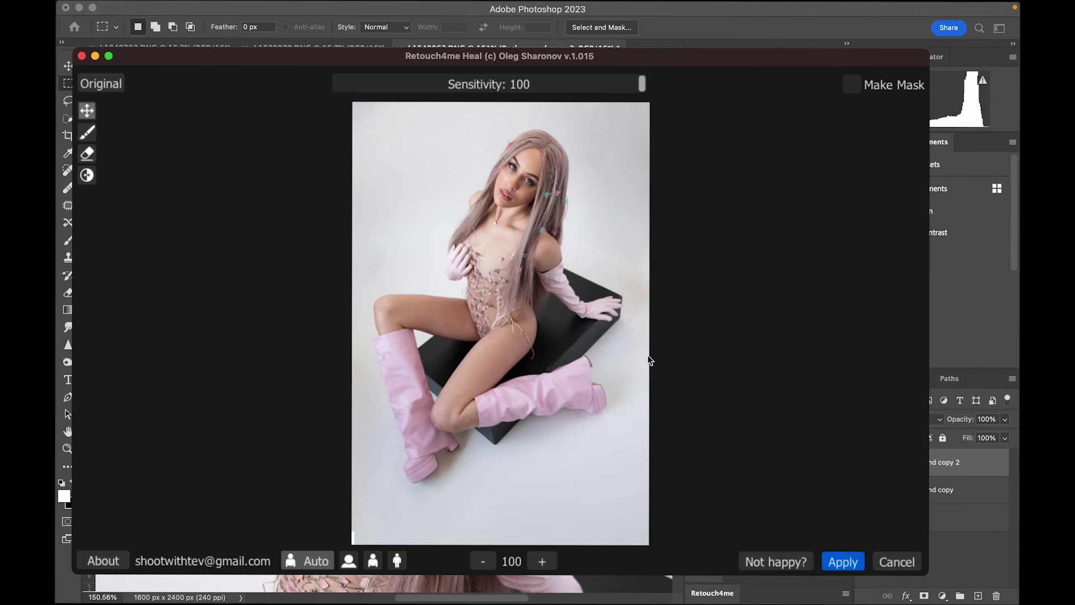
left_click(849, 566)
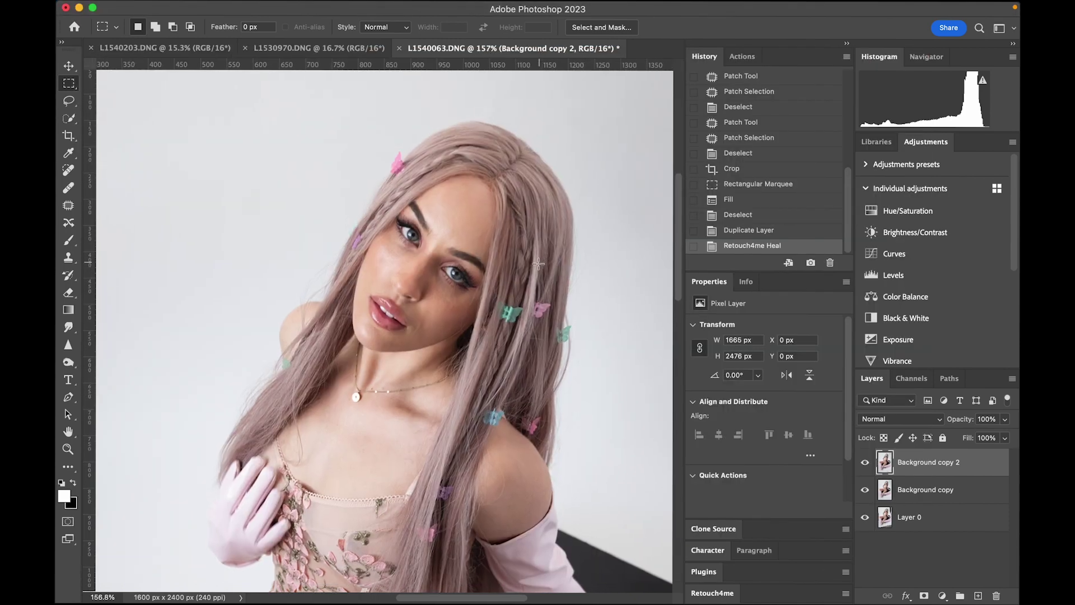
- Compare the face and skin before and after healing by toggling the top layer's visibility, leaving it shown
scroll(539, 264, "up", 2)
left_click(864, 464)
left_click(865, 465)
left_click(865, 465)
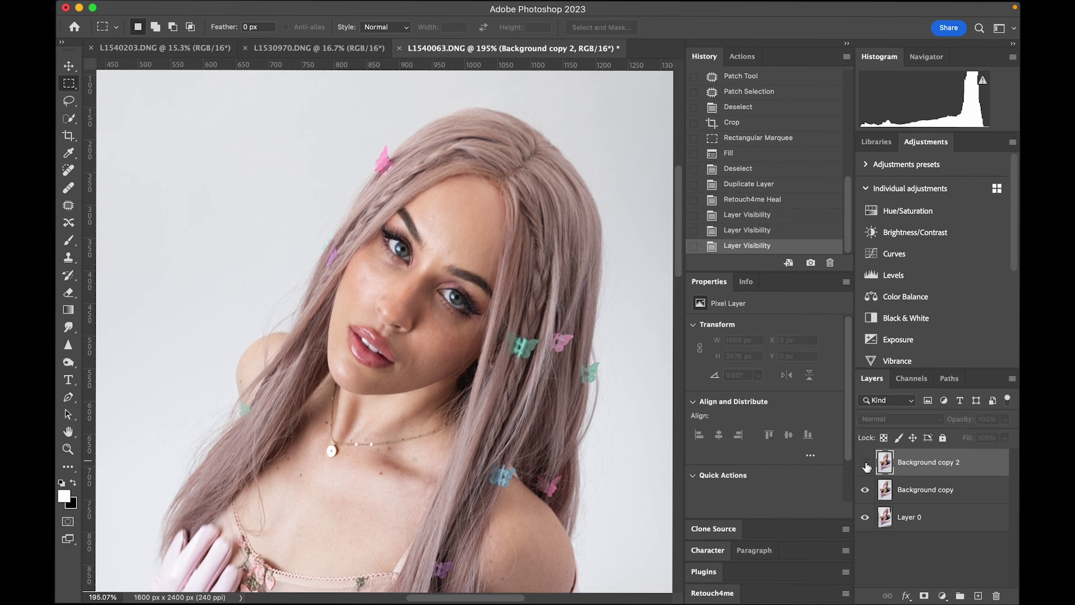
left_click(865, 465)
left_click(866, 465)
left_click(865, 465)
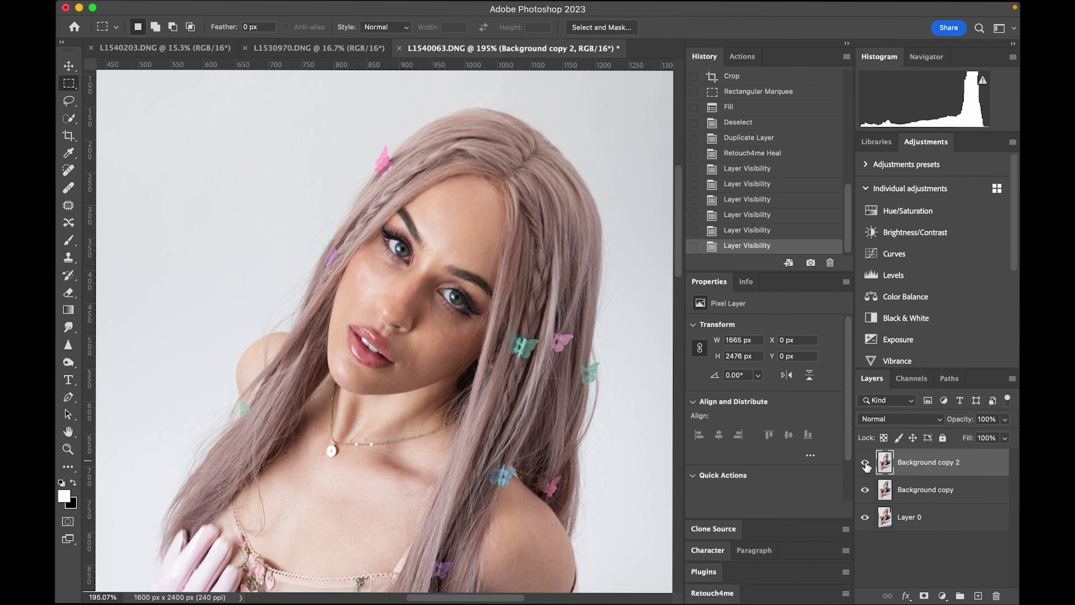
- Examine the healing result close up on the face by hiding and showing the Background copy 2 layer
left_click(866, 464)
left_click(865, 465)
left_click(865, 465)
left_click(866, 464)
left_click(865, 465)
left_click(865, 465)
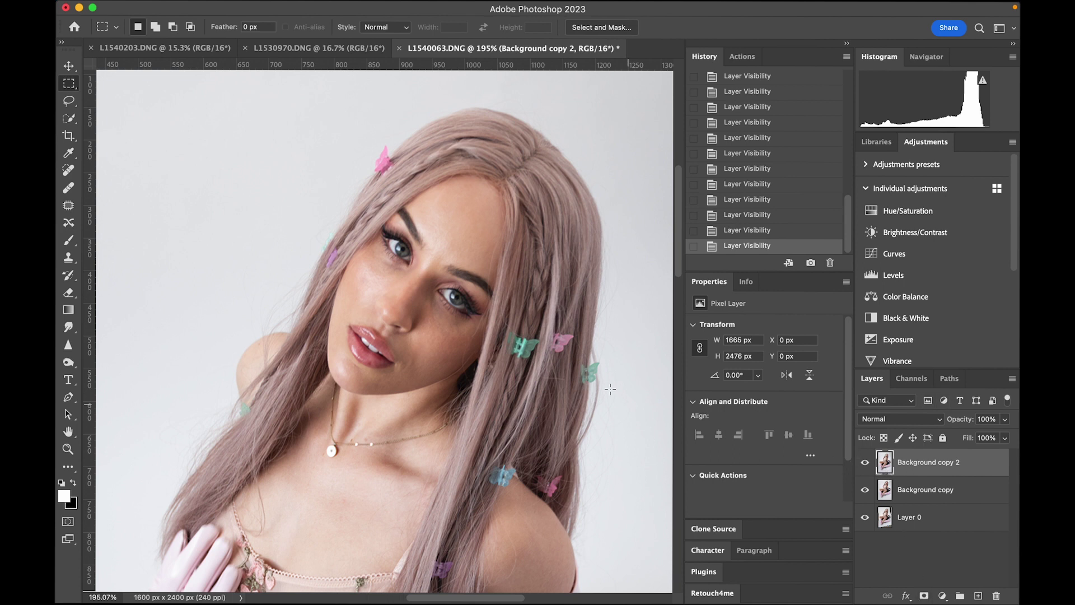
scroll(378, 251, "up", 6)
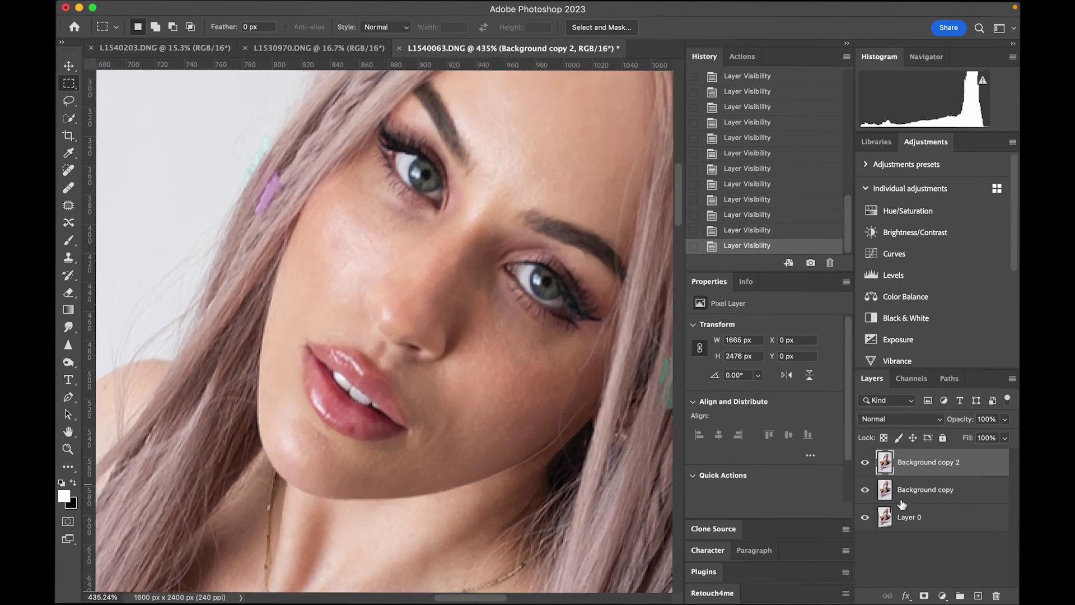
left_click(866, 463)
left_click(866, 463)
left_click(867, 463)
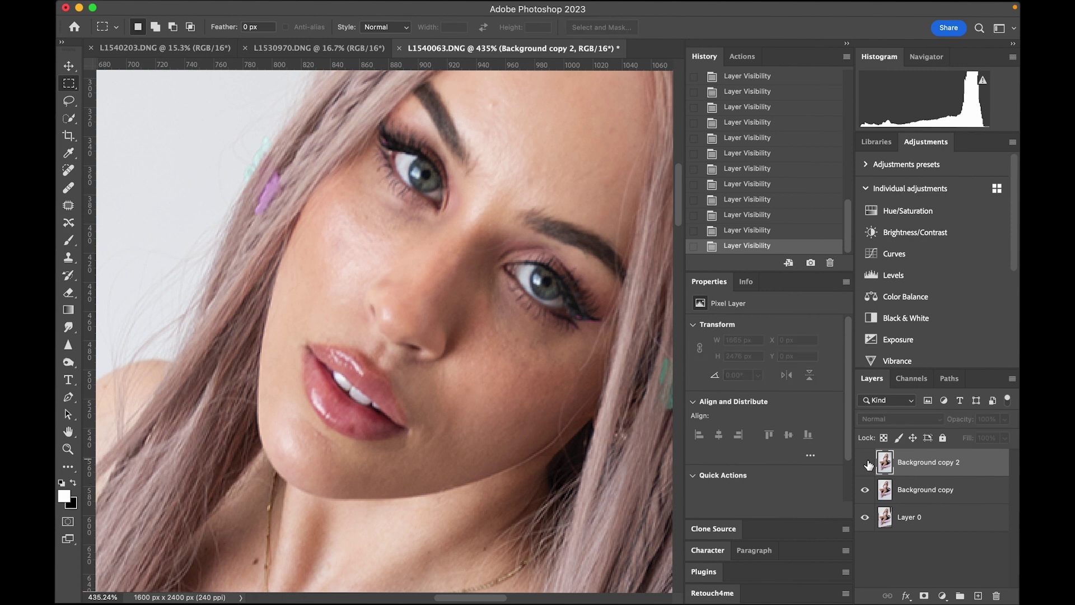
- Add a layer mask to Background copy 2 and ready the Brush tool with black as the painting colour
left_click(925, 596)
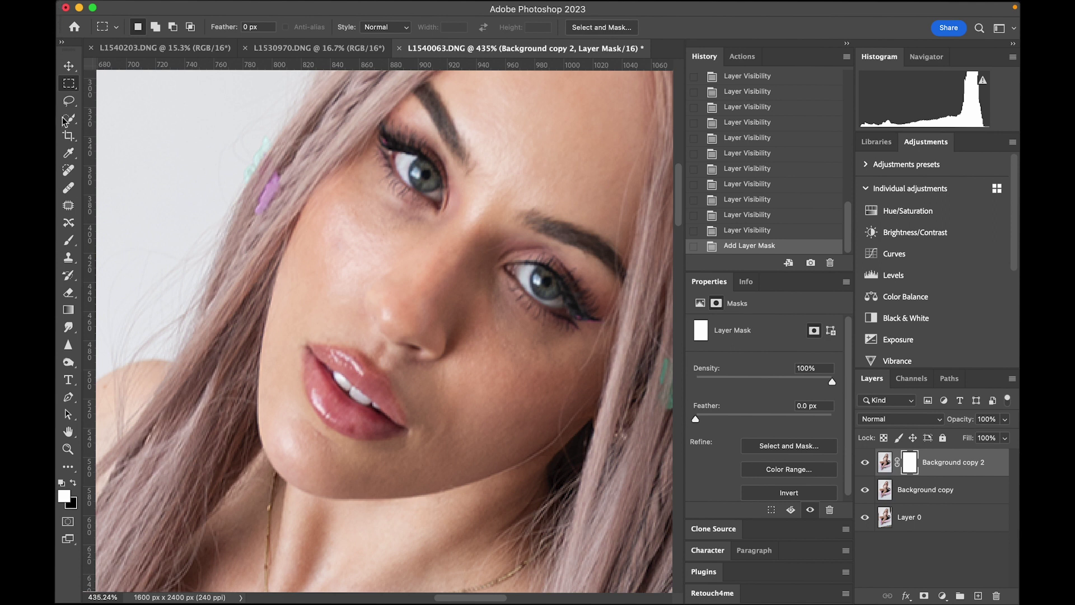
left_click(68, 241)
left_click(74, 481)
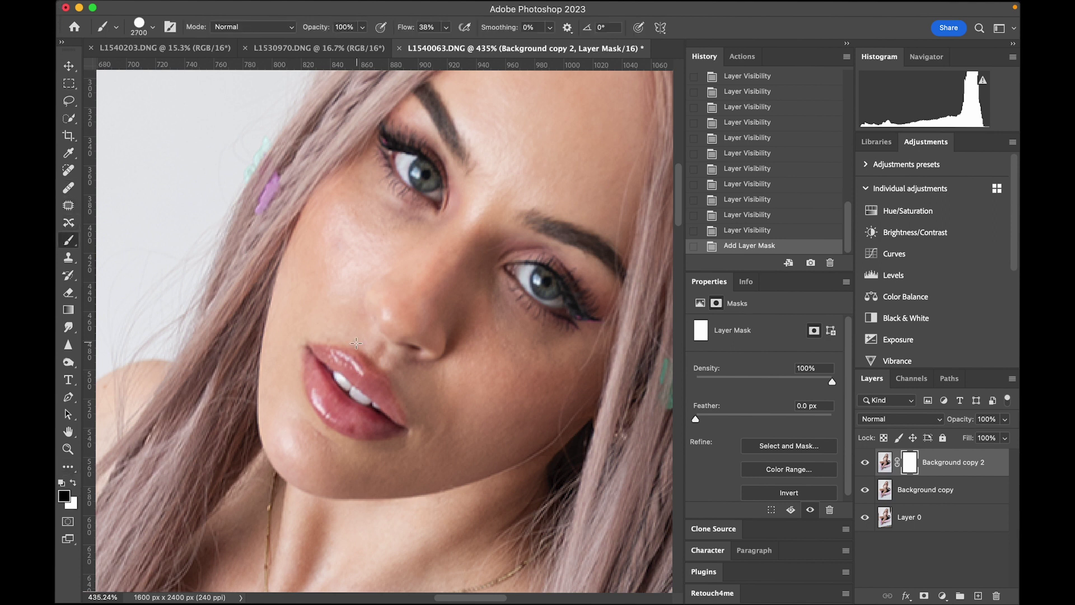
- Reduce the brush size to 10 px and paint one spot on the mask over the cheek beside the nose
key("bracketleft")
key("bracketleft")
key("bracketleft")
key("bracketleft")
key("bracketleft")
key("bracketleft")
key("bracketleft")
key("bracketleft")
key("bracketleft")
key("bracketleft")
key("bracketleft")
key("bracketleft")
key("bracketleft")
key("bracketleft")
key("bracketleft")
key("bracketleft")
key("bracketleft")
key("bracketleft")
key("bracketleft")
key("bracketleft")
left_click(372, 313)
- Compare the overall figure before and after healing by toggling the masked top layer's visibility
scroll(446, 445, "down", 15)
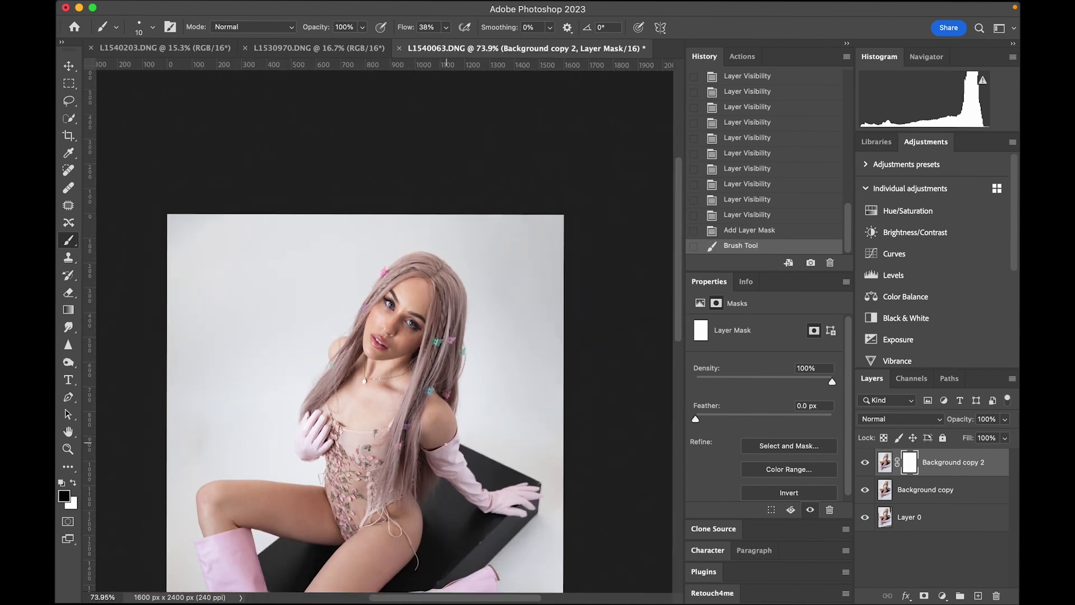
scroll(445, 445, "up", 8)
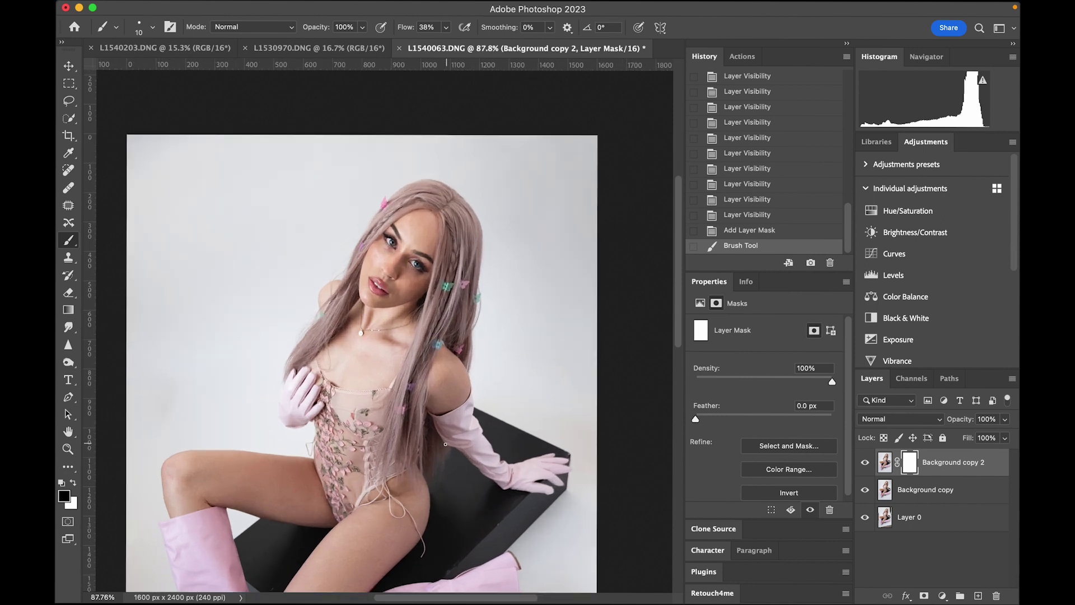
scroll(446, 444, "up", 1)
left_click(865, 462)
left_click(866, 463)
left_click(865, 463)
left_click(865, 463)
left_click(865, 462)
left_click(865, 462)
left_click(866, 462)
left_click(865, 463)
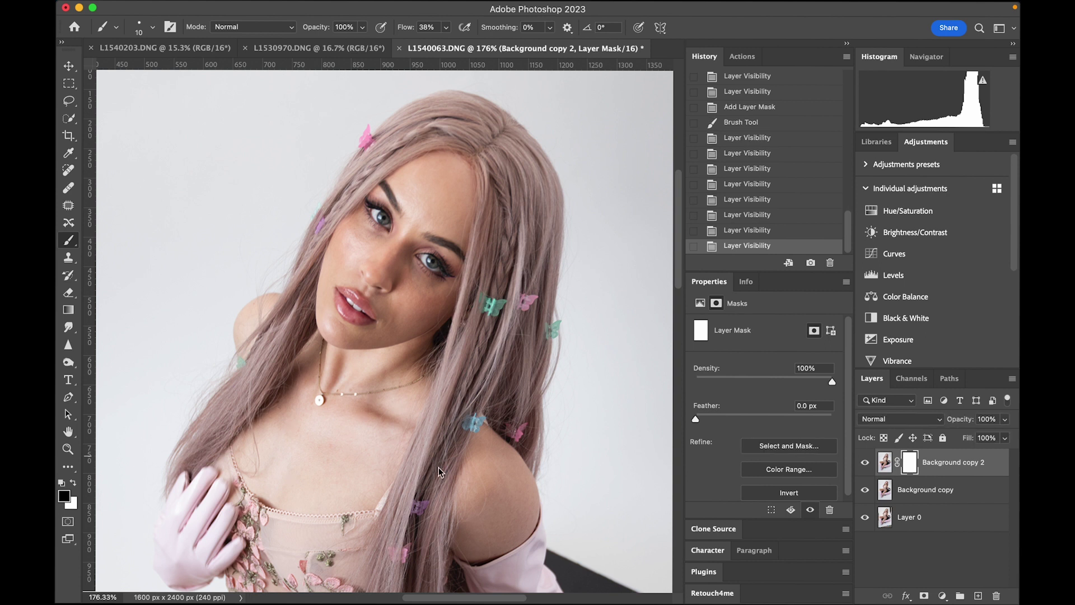
- Inspect the neck and chest skin close up with the healed layer hidden and shown
scroll(367, 420, "up", 5)
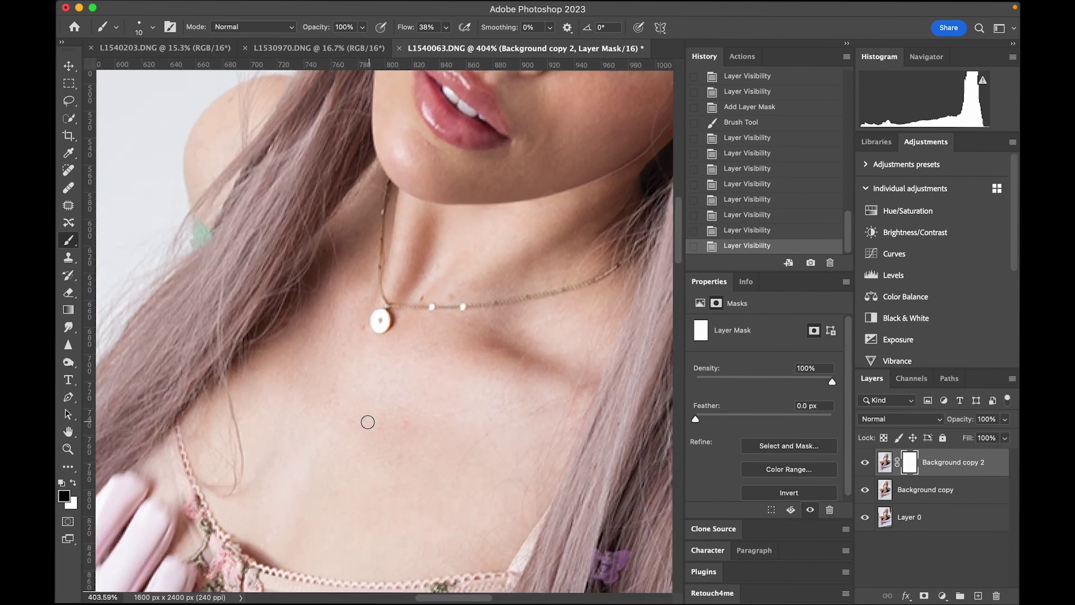
left_click(865, 462)
left_click(865, 462)
left_click(865, 463)
left_click(866, 462)
scroll(564, 393, "down", 6)
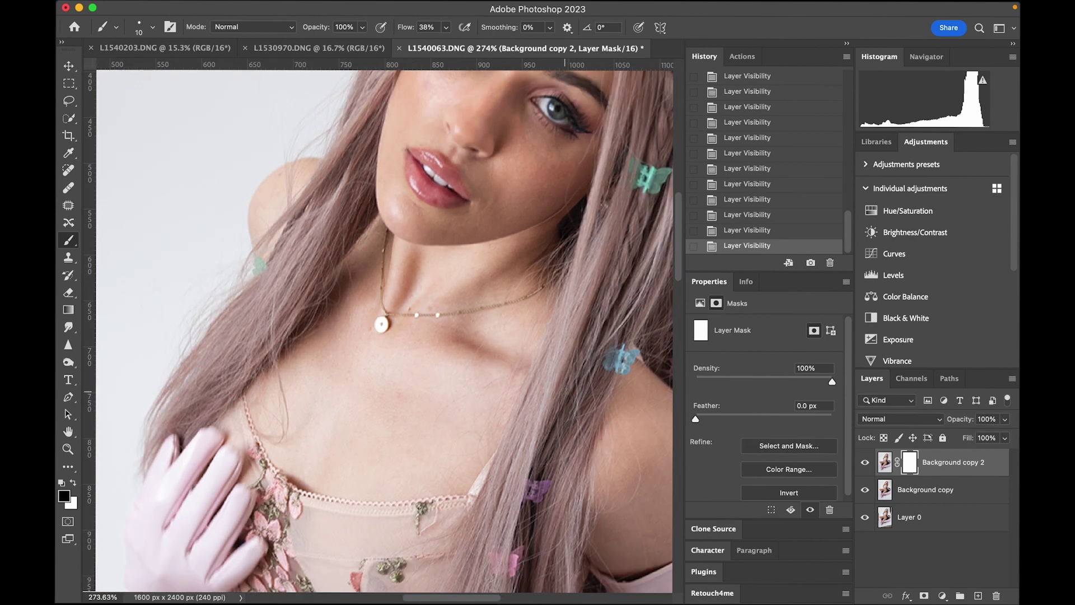
scroll(564, 392, "down", 1)
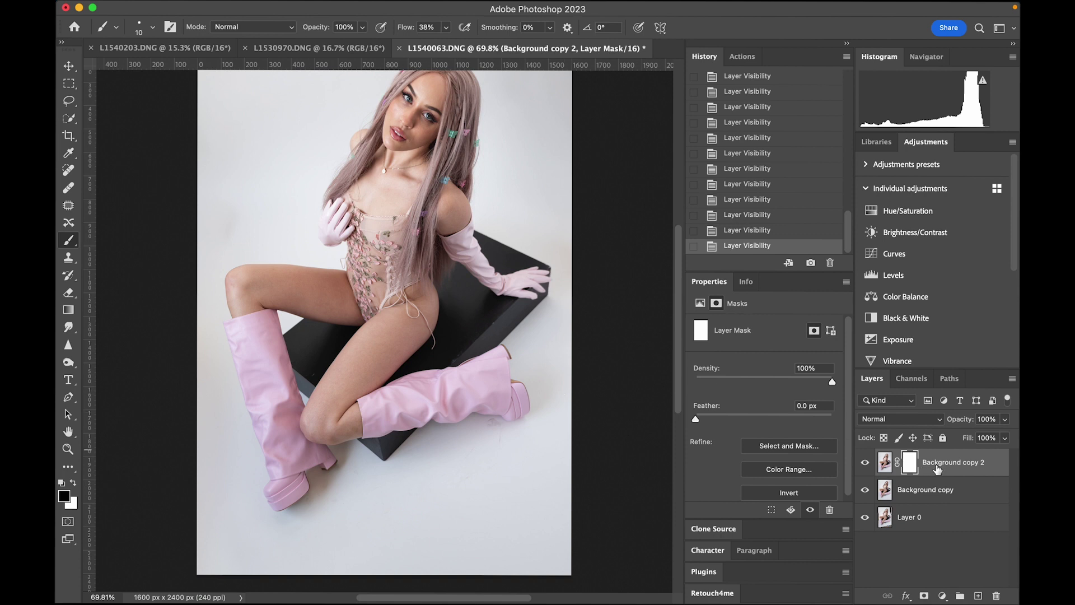
- Merge the masked healing layer down into Background copy and duplicate the merged layer
key("super+2")
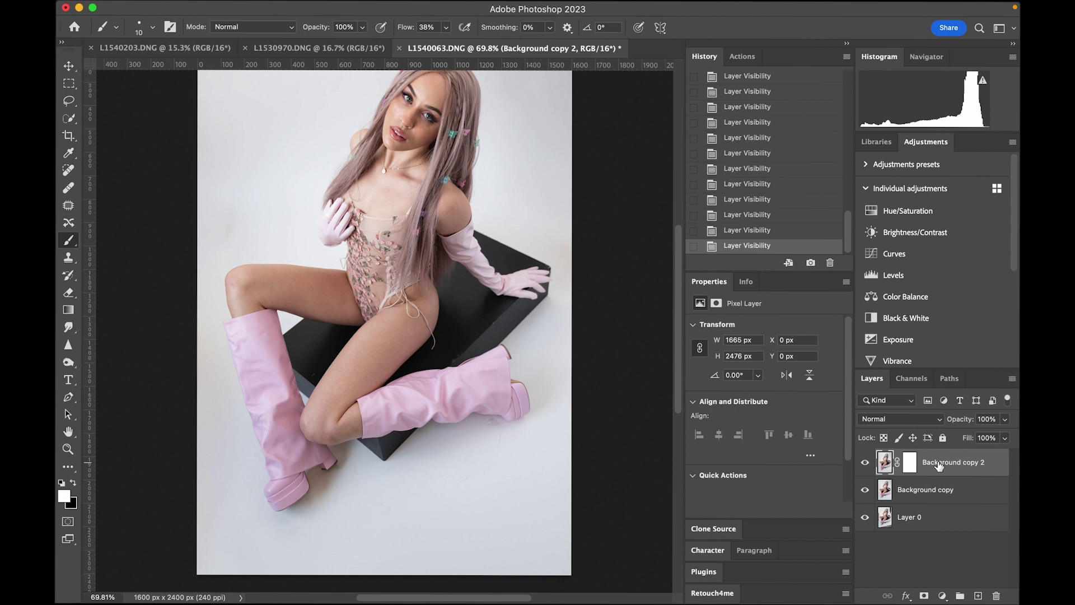
key("ctrl+e")
left_click_drag(939, 465, 978, 595)
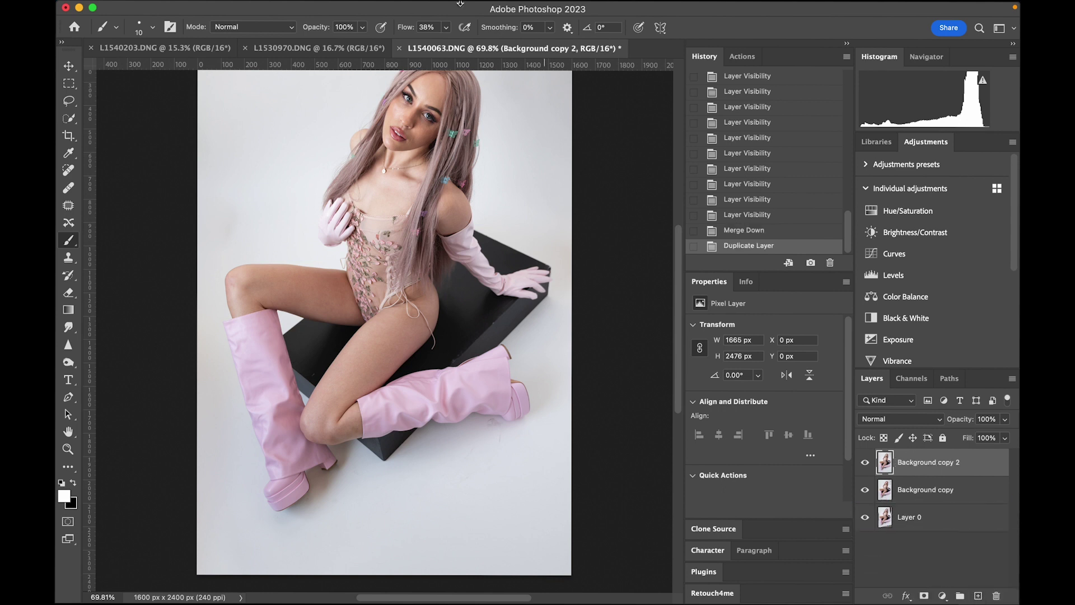
- Apply the Retouch4me Dodge Burn filter to the duplicated layer with Warmth 0 and Blend 100
left_click(356, 8)
mouse_move(432, 327)
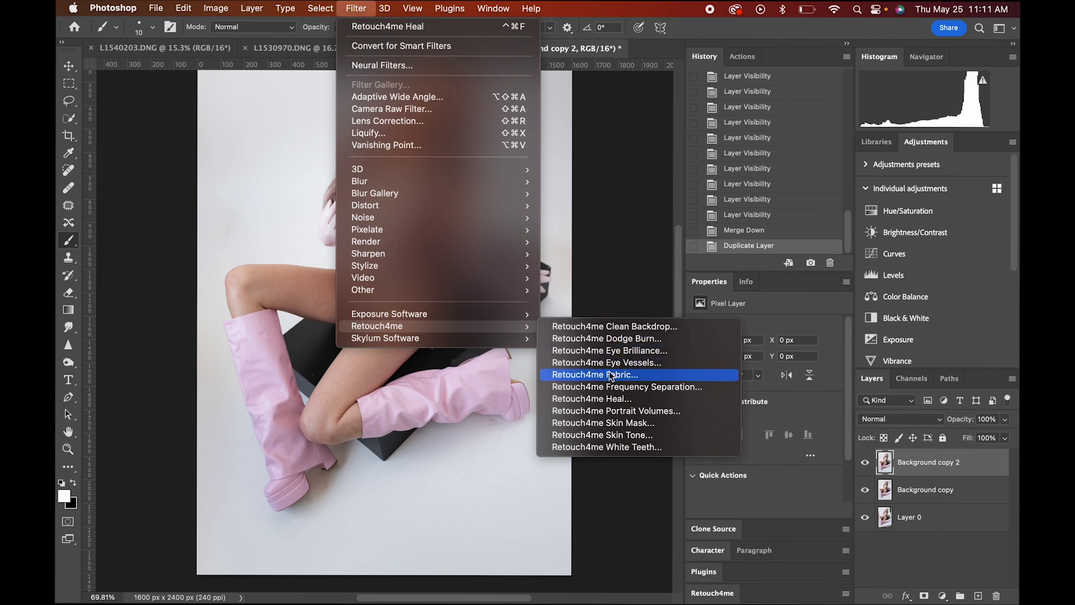
left_click(604, 339)
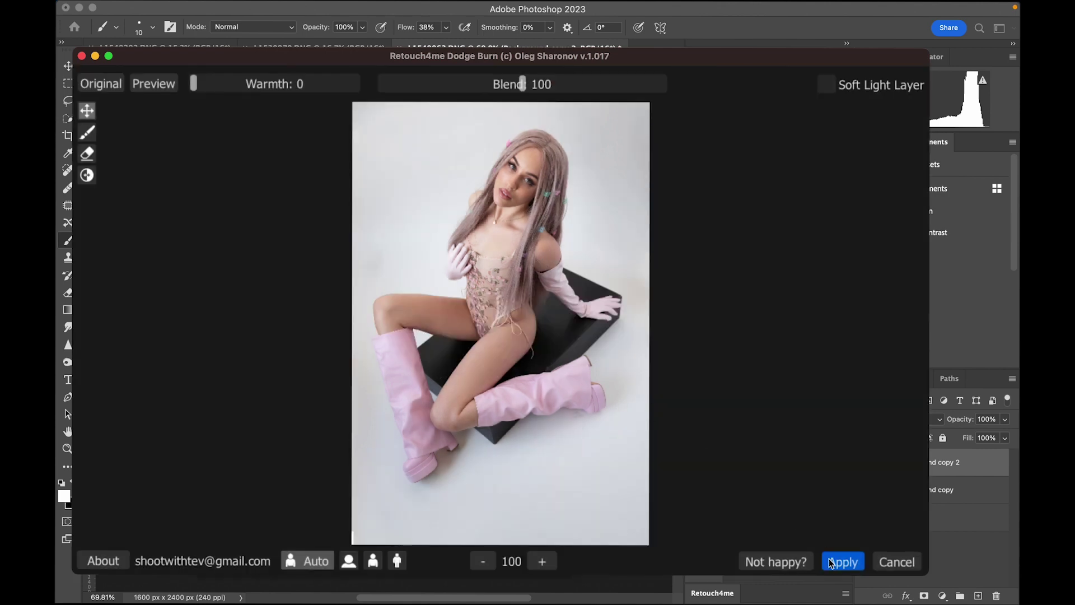
left_click(842, 562)
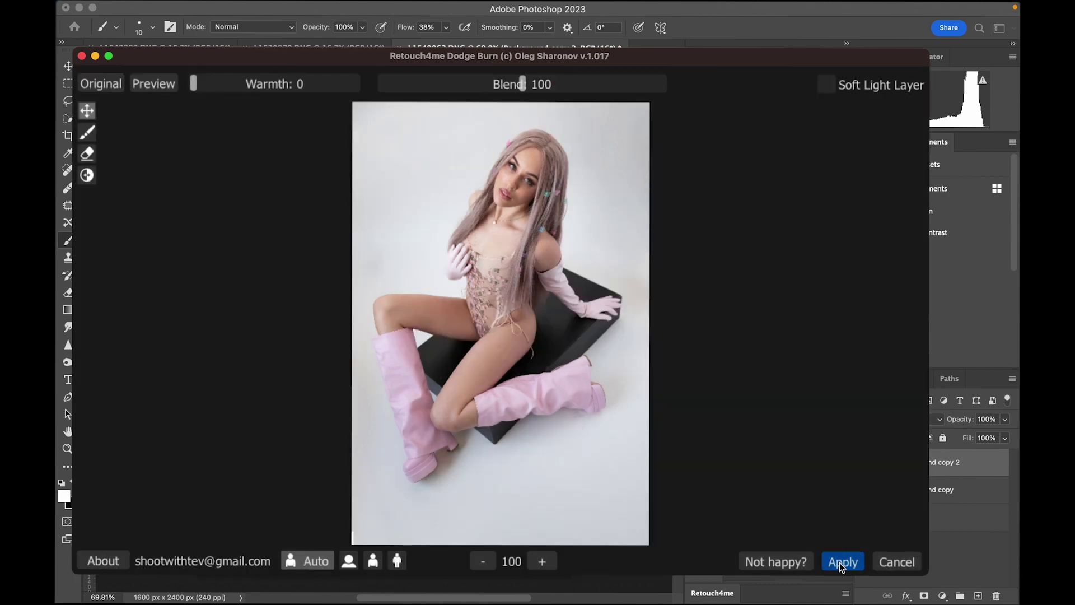
- Compare the face and upper body before and after Dodge Burn by toggling the top layer's visibility
scroll(386, 331, "up", 5)
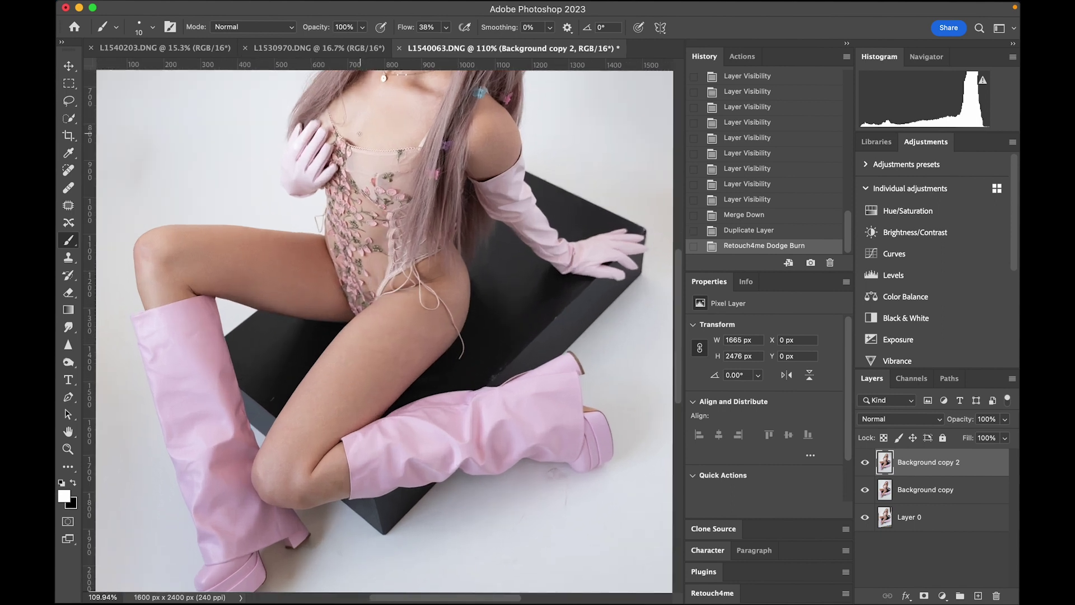
scroll(364, 152, "up", 5)
left_click(867, 463)
left_click(867, 464)
left_click(866, 464)
left_click(866, 464)
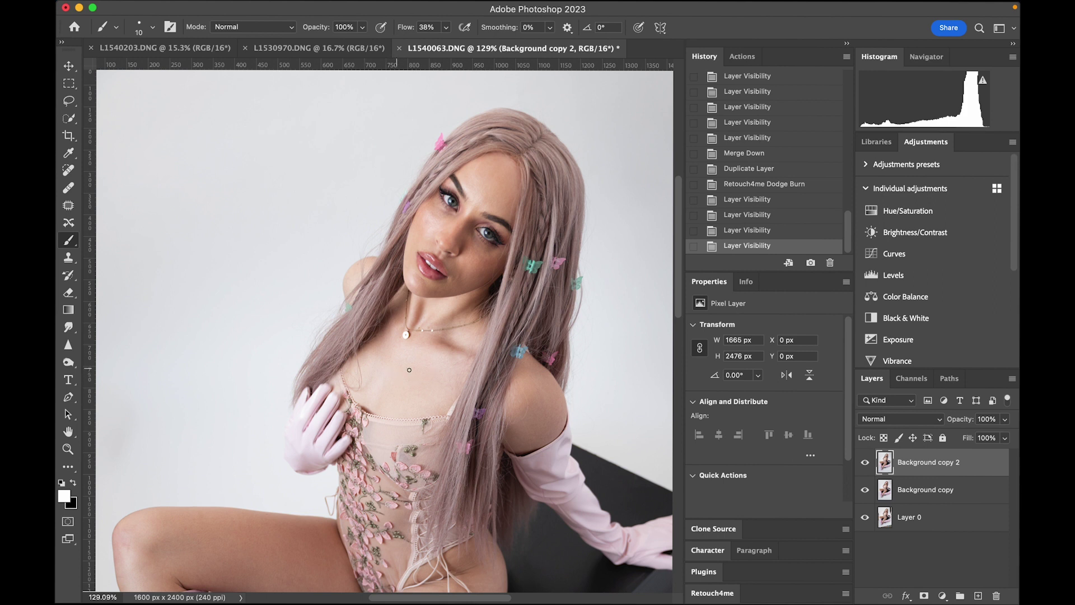
left_click(866, 464)
left_click(866, 464)
left_click(866, 463)
left_click(865, 462)
left_click(865, 462)
left_click(865, 464)
- Examine the Dodge Burn effect on the legs and pink boots by hiding and showing the top layer
scroll(866, 465, "down", 5)
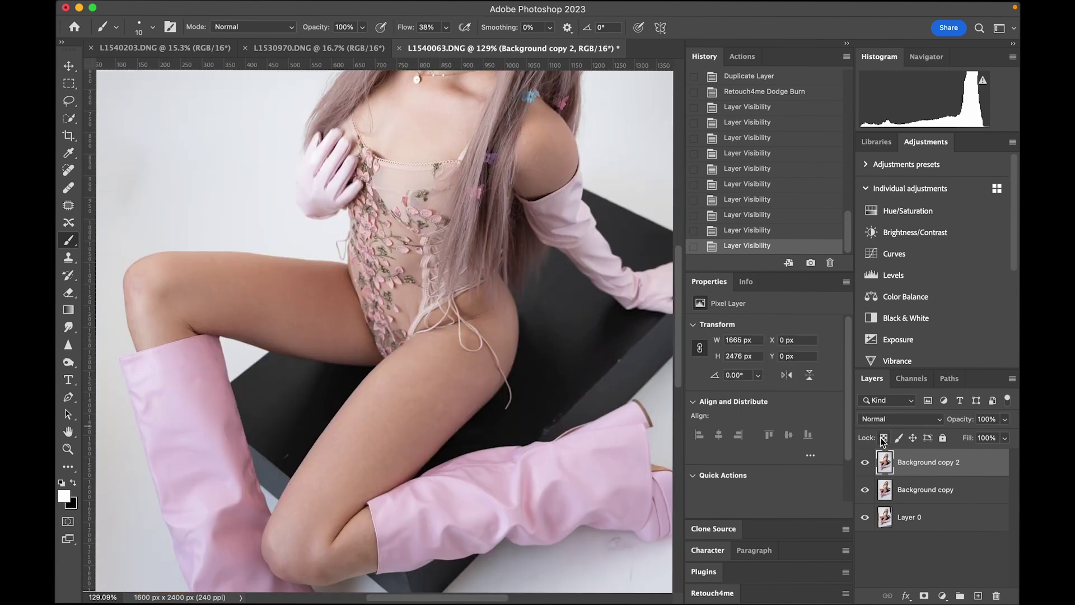
left_click(867, 464)
left_click(867, 465)
left_click(865, 465)
left_click(864, 465)
scroll(429, 440, "down", 3)
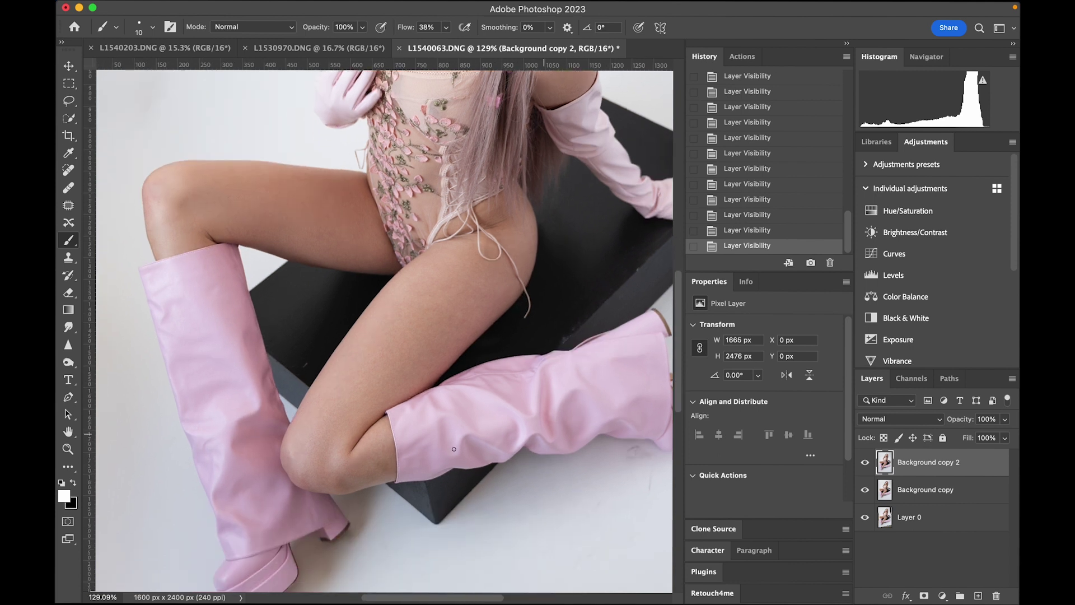
left_click(867, 463)
left_click(866, 463)
left_click(866, 463)
left_click(867, 463)
left_click(866, 463)
left_click(865, 464)
left_click(865, 464)
left_click(865, 465)
left_click(865, 465)
- Add a layer mask to the Dodge Burn layer and paint black over the bent leg's boot with a 90 px brush
left_click(925, 595)
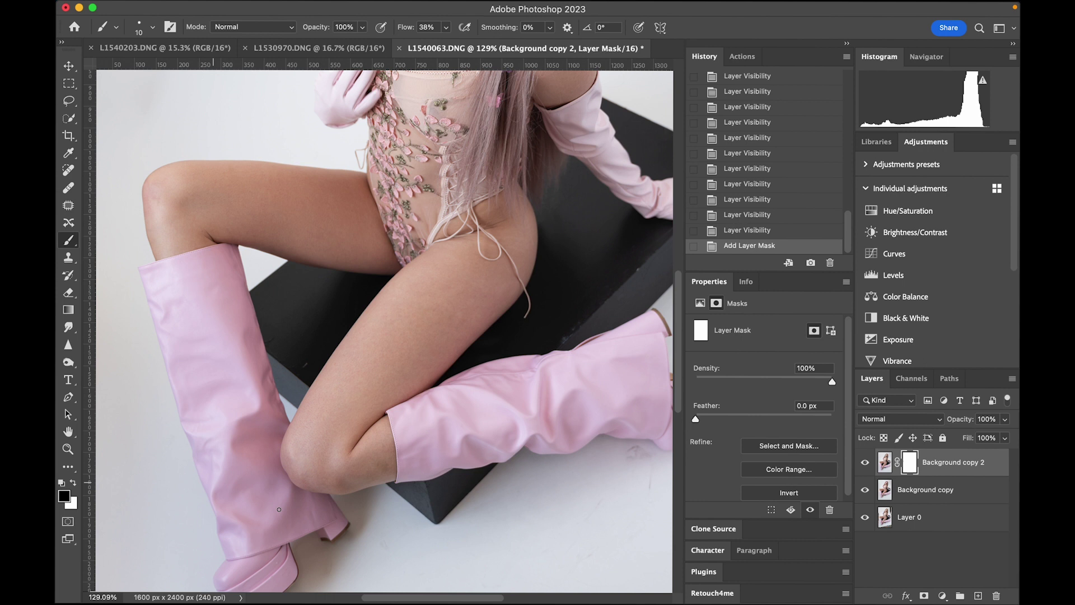
key("bracketright")
key("bracketright")
key("bracketright")
key("bracketright")
key("bracketright")
key("bracketright")
key("bracketright")
key("bracketright")
left_click_drag(475, 445, 492, 435)
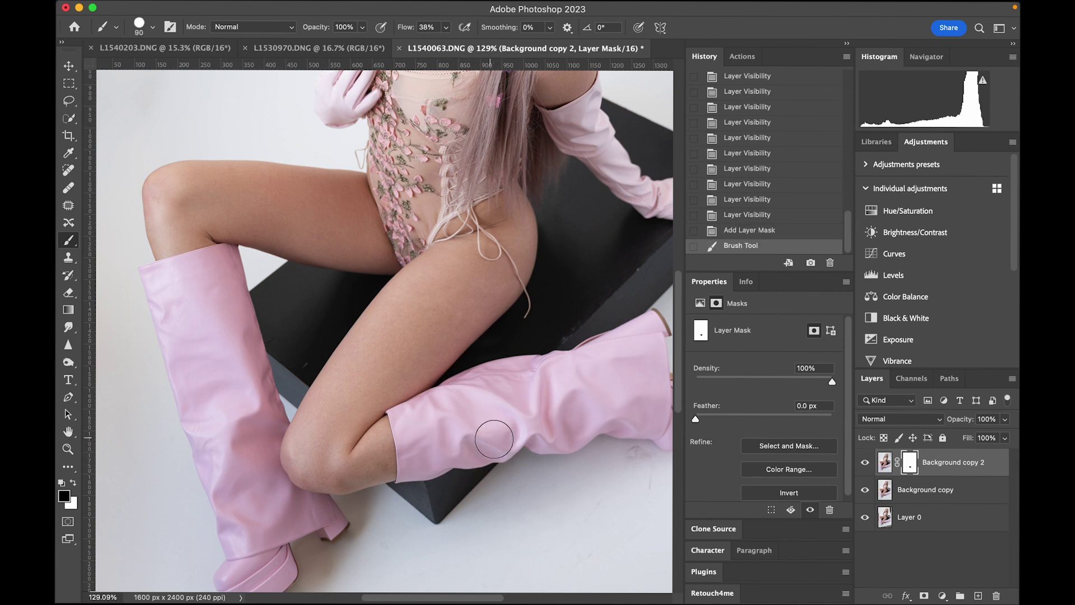
- Check the masked boot and the whole picture with the Dodge Burn layer hidden and shown
left_click(865, 463)
left_click(865, 462)
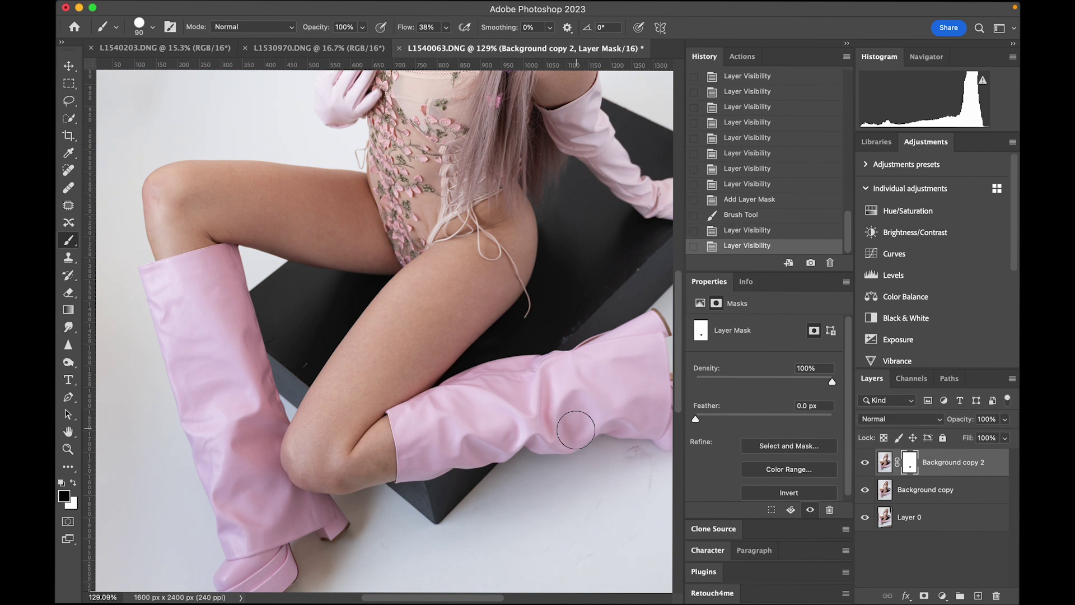
scroll(576, 431, "down", 5)
scroll(576, 430, "down", 2)
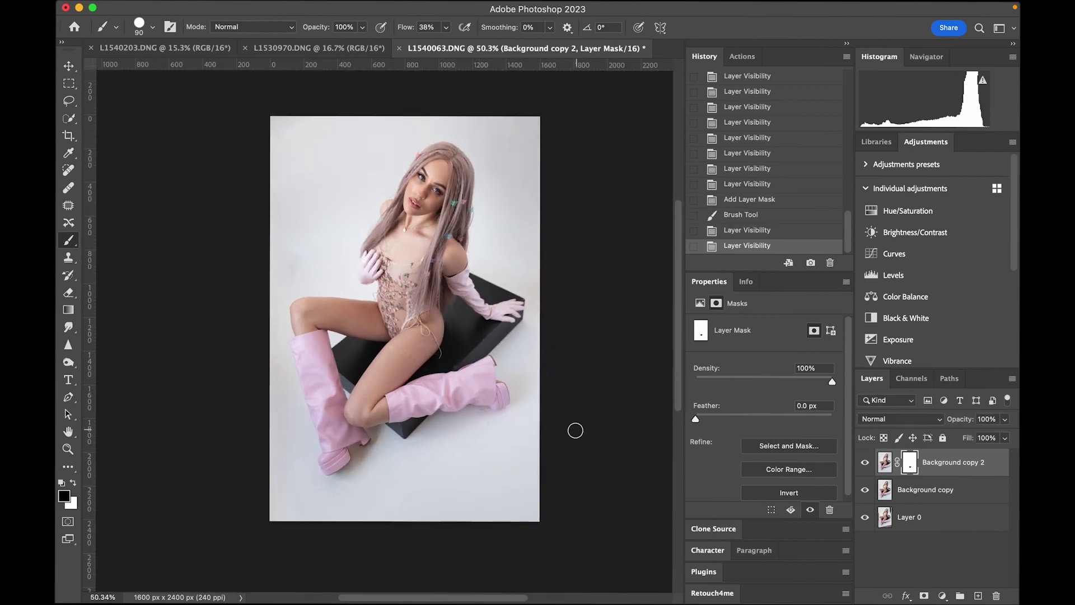
left_click(865, 462)
left_click(866, 463)
left_click(865, 462)
left_click(865, 462)
- Merge the masked Dodge Burn layer down into Background copy and swap the foreground and background colours
key("super+e")
key("x")
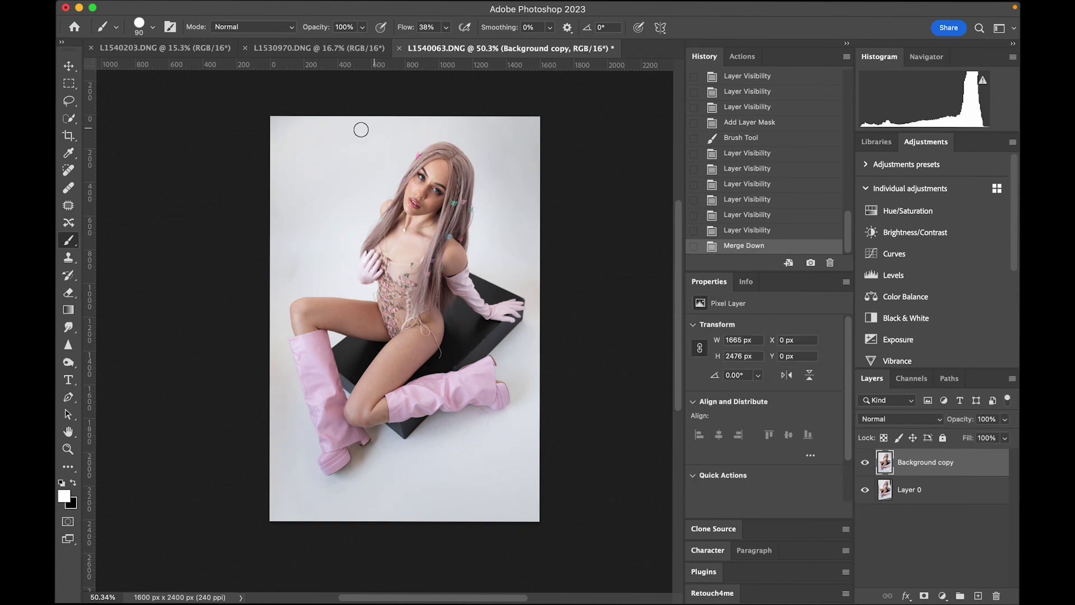
scroll(515, 130, "up", 2)
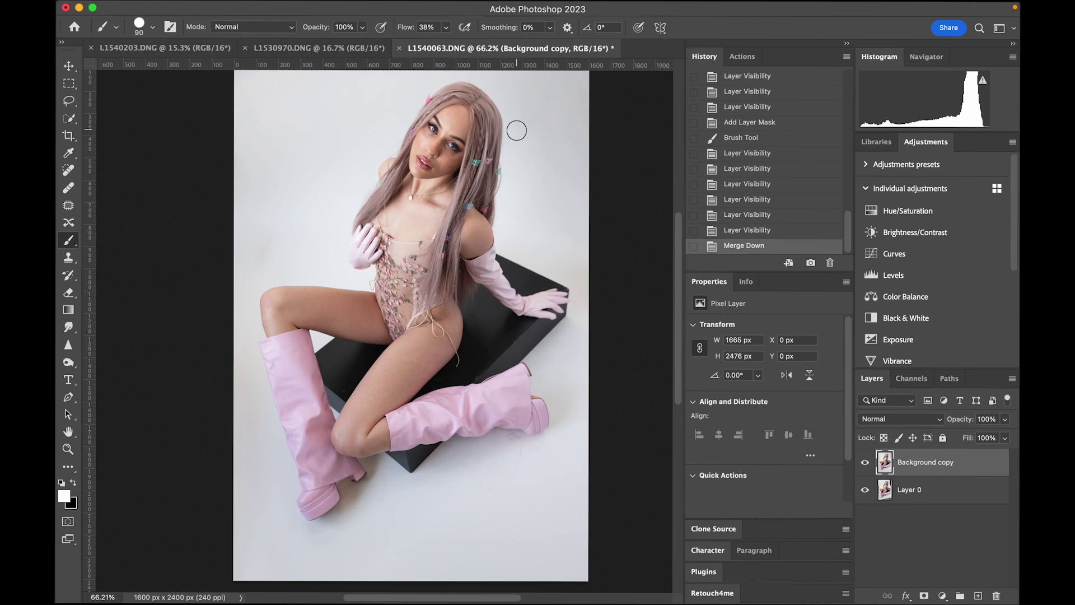
scroll(516, 130, "left", 3)
- Apply the Retouch4me Portrait Volumes filter to the Background copy layer with Blend 100
mouse_move(263, 5)
left_click(357, 8)
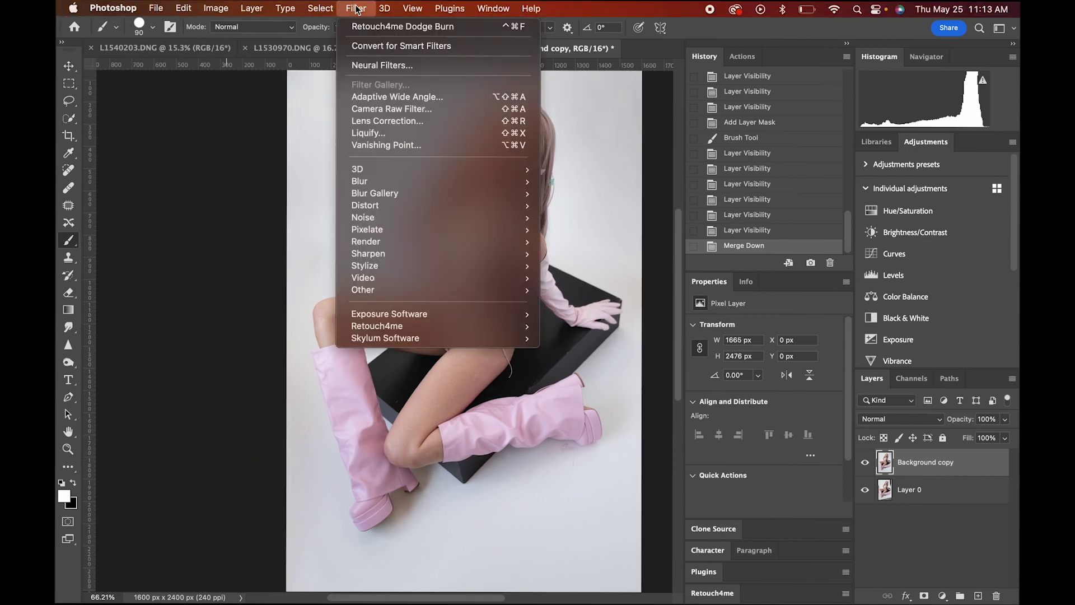
mouse_move(398, 327)
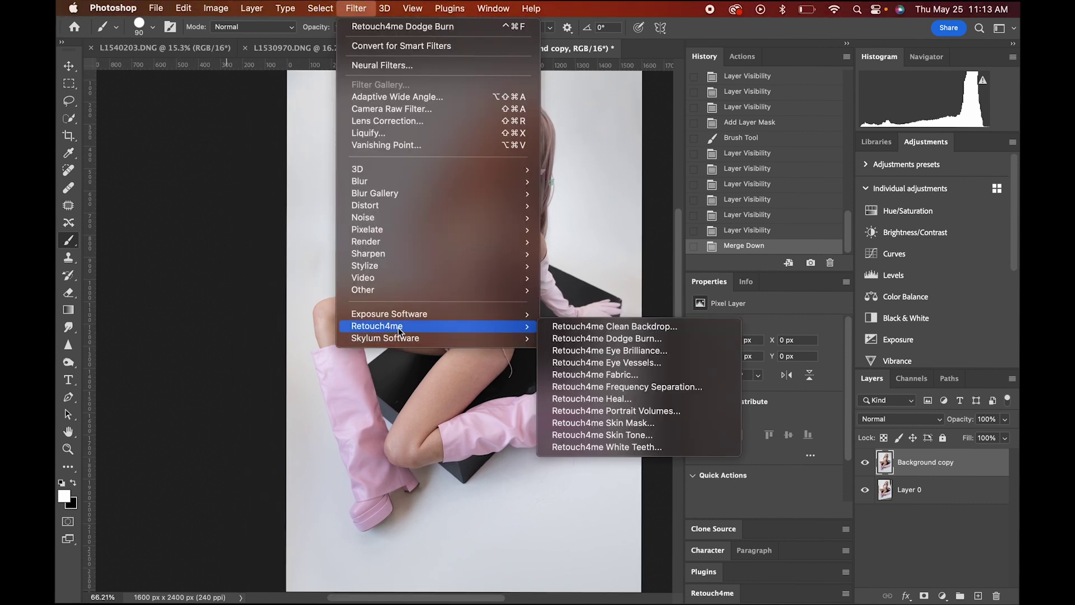
left_click(601, 410)
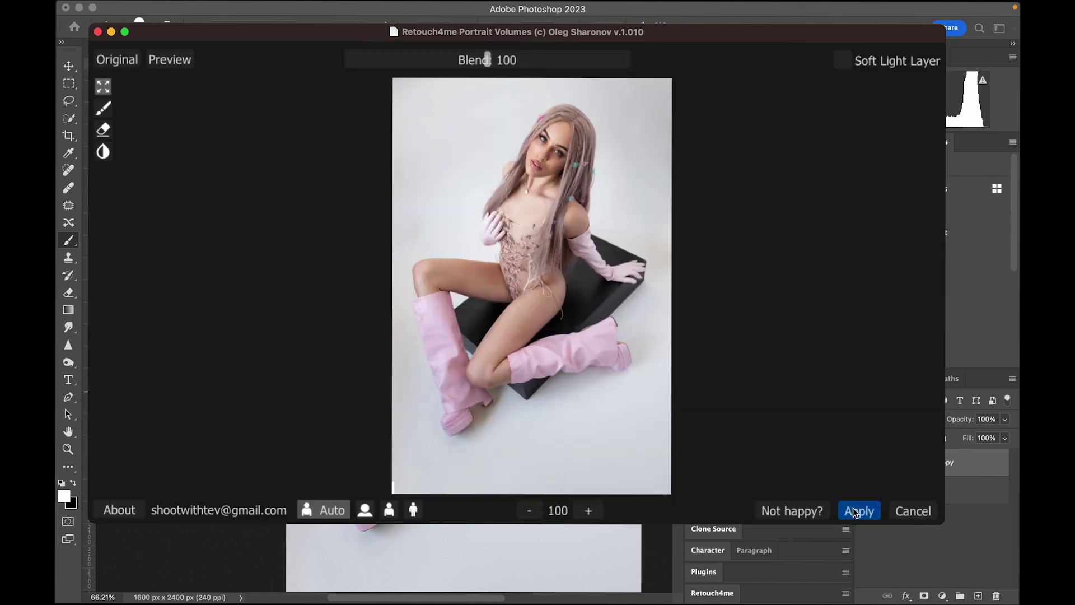
left_click(857, 511)
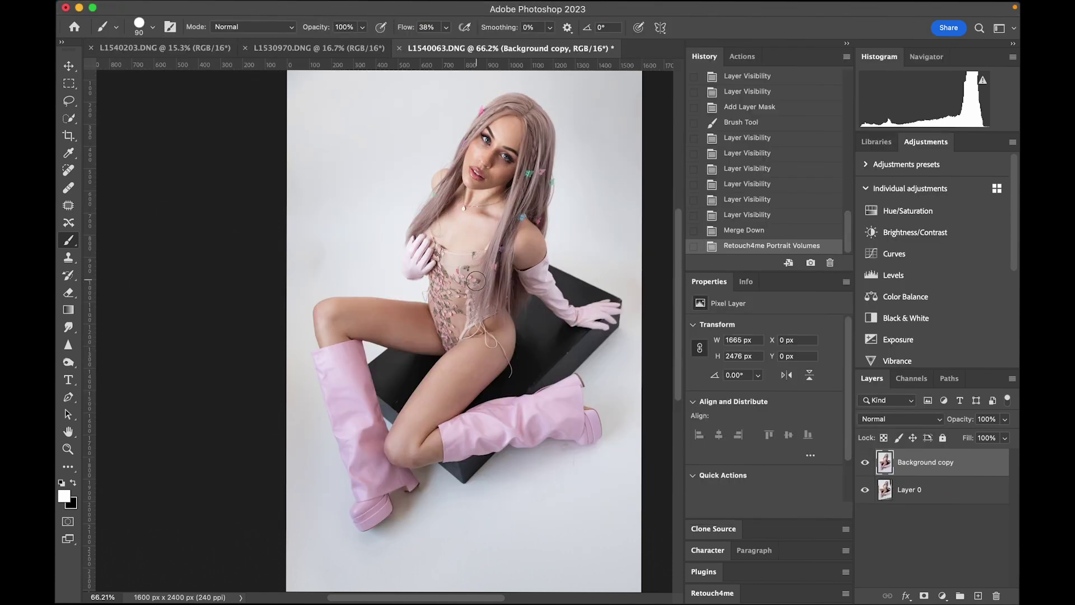
- Compare the retouched face and upper body with the original by toggling the Background copy layer's visibility
scroll(476, 280, "up", 5)
scroll(476, 280, "up", 6)
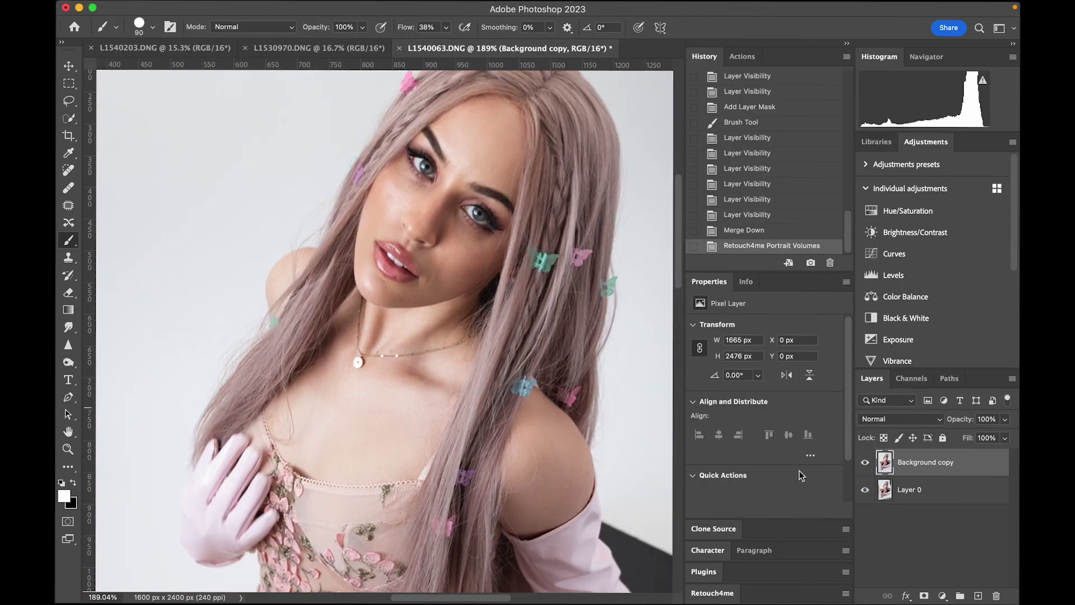
left_click(864, 462)
left_click(864, 462)
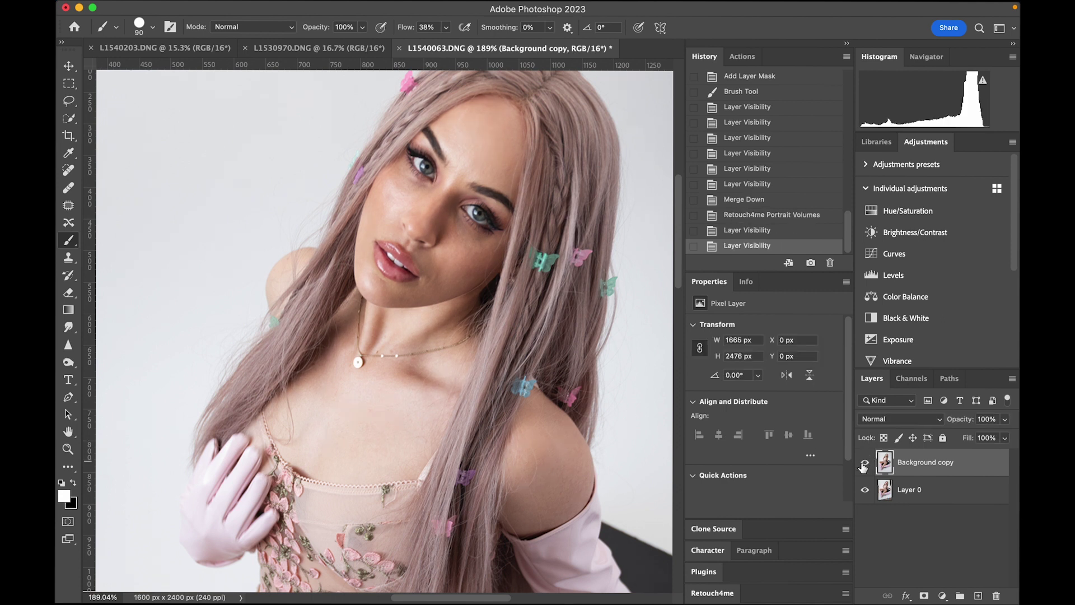
left_click(865, 463)
left_click(865, 463)
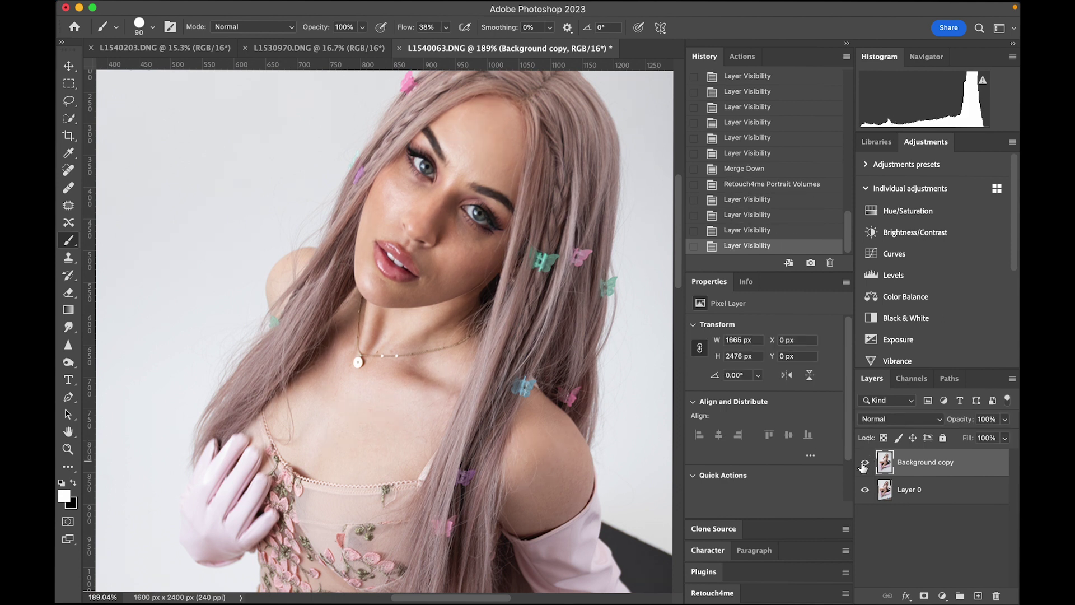
left_click(864, 462)
left_click(865, 462)
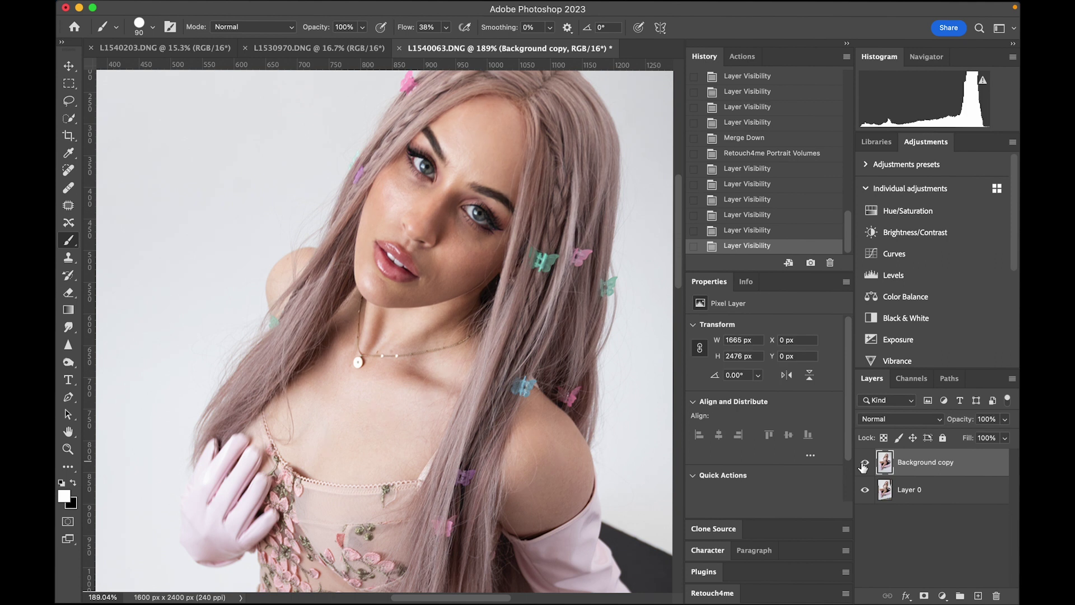
scroll(480, 207, "up", 5)
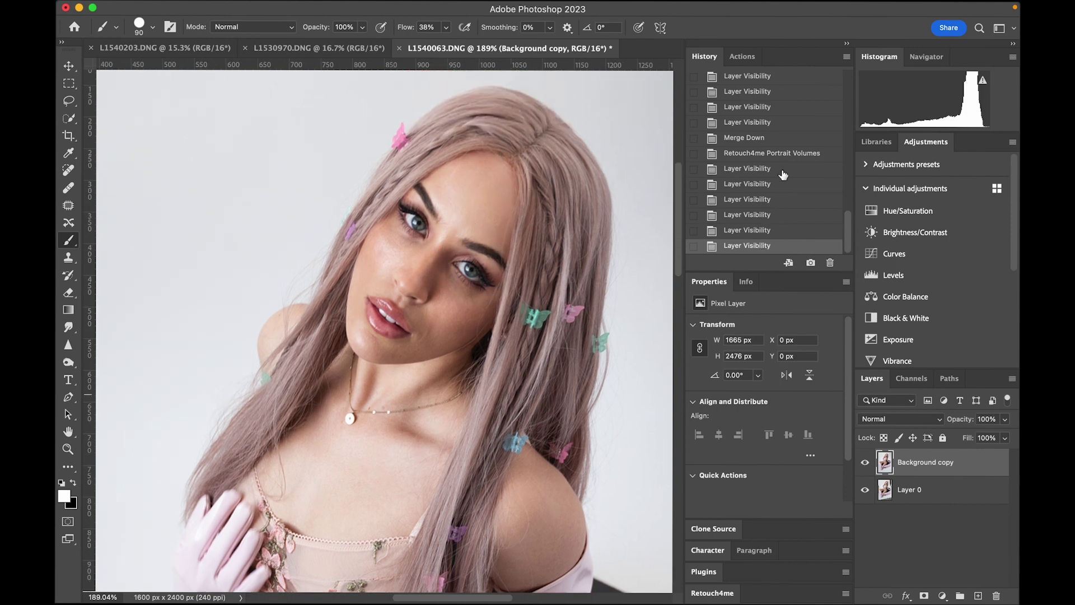
- Step the history back to the Merge Down state before Portrait Volumes and duplicate the Background copy layer
left_click(753, 156)
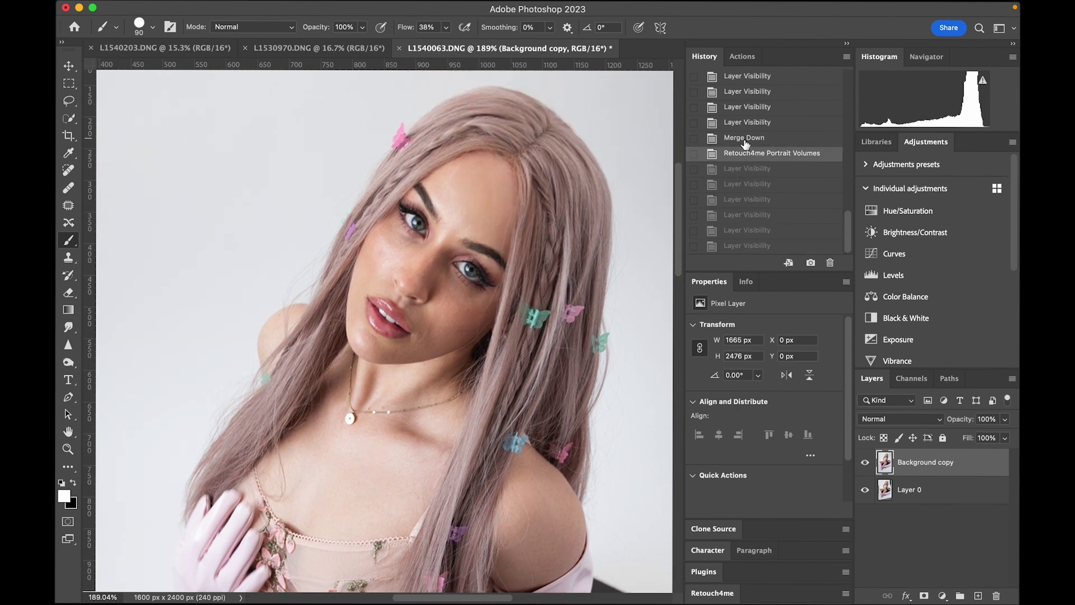
left_click(745, 140)
mouse_move(919, 460)
left_mouse_down()
mouse_move(959, 587)
mouse_move(976, 595)
left_mouse_up()
- Apply the Retouch4me Portrait Volumes filter to the Background copy 2 layer with Blend 100
left_click(356, 8)
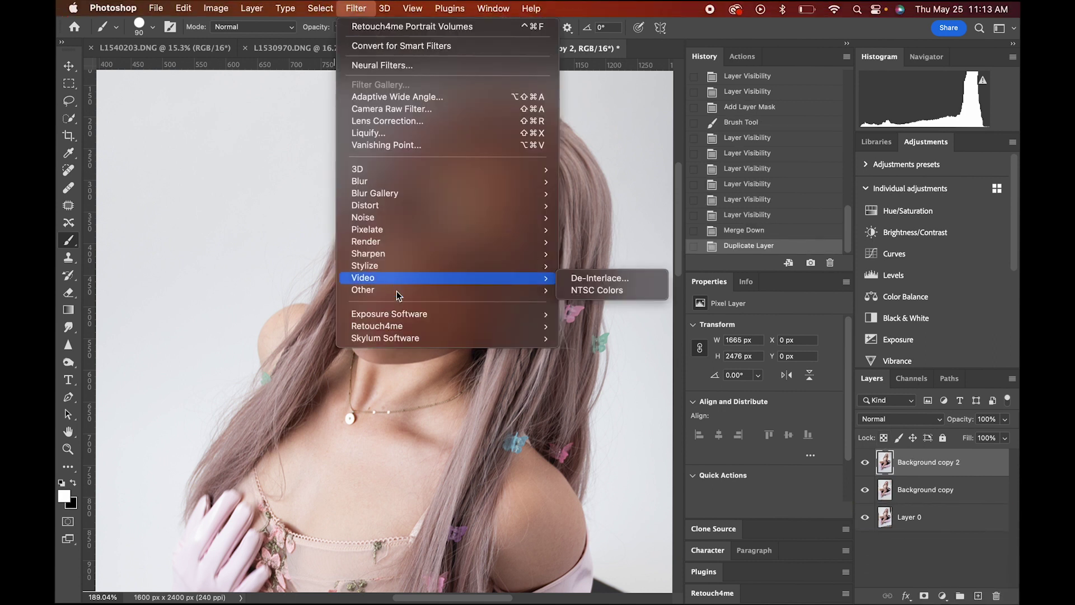
mouse_move(443, 325)
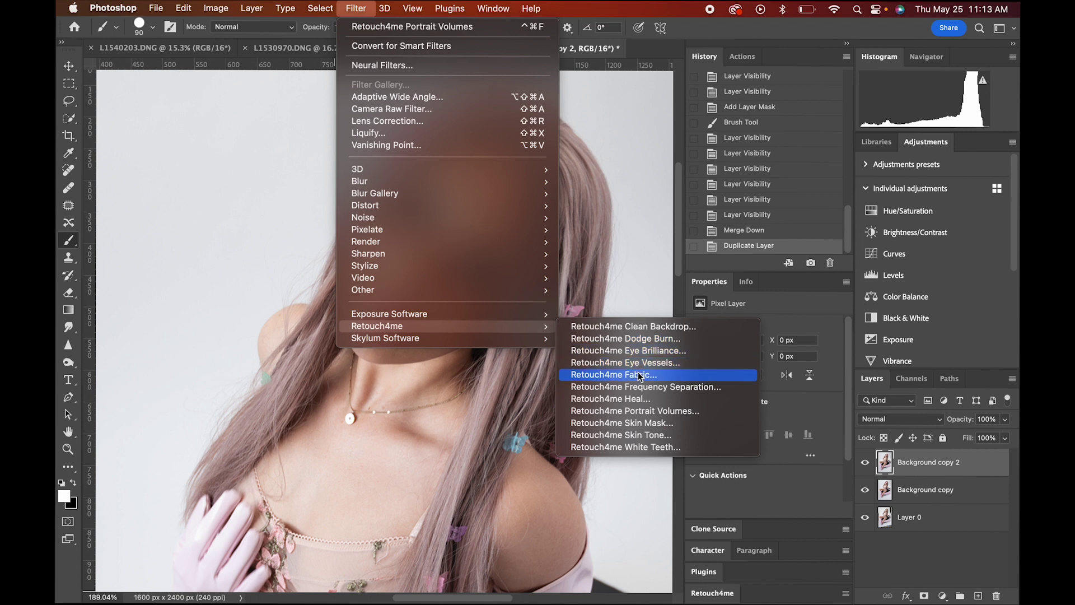
left_click(634, 410)
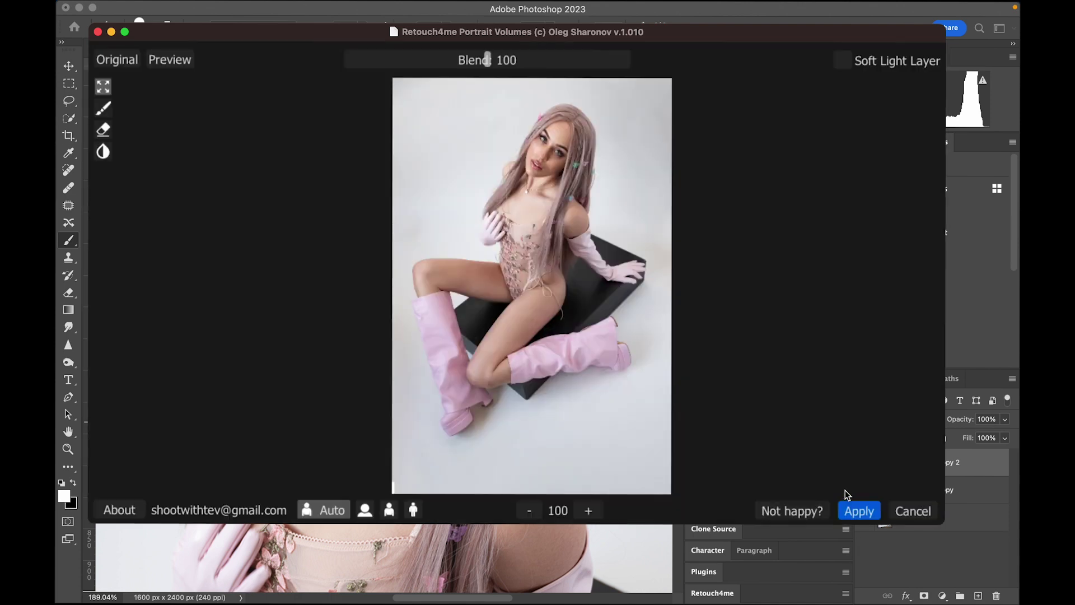
left_click(859, 510)
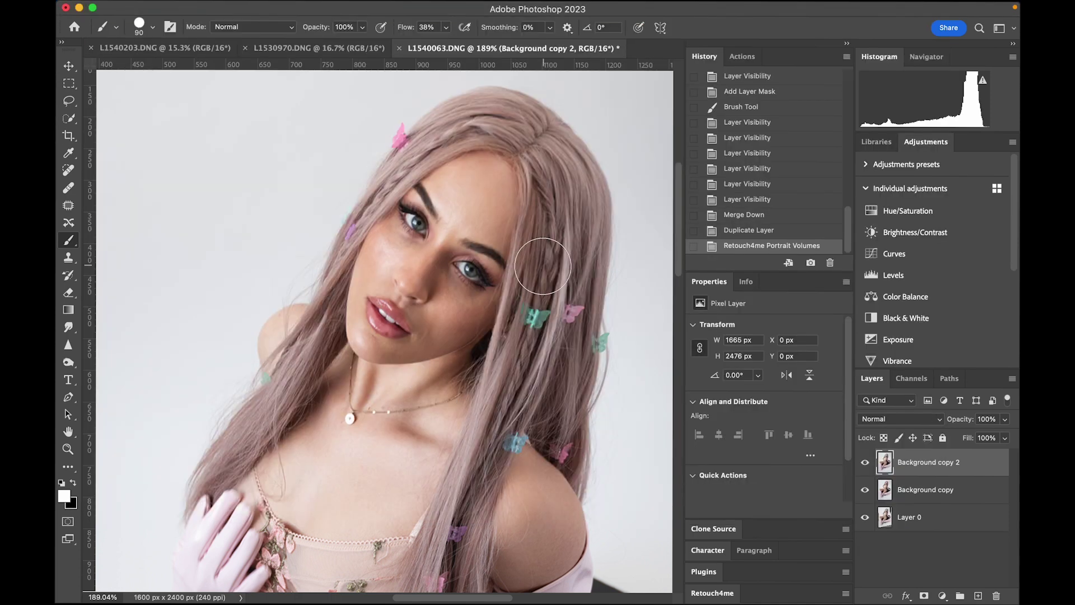
- Compare the face with and without Portrait Volumes by toggling the Background copy 2 layer's visibility
left_click(866, 463)
left_click(866, 464)
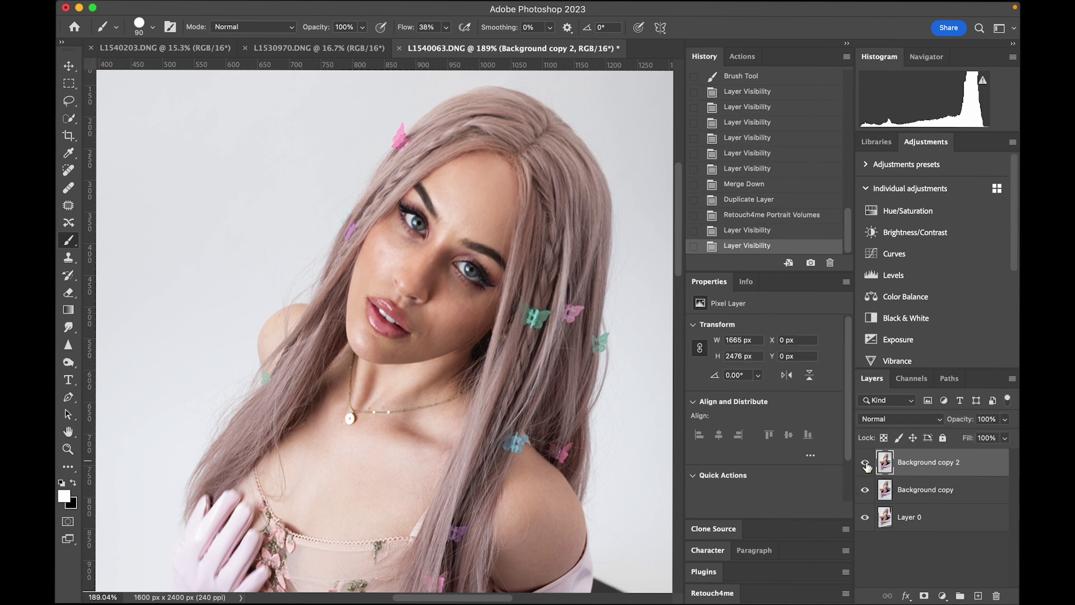
left_click(866, 464)
left_click(866, 464)
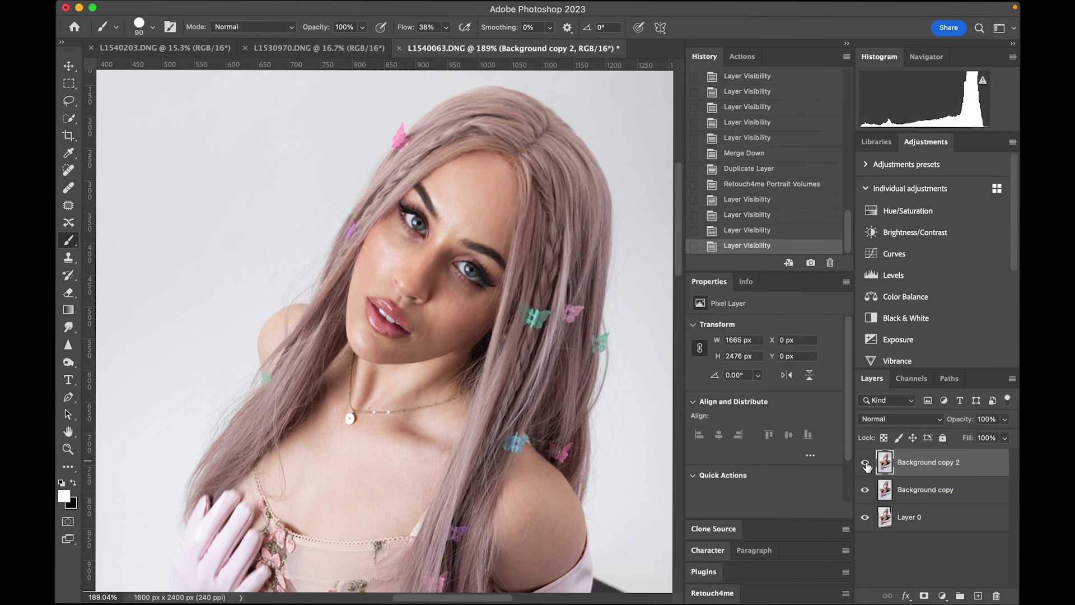
left_click(866, 463)
left_click(866, 464)
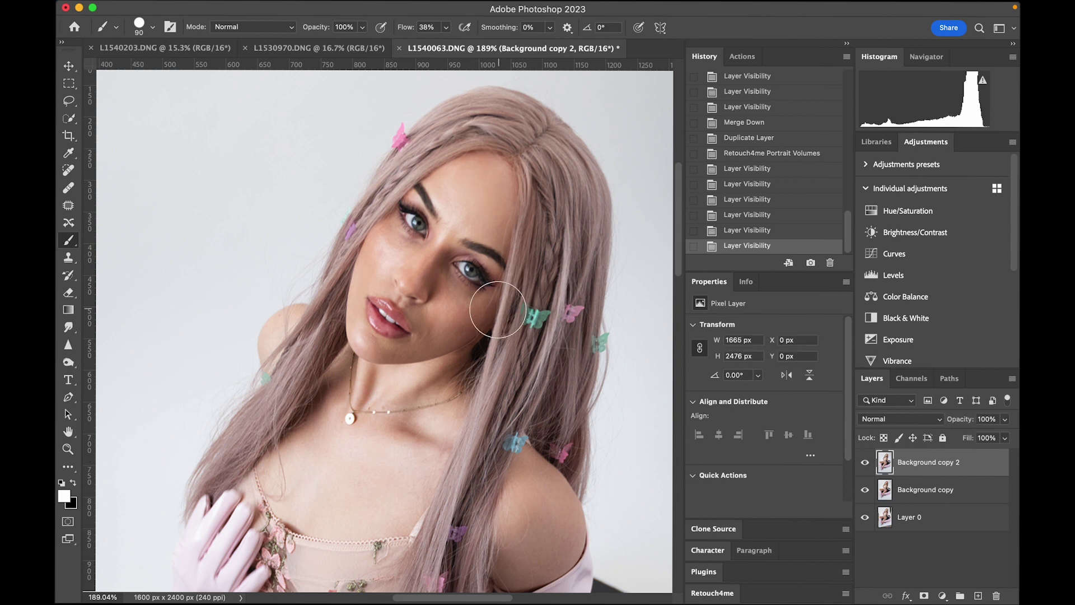
left_click(866, 465)
left_click(866, 465)
left_click(864, 465)
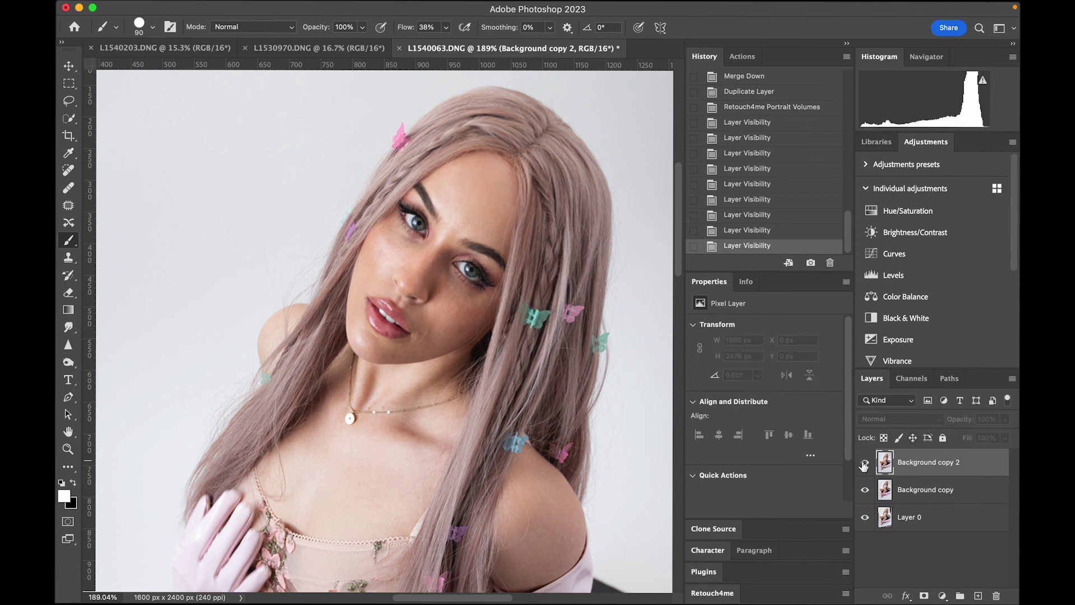
- Check the Portrait Volumes effect on the torso and arms with Background copy 2 hidden and shown
scroll(427, 395, "down", 8)
scroll(426, 395, "left", 3)
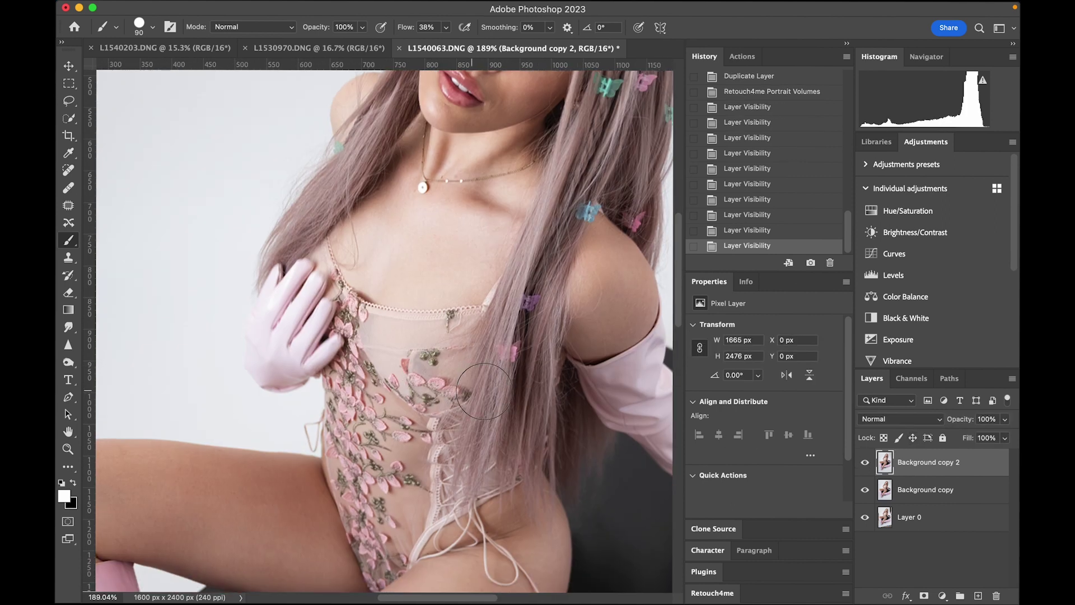
left_click(865, 463)
left_click(867, 464)
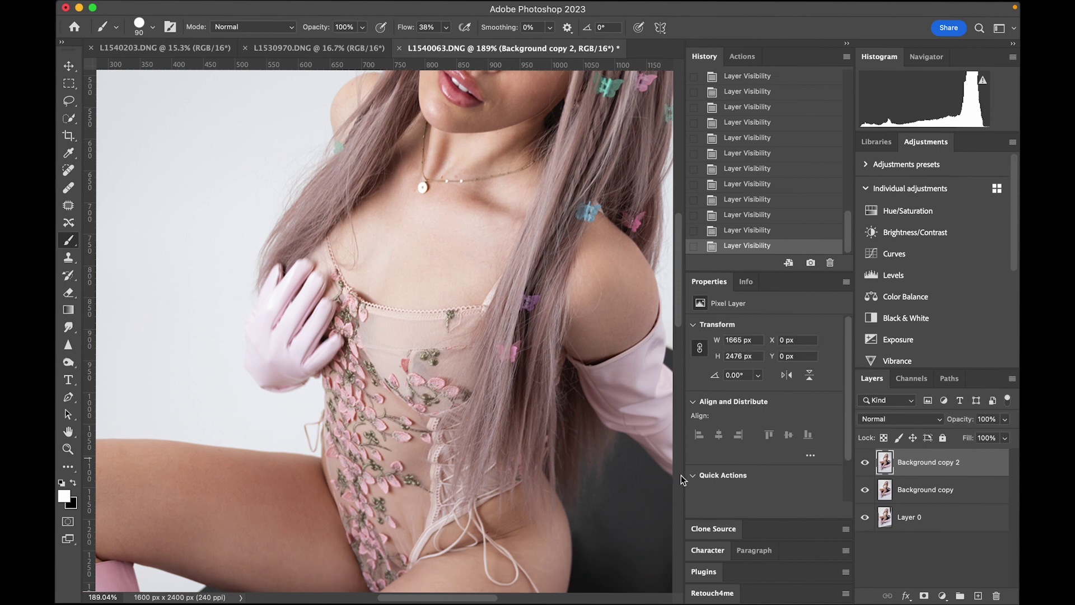
- Compare the whole figure, including legs and boots, with the Background copy 2 layer hidden and shown
scroll(468, 504, "down", 5)
scroll(471, 506, "down", 6)
scroll(471, 506, "down", 2)
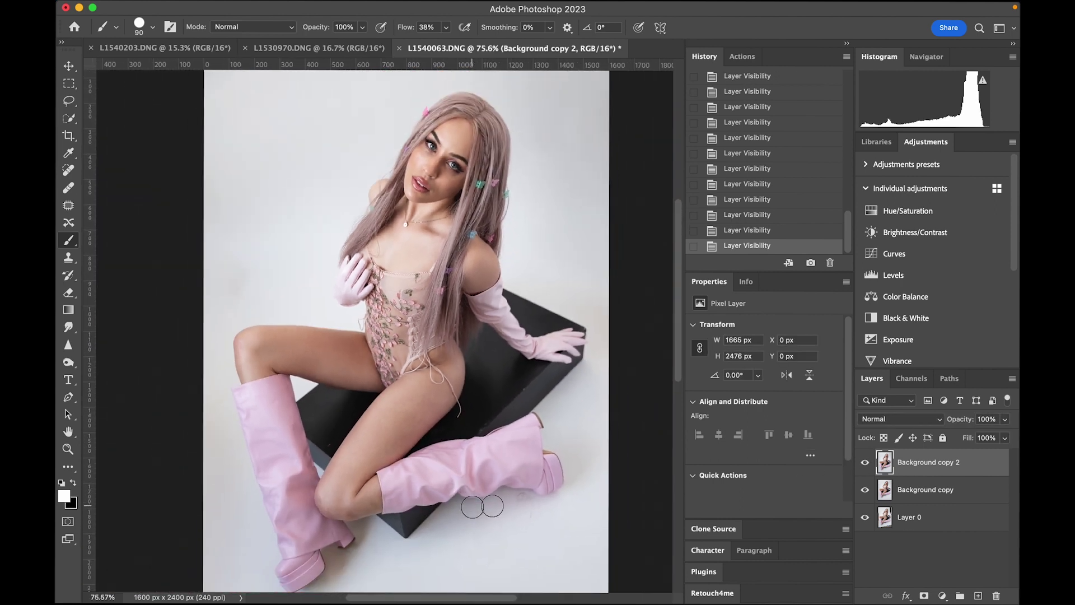
left_click(865, 464)
left_click(865, 464)
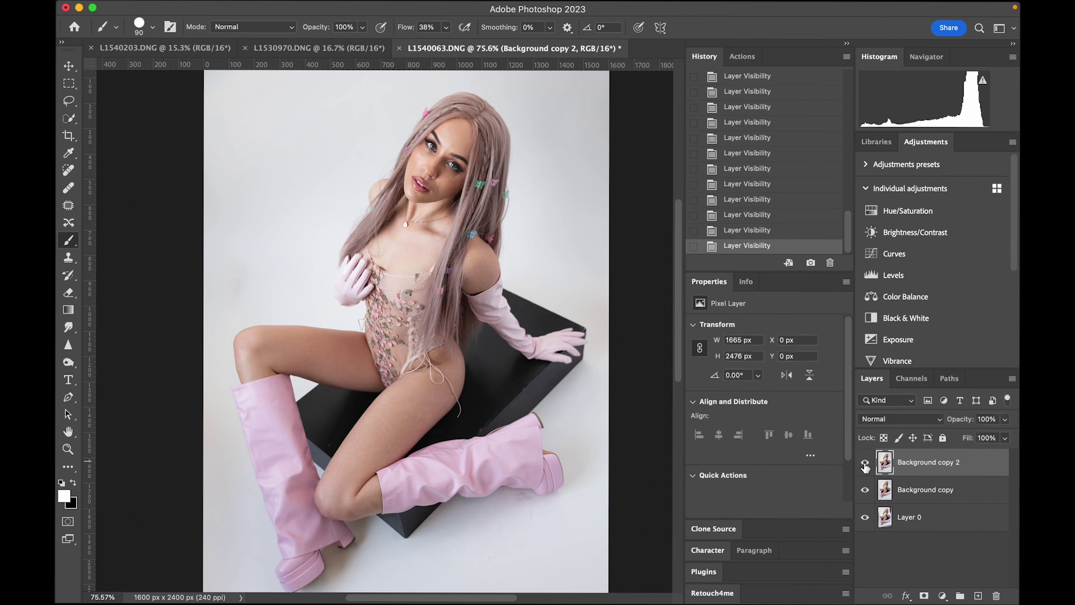
left_click(865, 463)
left_click(866, 464)
left_click(866, 464)
left_click(865, 464)
scroll(619, 550, "down", 2)
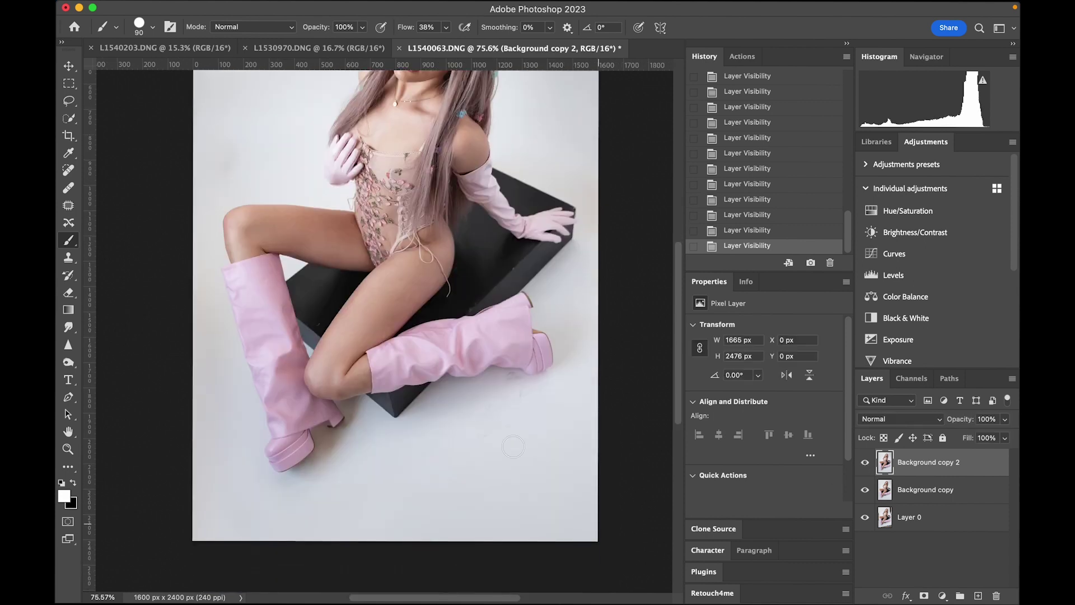
scroll(475, 386, "down", 3)
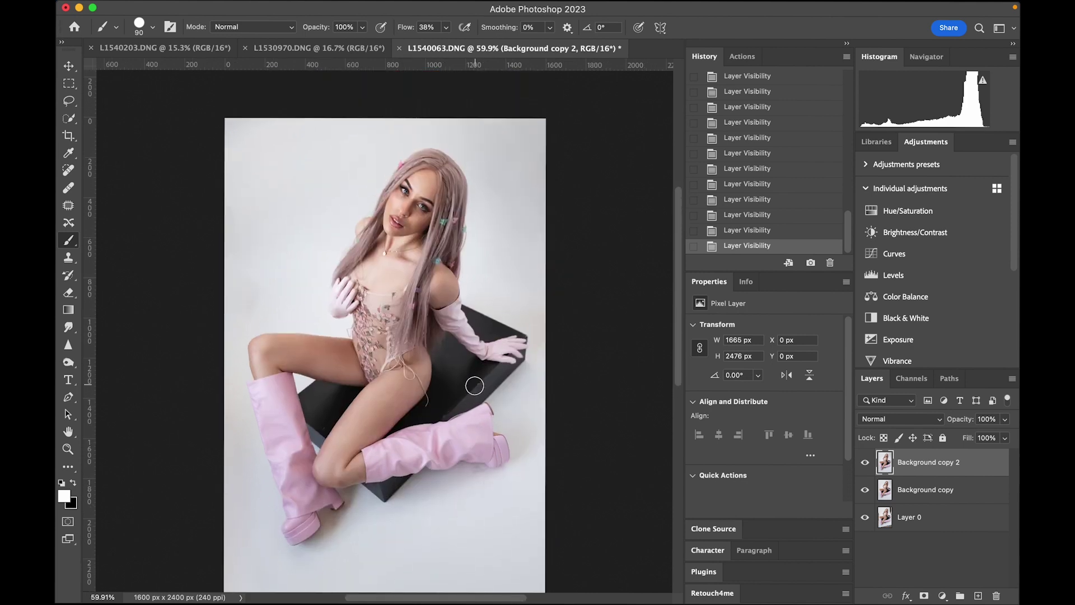
left_click(866, 465)
left_click(866, 464)
- Merge Background copy 2 down into Background copy and duplicate the merged layer
key("super+e")
left_click_drag(916, 469, 977, 598)
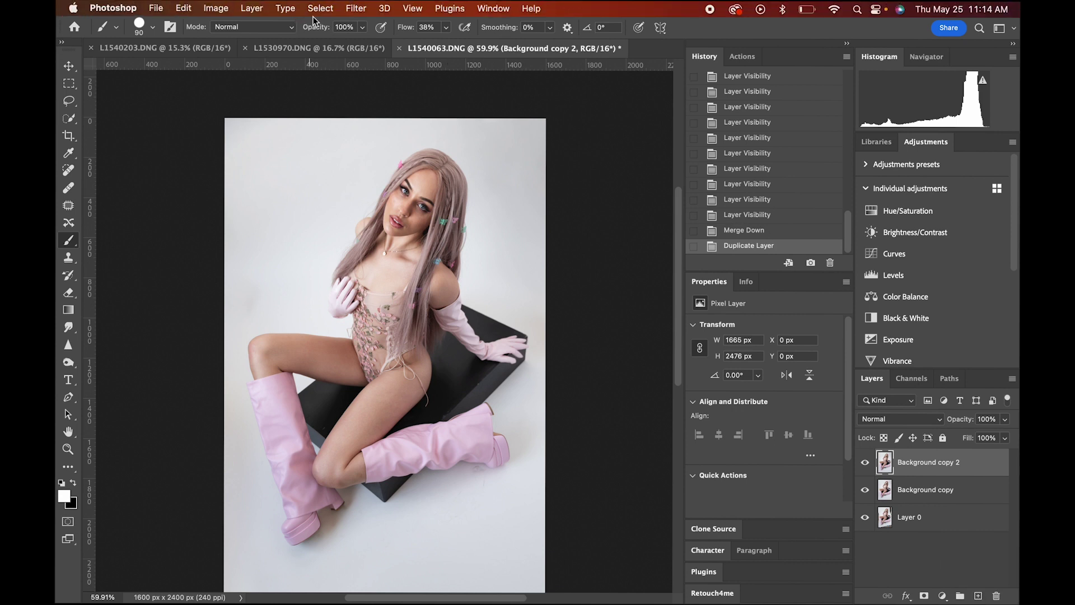
- Apply the Retouch4me Eye Brilliance filter to the duplicated layer with Blend 100
left_click(356, 8)
mouse_move(380, 337)
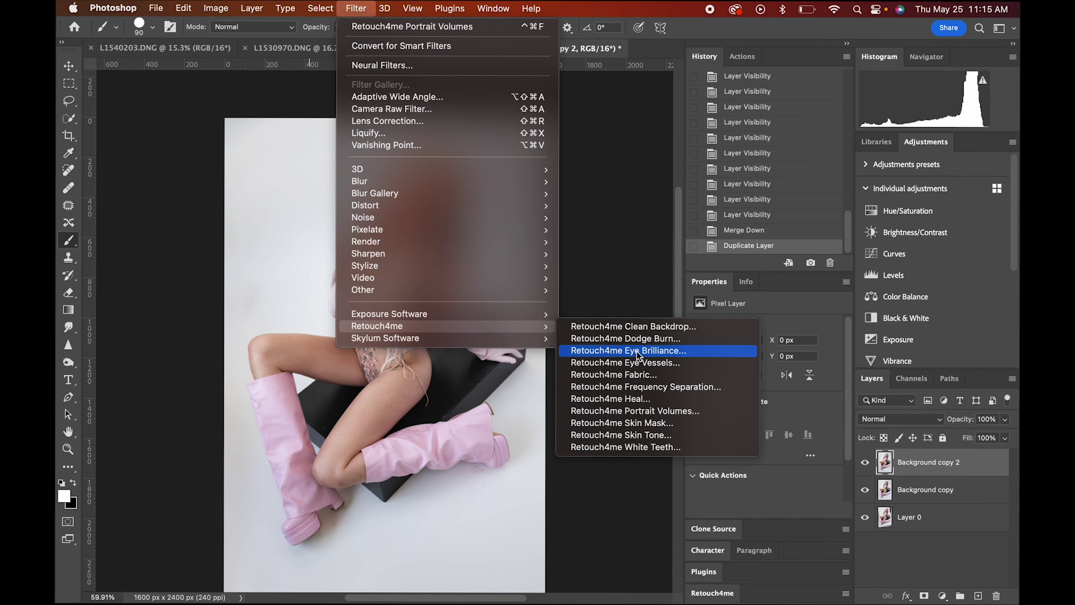
left_click(638, 352)
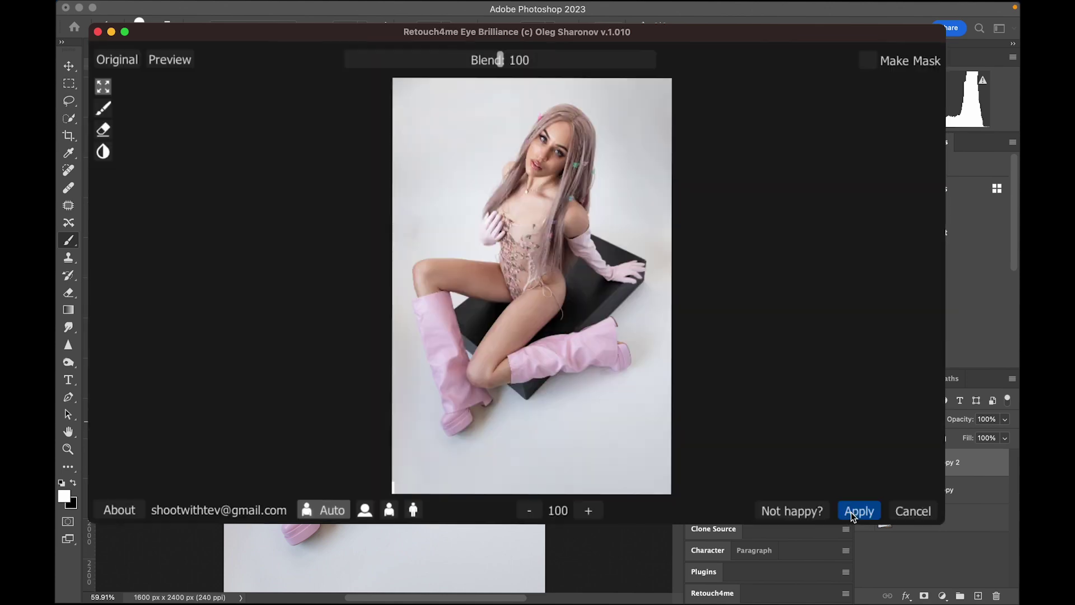
left_click(856, 510)
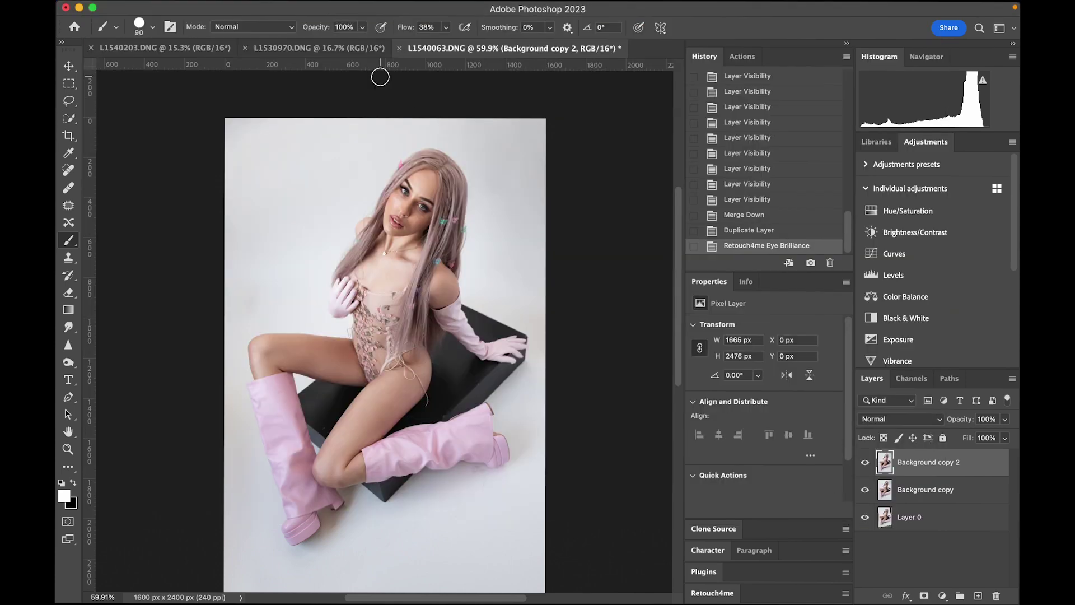
- Compare the eyes up close before and after Eye Brilliance by toggling the Background copy 2 layer's visibility
scroll(406, 227, "up", 5)
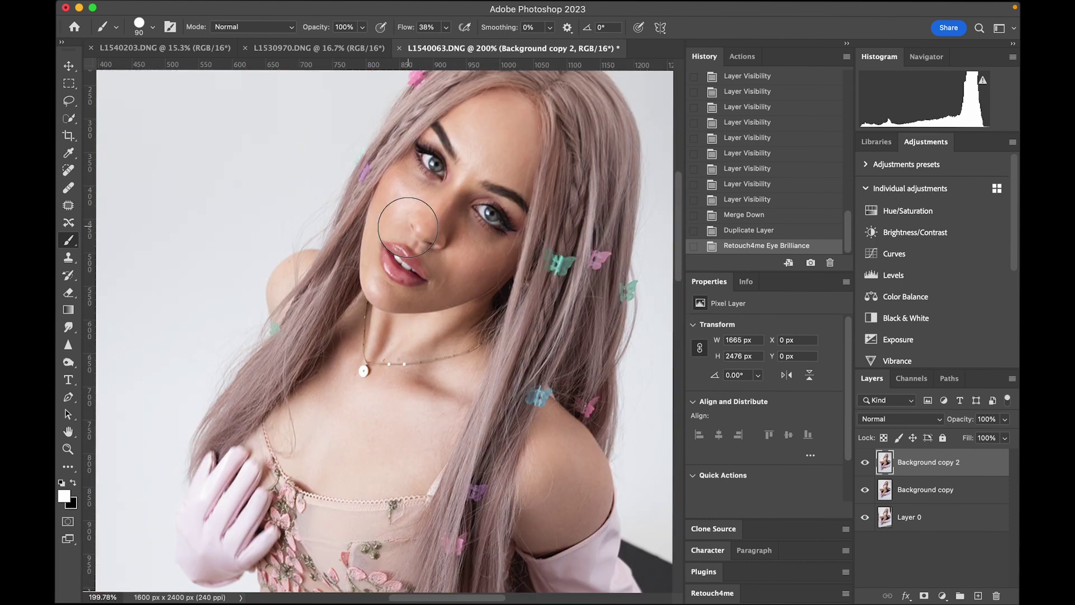
scroll(408, 228, "up", 3)
left_click(865, 464)
left_click(866, 464)
left_click(865, 464)
left_click(865, 464)
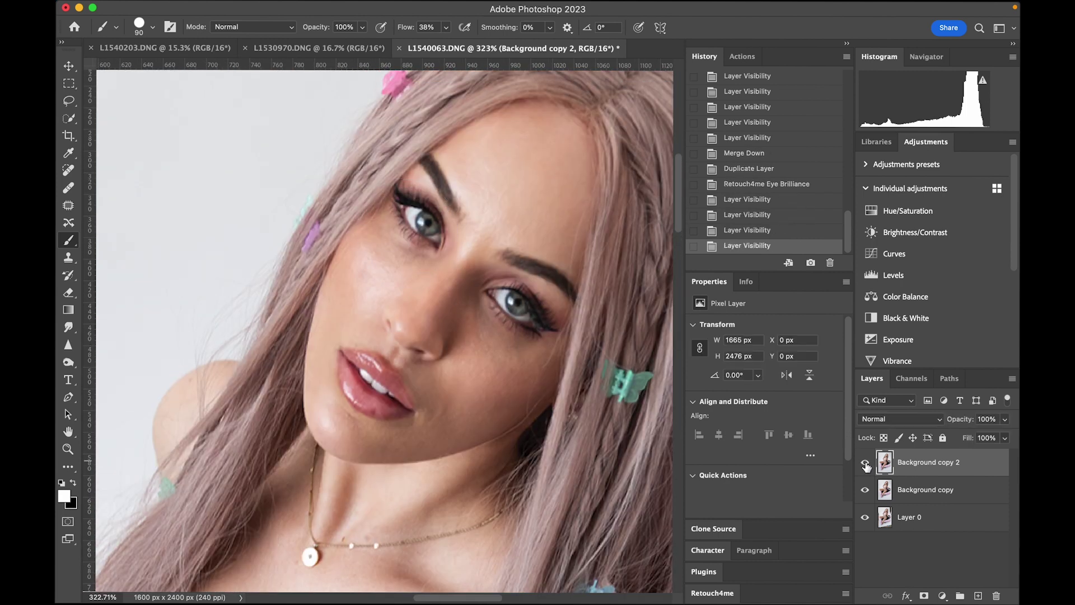
left_click(865, 465)
left_click(865, 464)
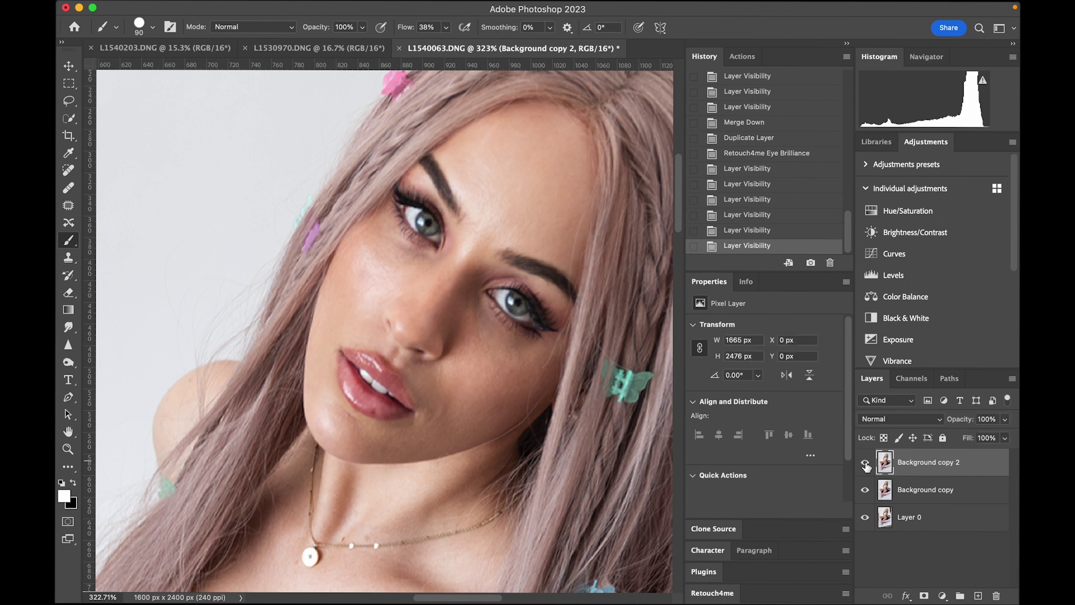
- Add a layer mask to Background copy 2 and paint black around both eyes with a size 20 brush
left_click(925, 596)
key("x")
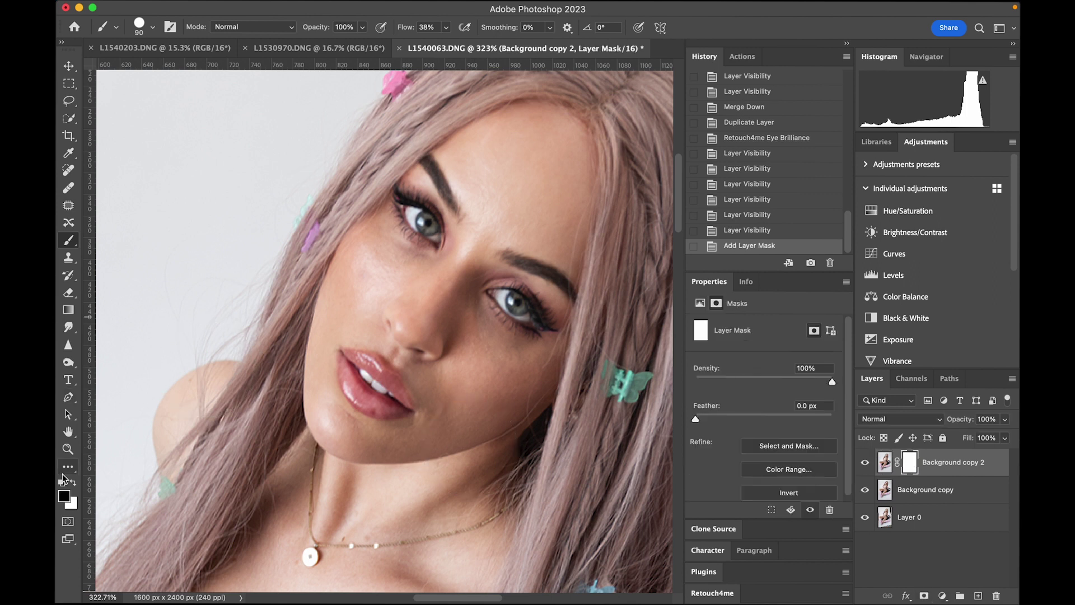
key("bracketleft")
key("bracketleft")
key("bracketleft")
key("bracketleft")
key("bracketleft")
key("bracketleft")
key("bracketleft")
left_click_drag(409, 240, 407, 235)
left_click(407, 209)
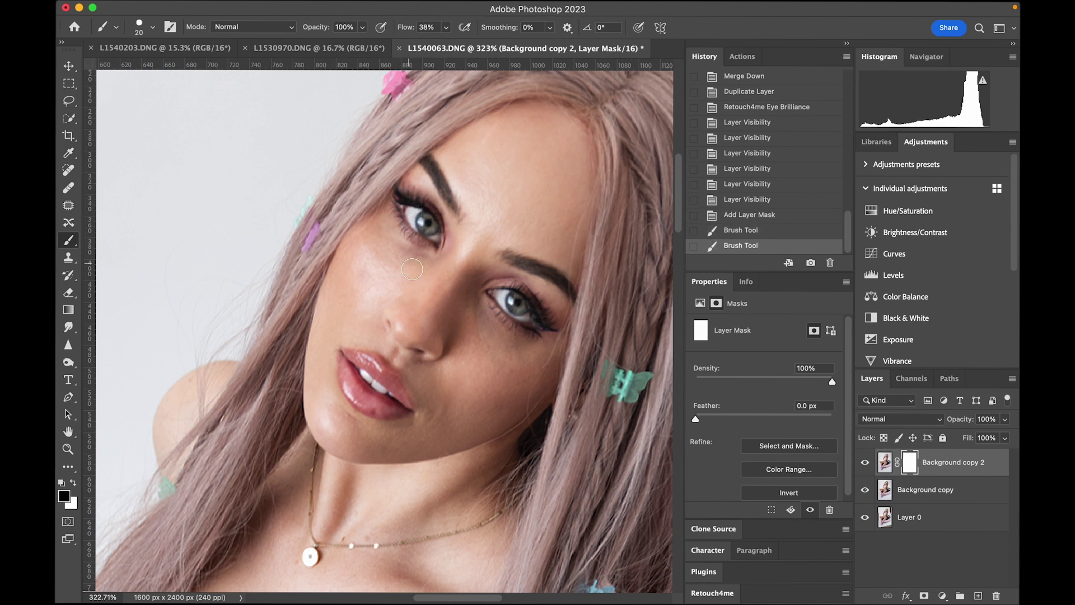
left_click(431, 246)
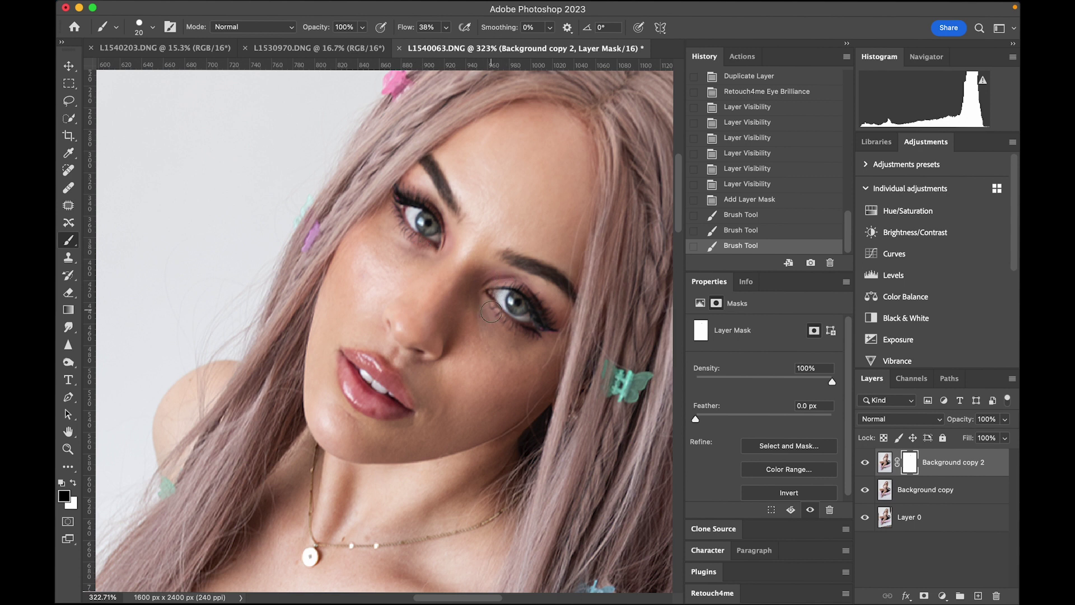
left_click(496, 292)
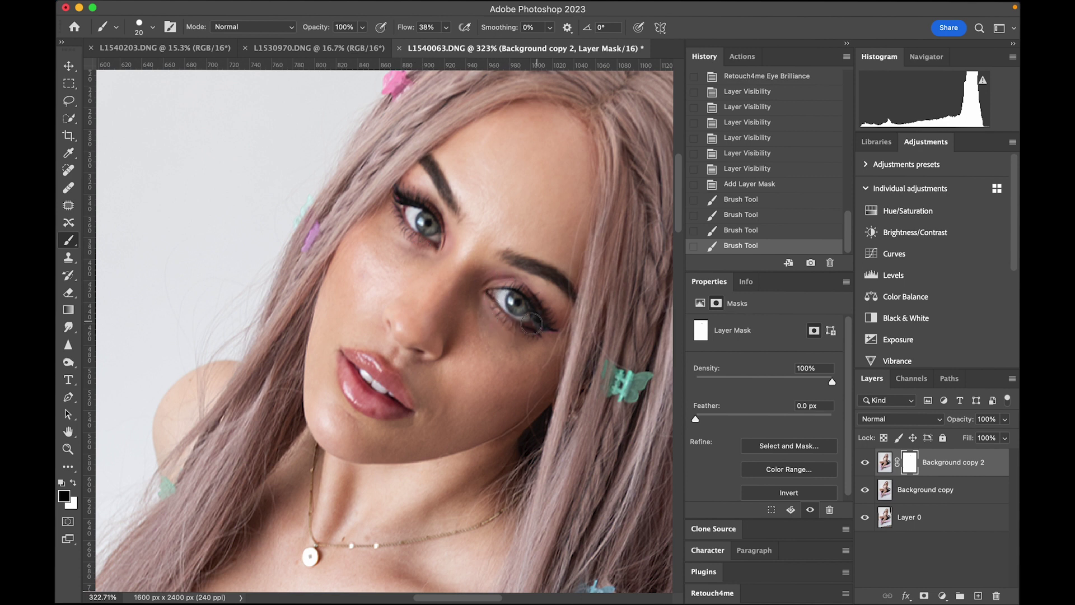
left_click(507, 323)
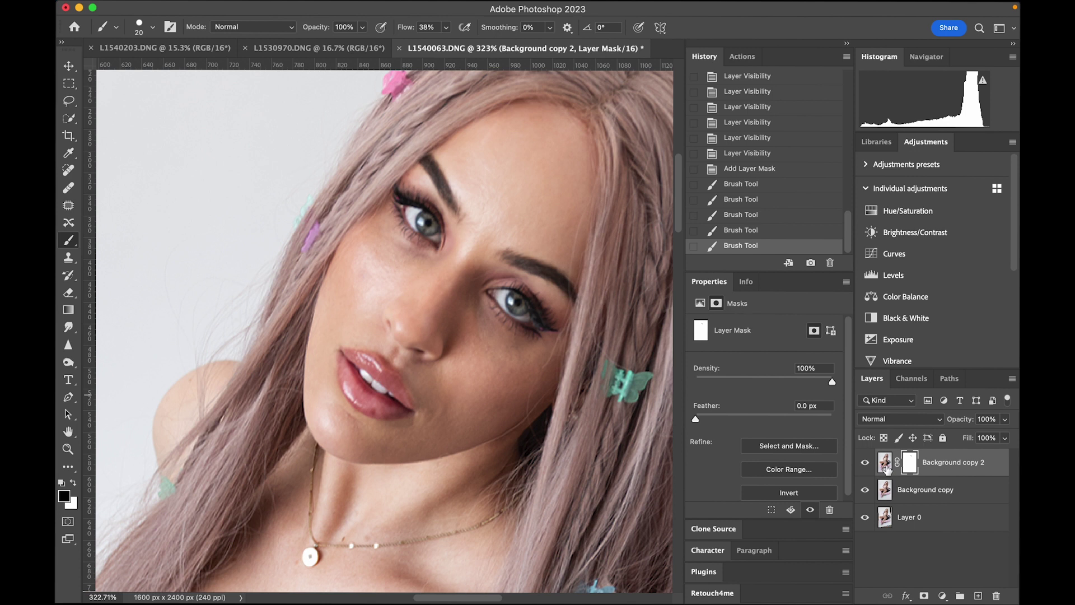
- Merge the masked Eye Brilliance layer down into Background copy and compare the result with the original Layer 0
key("super+e")
left_click(864, 464)
left_click(864, 464)
scroll(394, 319, "down", 5)
scroll(393, 319, "down", 4)
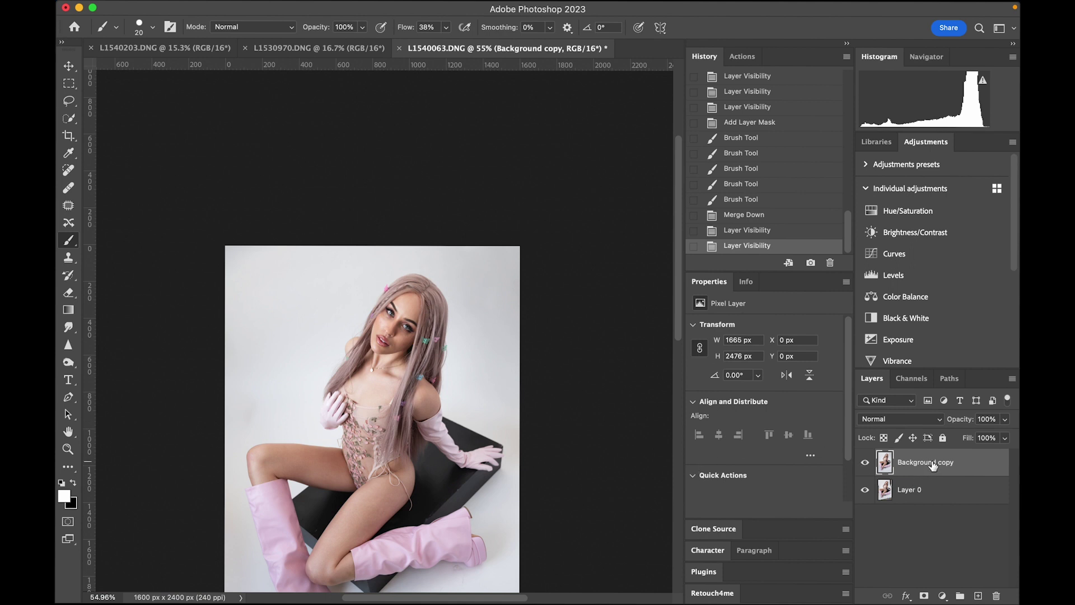
- Review the steps of the Frequency Seperation action in the tutus tech set and run it on Background copy
left_click(744, 58)
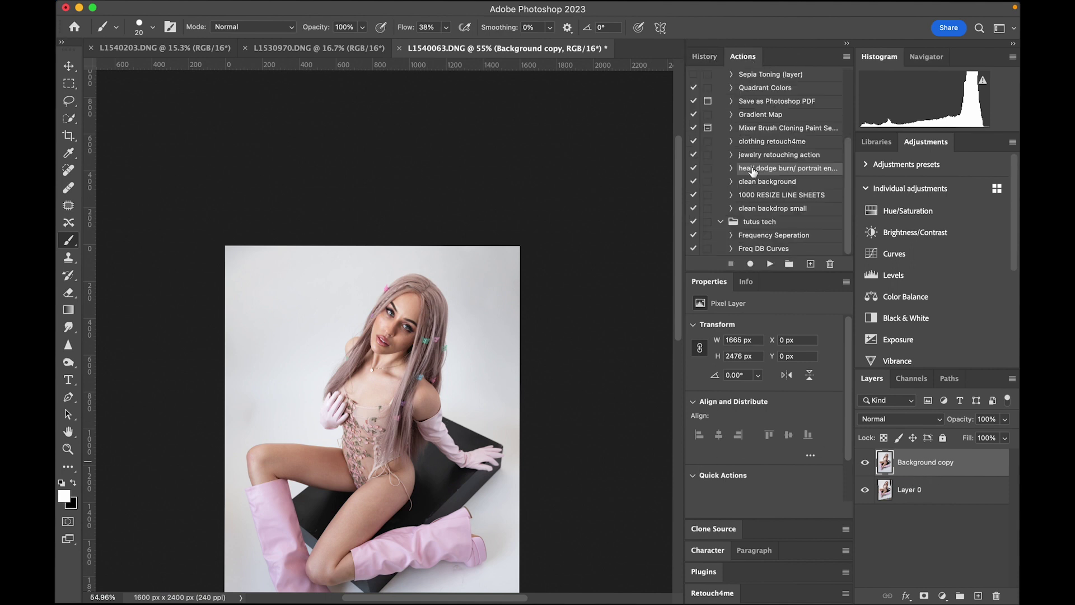
left_click(754, 241)
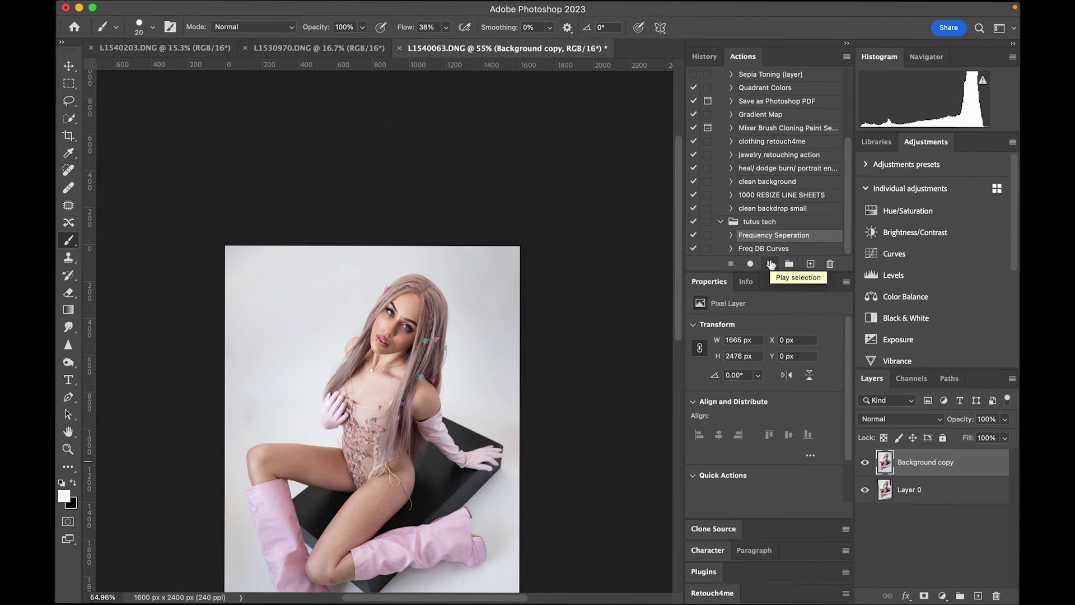
left_click(731, 235)
scroll(787, 229, "down", 5)
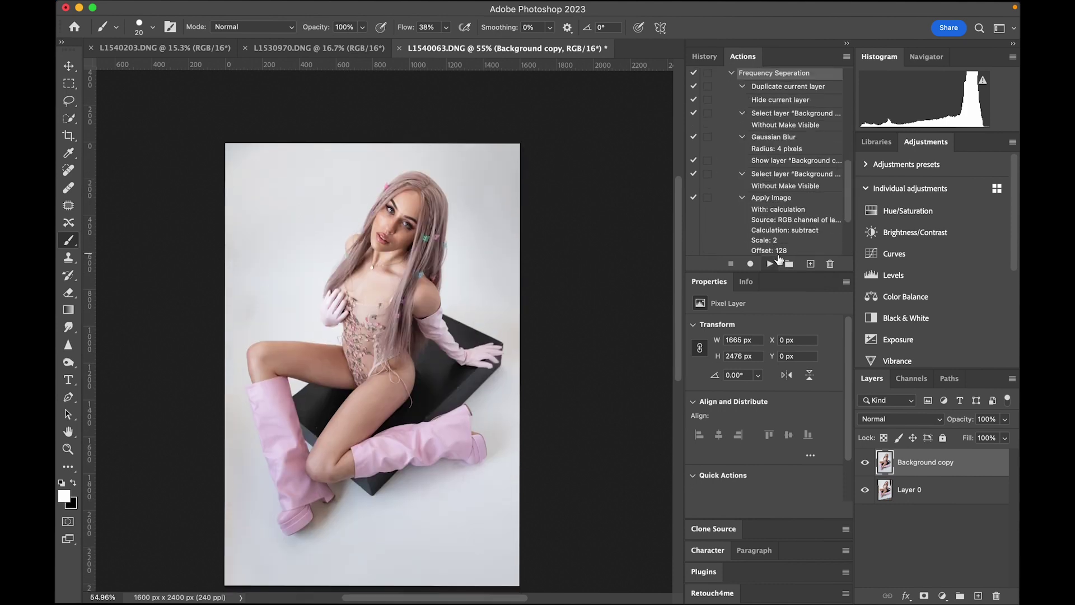
scroll(784, 235, "up", 5)
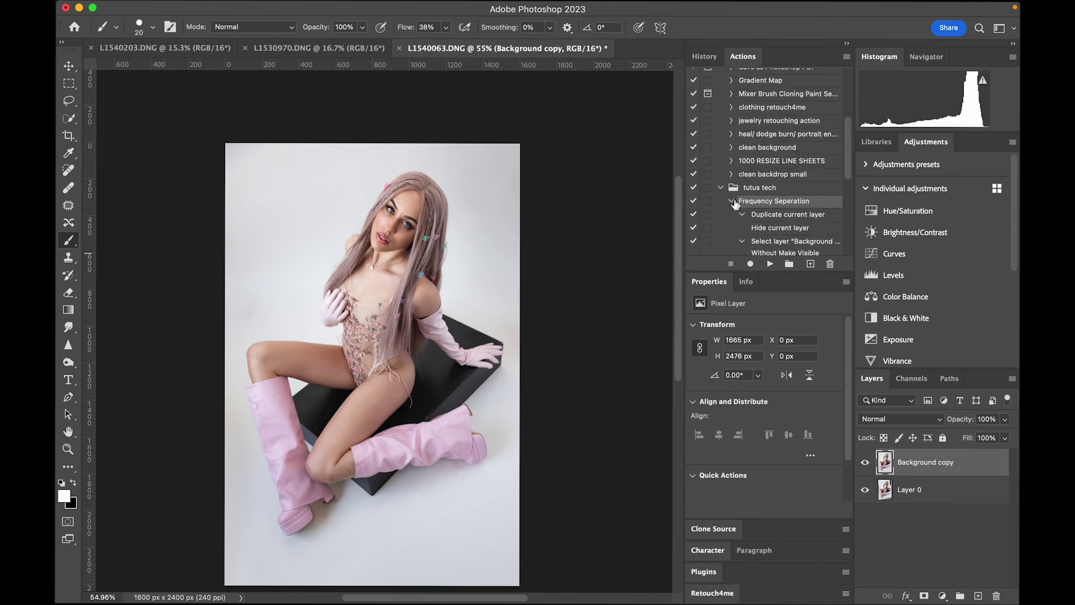
left_click(734, 202)
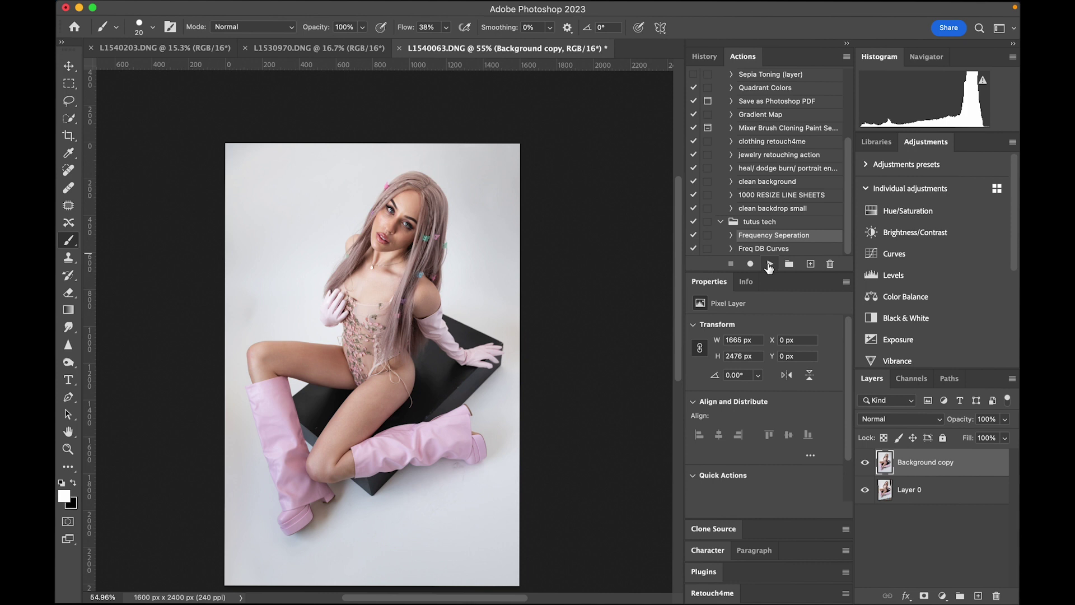
left_click(769, 264)
- Blend the forehead skin tones on the Background copy layer inside Group 1 using the Mixer Brush at size 90
left_click(881, 457)
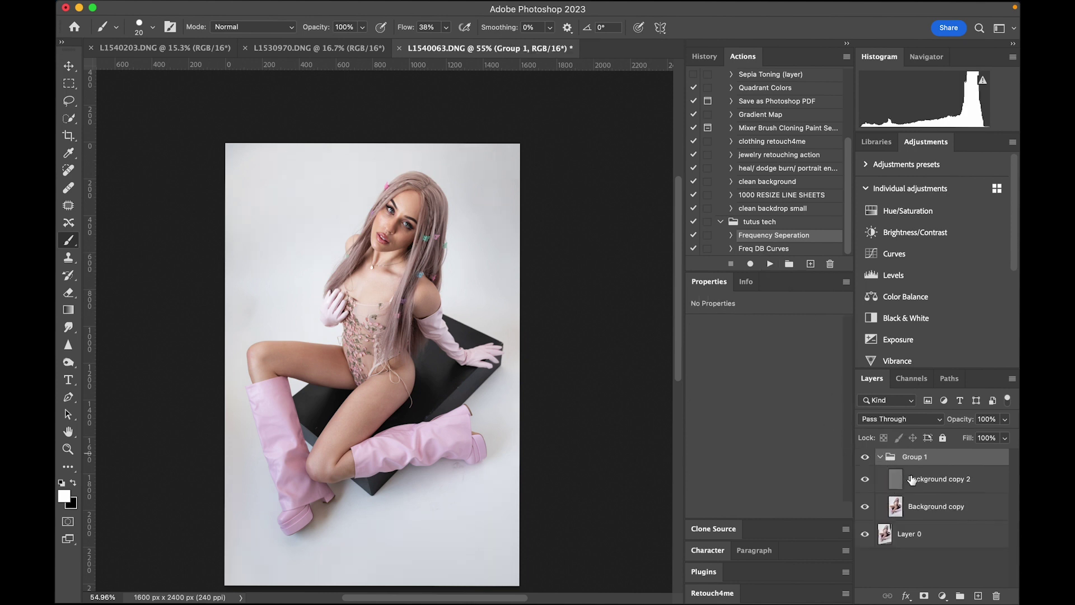
left_click(927, 508)
scroll(466, 246, "up", 8)
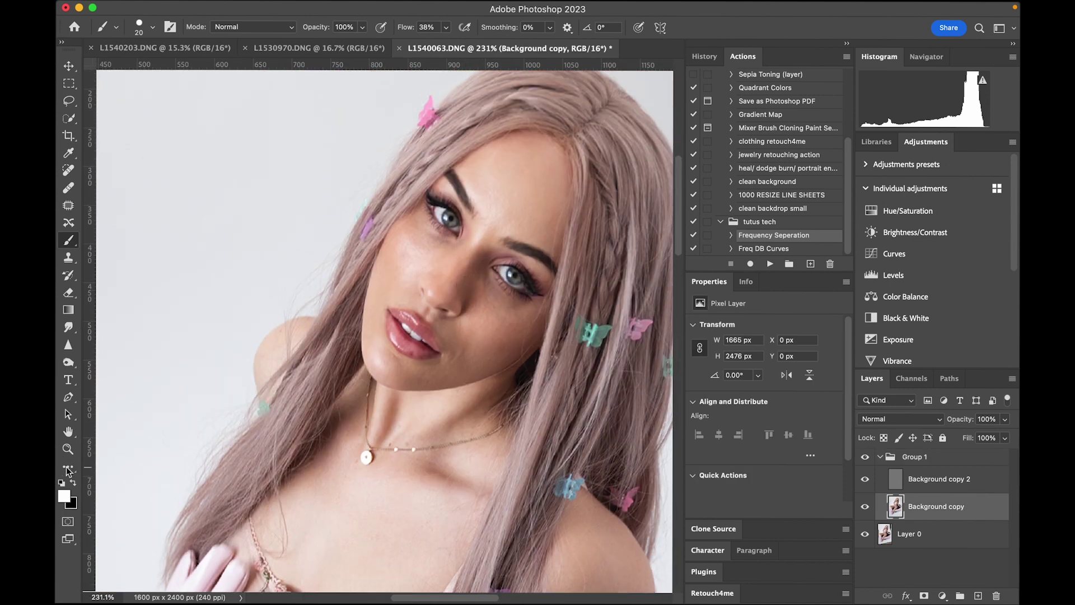
key("shift+b")
key("bracketleft")
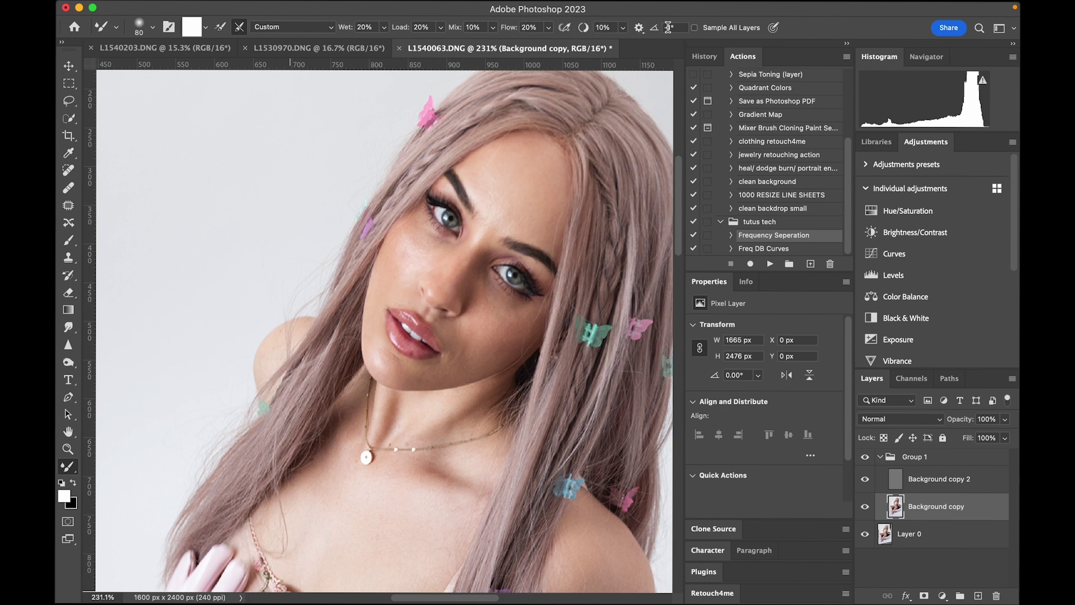
key("bracketright")
key("bracketright")
left_click_drag(498, 179, 470, 193)
key("bracketright")
key("bracketright")
key("bracketleft")
key("bracketleft")
key("bracketleft")
key("bracketleft")
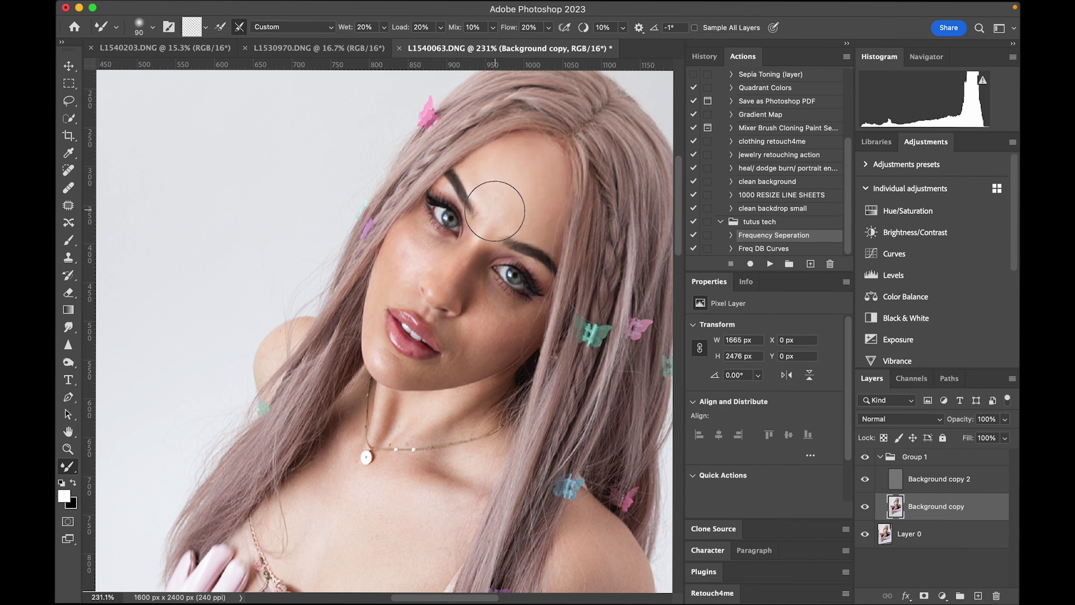
- Smooth the skin tones across the cheeks and around the mouth with a smaller Mixer Brush, down to size 45
mouse_move(472, 248)
left_mouse_down()
mouse_move(453, 283)
mouse_move(419, 277)
left_mouse_up()
key("bracketright")
key("bracketleft")
key("bracketleft")
key("bracketleft")
key("bracketleft")
key("bracketleft")
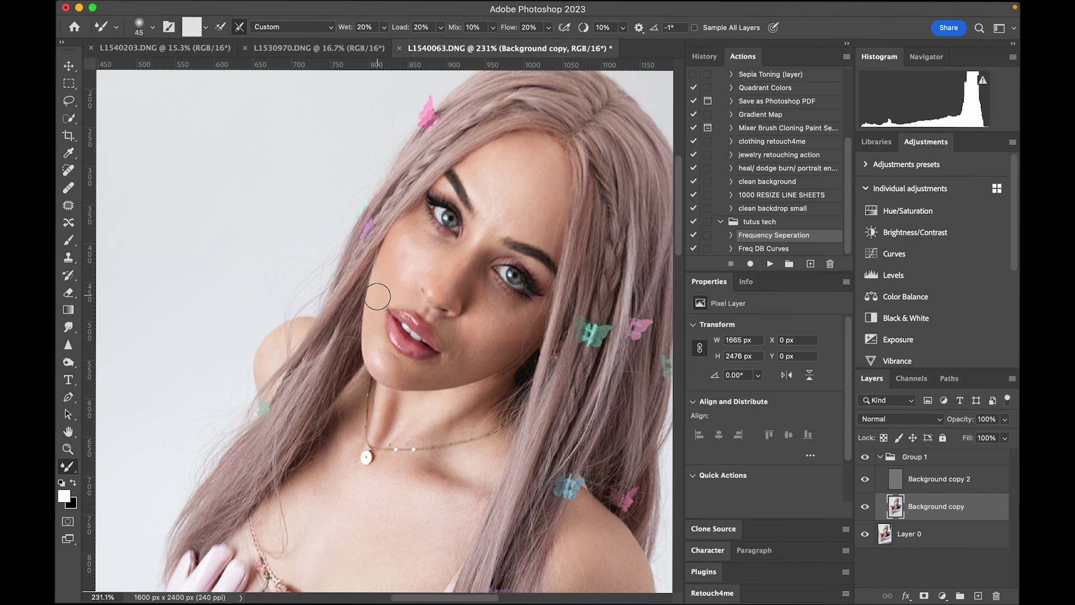
key("bracketright")
key("bracketright")
key("bracketright")
key("bracketright")
key("bracketleft")
key("bracketleft")
key("bracketleft")
key("bracketleft")
key("bracketleft")
- Blend the skin on the chest with the Mixer Brush at size 200 and on the bare shoulder at size 150
scroll(460, 375, "down", 5)
key("bracketright")
key("bracketright")
key("bracketright")
key("bracketright")
key("bracketright")
key("bracketright")
key("bracketright")
key("bracketright")
key("bracketright")
key("bracketright")
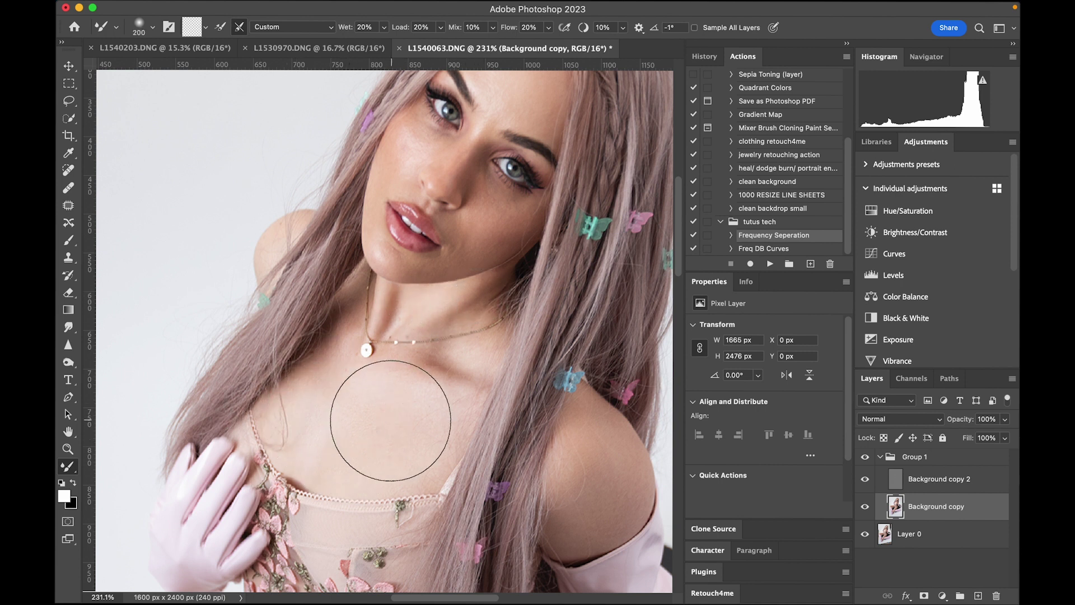
scroll(448, 392, "down", 4)
key("bracketleft")
key("bracketleft")
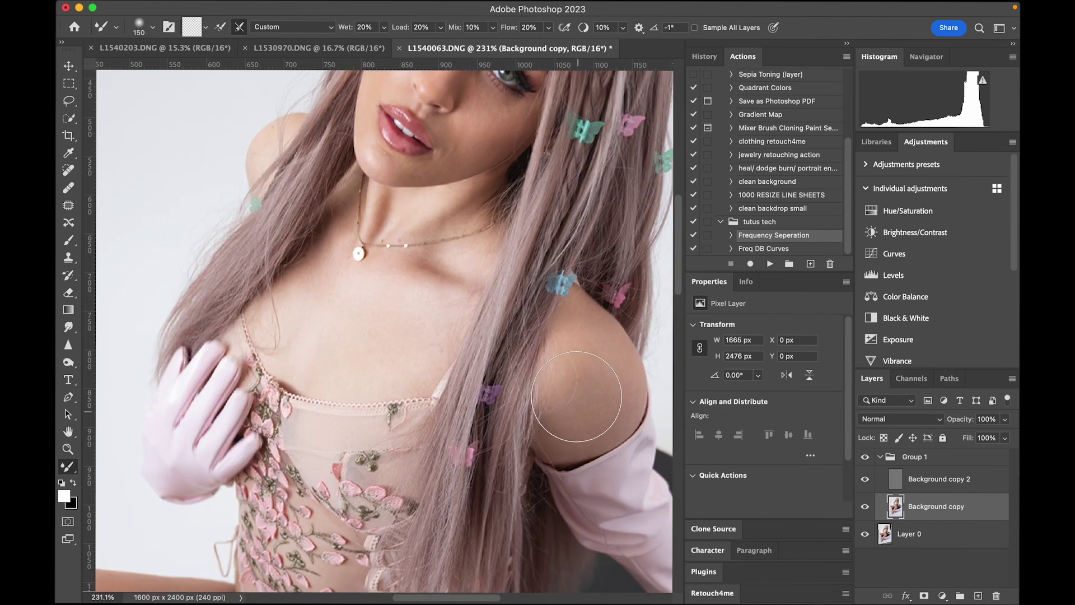
- Even out the skin tones on both thighs with the Mixer Brush at sizes 175 and 200
scroll(577, 396, "down", 12)
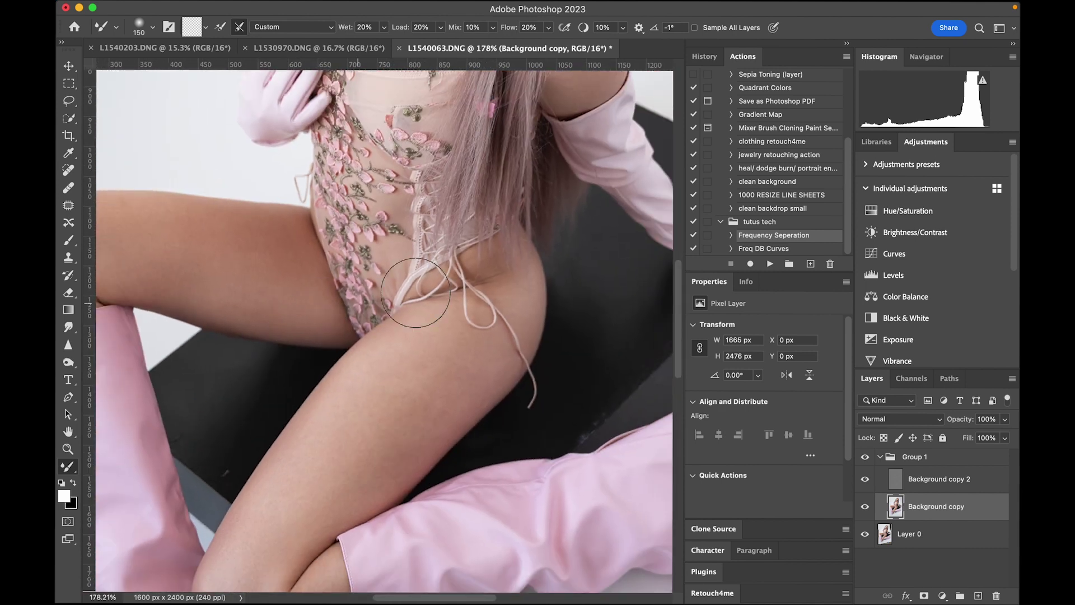
key("bracketright")
scroll(392, 394, "down", 4)
scroll(392, 395, "left", 2)
mouse_move(392, 394)
left_mouse_down()
mouse_move(456, 269)
mouse_move(379, 346)
mouse_move(392, 333)
left_mouse_up()
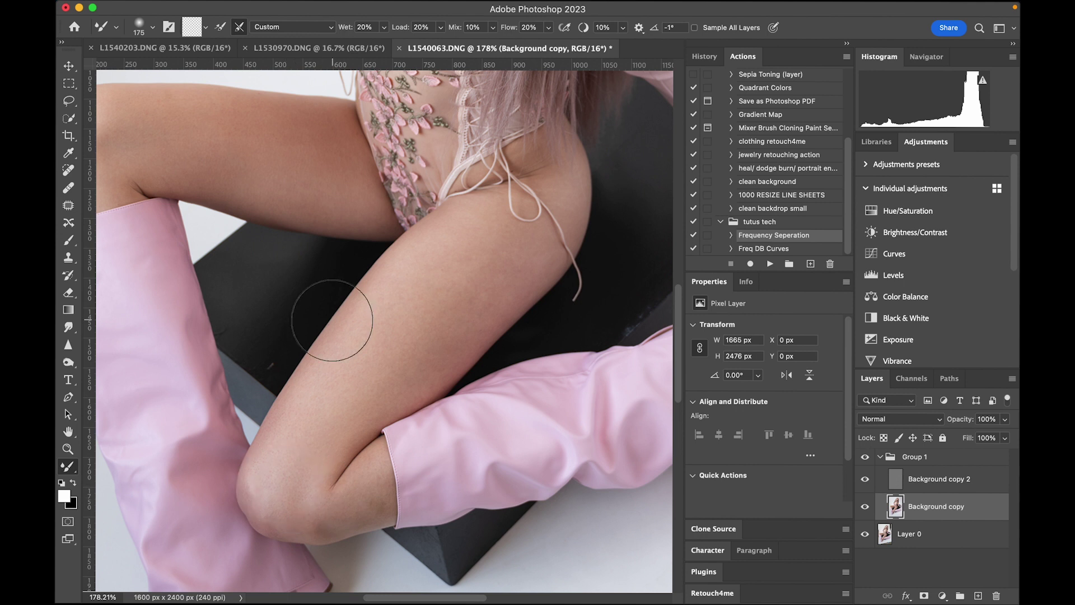
scroll(332, 320, "up", 3)
scroll(332, 320, "left", 3)
key("bracketright")
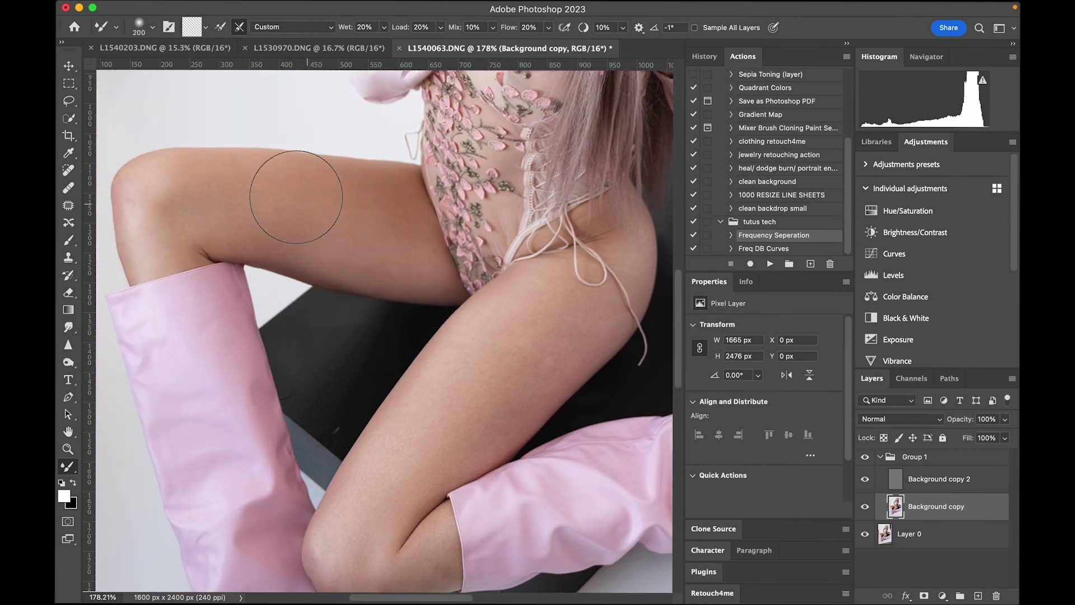
- Merge the frequency separation group, Group 1, into a single layer
scroll(296, 197, "down", 10)
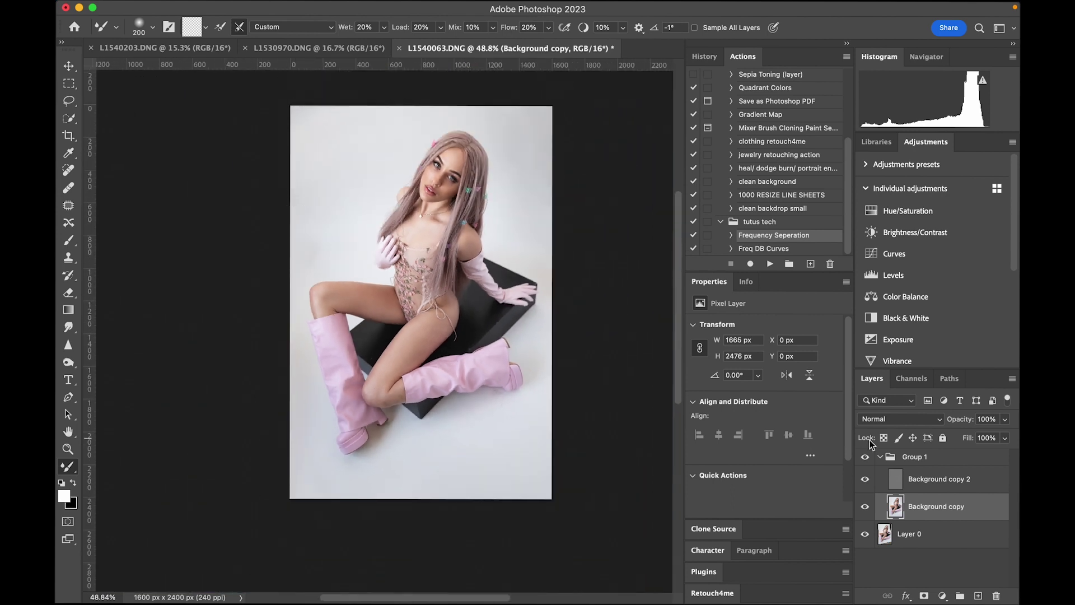
left_click(936, 461)
key("super+e")
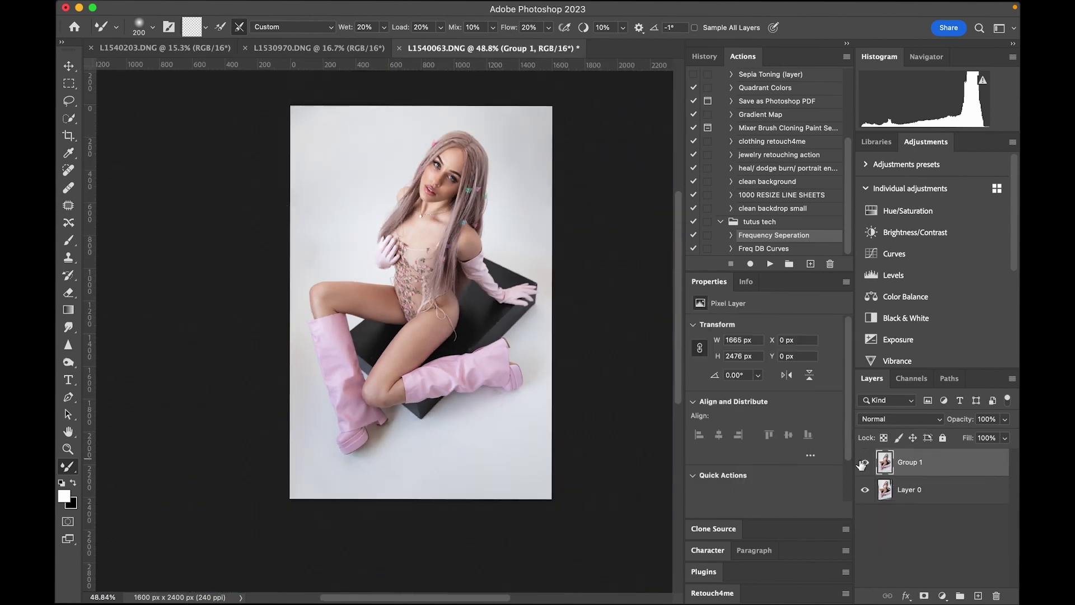
- Lasso the small blemished area on the cheek below the eye and fill it with Content-Aware at 100% opacity
scroll(495, 153, "up", 7)
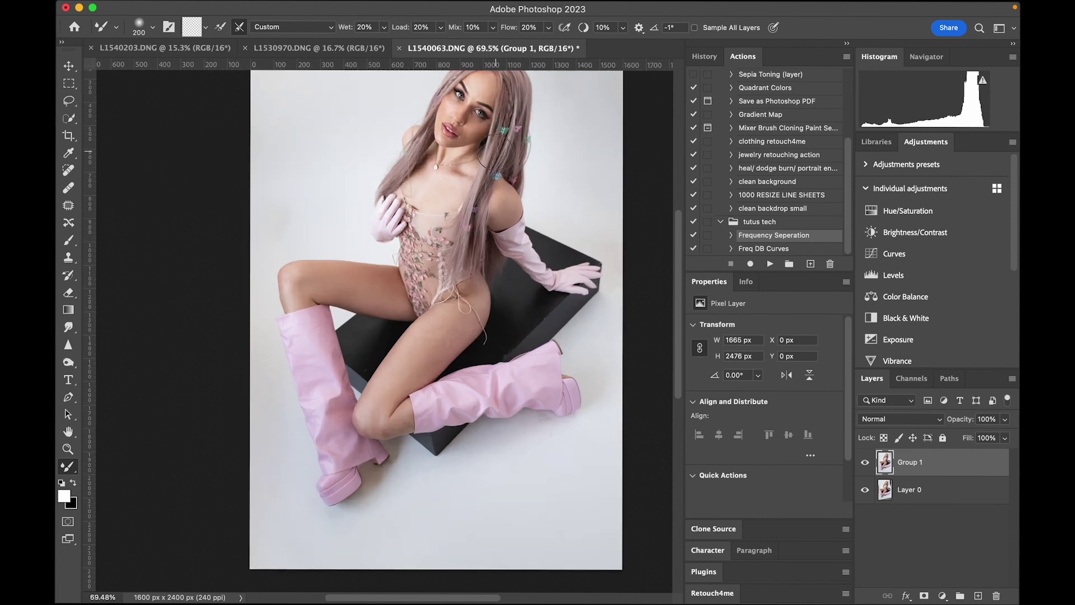
scroll(495, 152, "up", 3)
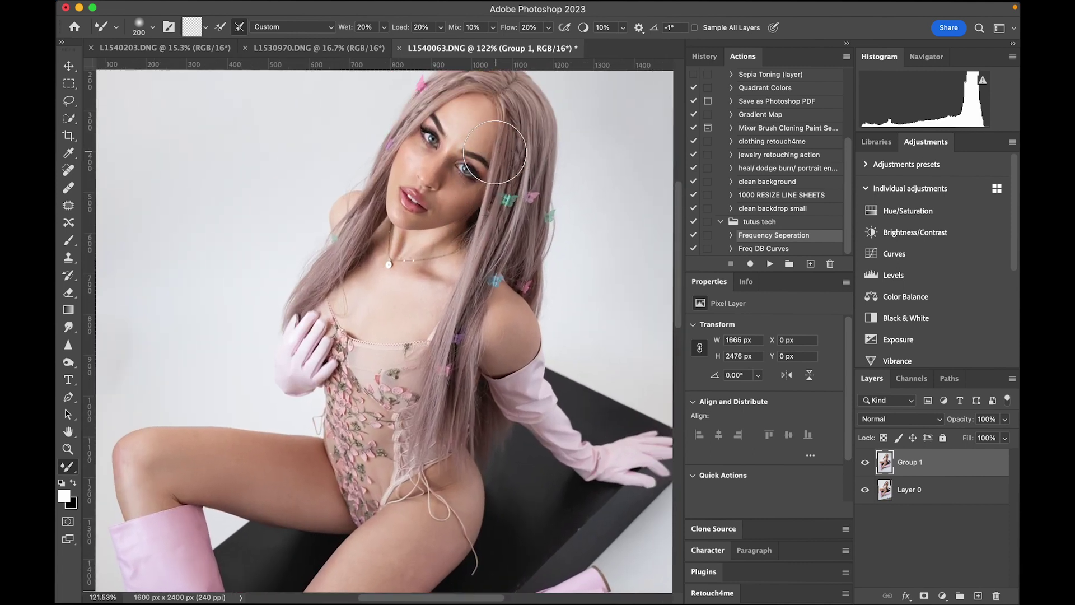
scroll(495, 152, "up", 5)
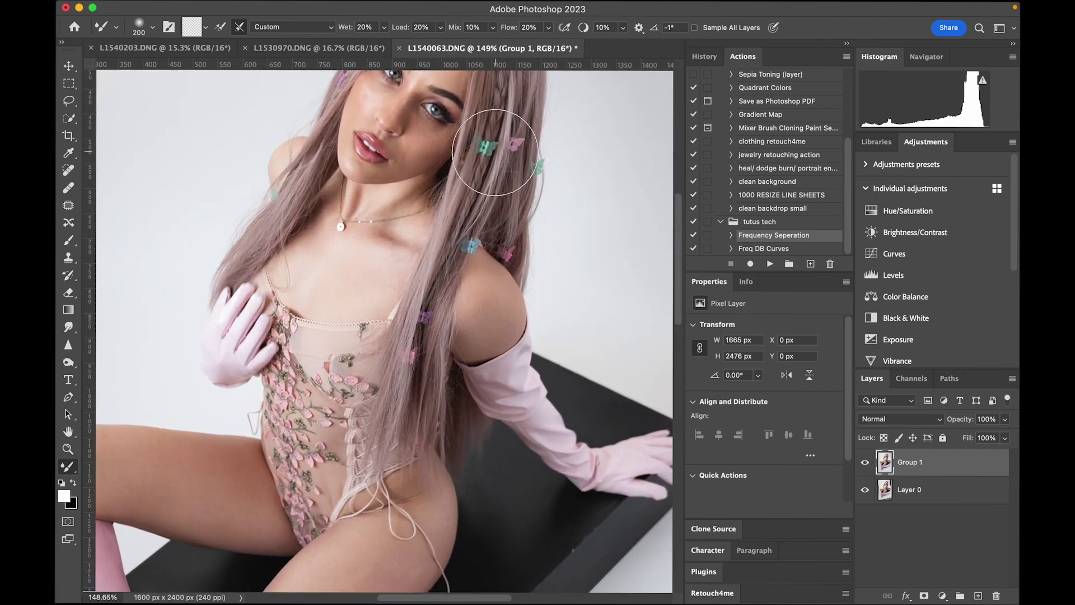
scroll(495, 153, "down", 4)
scroll(495, 153, "up", 4)
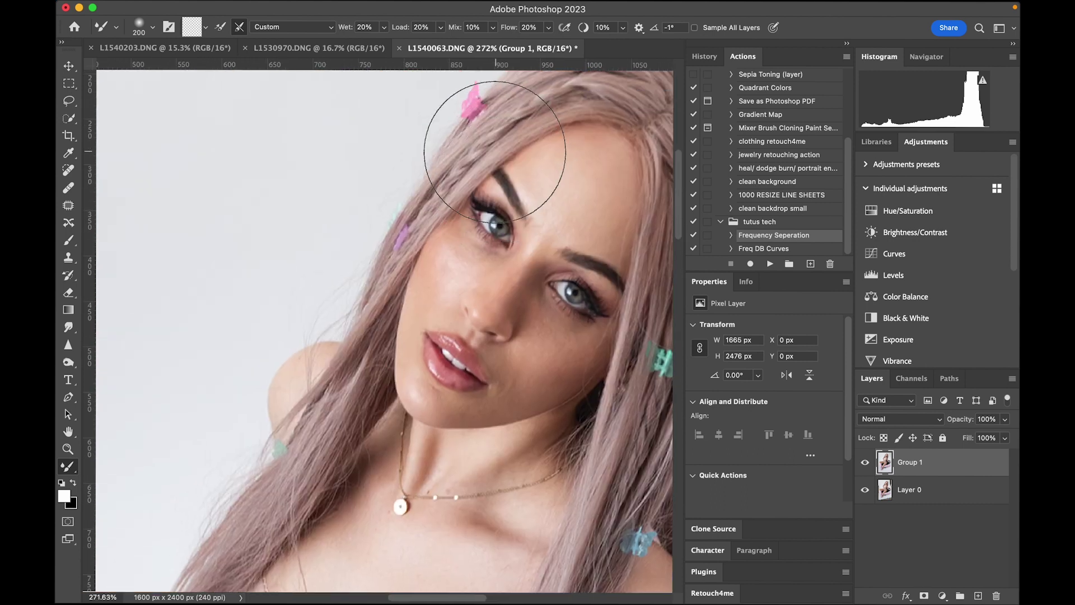
scroll(495, 152, "up", 2)
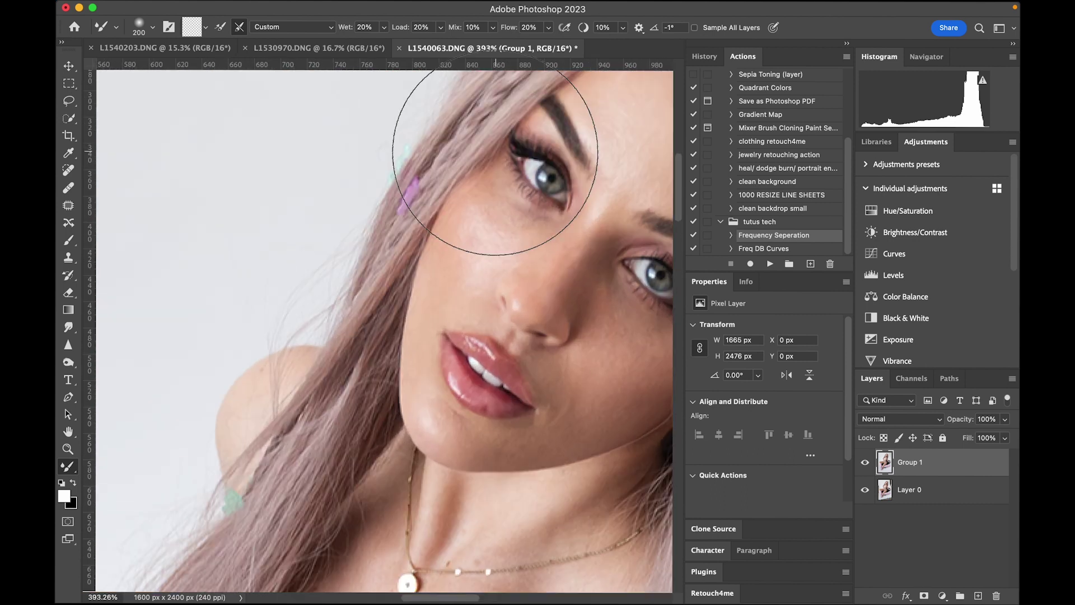
left_click(68, 105)
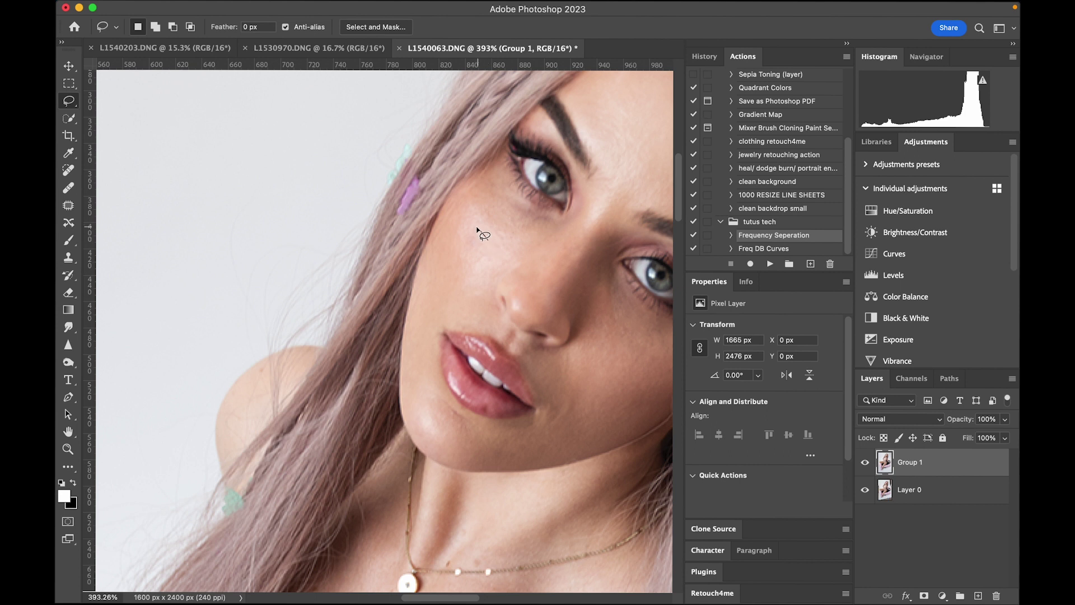
left_click_drag(491, 265, 493, 265)
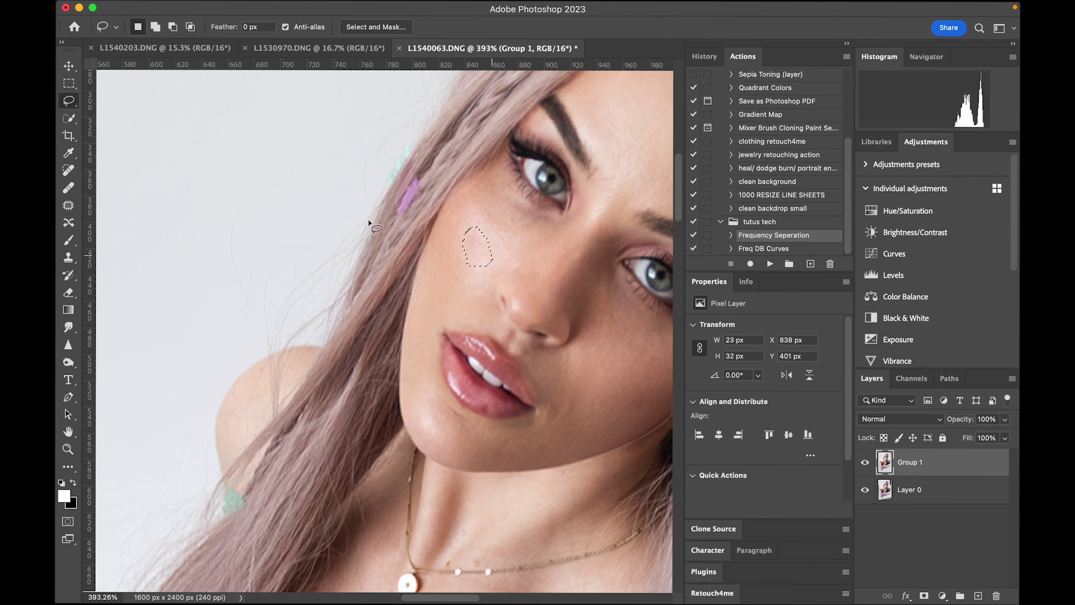
right_click(473, 247)
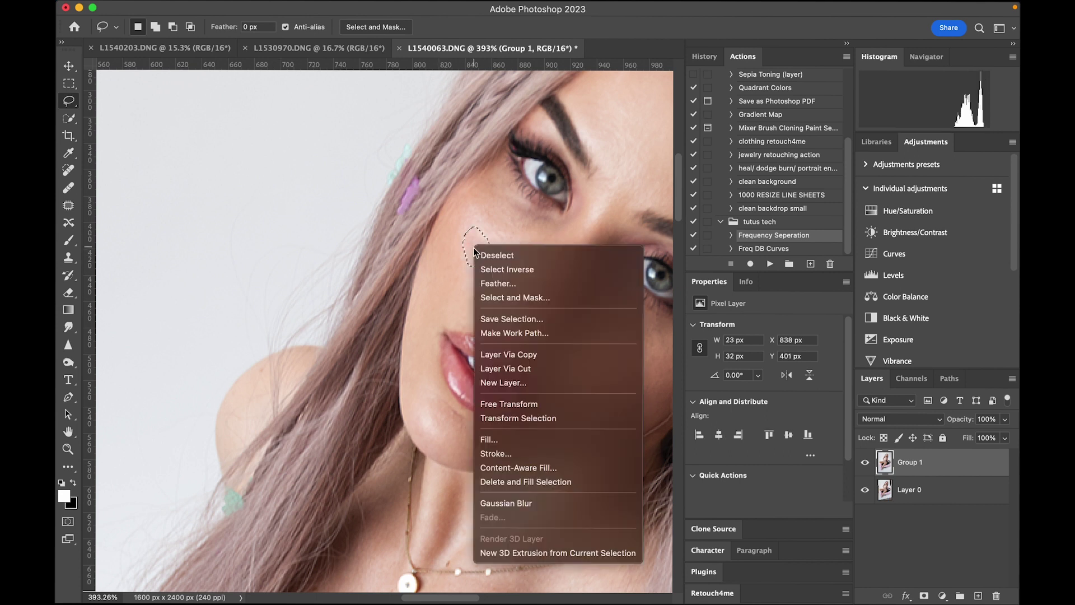
left_click(491, 442)
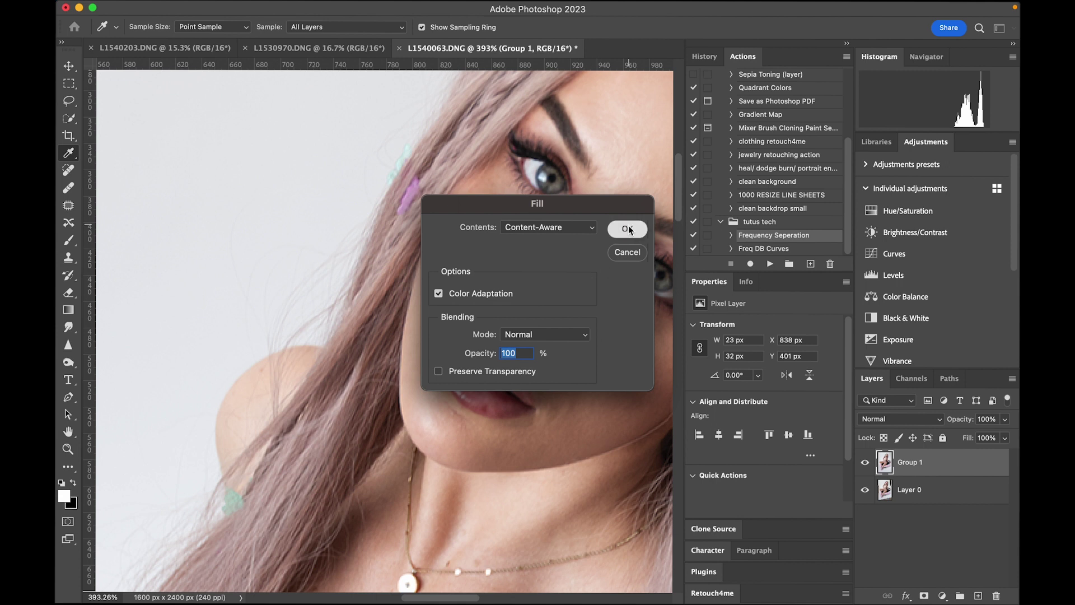
left_click(627, 229)
scroll(589, 383, "down", 10)
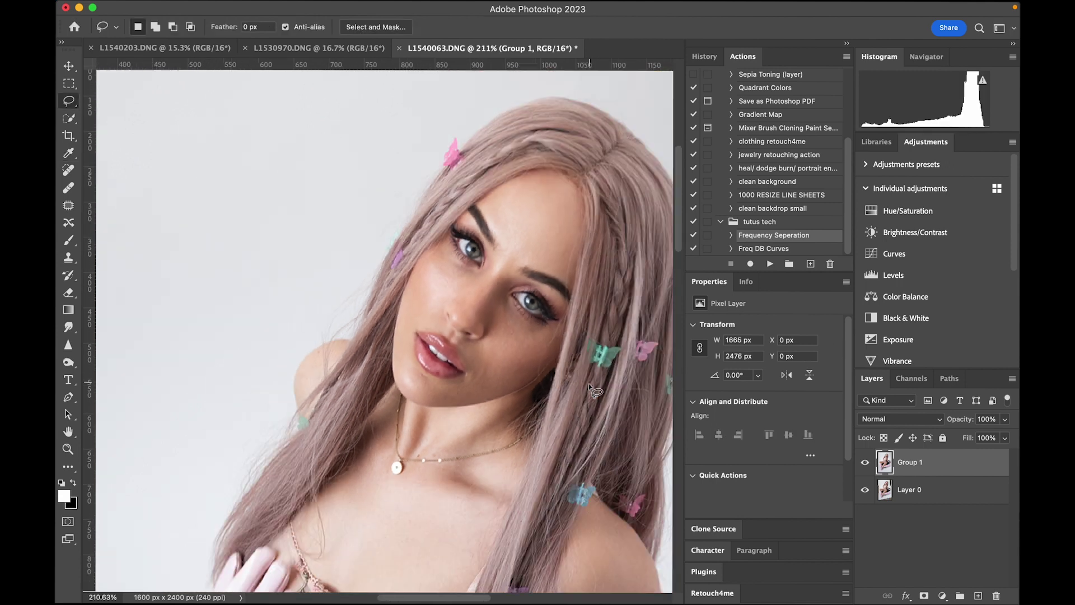
scroll(589, 386, "down", 4)
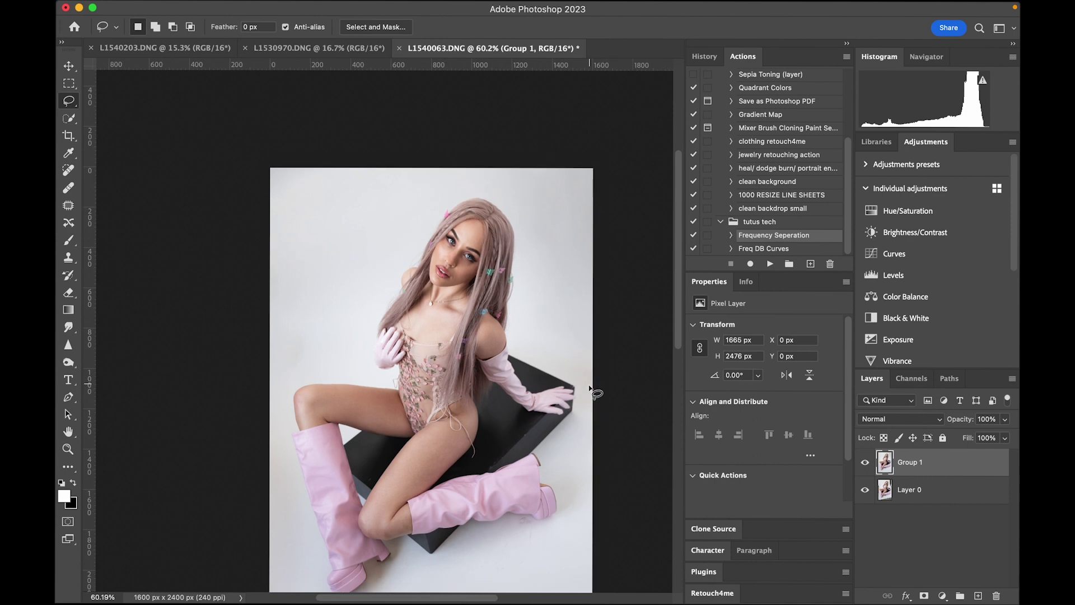
scroll(589, 386, "up", 8)
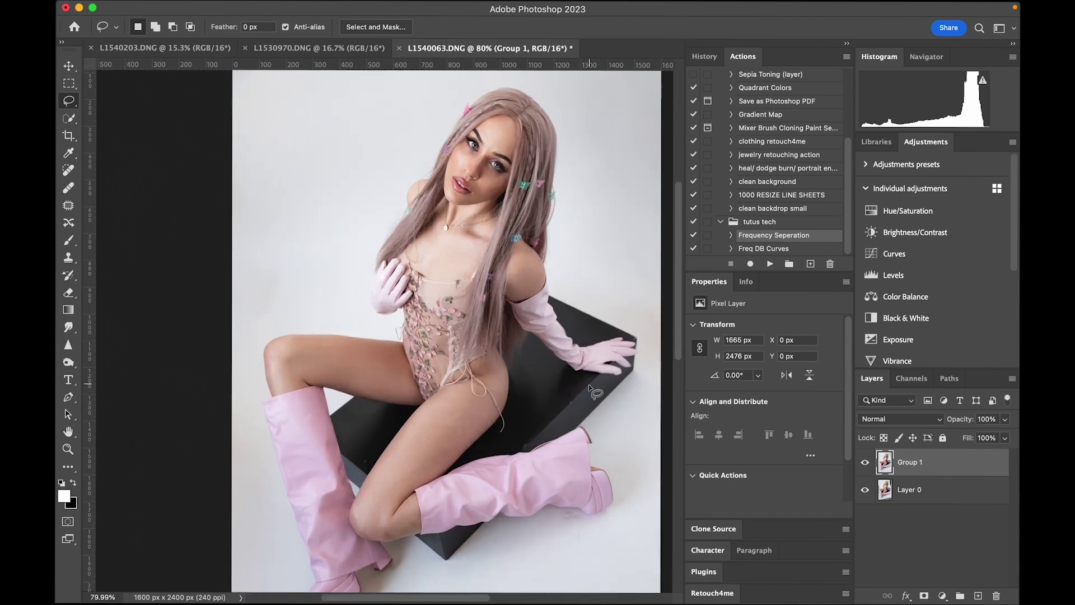
scroll(593, 385, "down", 5)
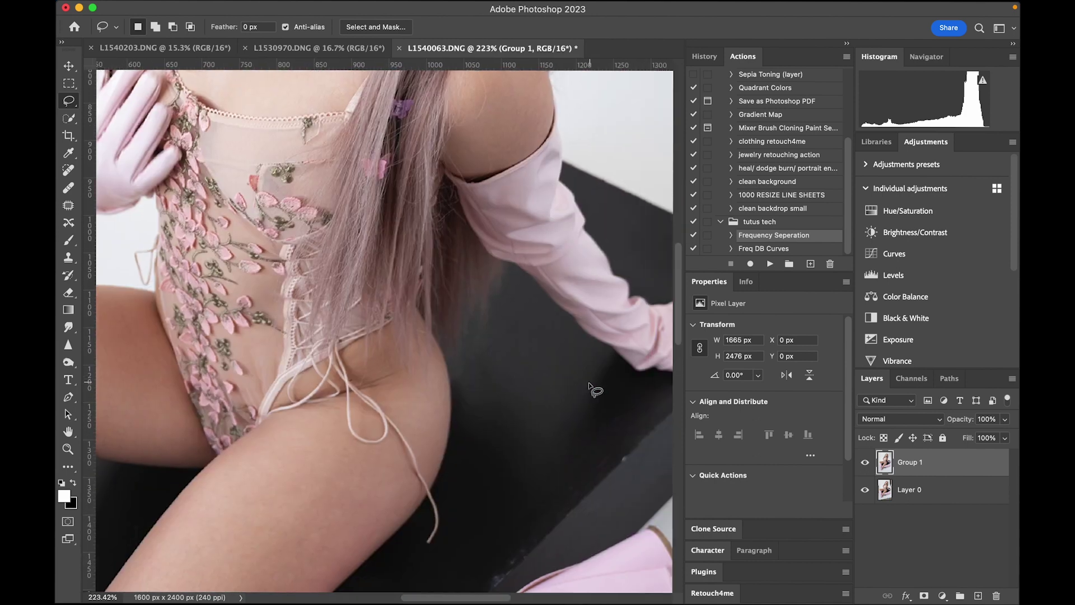
scroll(582, 343, "up", 3)
scroll(579, 340, "right", 5)
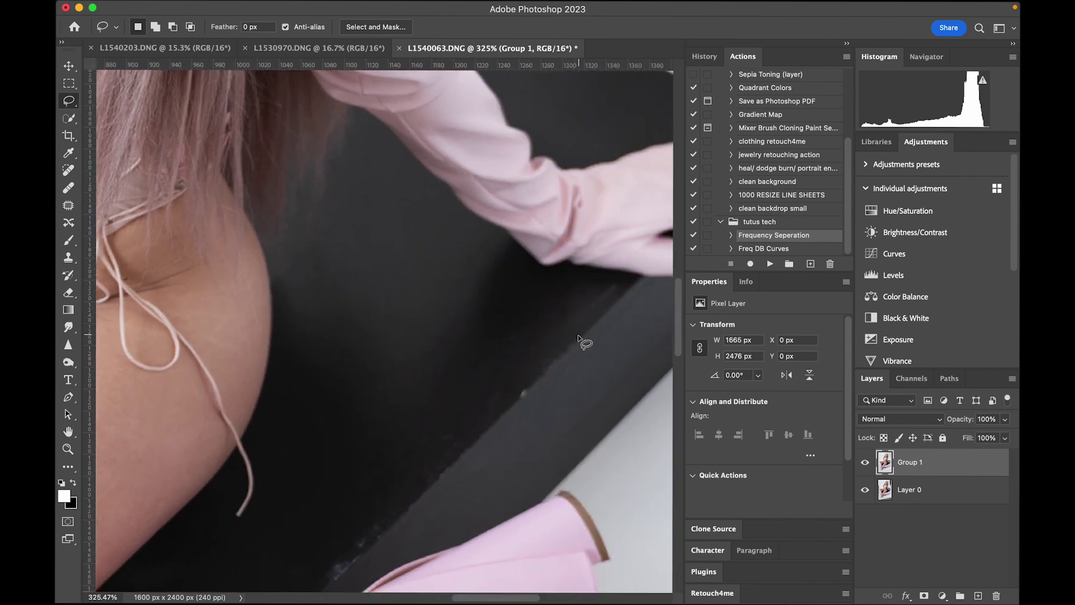
mouse_move(541, 381)
left_mouse_down()
mouse_move(509, 402)
mouse_move(543, 385)
left_mouse_up()
mouse_move(390, 503)
left_mouse_down()
mouse_move(310, 549)
mouse_move(318, 578)
mouse_move(344, 582)
mouse_move(385, 558)
mouse_move(410, 535)
mouse_move(392, 503)
left_mouse_up()
right_click(390, 514)
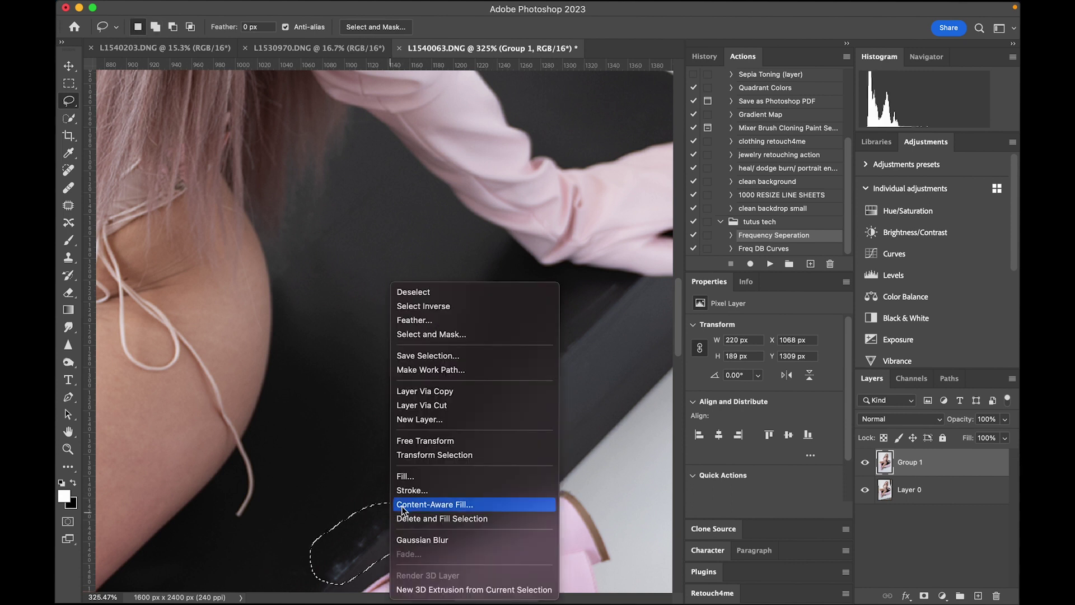
left_click(403, 505)
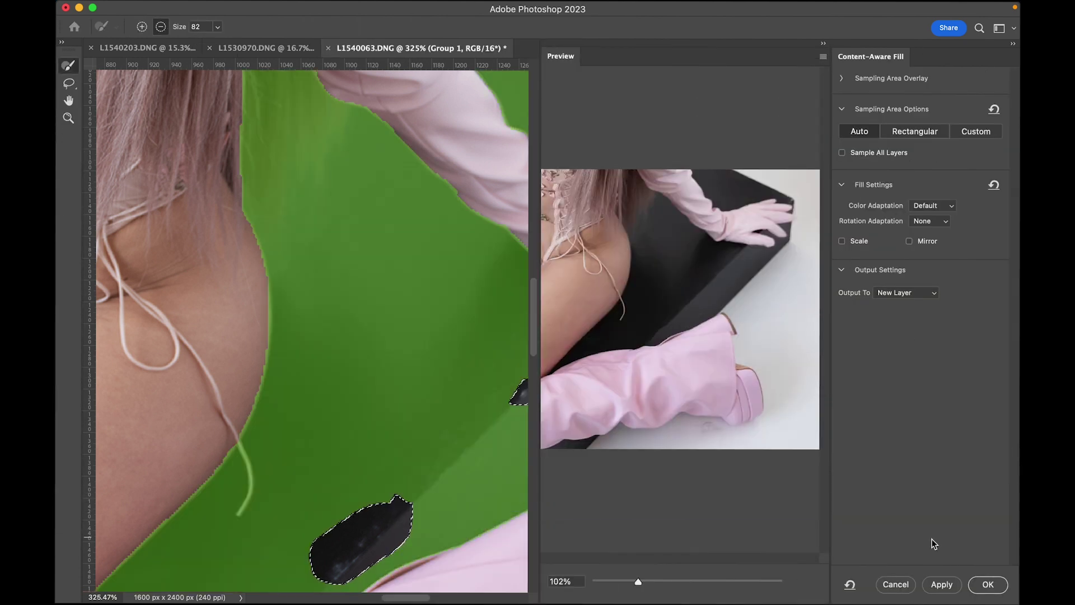
left_click(896, 584)
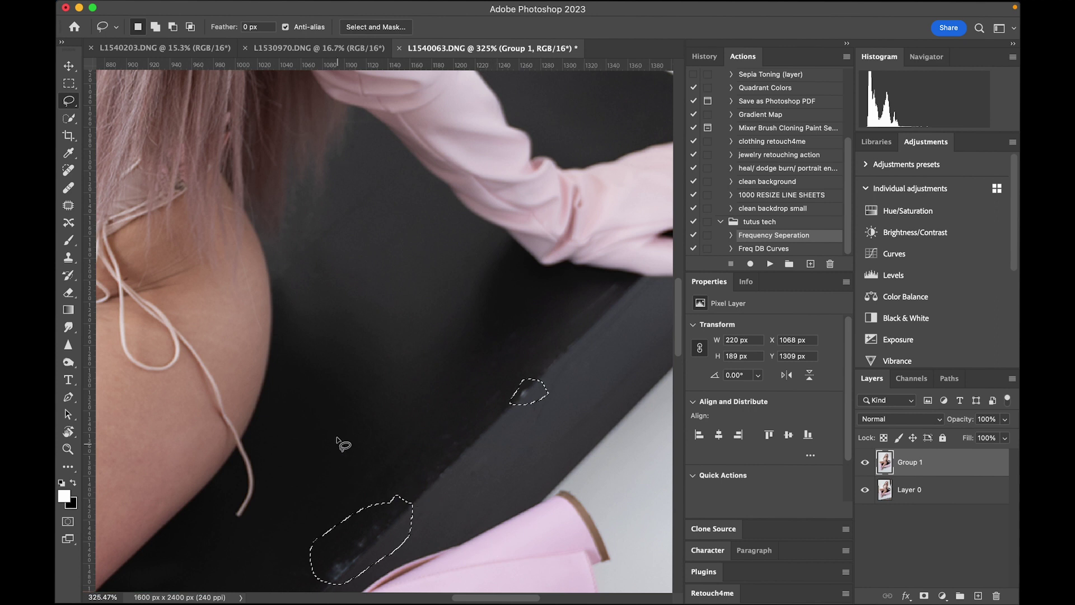
key("super+d")
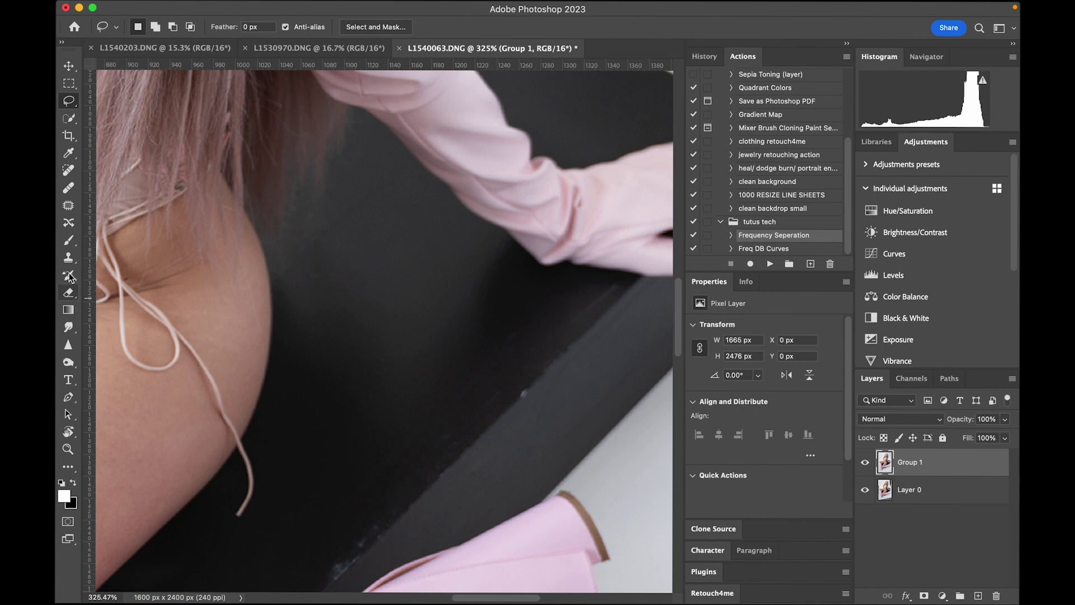
- Clone out the light speck on the black box's edge using the Clone Stamp at size 40
left_click(68, 244)
left_click(69, 259)
key("bracketright")
key("bracketright")
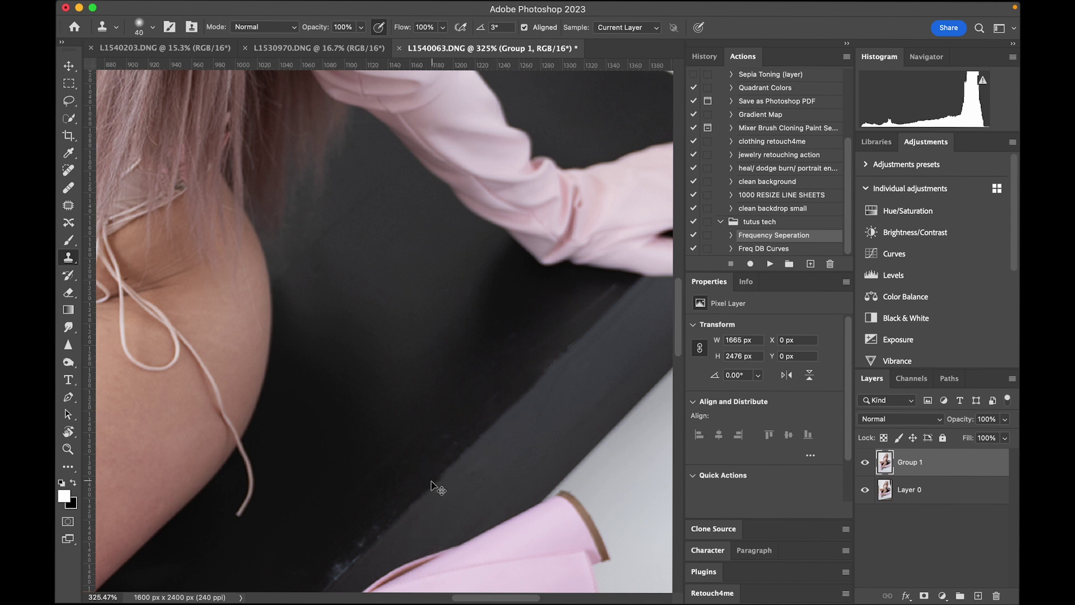
left_click(506, 411, "alt")
left_click(523, 395)
- Clone clean black surface over the scuffs along the box edge beside the boot, reducing the Clone Stamp to size 25
left_click(393, 523, "alt")
scroll(375, 539, "down", 3)
scroll(375, 539, "left", 2)
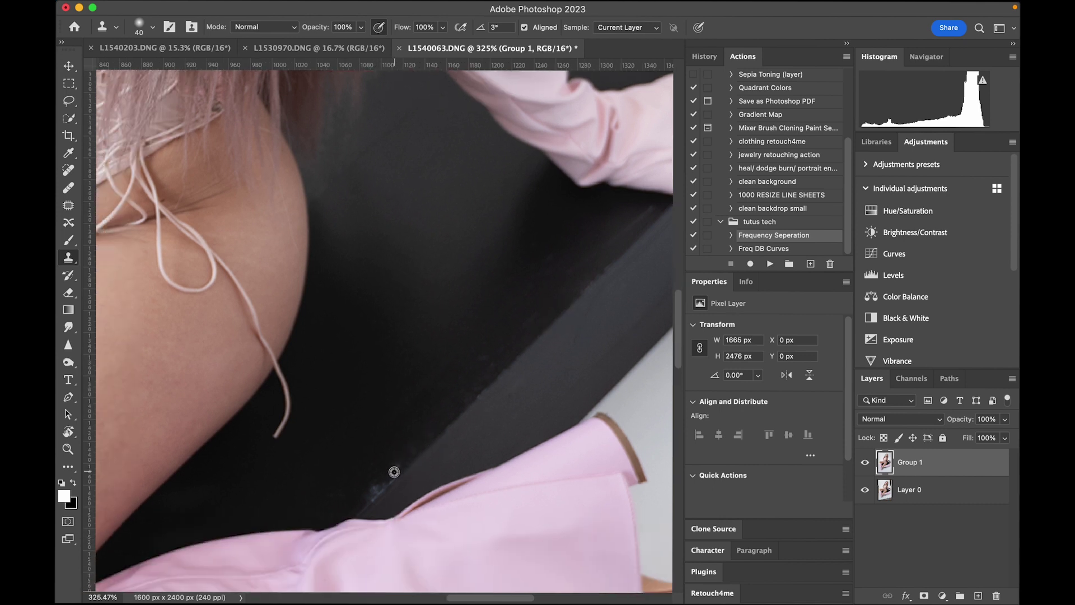
mouse_move(396, 472)
left_mouse_down()
mouse_move(363, 496)
mouse_move(413, 436)
left_mouse_up()
key("bracketleft")
key("bracketleft")
key("bracketleft")
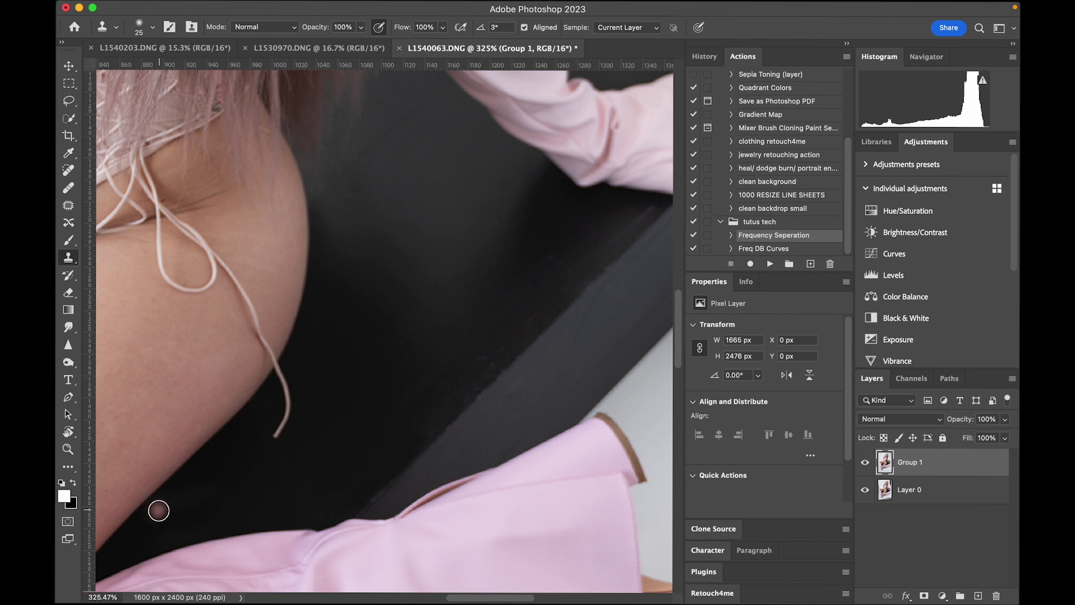
scroll(159, 513, "down", 3)
scroll(159, 514, "down", 3)
scroll(378, 474, "down", 3)
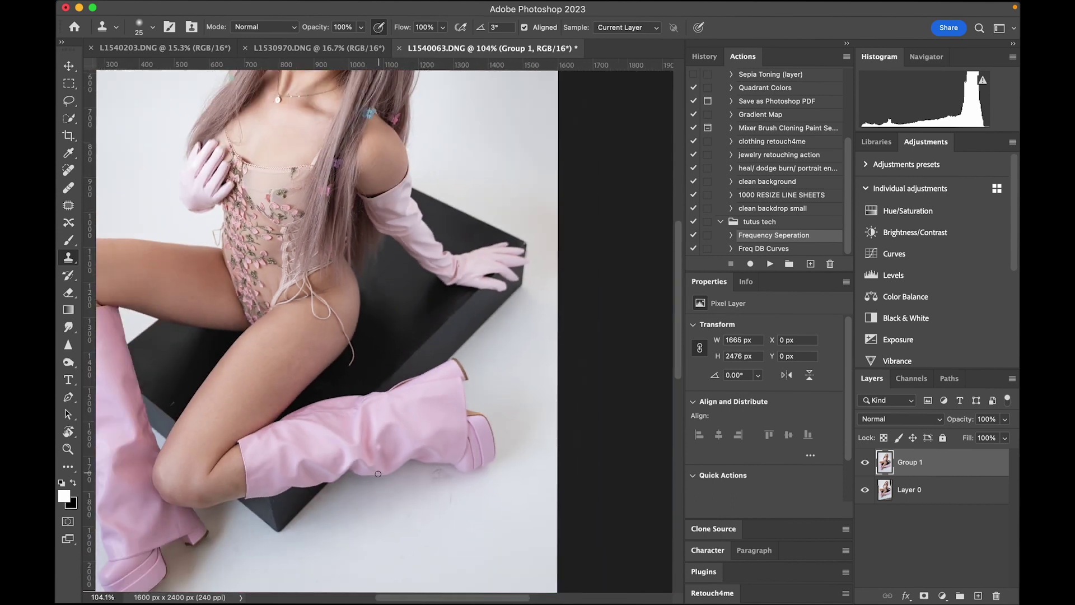
scroll(498, 288, "up", 6)
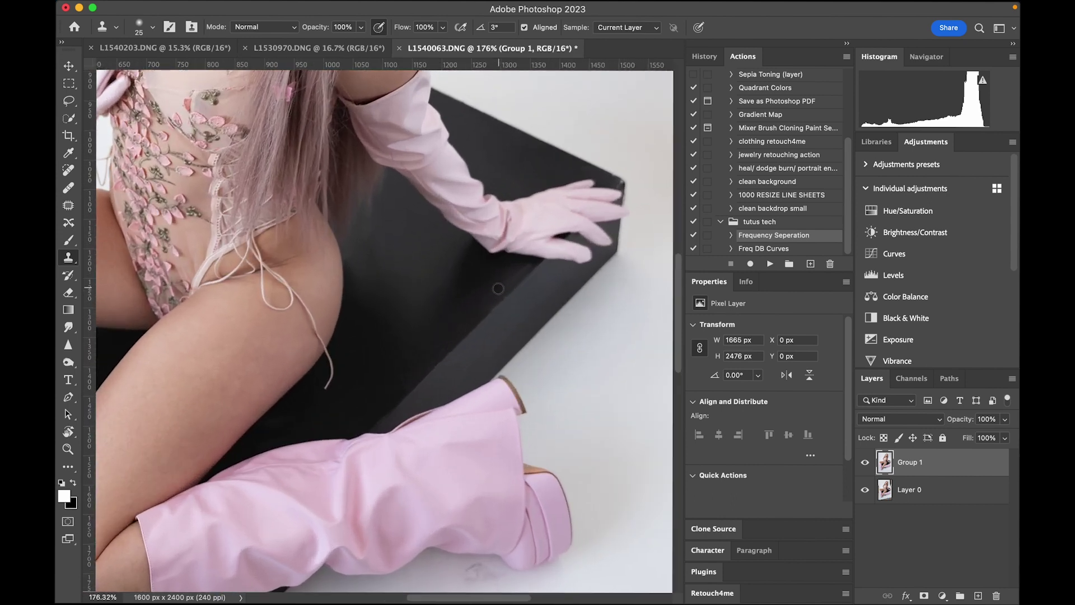
- Clone out the light specks along the black box's edge just above the gloved fingertips
scroll(498, 288, "up", 2)
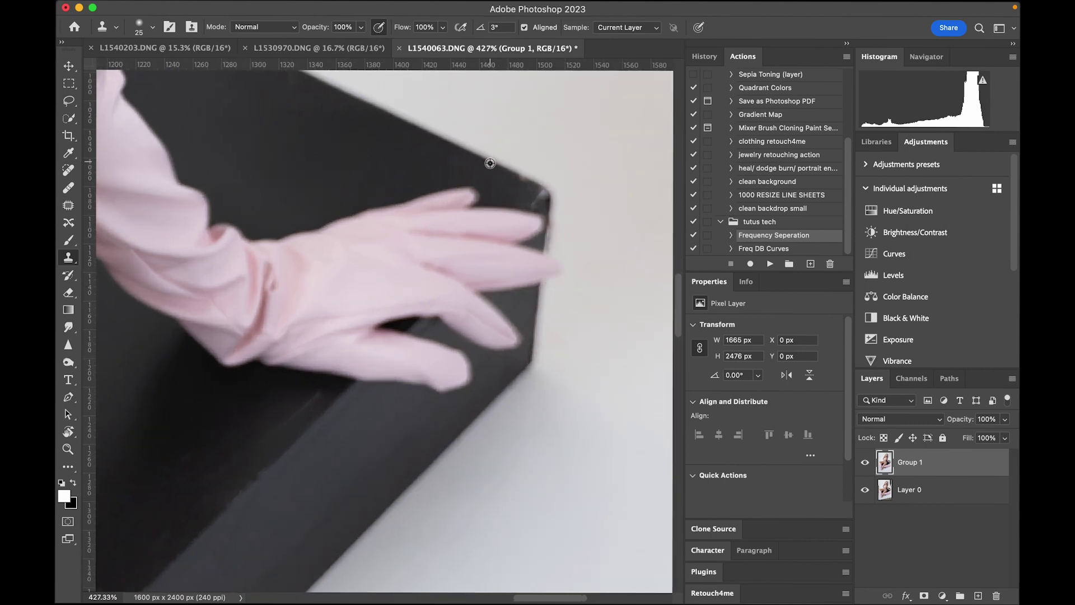
left_click_drag(521, 178, 522, 179)
scroll(367, 358, "down", 10)
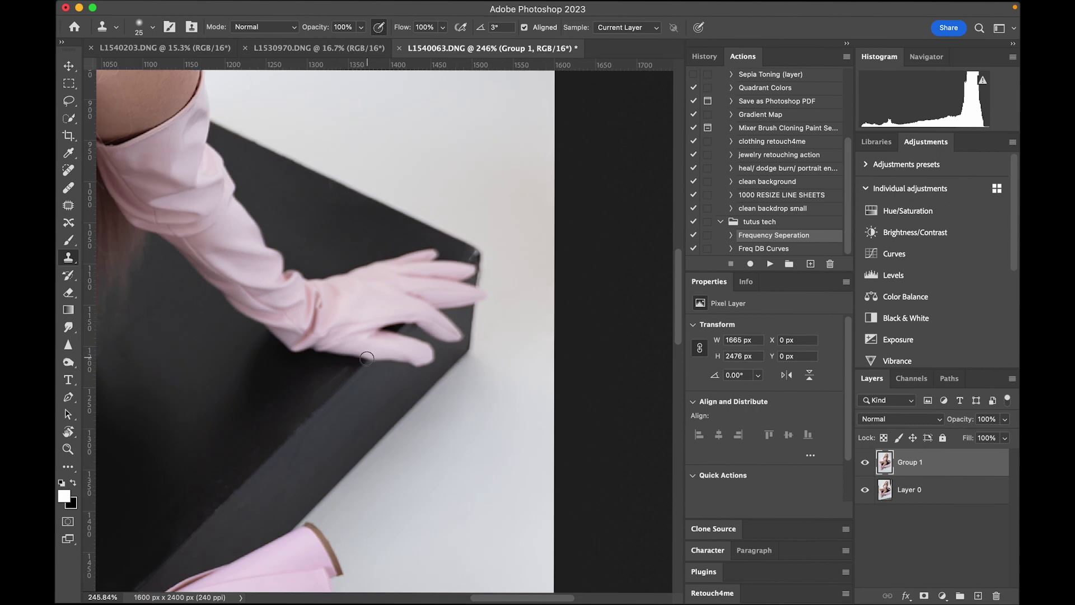
- Duplicate the retouched Group 1 layer
scroll(367, 358, "up", 6)
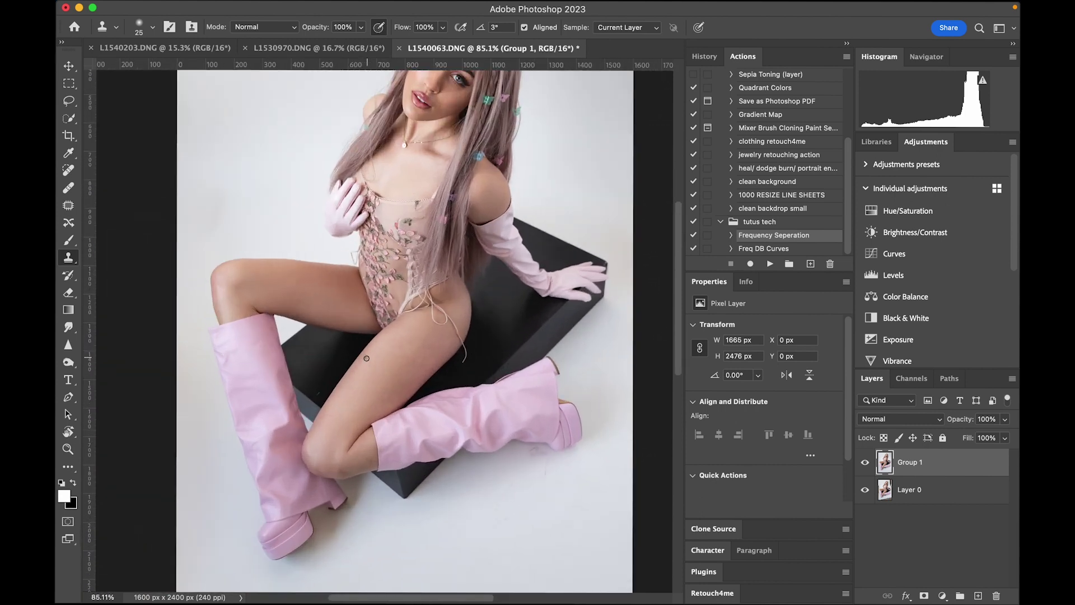
scroll(367, 358, "left", 10)
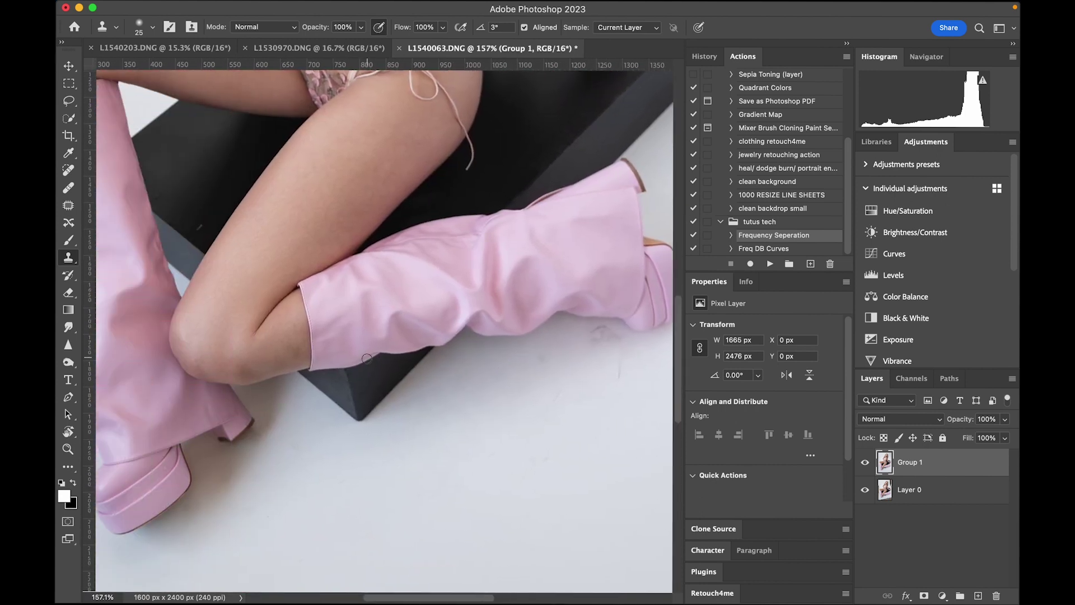
scroll(452, 323, "right", 5)
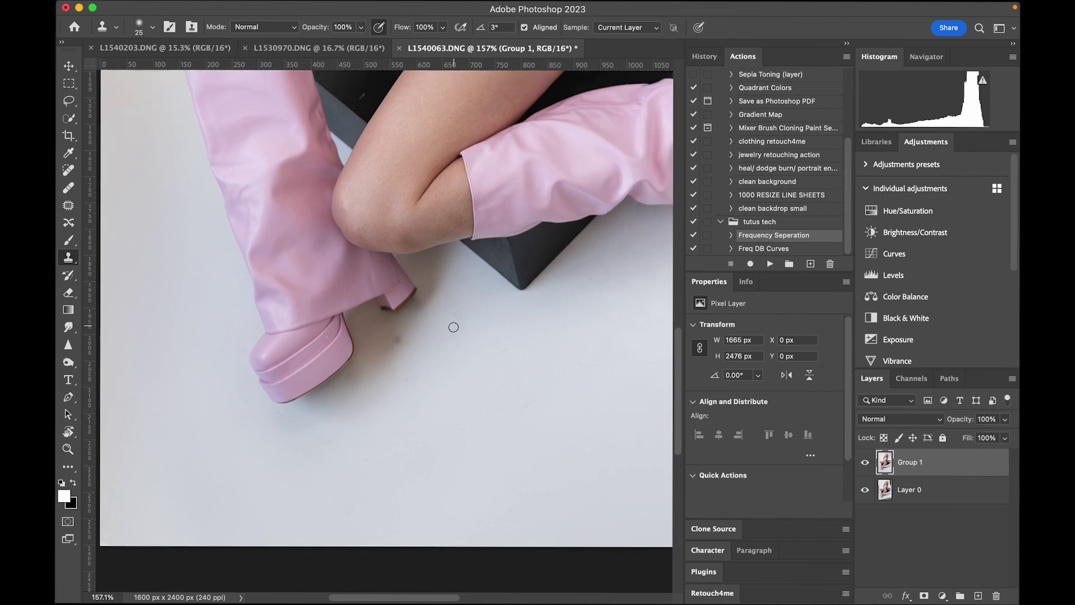
scroll(556, 271, "up", 3)
scroll(558, 274, "down", 2)
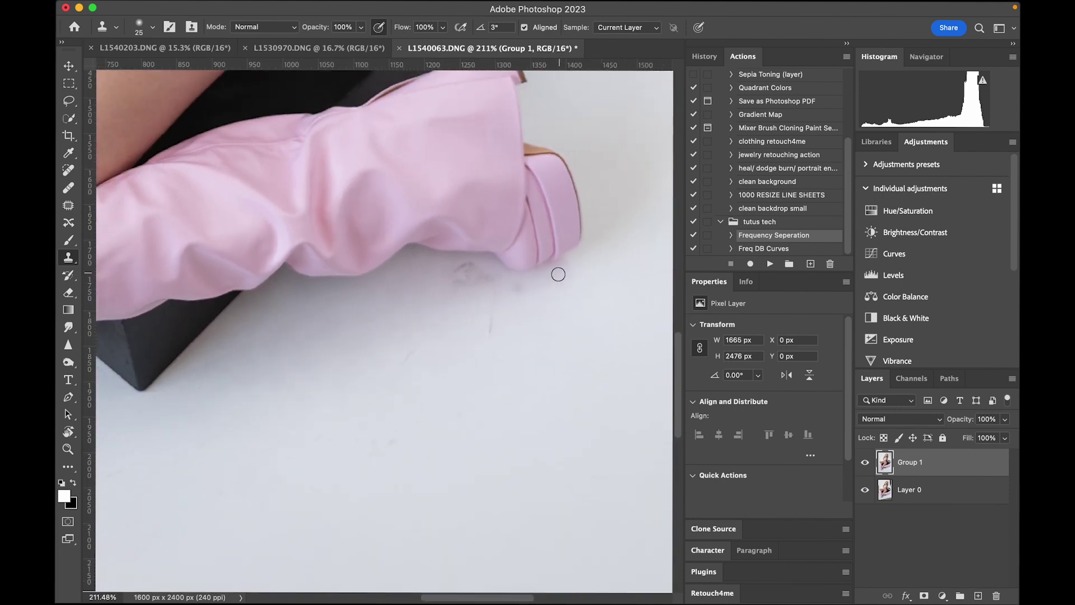
left_click(359, 8)
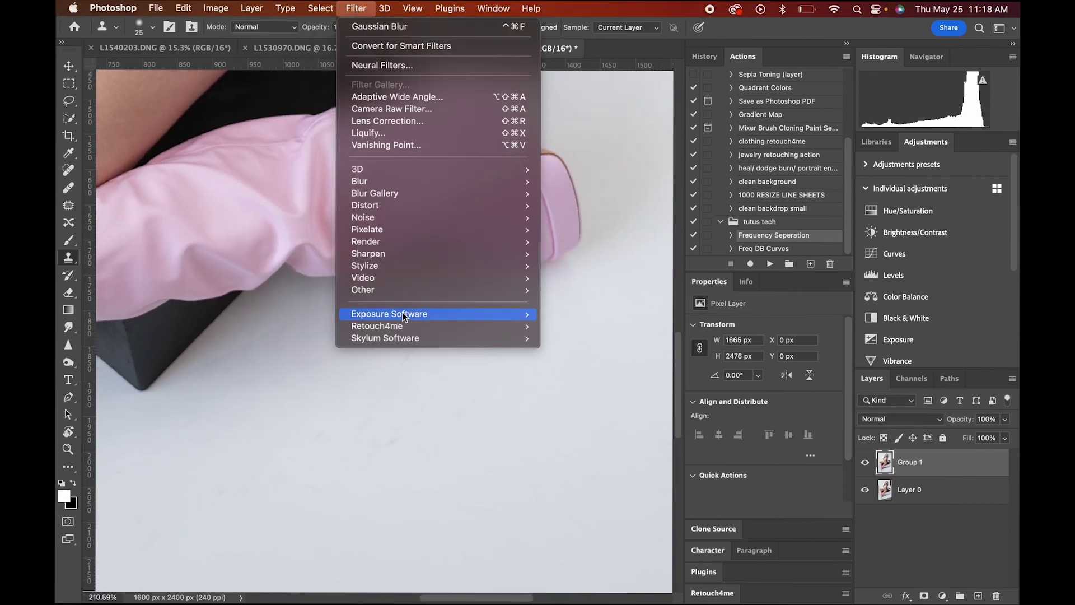
mouse_move(455, 326)
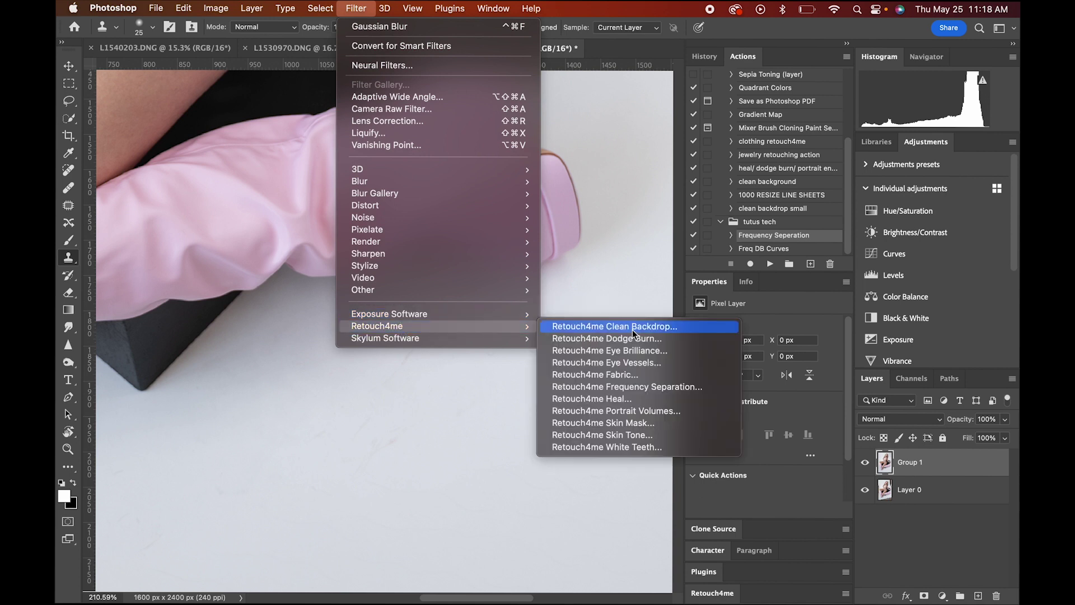
left_click(907, 463)
left_click_drag(940, 464, 979, 593)
- Apply Retouch4me Clean Backdrop to the Group 1 copy layer at Blend 100 with the middle dirt size
left_click(356, 7)
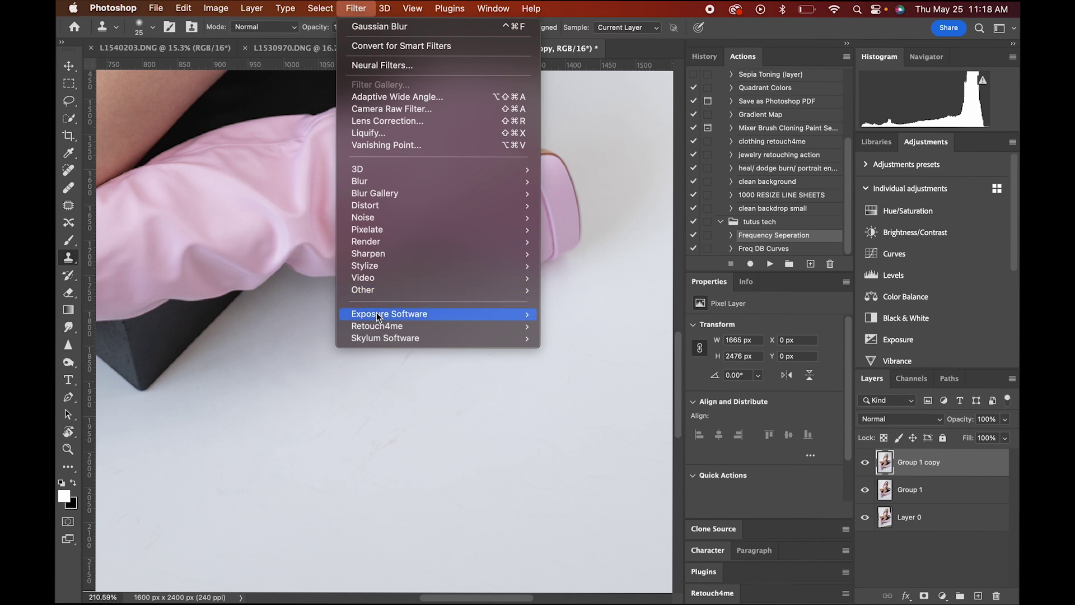
mouse_move(378, 328)
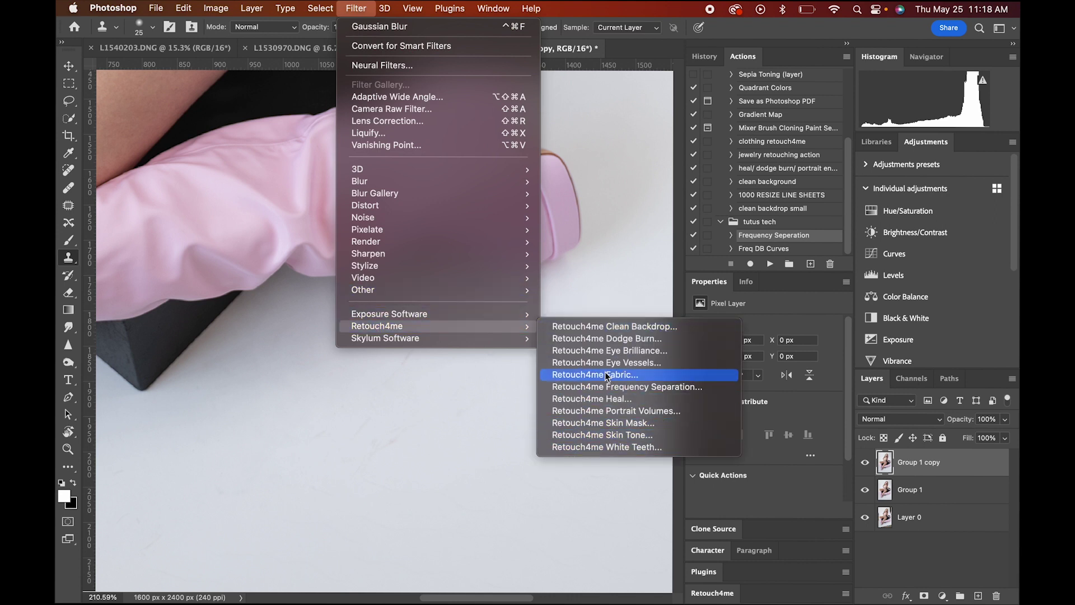
left_click(611, 326)
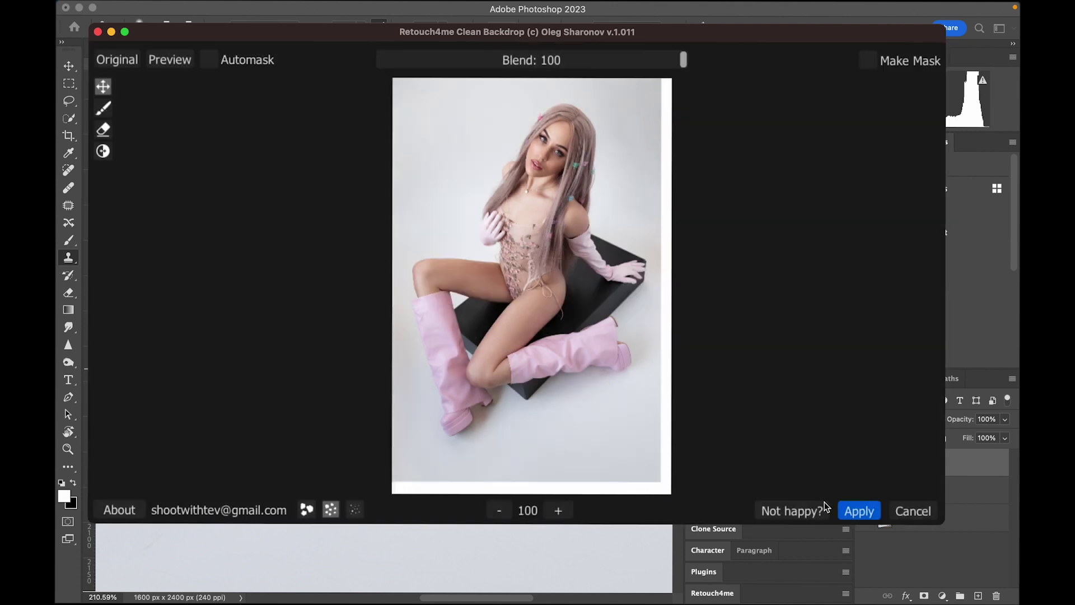
left_click(881, 511)
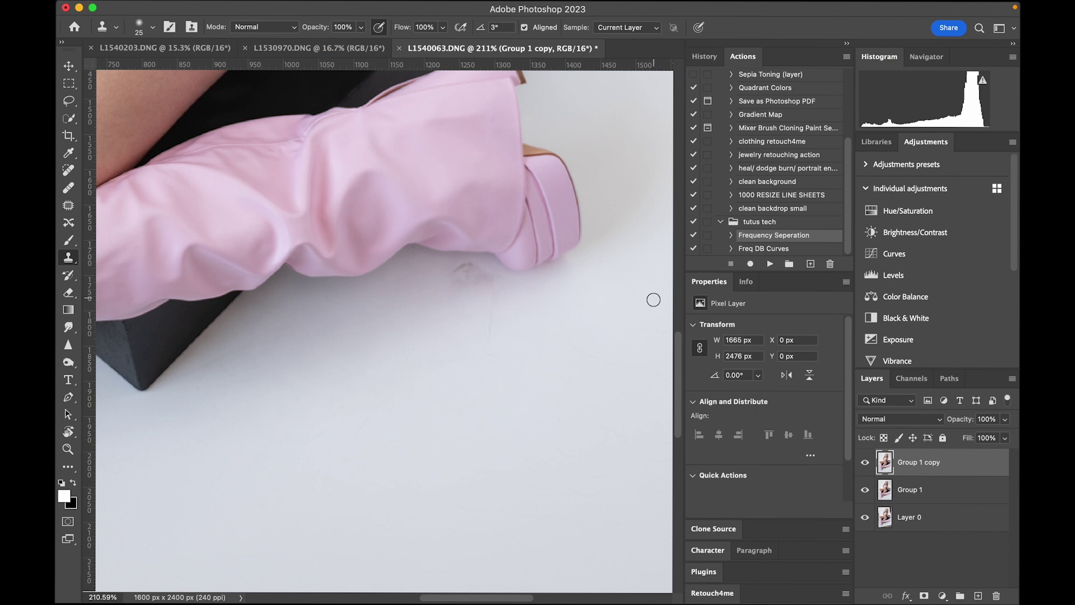
- Apply Retouch4me Clean Backdrop to the layer copy again with Coarse dirt at Blend 100
mouse_move(139, 5)
left_click(328, 13)
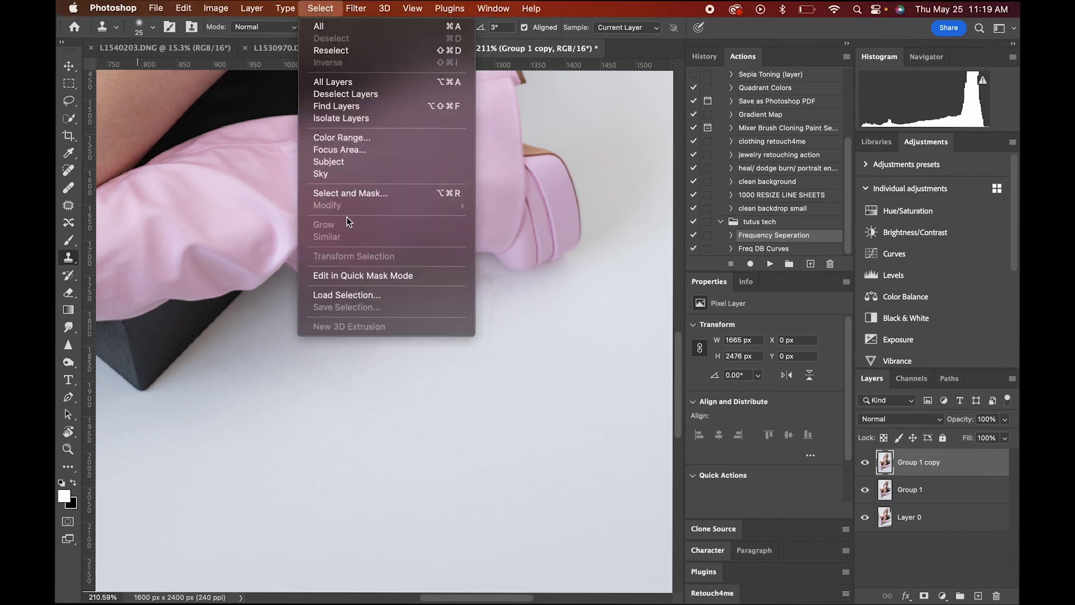
mouse_move(356, 9)
mouse_move(390, 338)
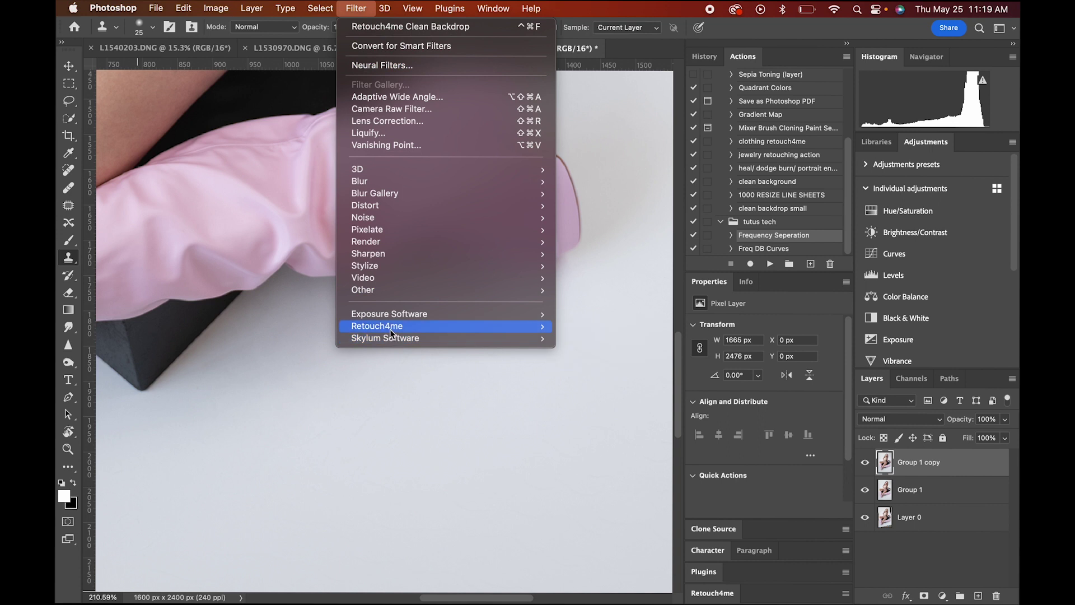
left_click(605, 329)
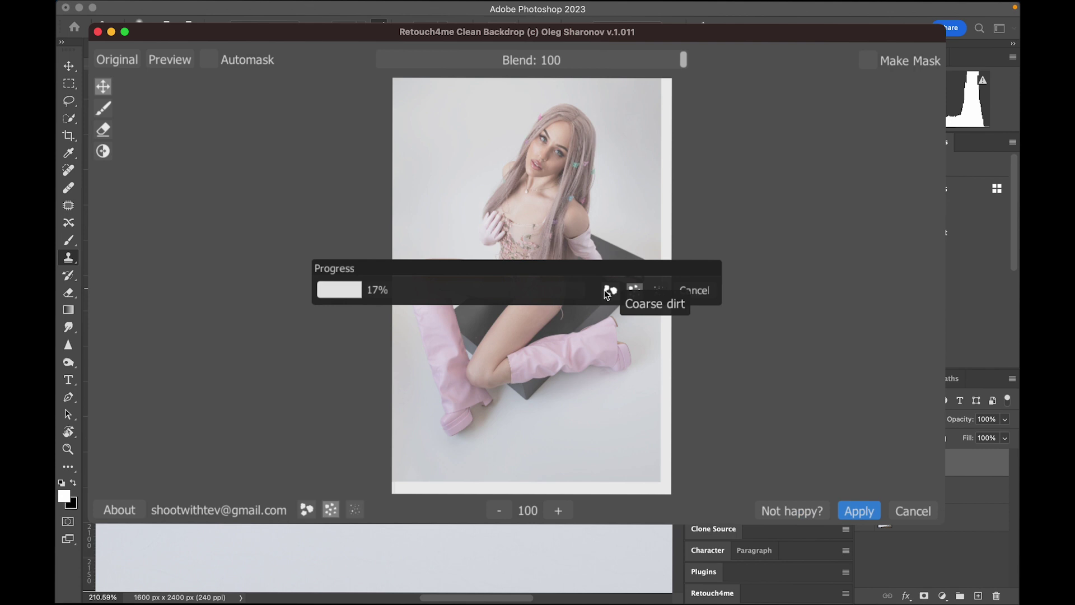
left_click(603, 290)
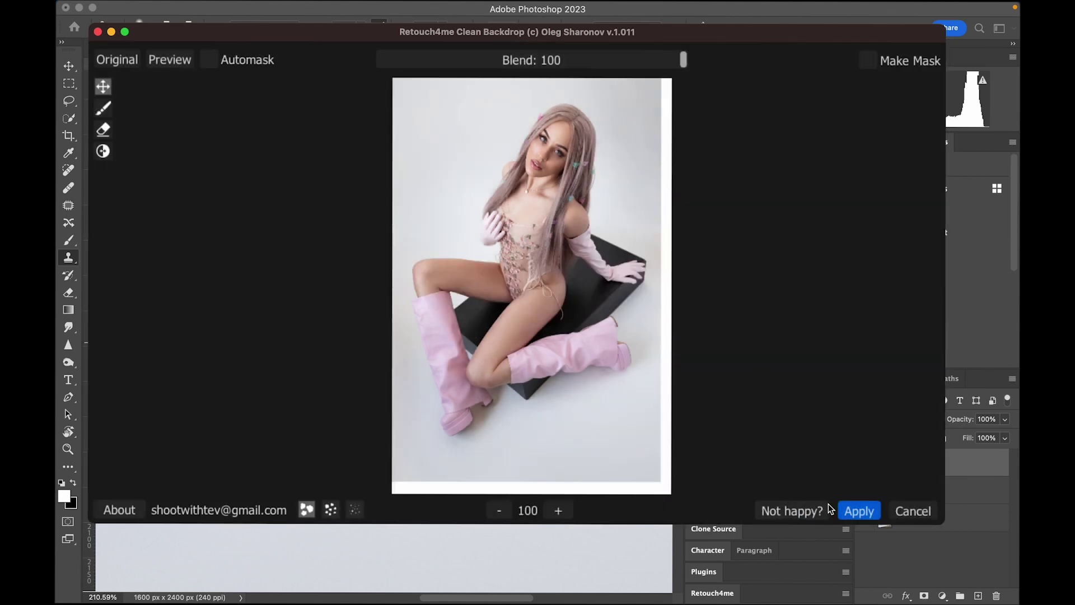
left_click(858, 510)
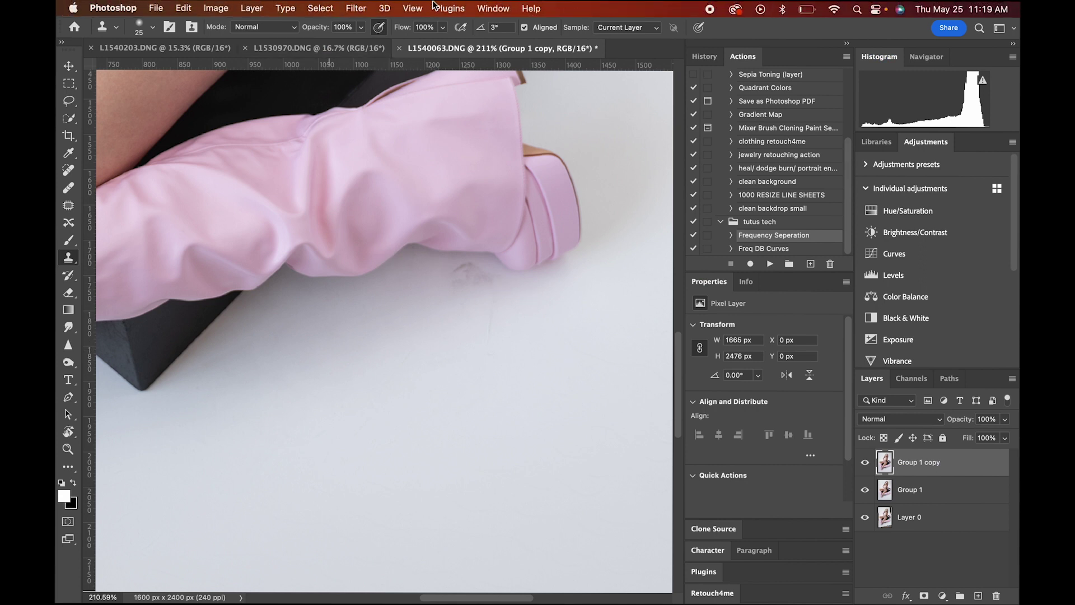
- Apply a further Retouch4me Clean Backdrop pass with Fine dirt at Blend 100
left_click(356, 8)
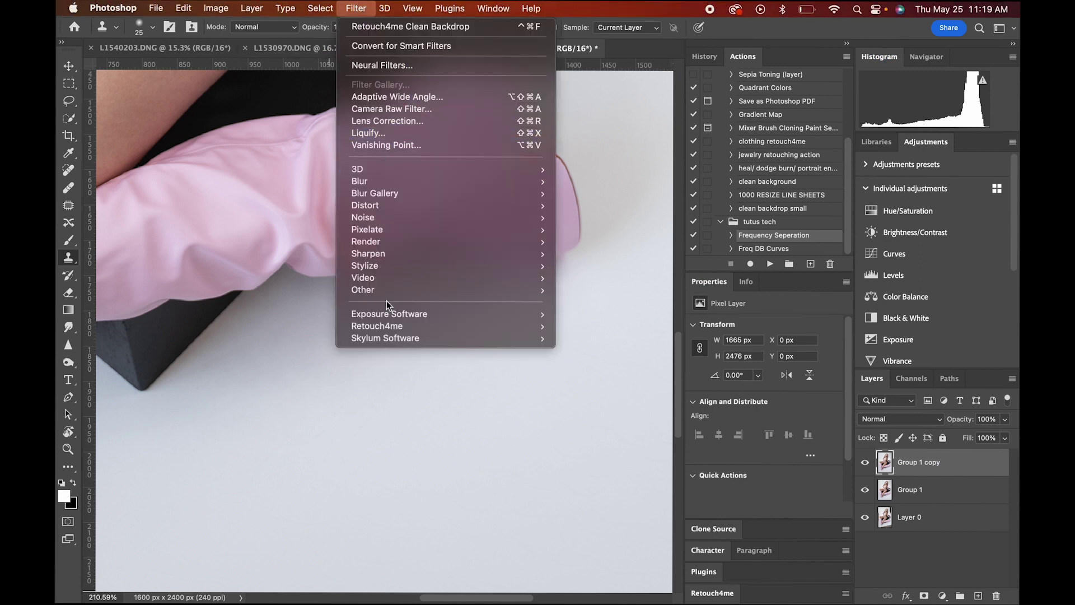
mouse_move(497, 329)
left_click(609, 325)
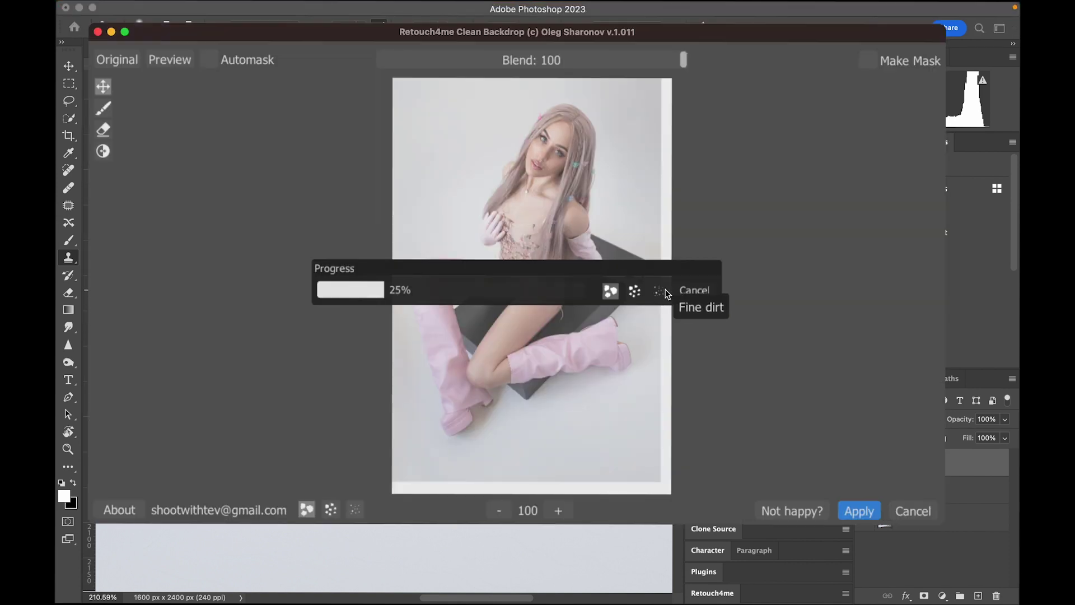
left_click(657, 292)
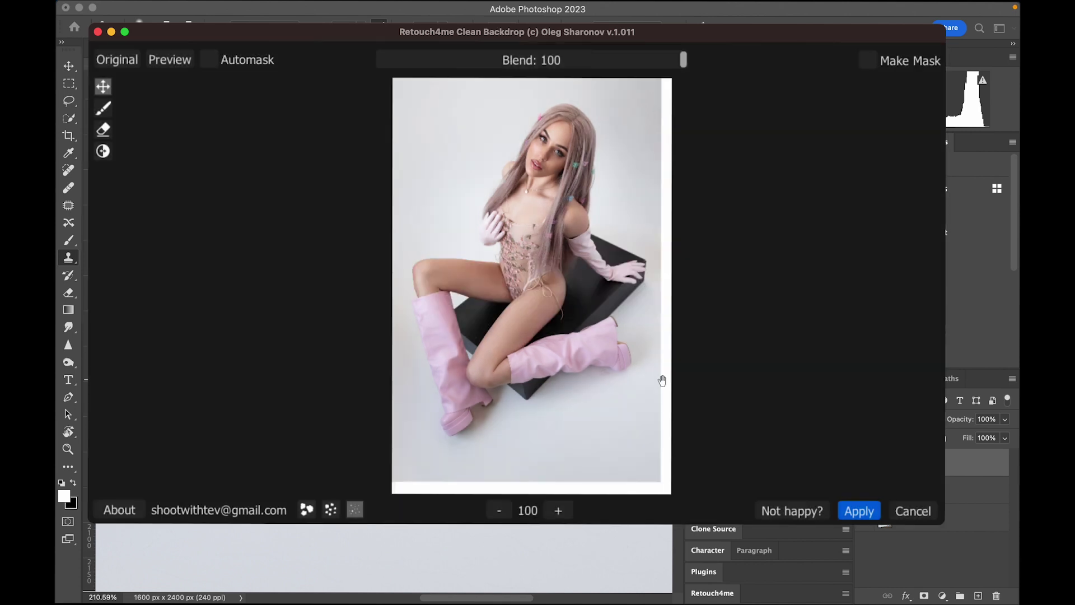
left_click(855, 510)
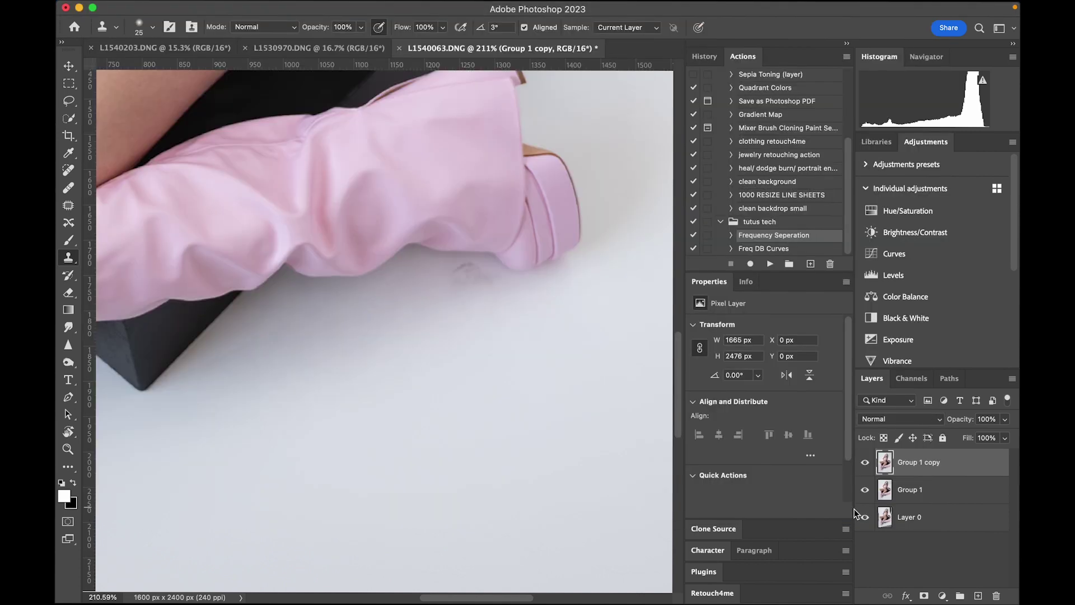
- Try to clone clean floor over the smudge beneath the reclining boot with an enlarged Clone Stamp brush
scroll(663, 423, "down", 6)
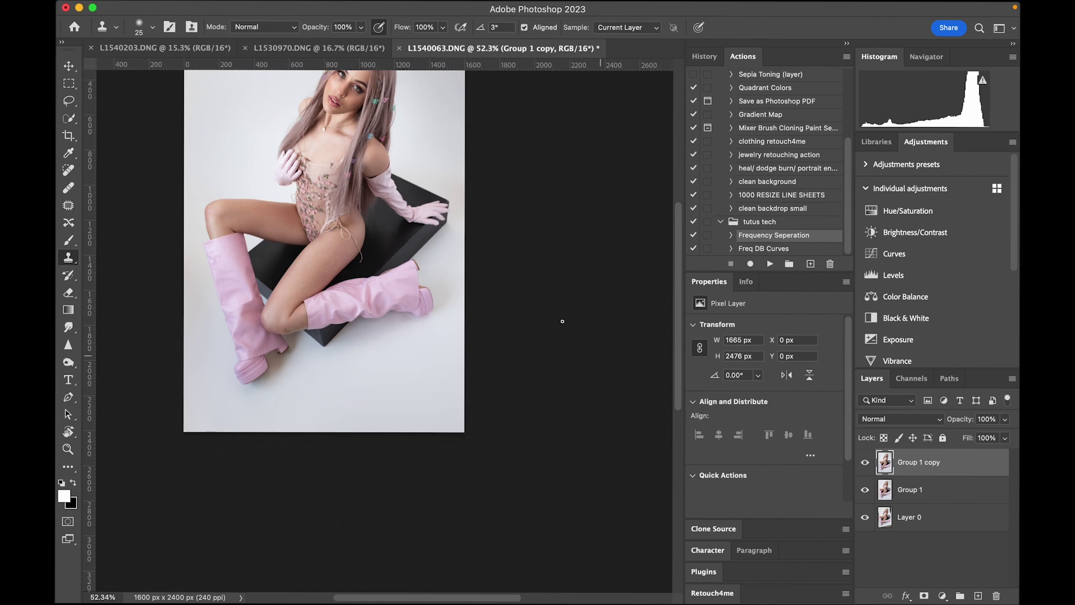
scroll(563, 321, "up", 5)
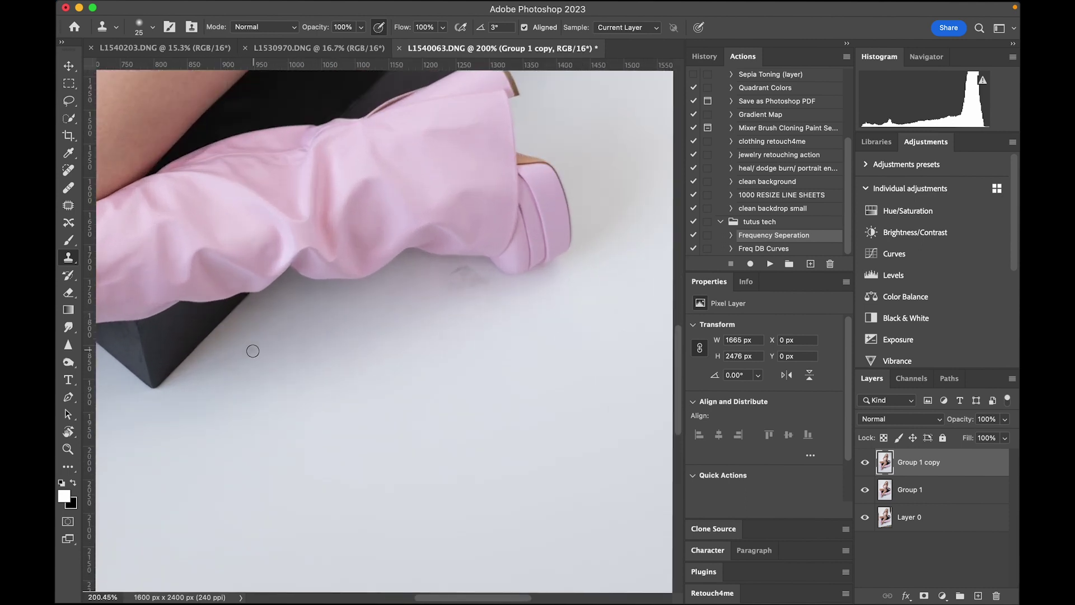
key("bracketright")
key("bracketright")
key("bracketright")
key("bracketright")
key("bracketright")
left_click(473, 283)
key("bracketleft")
left_click(216, 260)
- Lasso the dark smudge on the floor beneath the boot and fill it with Content-Aware at 100% opacity
left_click(68, 101)
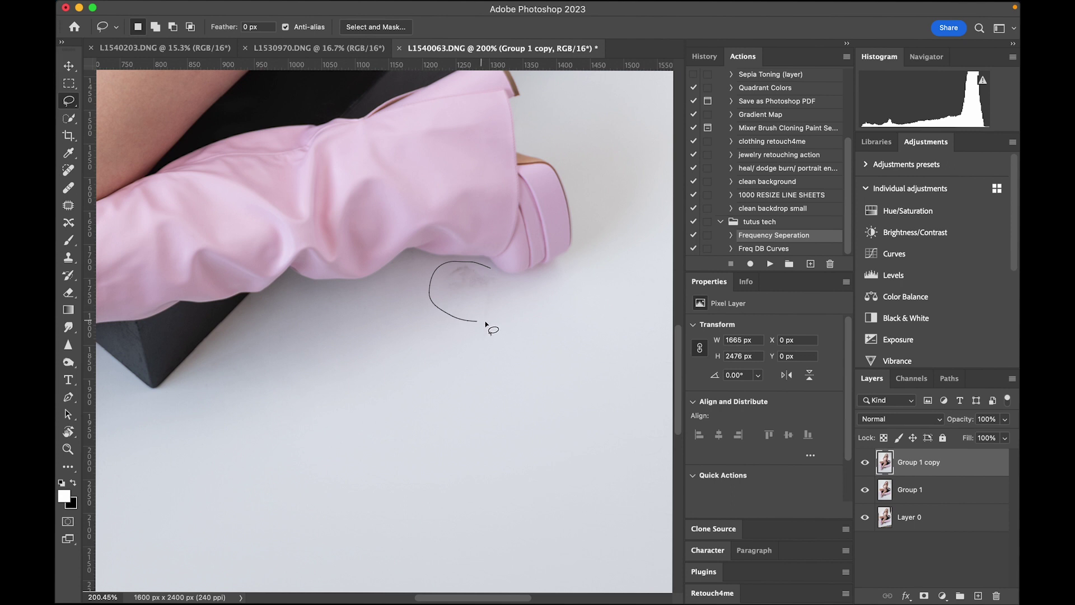
left_click_drag(502, 283, 500, 279)
right_click(474, 284)
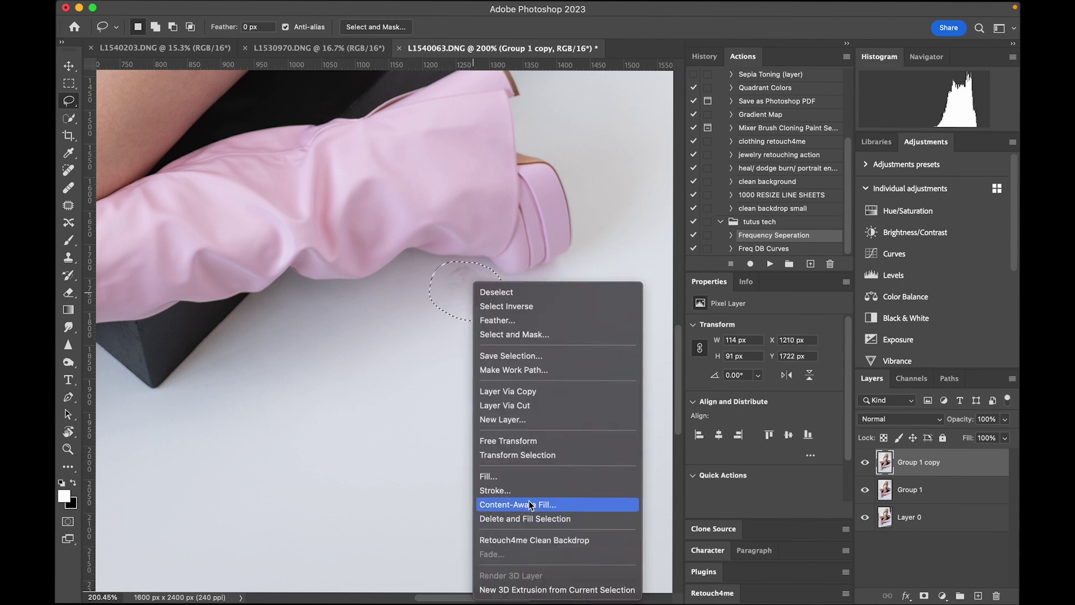
left_click(514, 477)
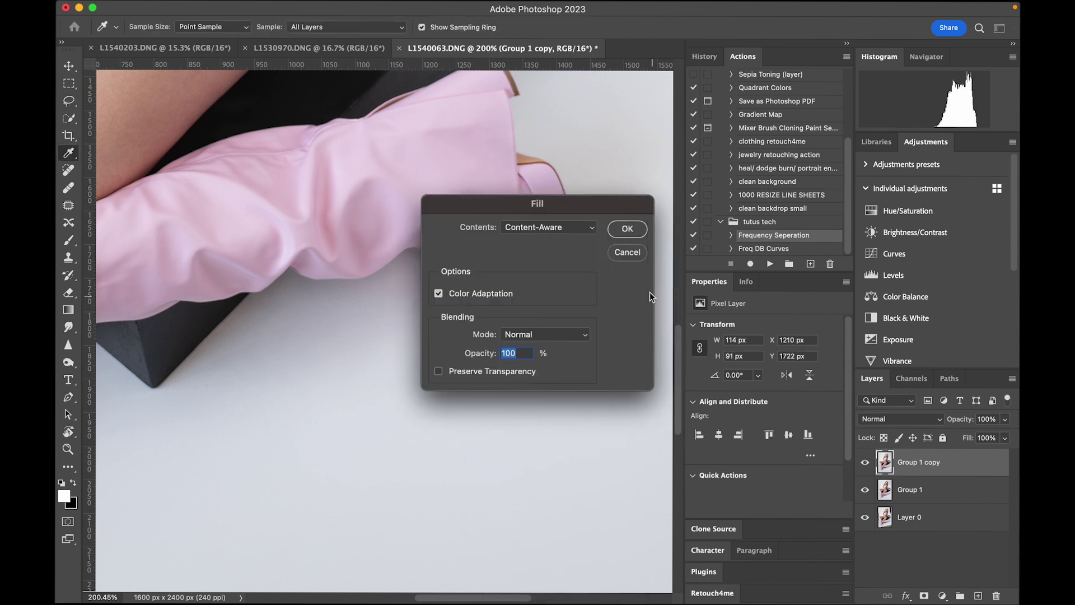
key("Return")
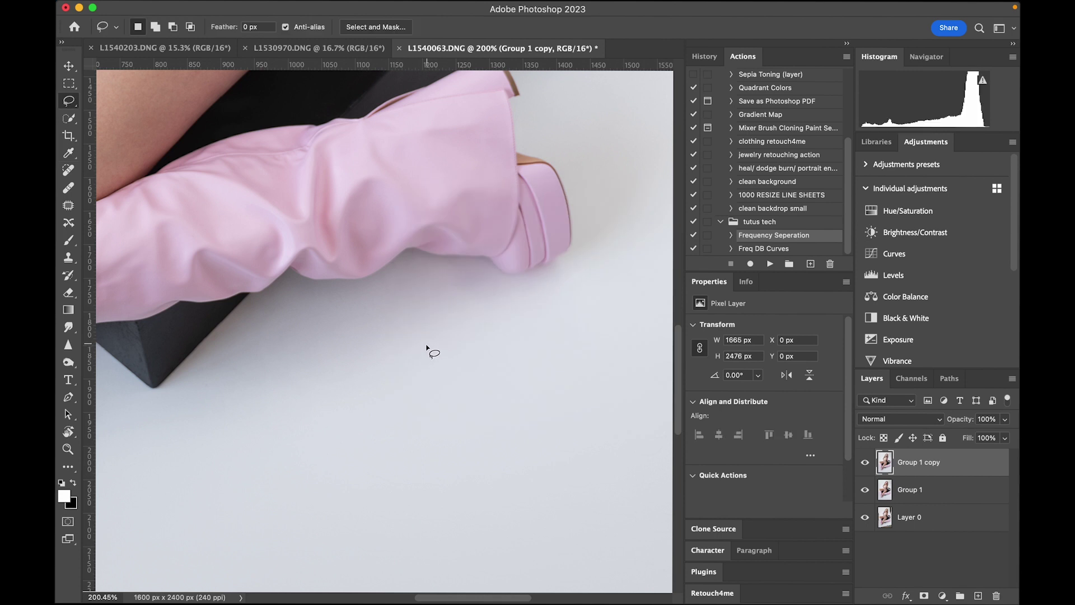
- Compare the floor and the backdrop beside the raised knee with and without the Group 1 copy layer
scroll(542, 389, "down", 5)
scroll(542, 389, "down", 2)
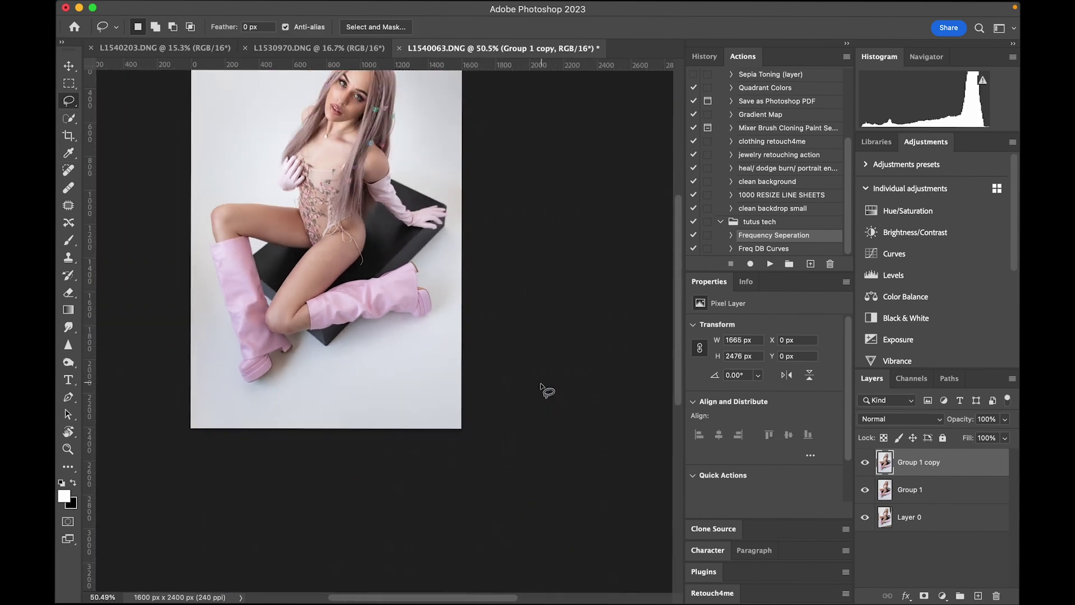
scroll(594, 379, "up", 5)
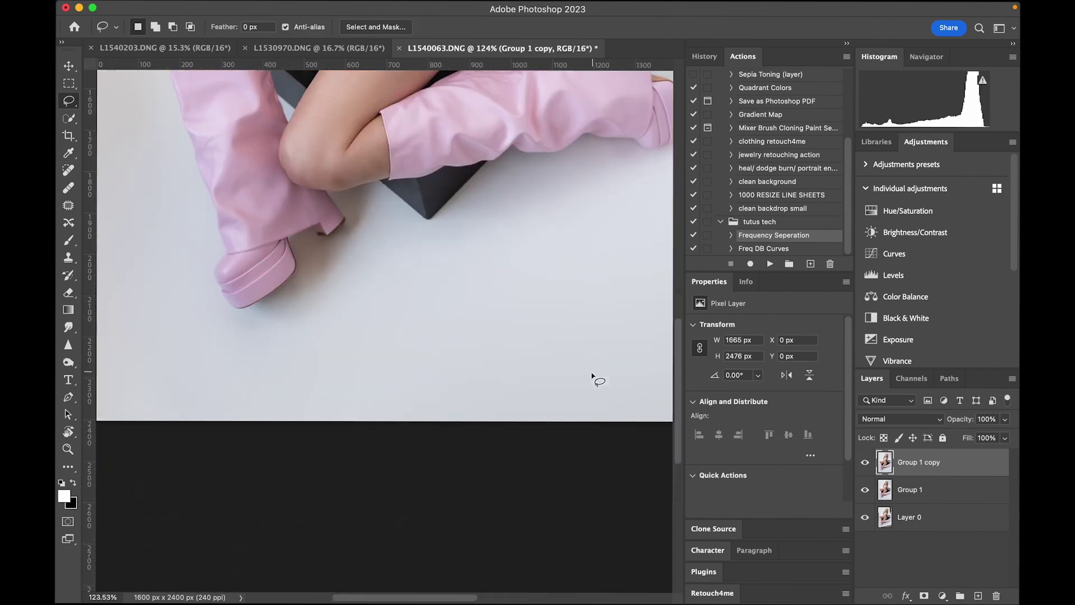
left_click(864, 463)
scroll(654, 442, "left", 5)
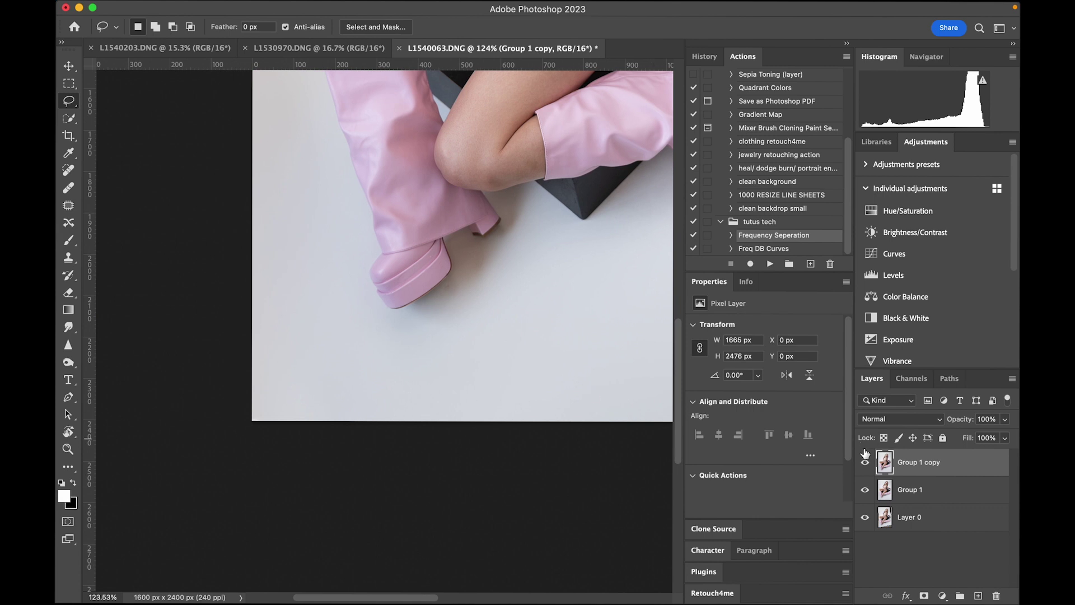
scroll(633, 378, "up", 10)
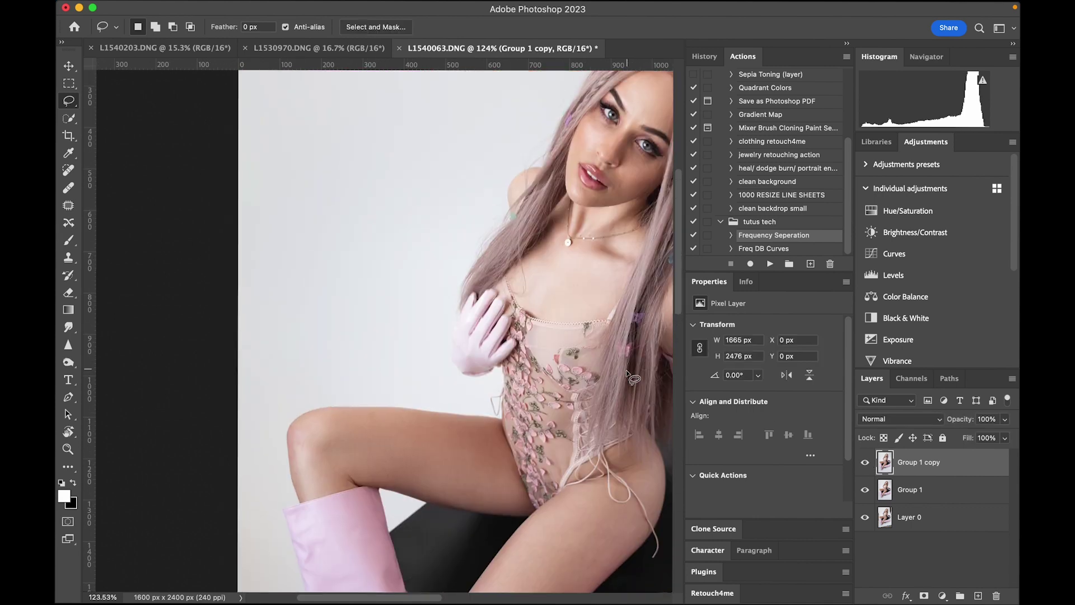
left_click(864, 464)
left_click(864, 465)
left_click(864, 465)
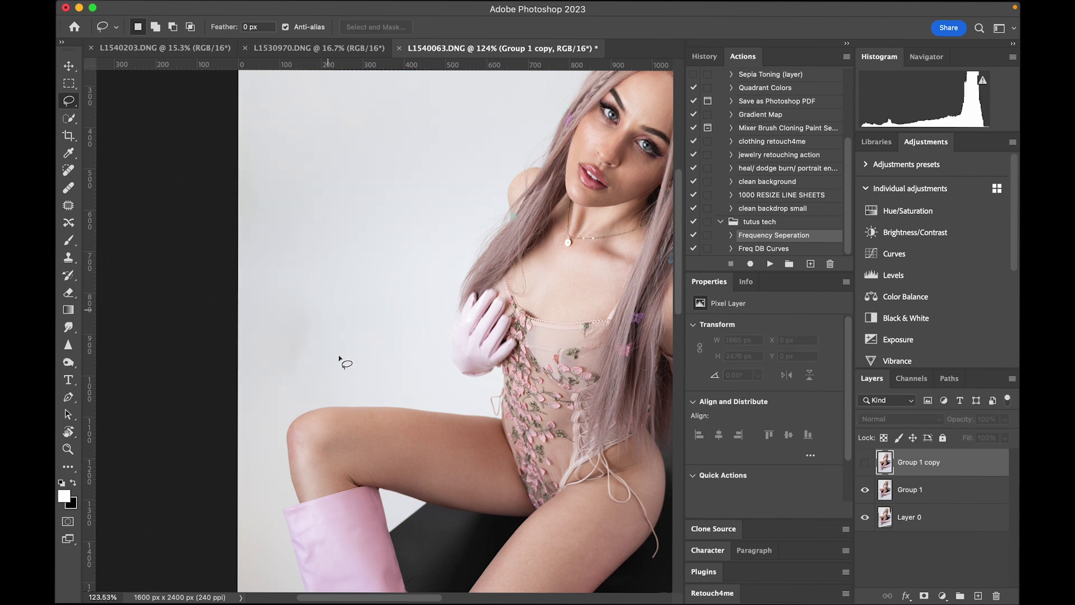
left_click(866, 465)
- Compare the backdrop around the gloved hand and head, and then the whole image, with the Group 1 copy layer shown and hidden
scroll(446, 361, "right", 15)
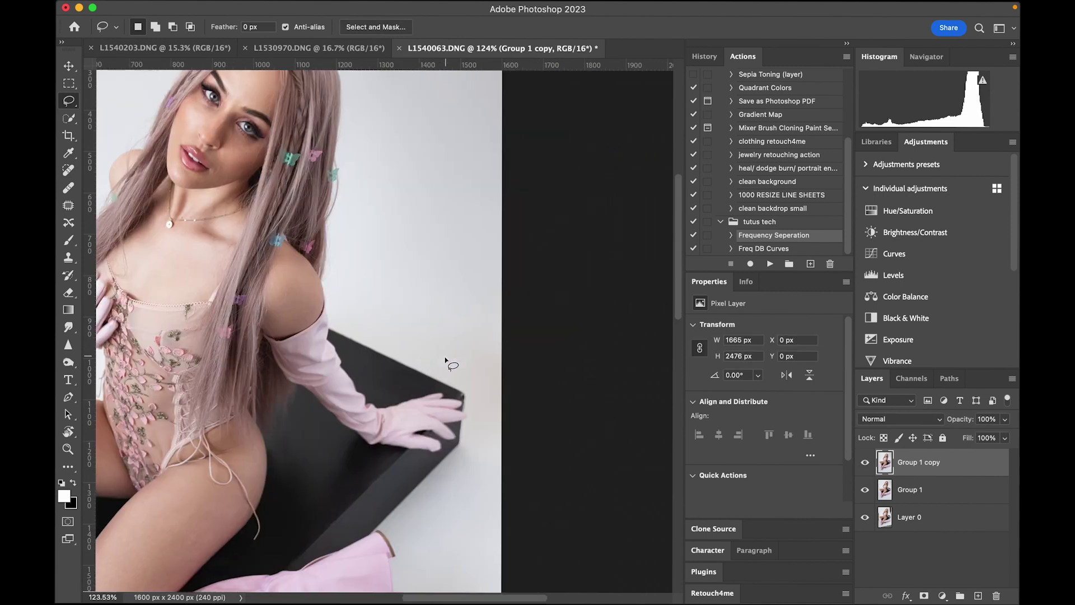
left_click(868, 464)
left_click(868, 464)
left_click(868, 465)
left_click(868, 465)
left_click(865, 465)
scroll(535, 311, "up", 10)
scroll(535, 311, "left", 8)
scroll(535, 311, "down", 2)
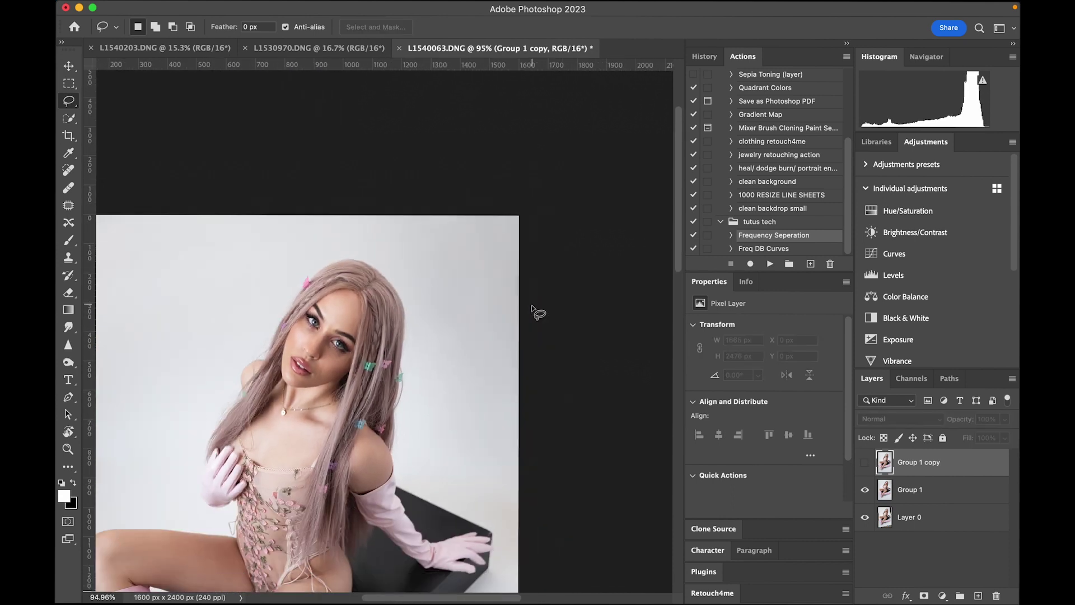
scroll(535, 311, "down", 5)
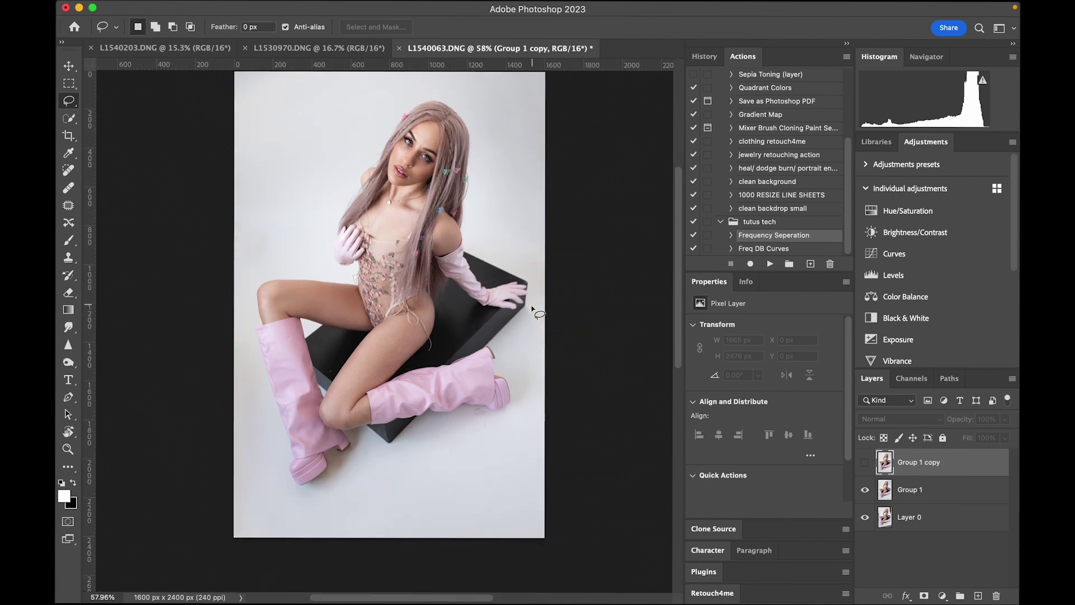
- Lasso the five marked floor patches beside the upright boot and fill them on the Group 1 copy layer with Content-Aware at 100% opacity
scroll(535, 311, "down", 3)
scroll(535, 310, "left", 1)
scroll(532, 309, "up", 8)
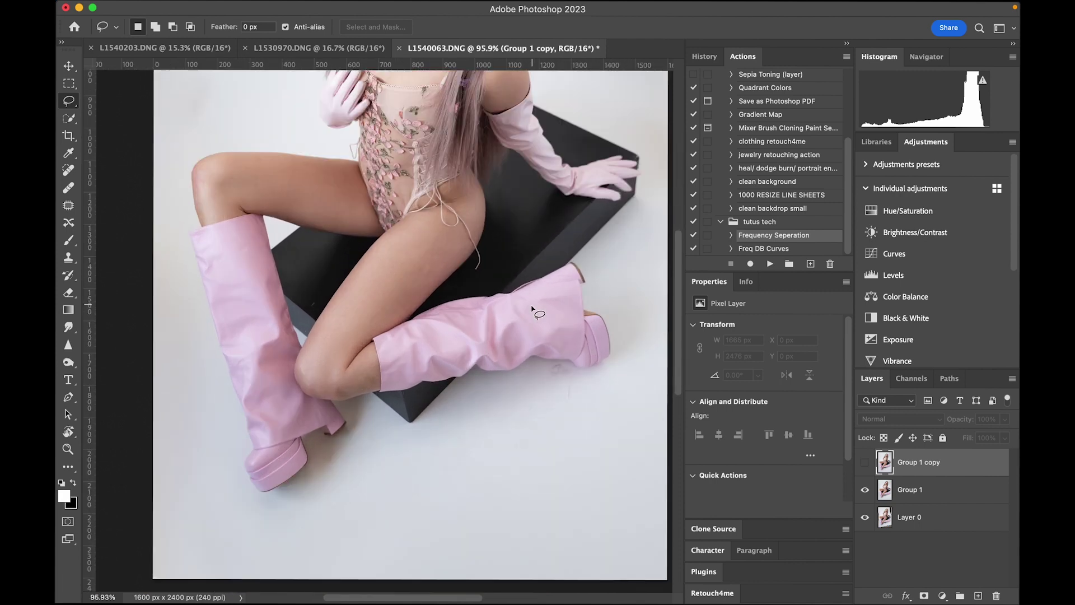
scroll(532, 309, "down", 5)
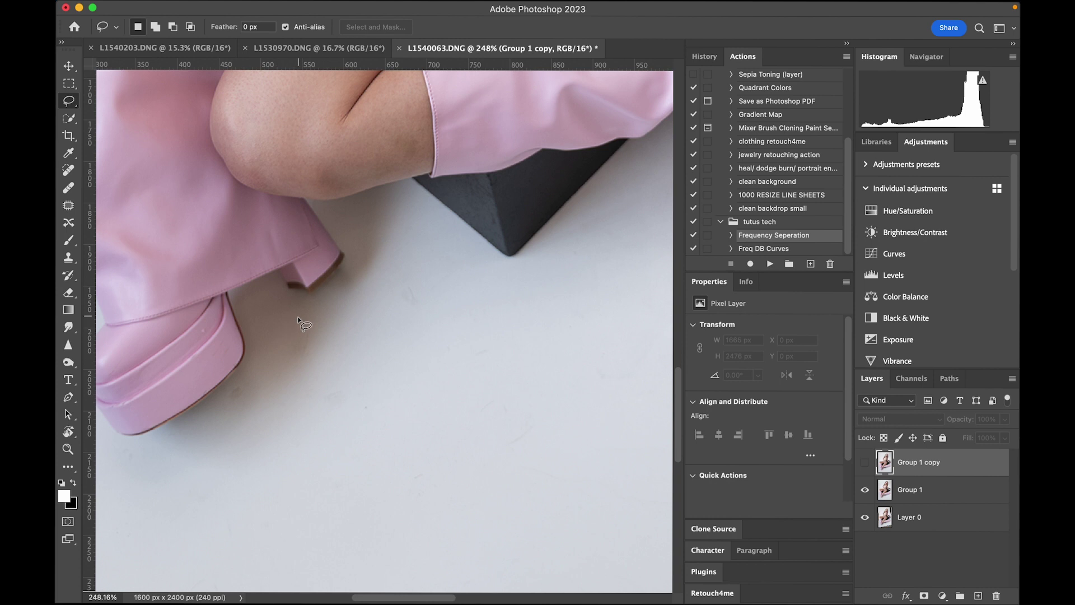
left_click_drag(315, 327, 314, 330)
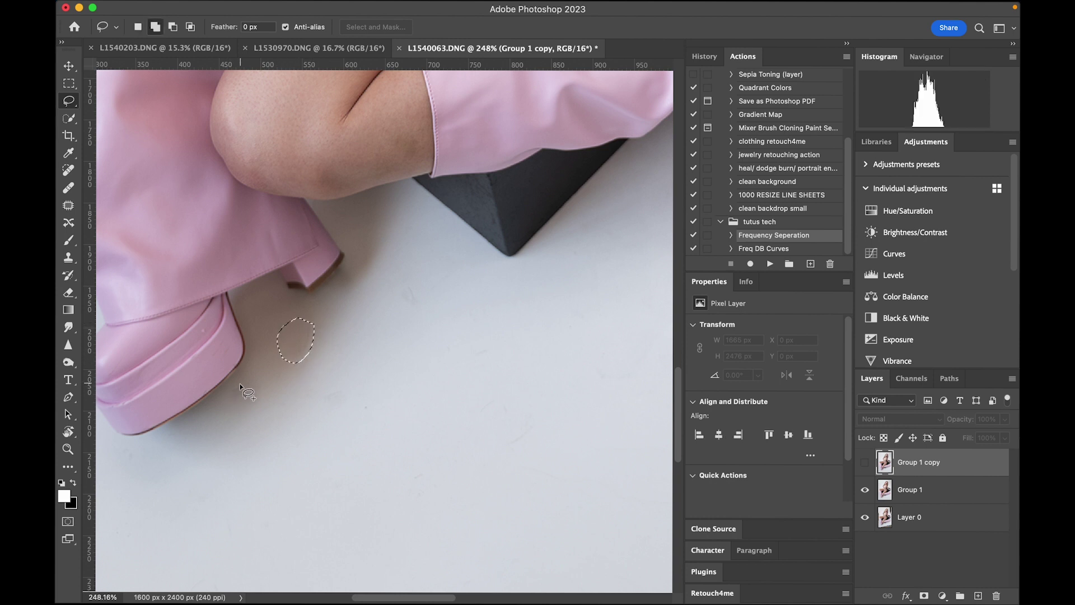
left_click_drag(234, 401, 241, 385)
mouse_move(351, 380)
left_mouse_down()
mouse_move(306, 423)
mouse_move(385, 396)
left_mouse_up()
mouse_move(439, 296)
left_mouse_down()
mouse_move(414, 277)
mouse_move(445, 317)
left_mouse_up()
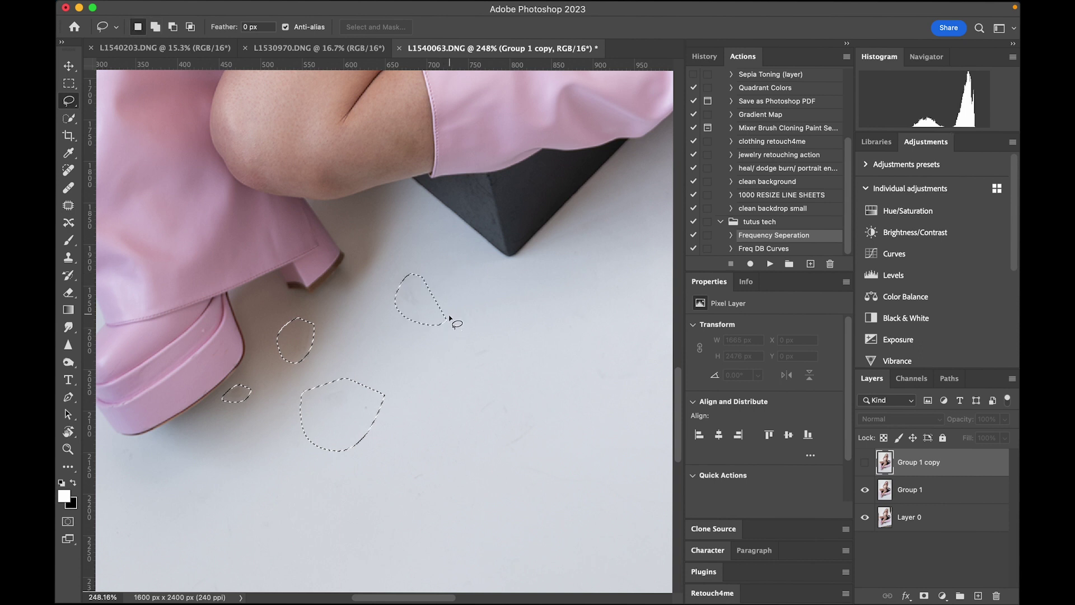
mouse_move(511, 342)
left_mouse_down()
mouse_move(482, 442)
mouse_move(518, 488)
mouse_move(551, 392)
left_mouse_up()
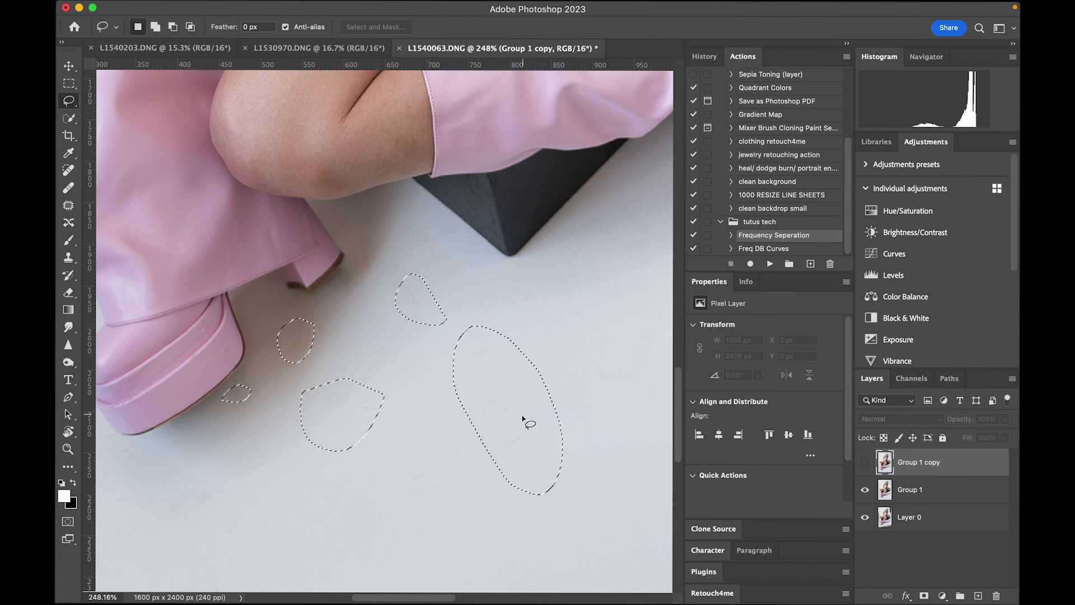
right_click(522, 415)
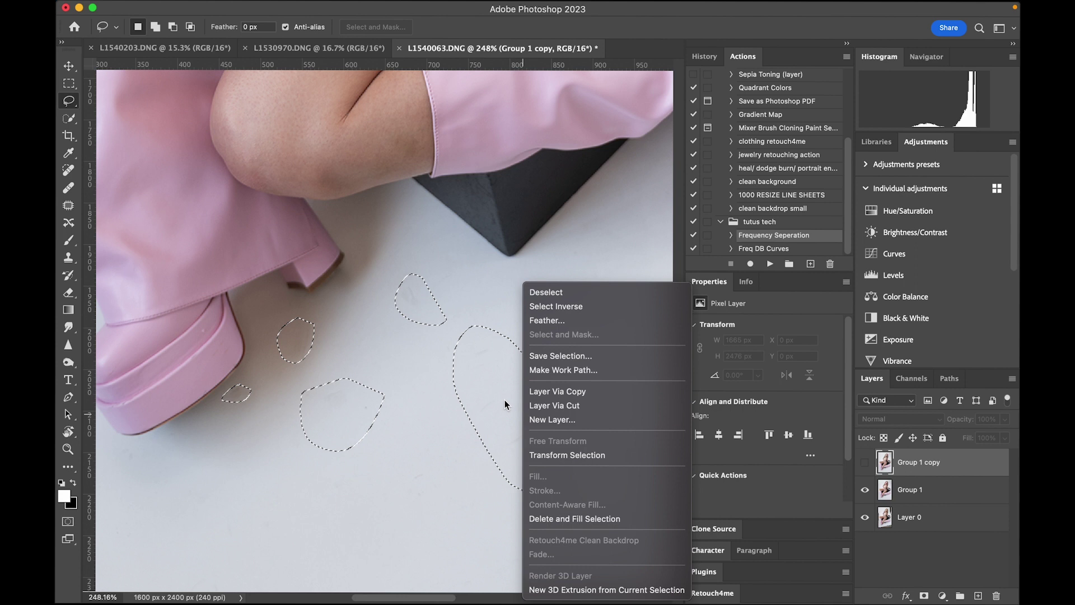
left_click(492, 387)
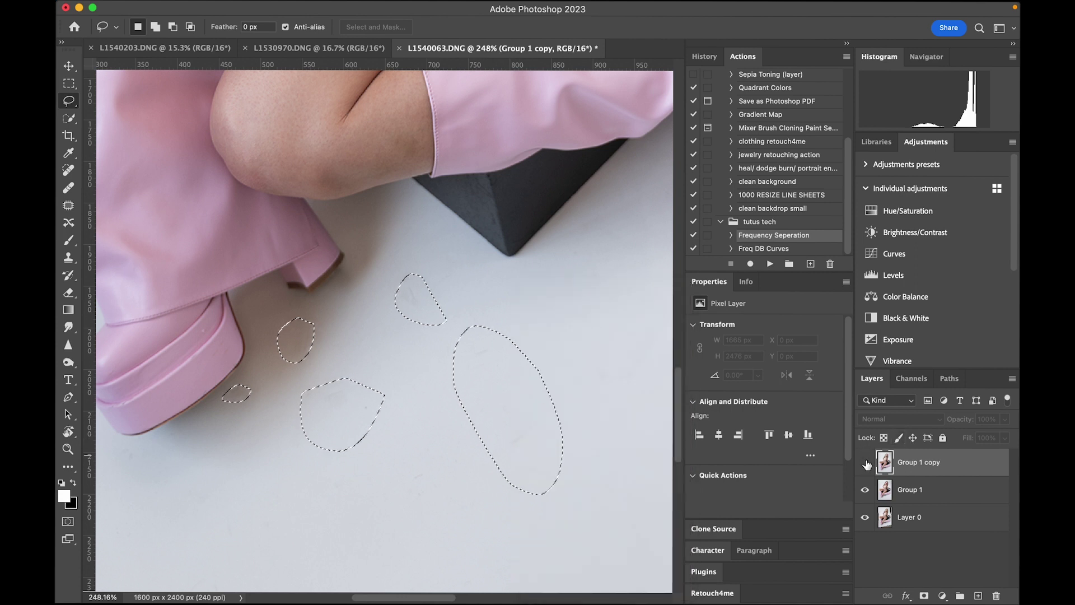
right_click(509, 388)
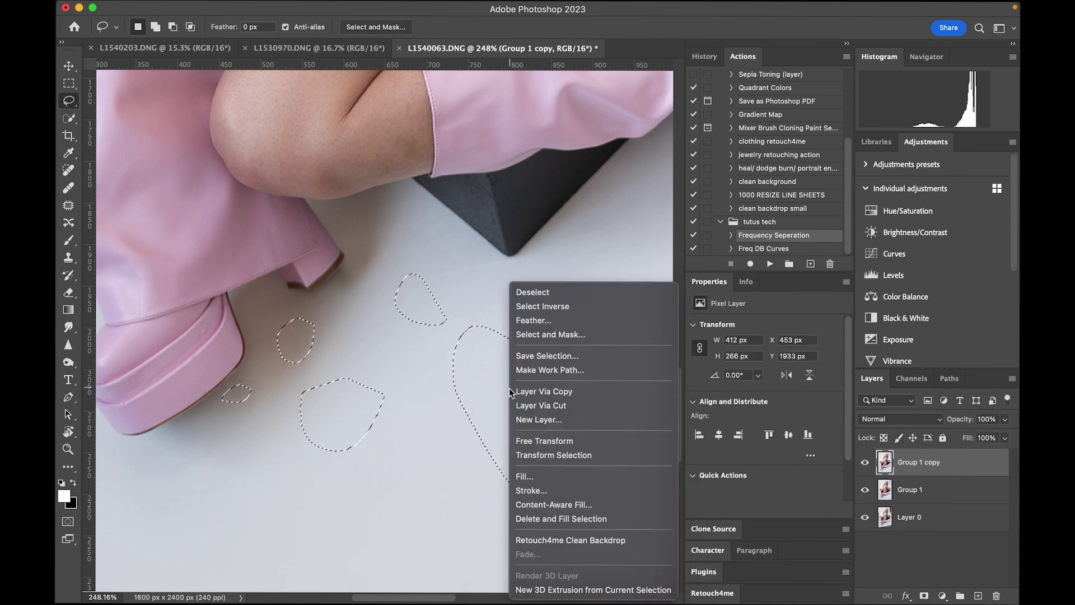
left_click(528, 478)
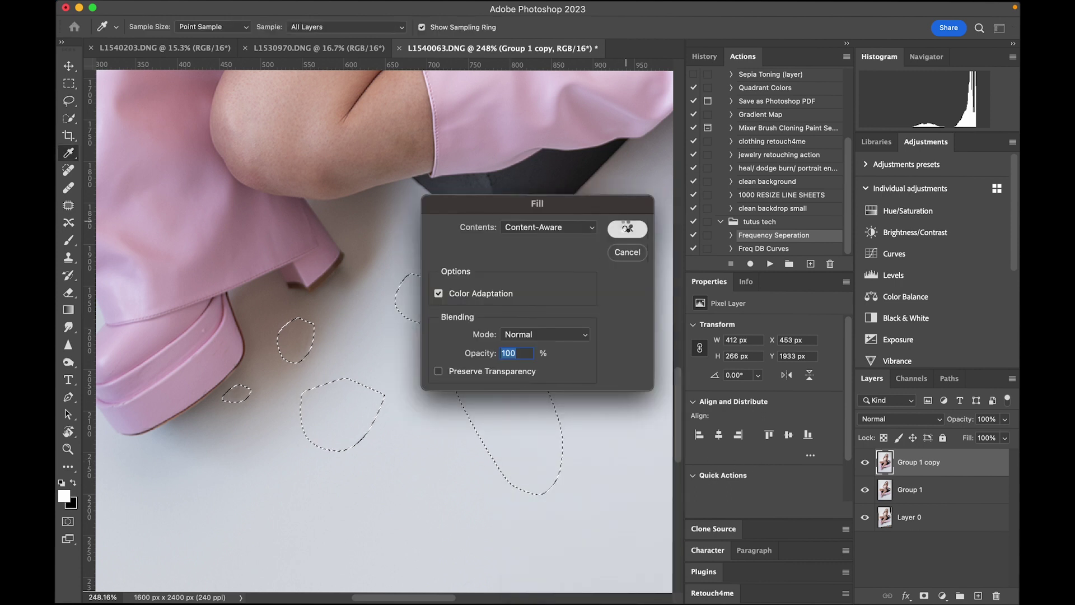
left_click(628, 228)
key("ctrl+d")
scroll(402, 456, "down", 8)
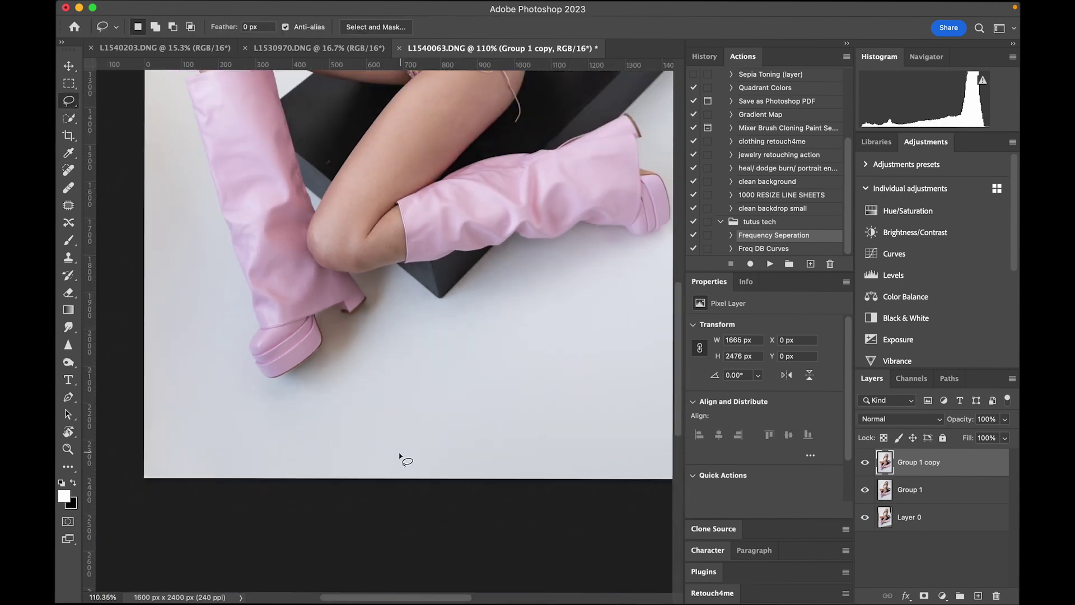
- Open the Exposure X6 filter on the Group 1 copy layer and browse the B&W film presets
scroll(400, 459, "up", 5)
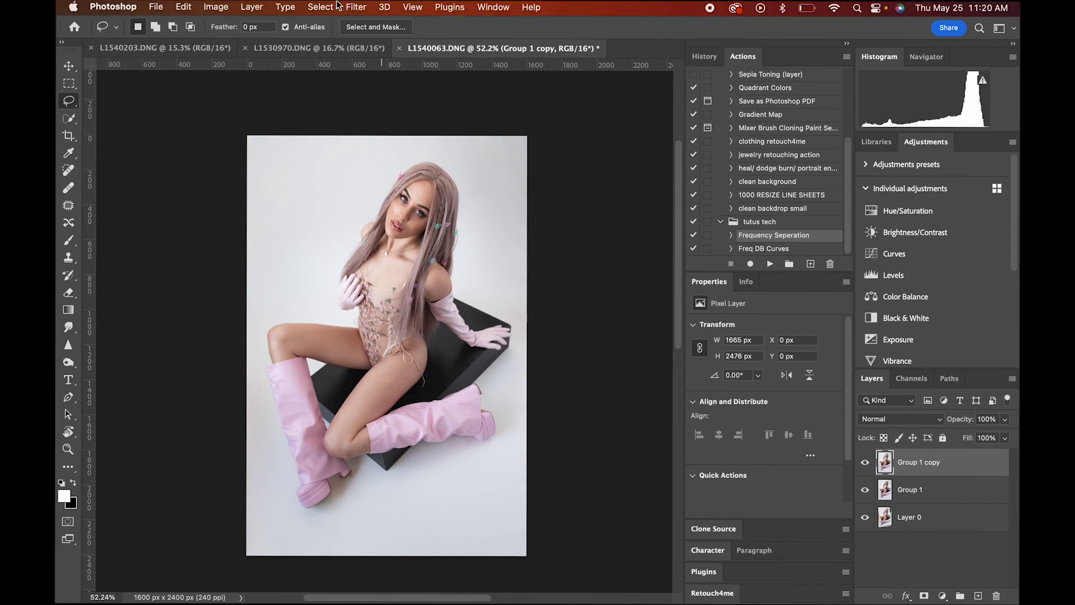
left_click(368, 8)
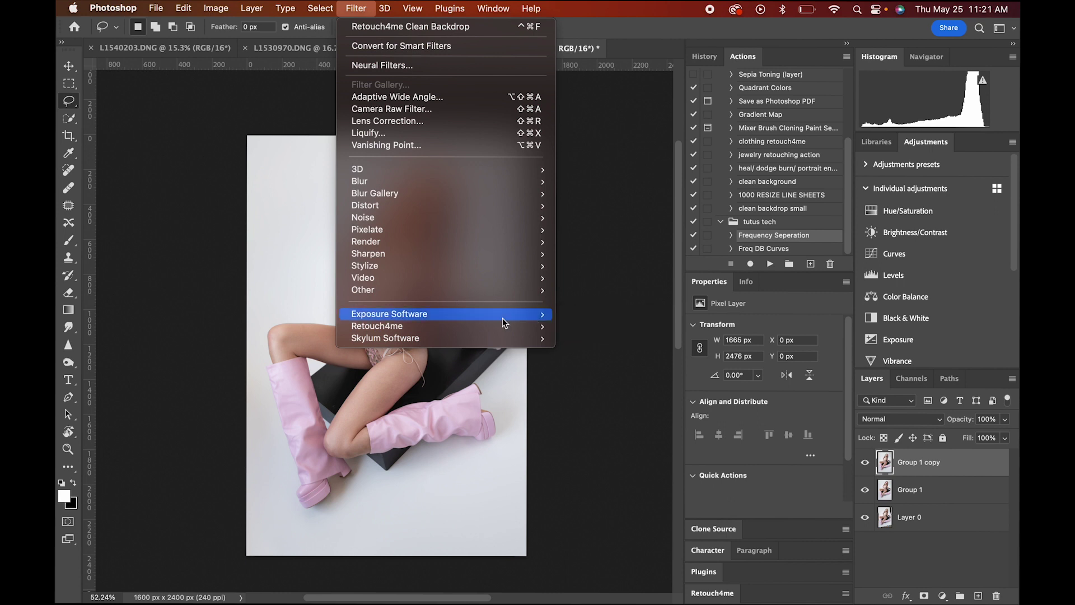
left_click(579, 317)
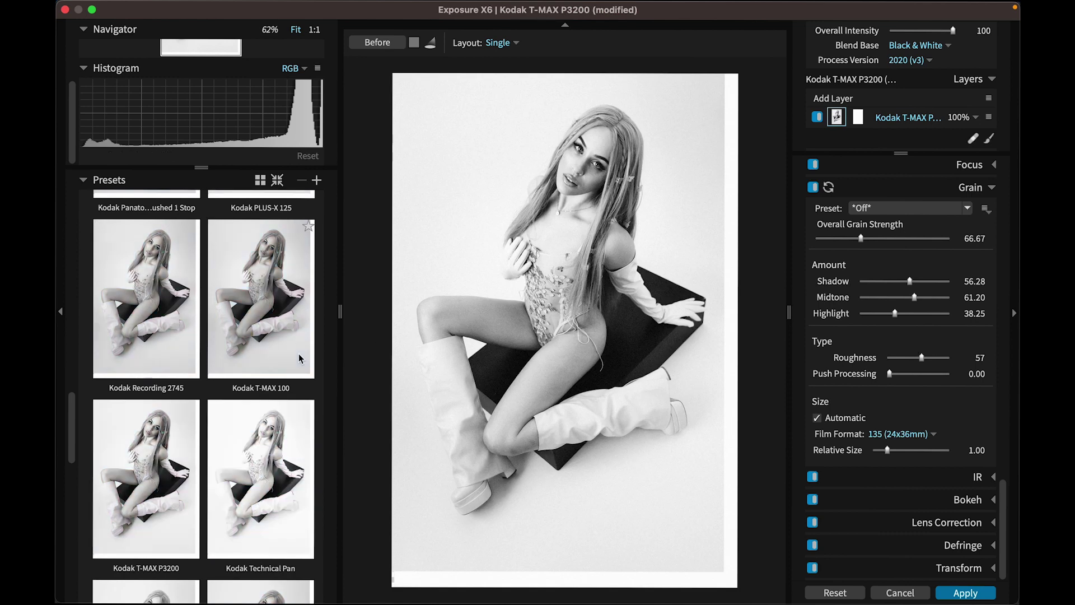
left_click(242, 352)
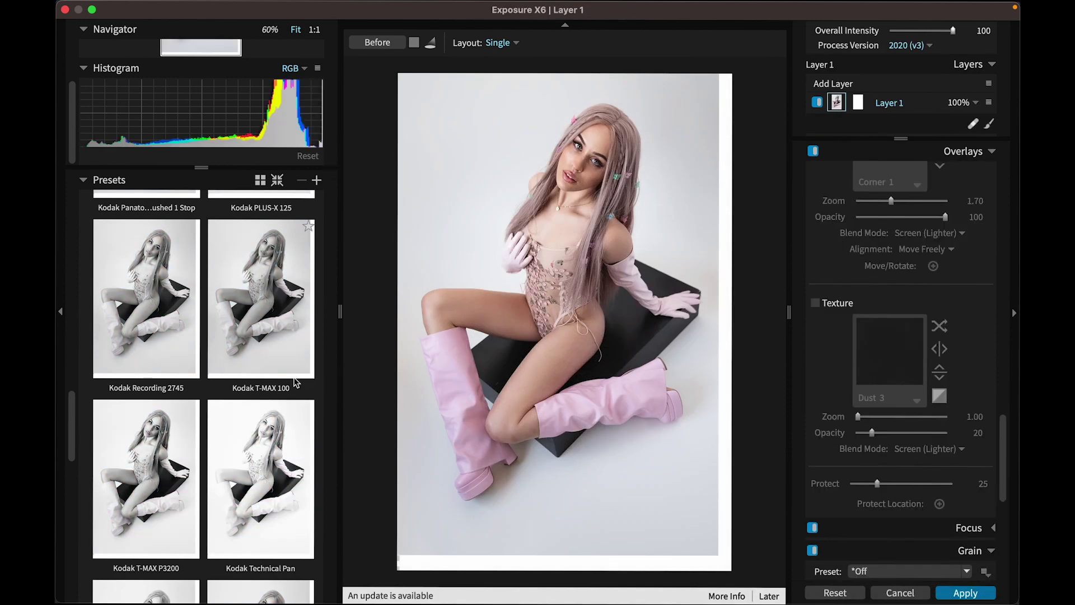
scroll(242, 352, "up", 5)
scroll(242, 352, "up", 5)
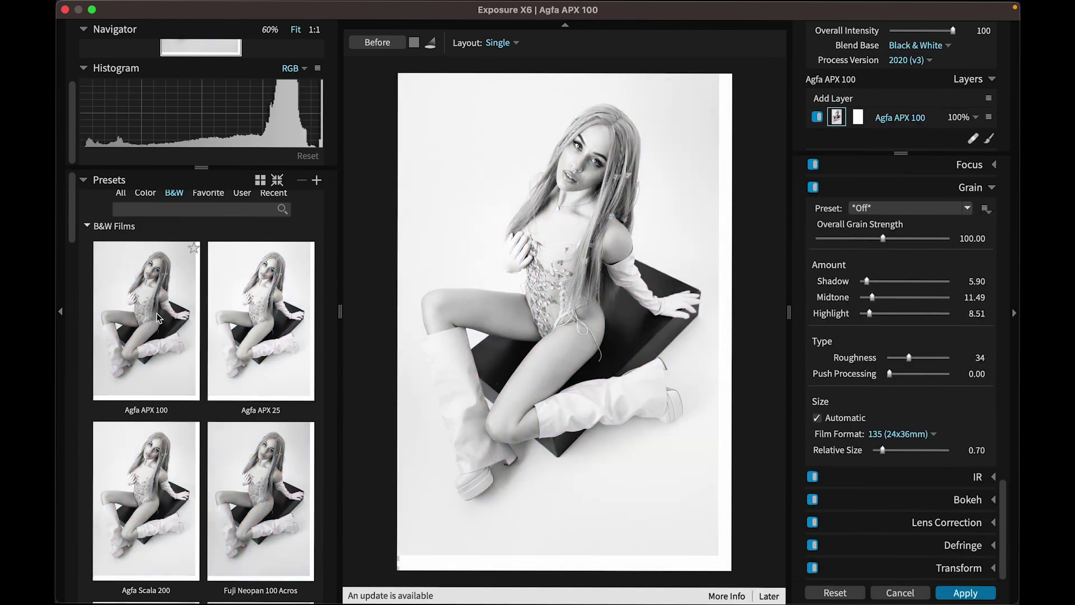
scroll(257, 426, "down", 6)
scroll(278, 496, "down", 10)
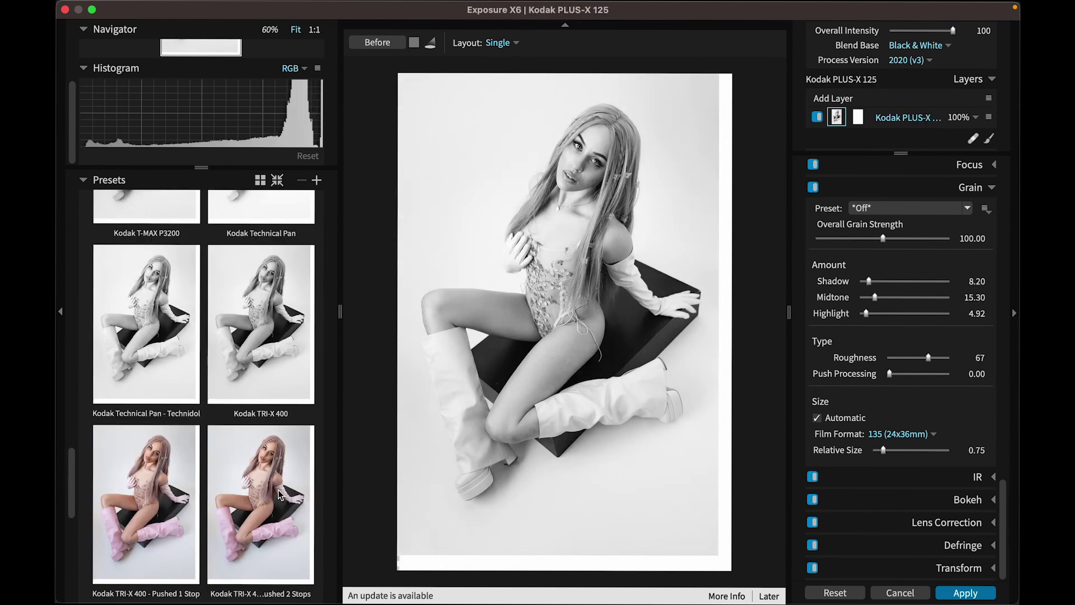
scroll(129, 437, "up", 15)
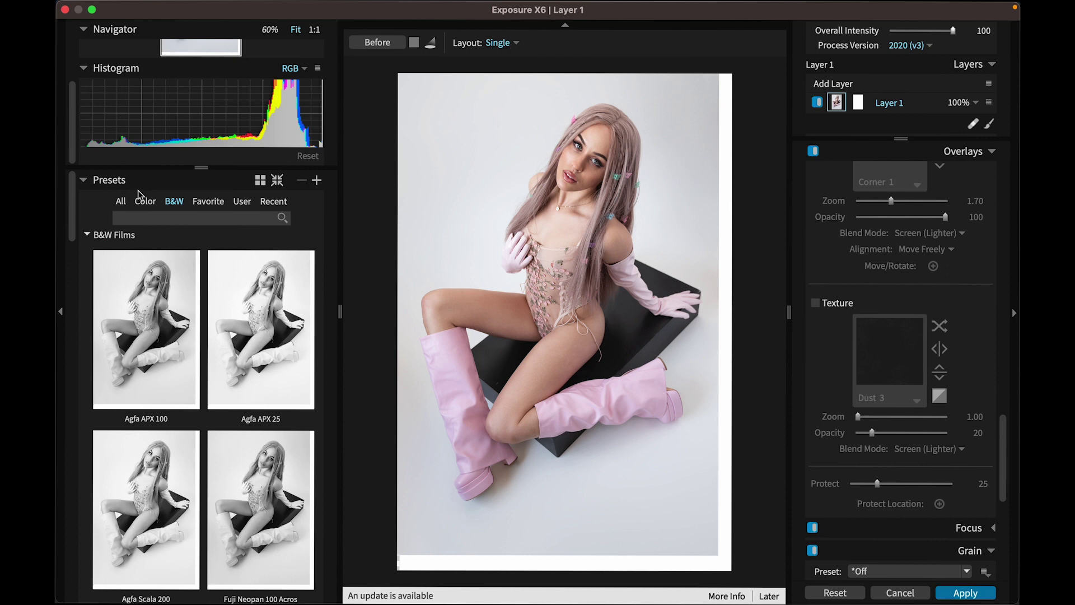
- Apply the Fuji Pro 800Z preset from the Color Films - Print presets
left_click(143, 200)
left_click(87, 327)
left_click(87, 327)
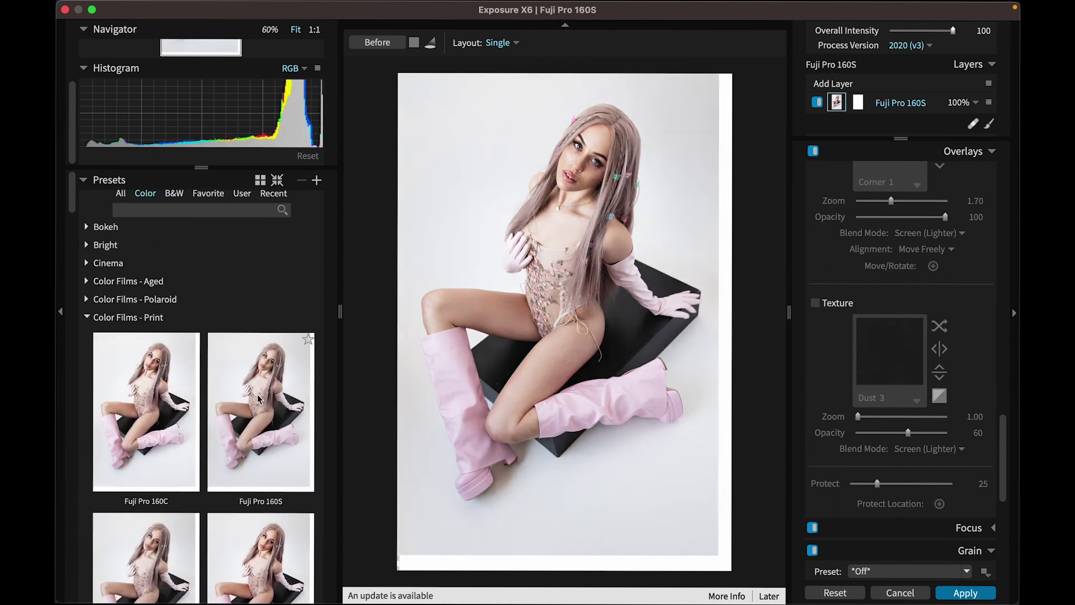
scroll(258, 399, "down", 3)
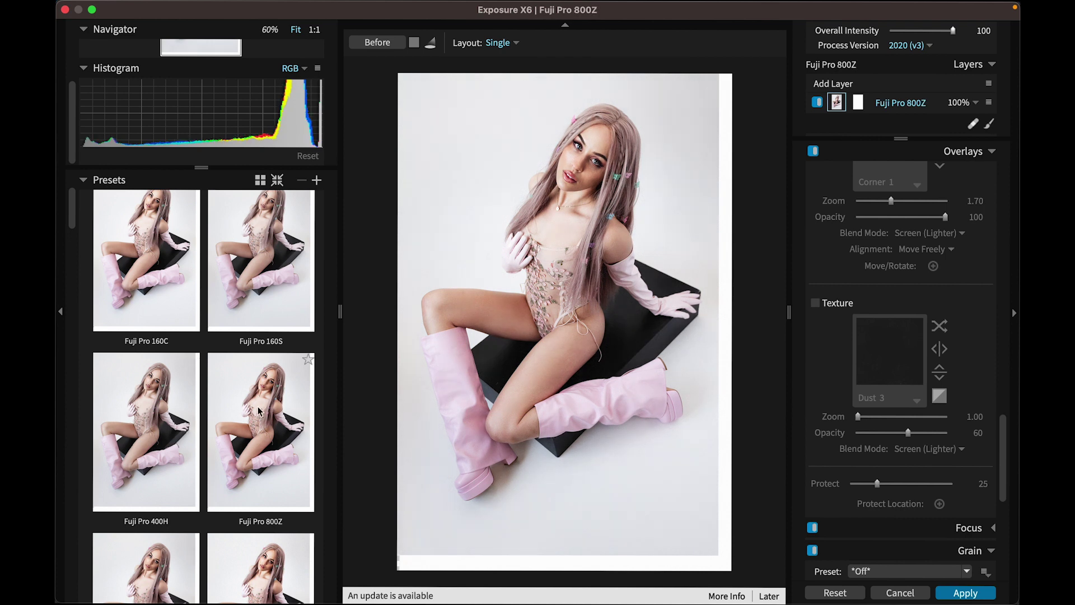
left_click(258, 410)
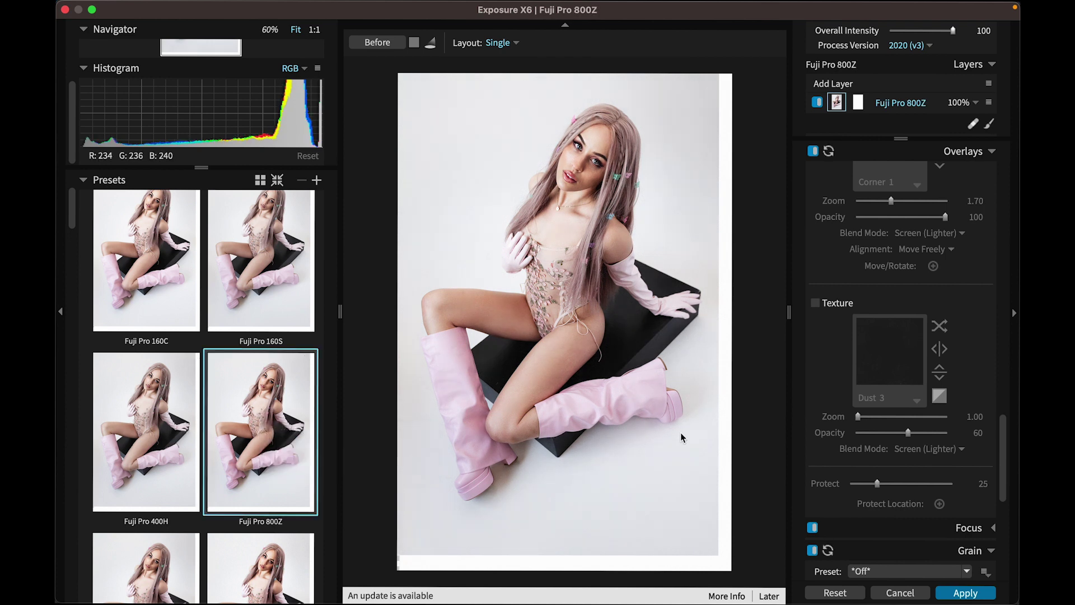
left_click(947, 596)
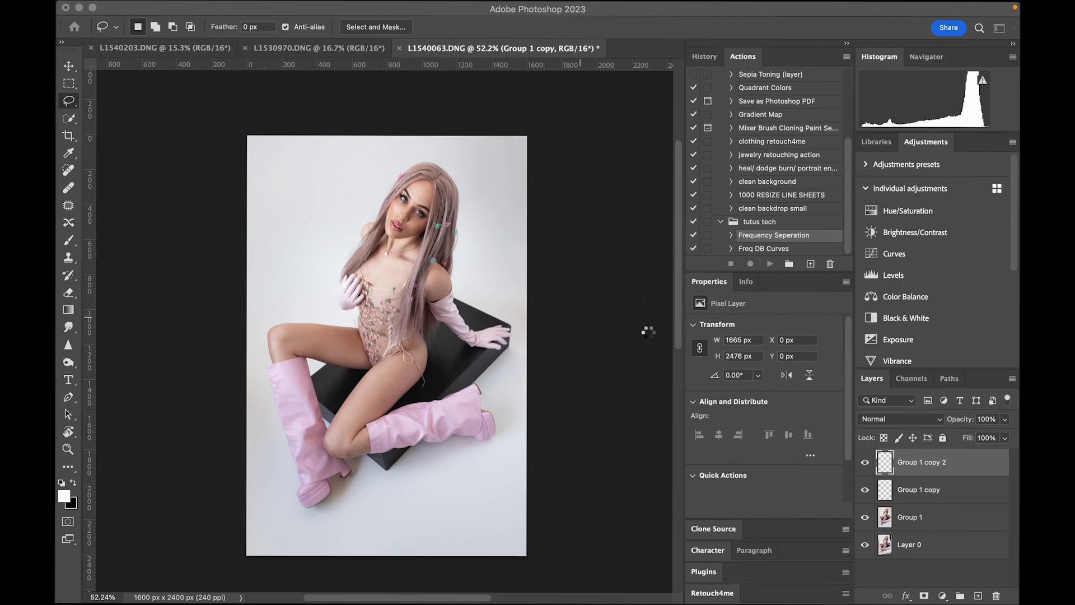
- Add a layer mask to the Fuji Pro 800Z layer and invert it to black
left_click(925, 596)
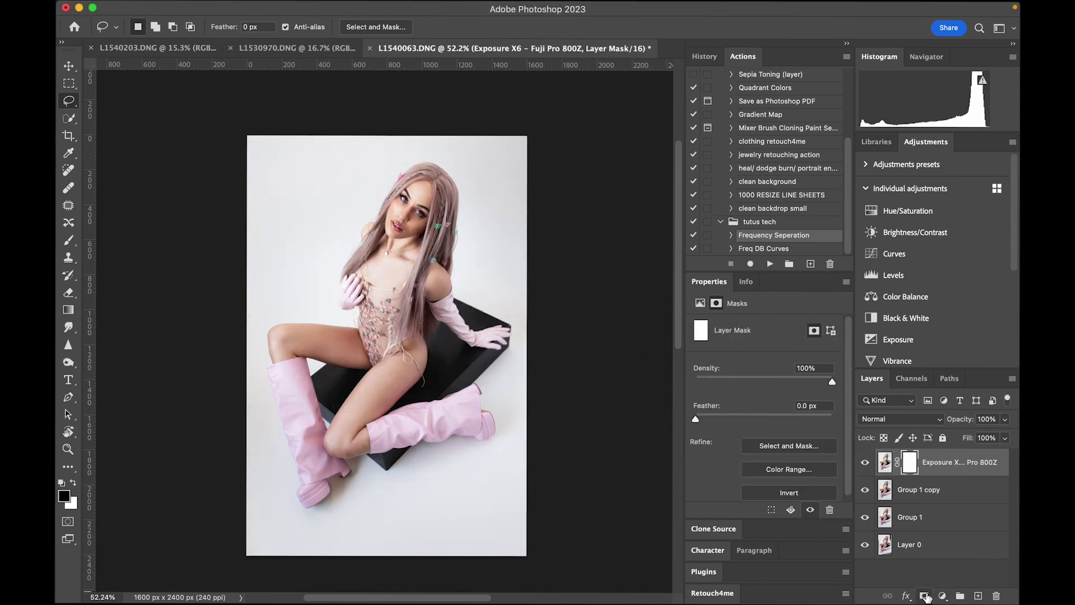
key("super+i")
key("super+plus")
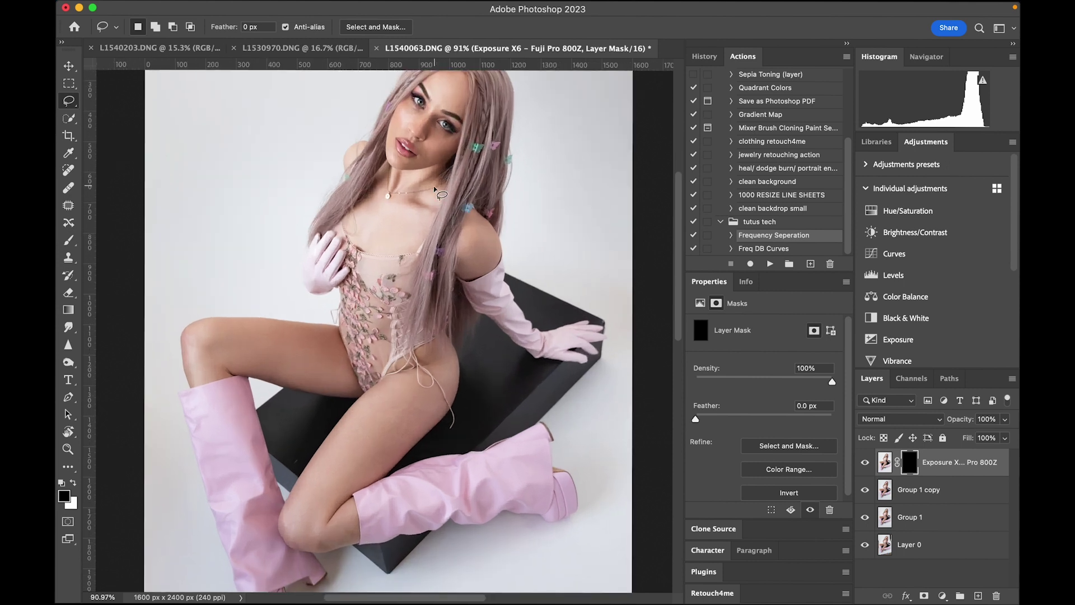
- Paint white on the Fuji Pro 800Z mask over the face with a 200 px brush at 38% flow
left_click(69, 240)
scroll(414, 216, "up", 5)
scroll(415, 216, "right", 2)
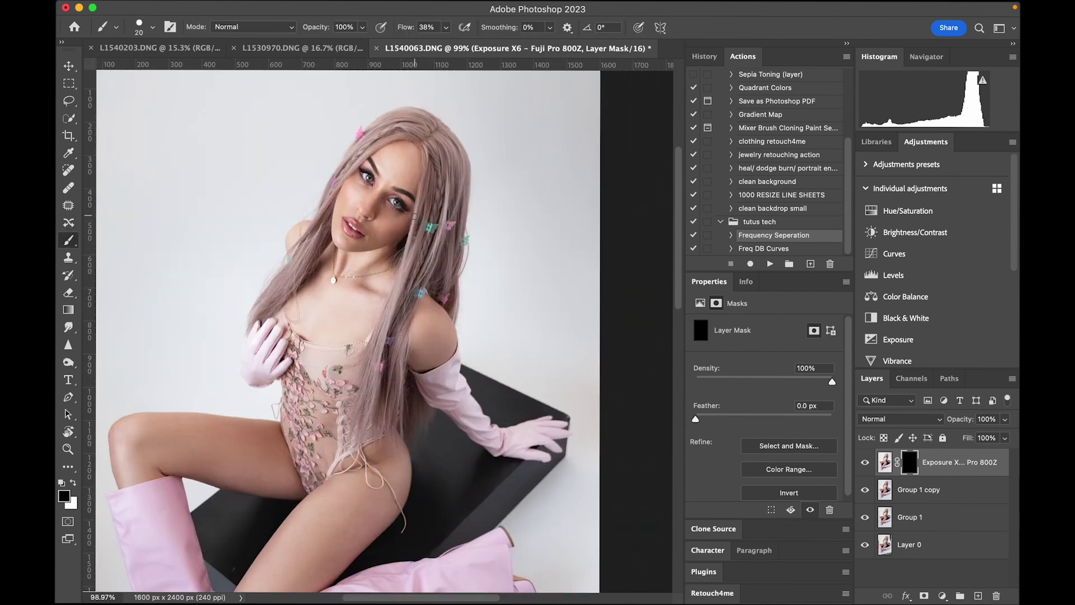
key("bracketright")
key("bracketright")
key("bracketright")
key("bracketright")
left_click(74, 483)
left_click_drag(404, 164, 370, 190)
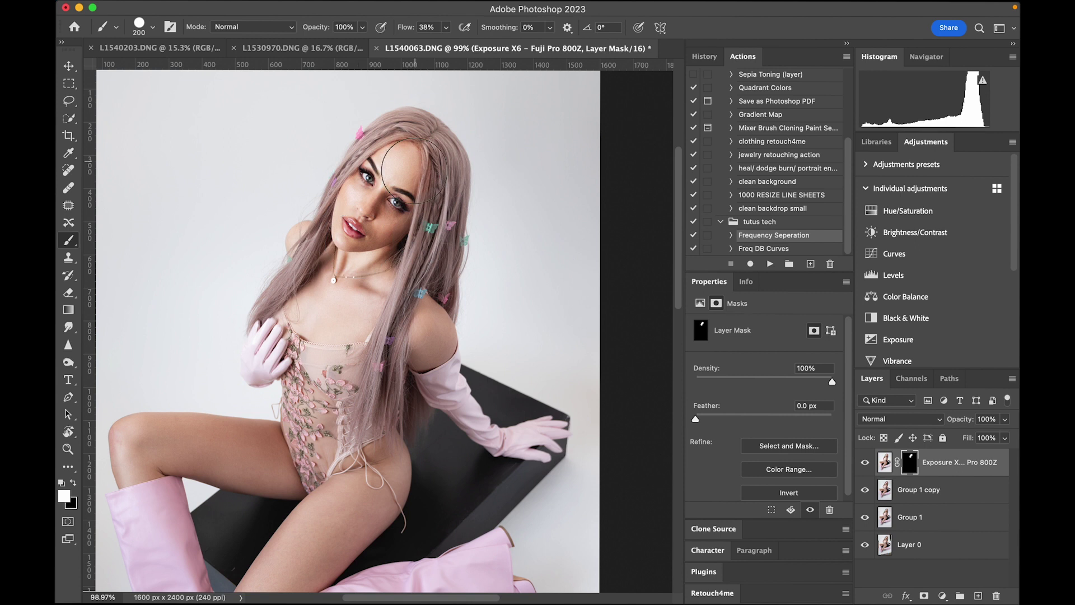
- Paint the Fuji Pro 800Z effect over the neck and the hair above the raised glove with a 150 px brush
key("bracketleft")
key("bracketleft")
key("bracketright")
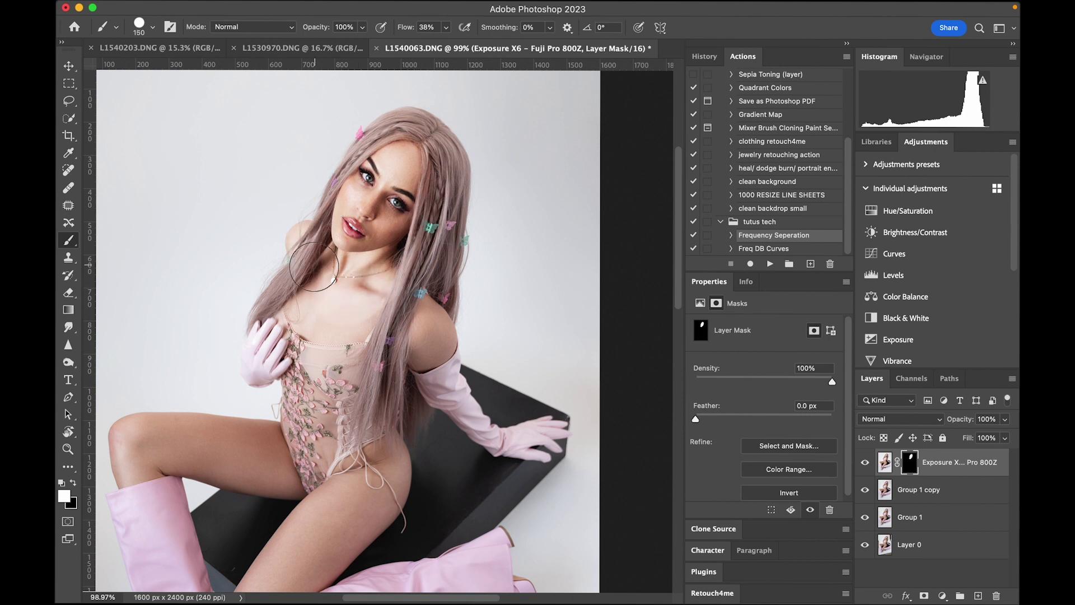
mouse_move(303, 298)
left_mouse_down()
mouse_move(276, 346)
mouse_move(306, 307)
left_mouse_up()
- Extend the white mask area over the long hair and shoulder with a 250 px brush, reducing it to 90 px at the glove's edge
key("shift+bracketleft")
key("bracketright")
key("bracketright")
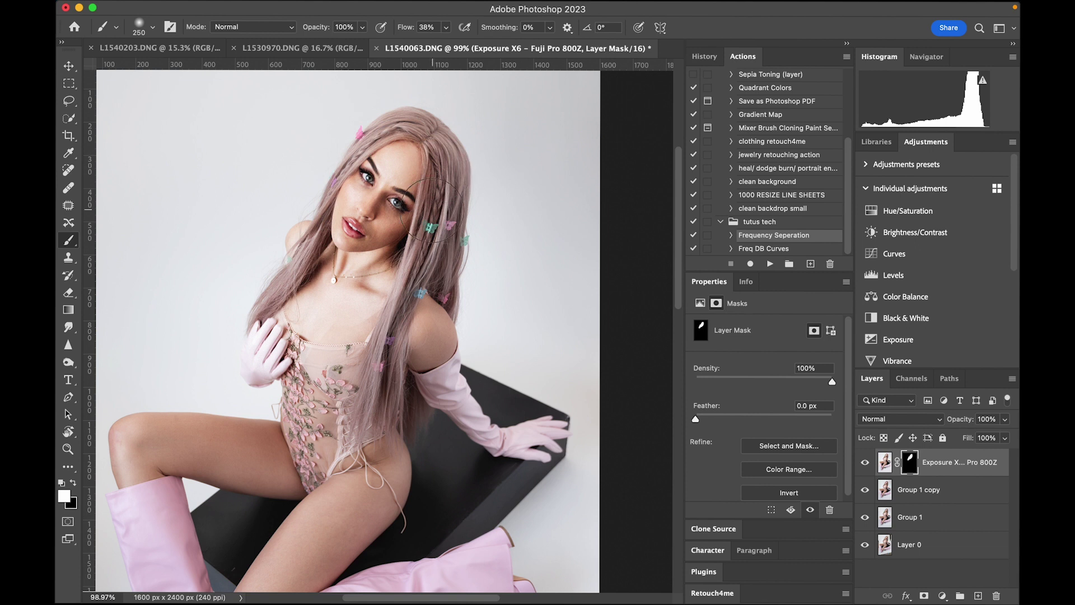
key("bracketleft")
key("bracketleft")
key("bracketleft")
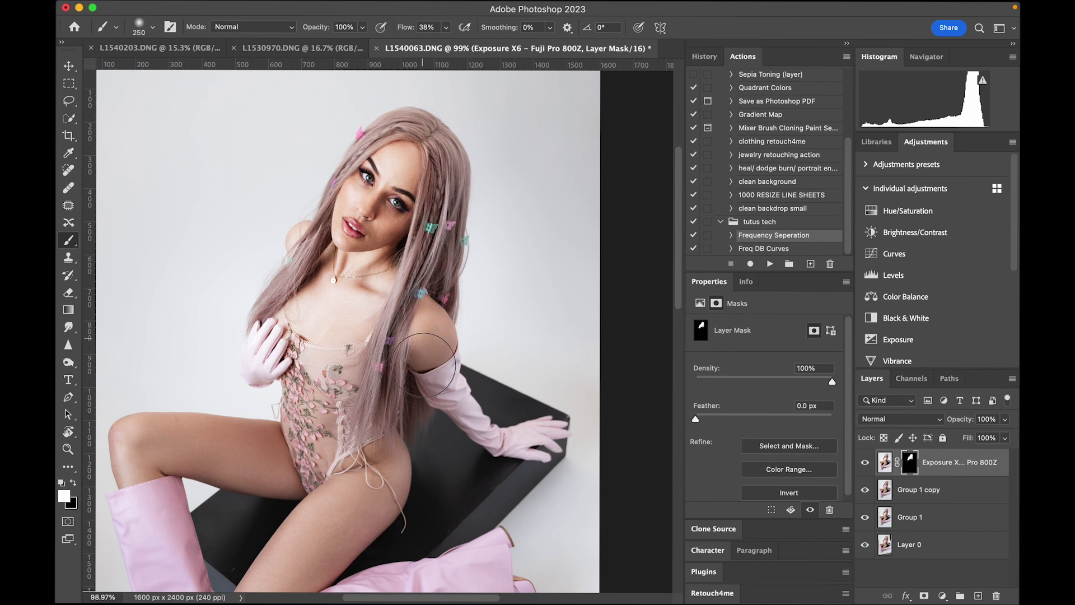
key("bracketleft")
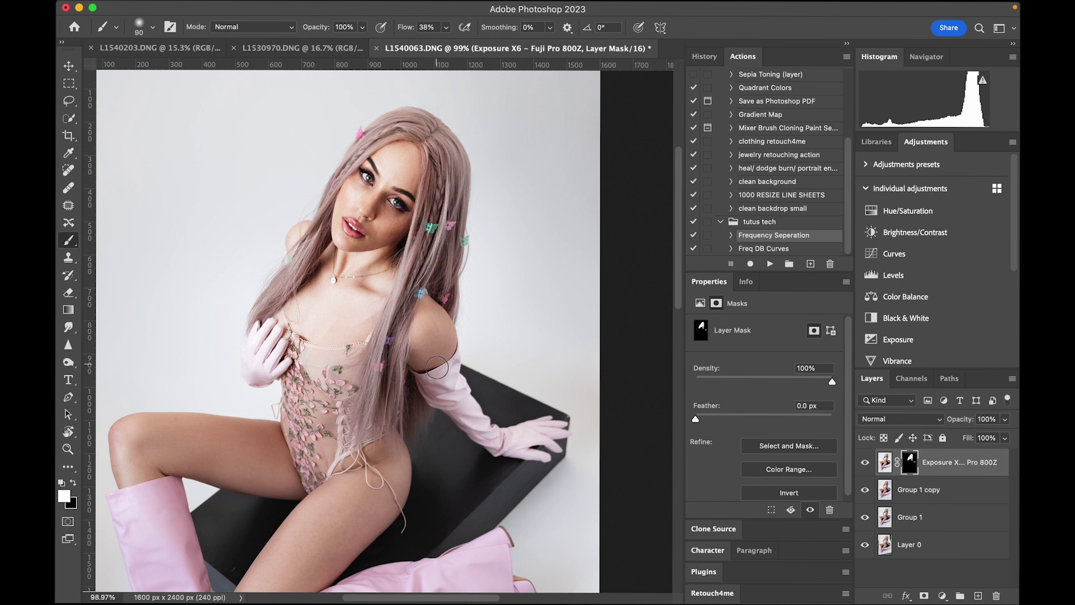
- Paint the film effect over the bodysuit and down the folded thigh to the knee with a 200 px brush
scroll(448, 349, "down", 5)
key("bracketright")
key("bracketright")
key("bracketright")
key("bracketright")
key("bracketright")
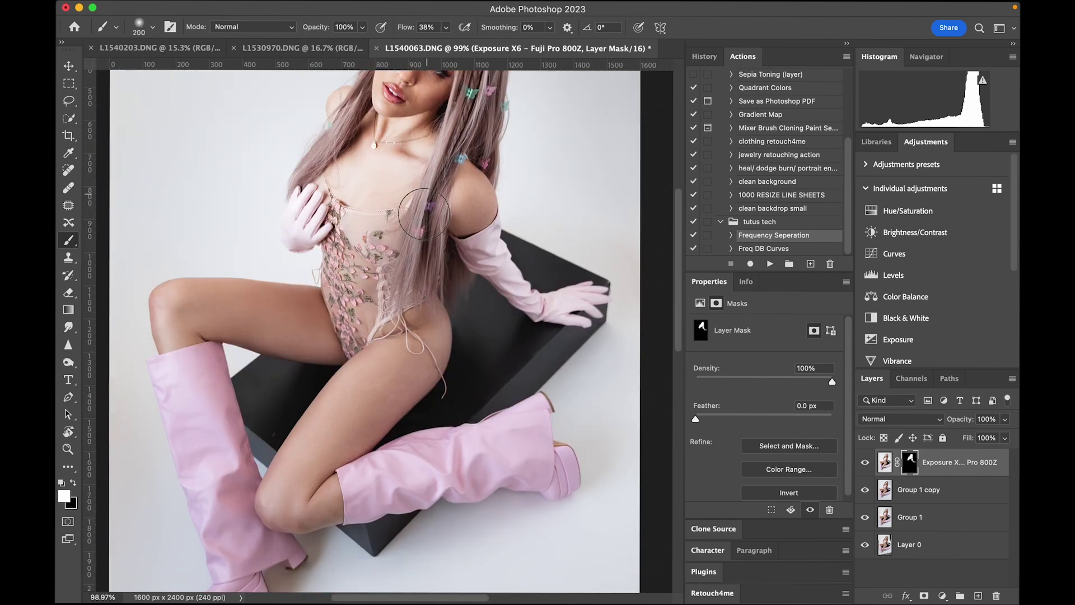
mouse_move(394, 302)
left_mouse_down()
mouse_move(359, 316)
mouse_move(353, 269)
mouse_move(351, 309)
mouse_move(376, 345)
mouse_move(408, 350)
mouse_move(426, 329)
mouse_move(395, 385)
mouse_move(335, 431)
mouse_move(374, 368)
mouse_move(282, 502)
mouse_move(307, 493)
left_mouse_up()
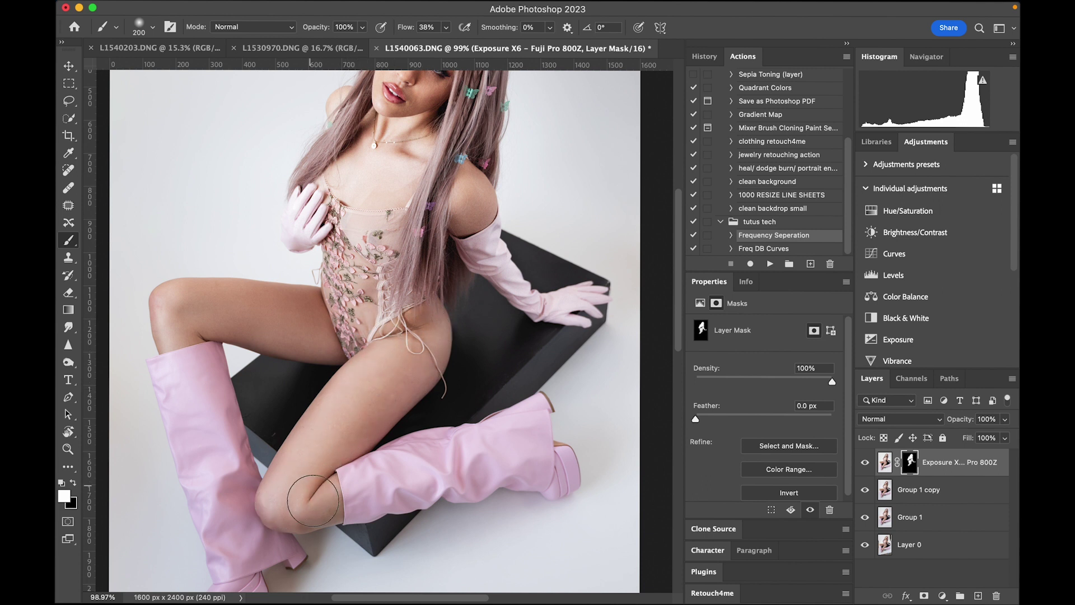
- Reveal the film effect on the reclining boot with a smaller brush
key("bracketleft")
mouse_move(519, 429)
left_mouse_down()
mouse_move(532, 415)
mouse_move(353, 478)
mouse_move(443, 457)
mouse_move(353, 492)
mouse_move(504, 455)
mouse_move(563, 467)
left_mouse_up()
key("bracketright")
key("bracketright")
key("bracketright")
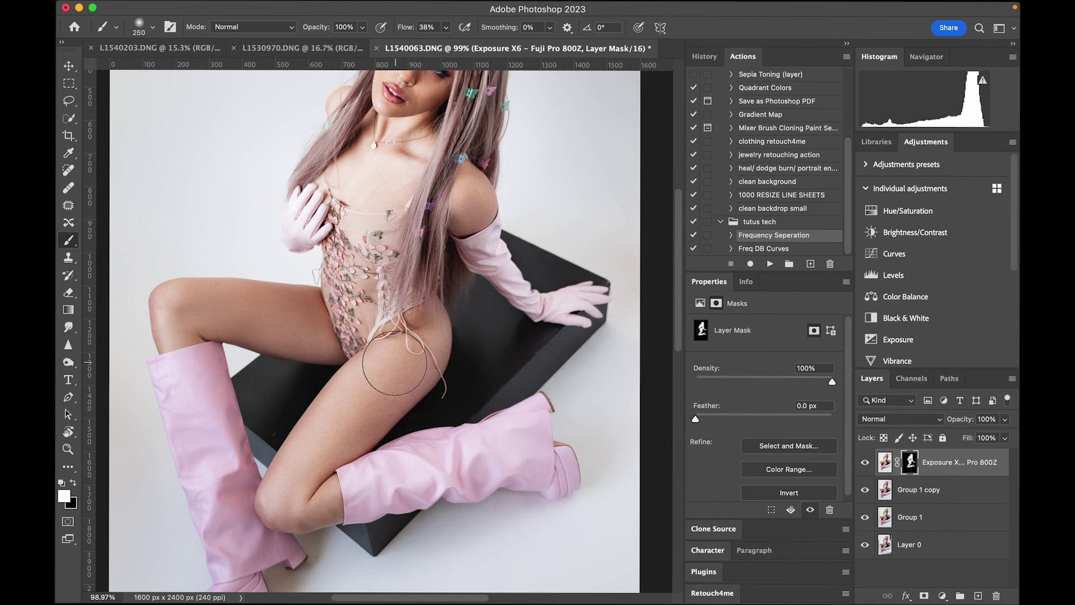
- Paint white on the mask over the raised leg and upright boot, adjusting the brush size to fit
key("bracketleft")
key("bracketleft")
scroll(196, 348, "down", 4)
mouse_move(189, 299)
left_mouse_down()
mouse_move(173, 269)
mouse_move(207, 343)
mouse_move(233, 444)
mouse_move(230, 486)
mouse_move(218, 329)
mouse_move(228, 314)
mouse_move(232, 422)
mouse_move(203, 258)
left_mouse_up()
key("bracketleft")
key("bracketright")
key("bracketright")
key("bracketright")
mouse_move(300, 225)
left_mouse_down()
mouse_move(378, 248)
mouse_move(408, 225)
mouse_move(362, 315)
mouse_move(281, 392)
left_mouse_up()
- Examine the masked film effect on the torso, hair and face, and then across the whole image
key("bracketright")
key("bracketright")
scroll(264, 414, "up", 5)
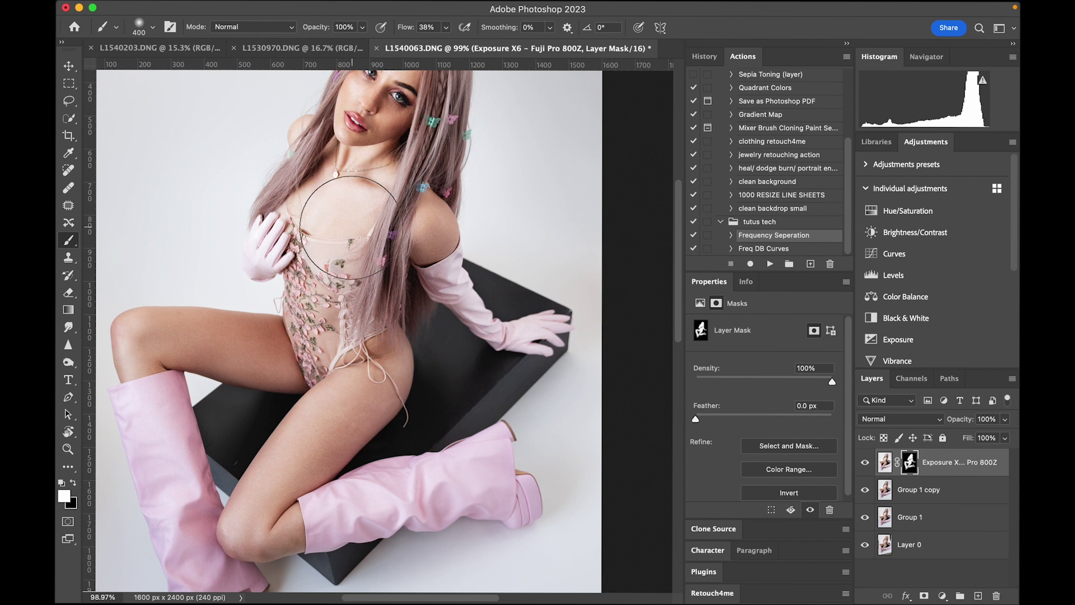
key("bracketleft")
scroll(381, 213, "up", 3)
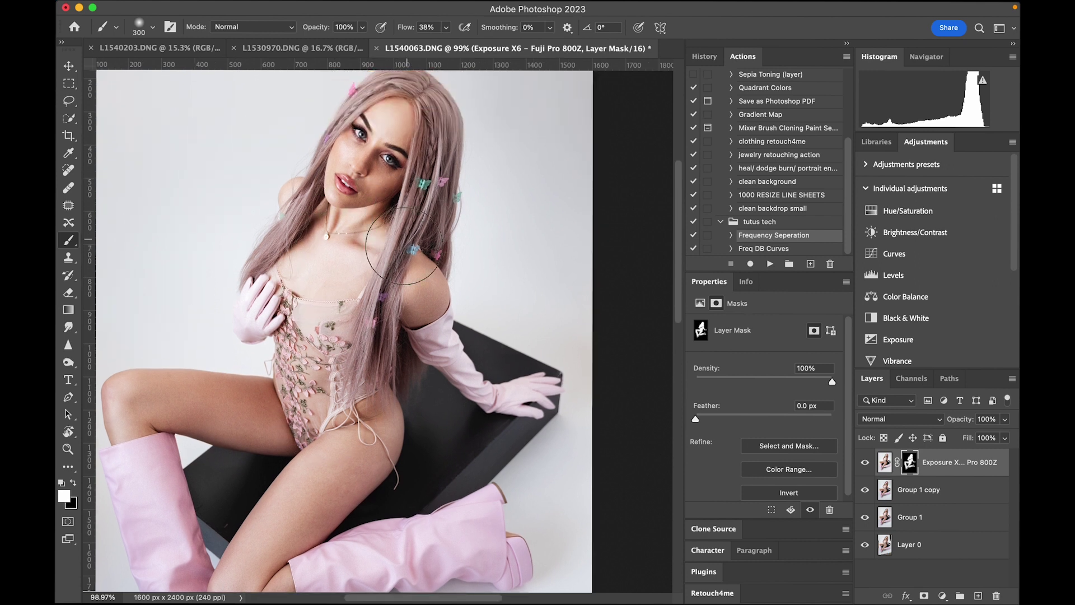
scroll(399, 271, "down", 2)
scroll(399, 271, "down", 3)
scroll(413, 272, "up", 2)
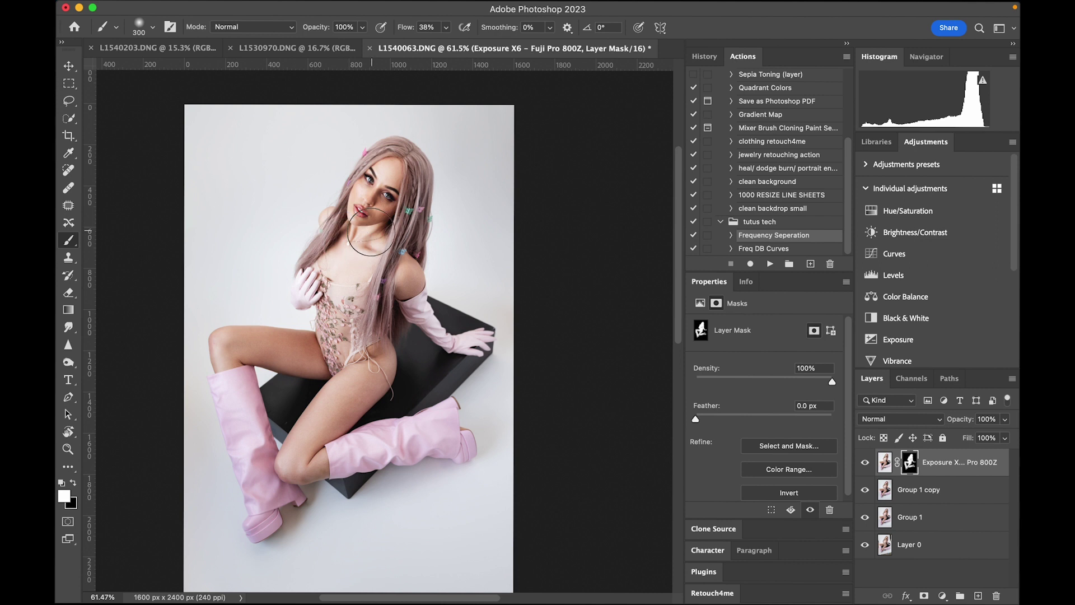
- Compare the whole portrait with the Exposure X6 Fuji Pro 800Z layer hidden and shown, examining it at several magnifications
left_click(867, 464)
left_click(866, 464)
left_click(866, 463)
left_click(867, 464)
left_click(865, 463)
left_click(866, 463)
left_click(865, 463)
left_click(865, 463)
scroll(563, 266, "down", 3)
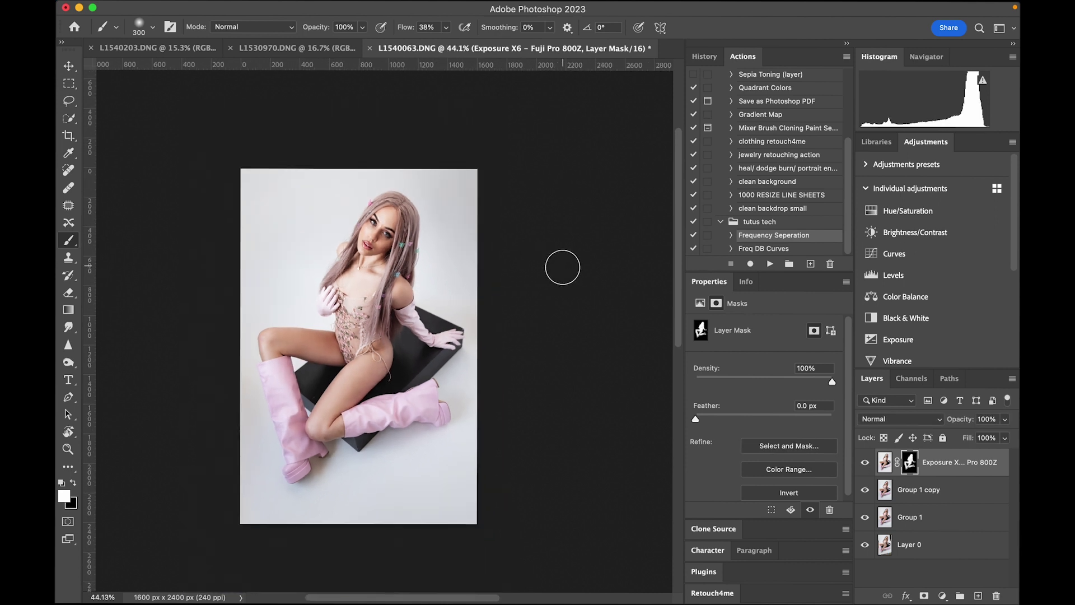
scroll(330, 174, "down", 3)
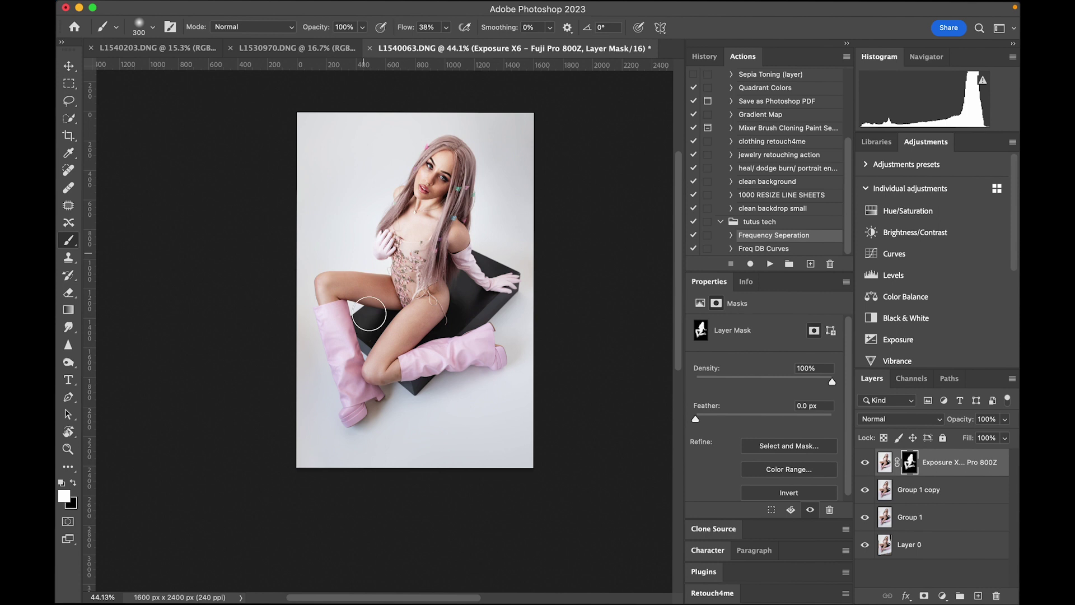
scroll(280, 253, "up", 3)
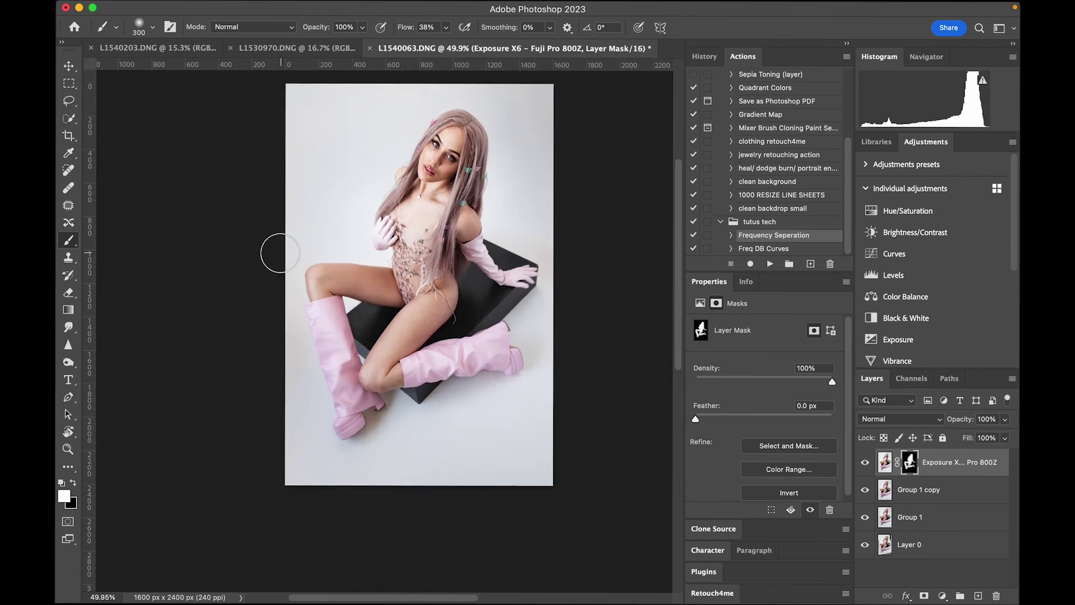
key("bracketleft")
key("bracketleft")
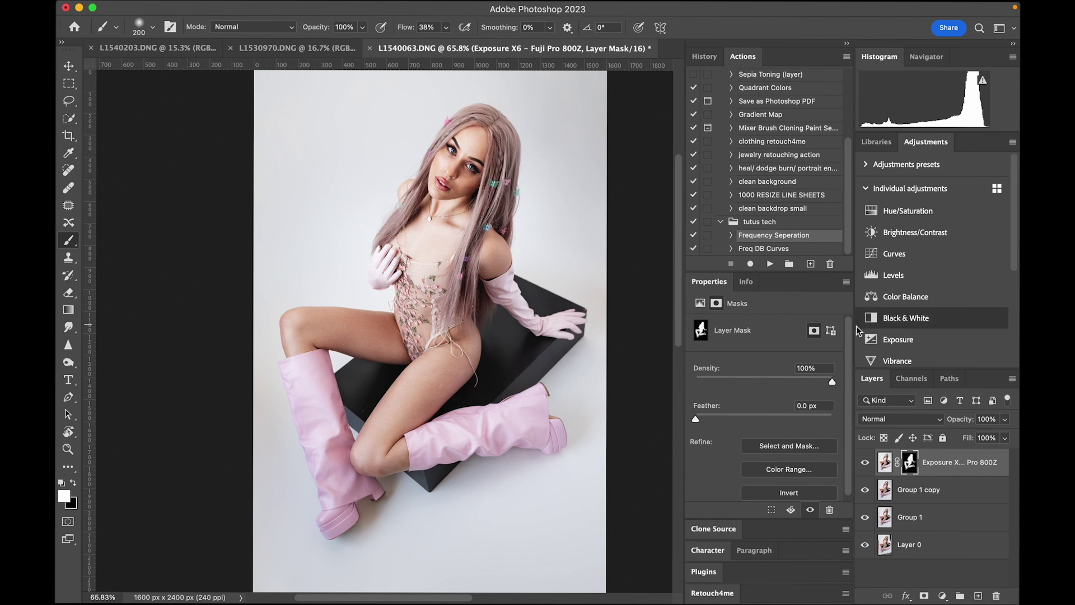
- Add a Curves adjustment layer above the film effect and set its midtone point to input 143, output 150
left_click(895, 253)
left_click_drag(788, 405, 789, 409)
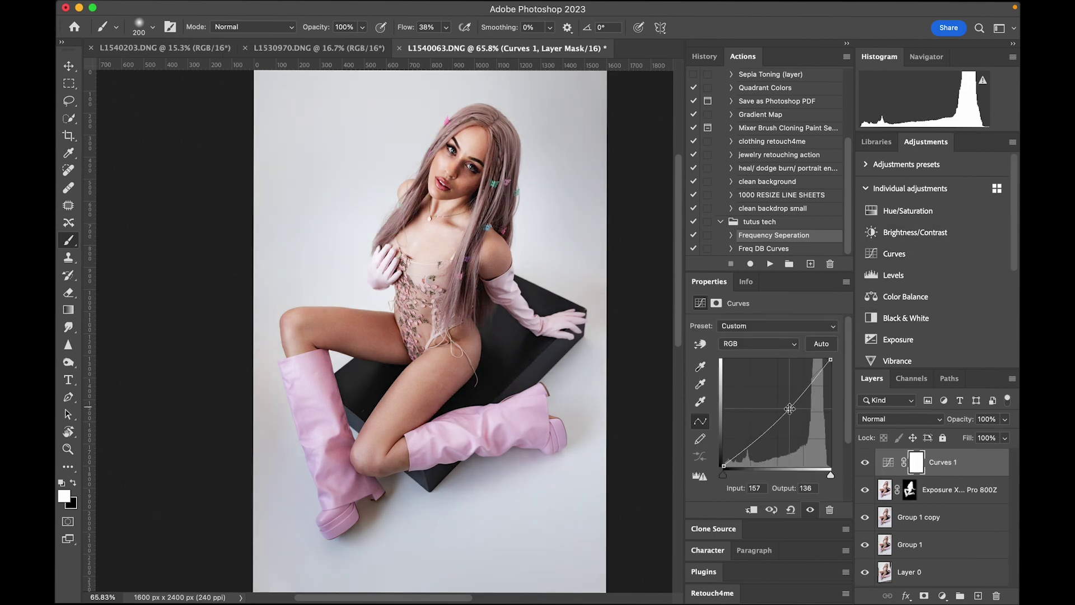
key("Delete")
key("super+minus")
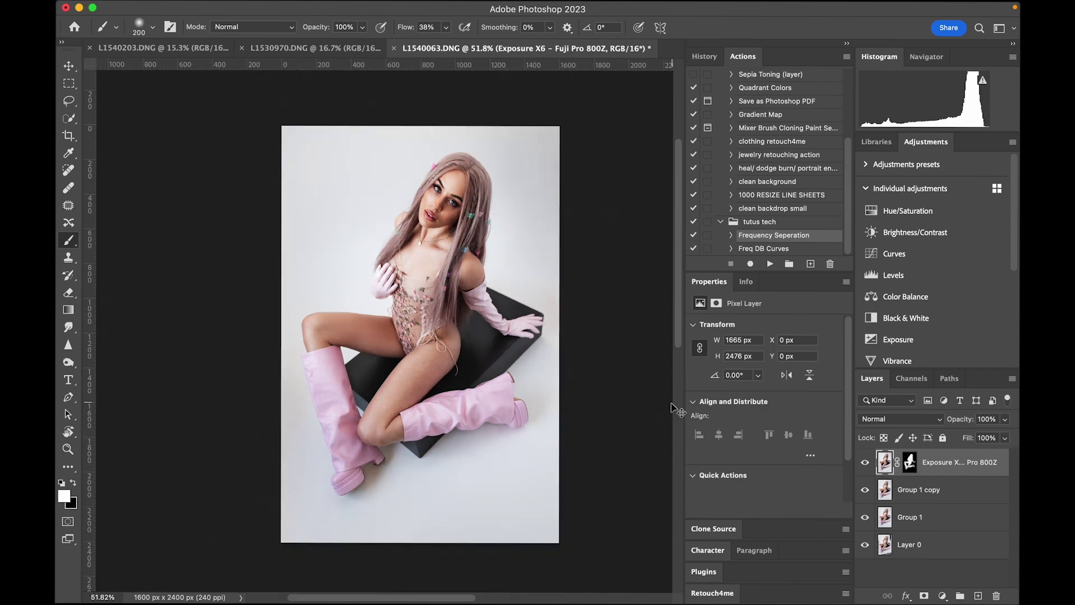
key("super+z")
mouse_move(790, 410)
left_mouse_down()
mouse_move(776, 386)
mouse_move(784, 403)
left_mouse_up()
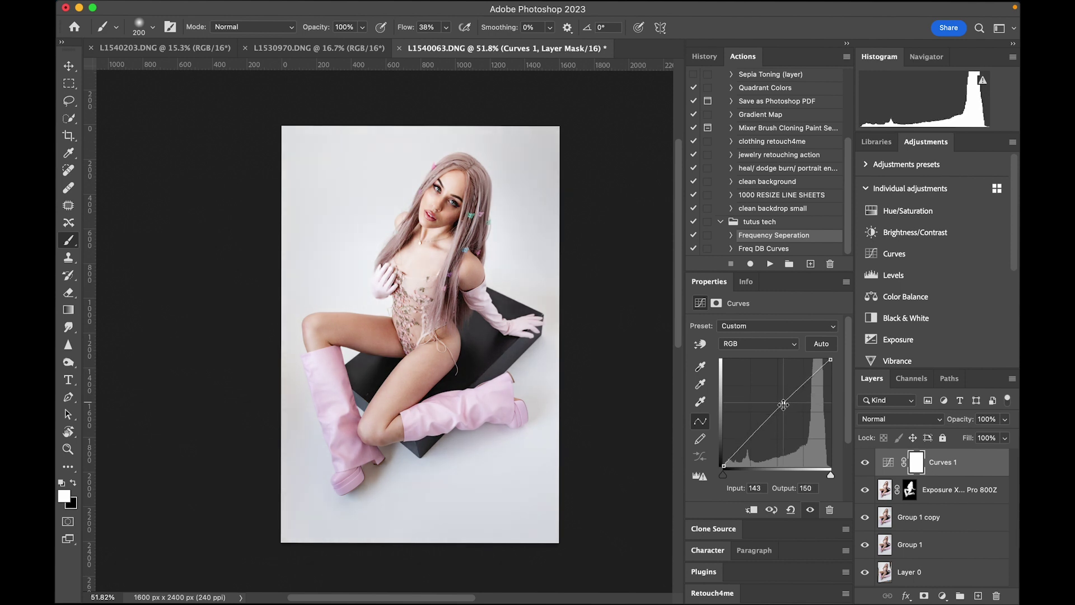
- Compare the portrait without and with the Curves adjustment and the Exposure X6 layer, keeping both in place
key("BackSpace")
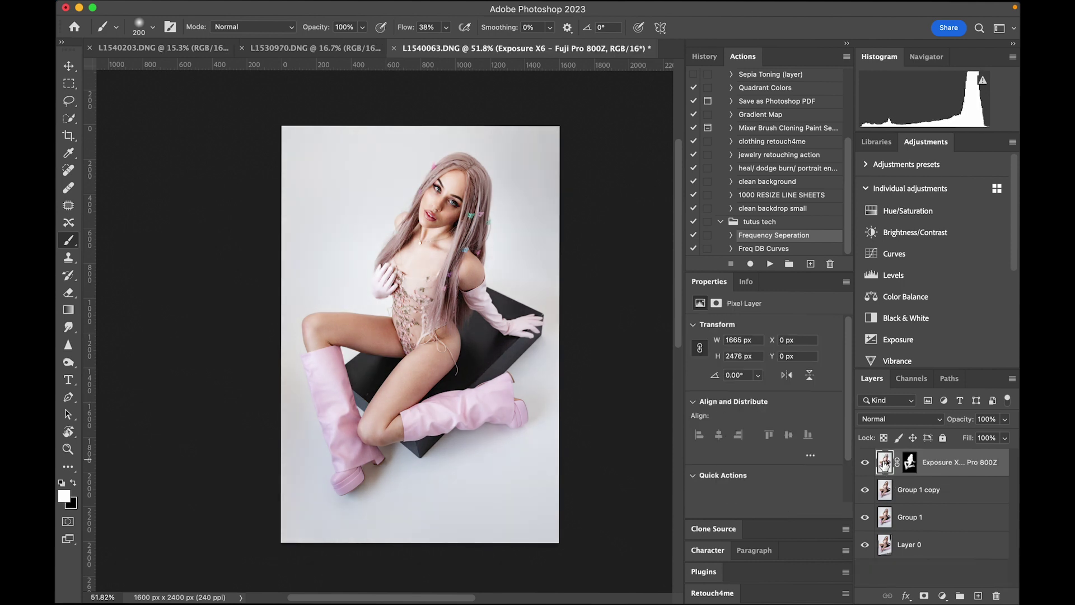
left_click(865, 464)
left_click(866, 464)
left_click(866, 464)
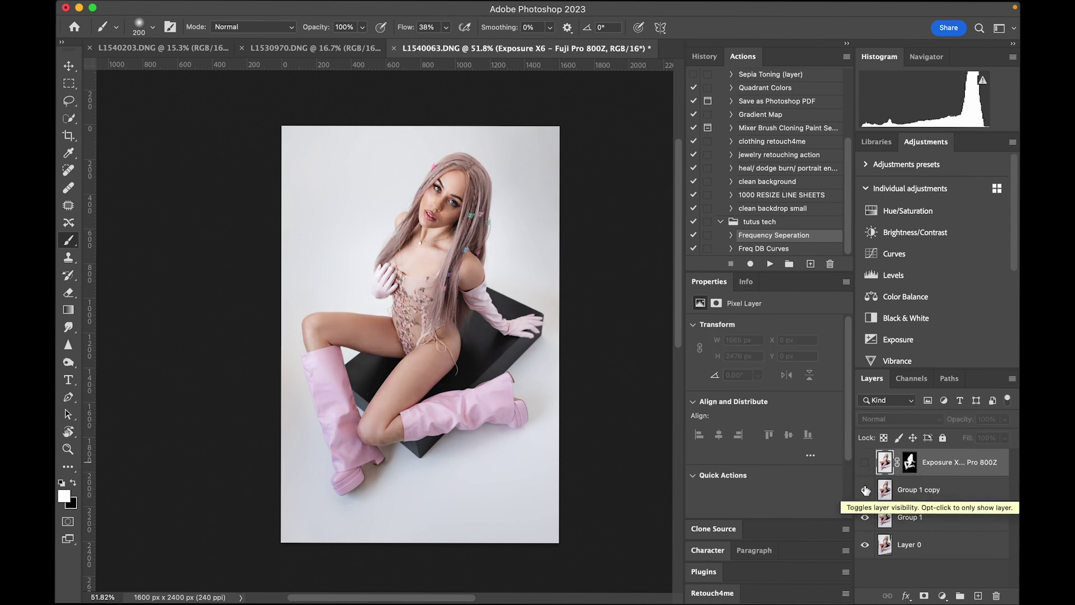
left_click(865, 465)
key("super+z")
left_click(865, 464)
left_click(865, 464)
left_click(866, 465)
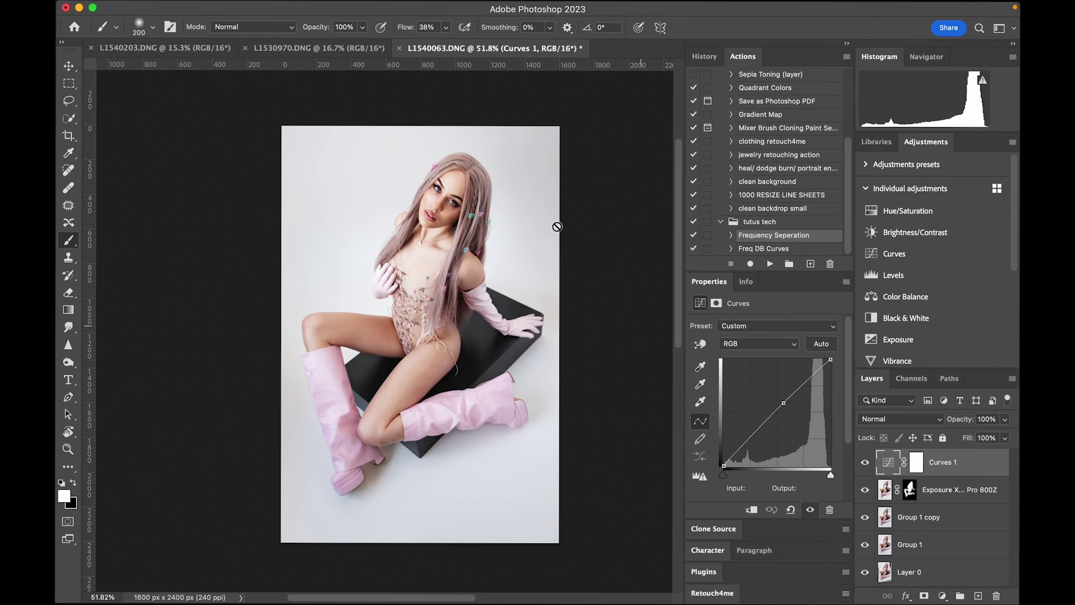
- Switch to L1530970.DNG and crop it to 1600 × 2400 px at 240 px/in, extending the canvas beyond the photo's left edge
left_click(317, 47)
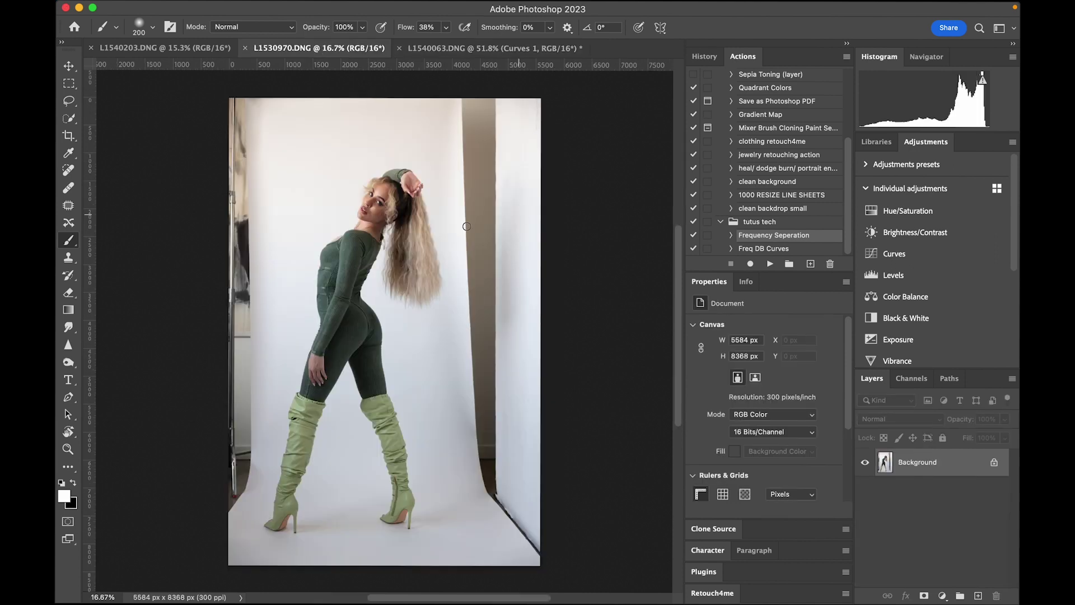
left_click(70, 138)
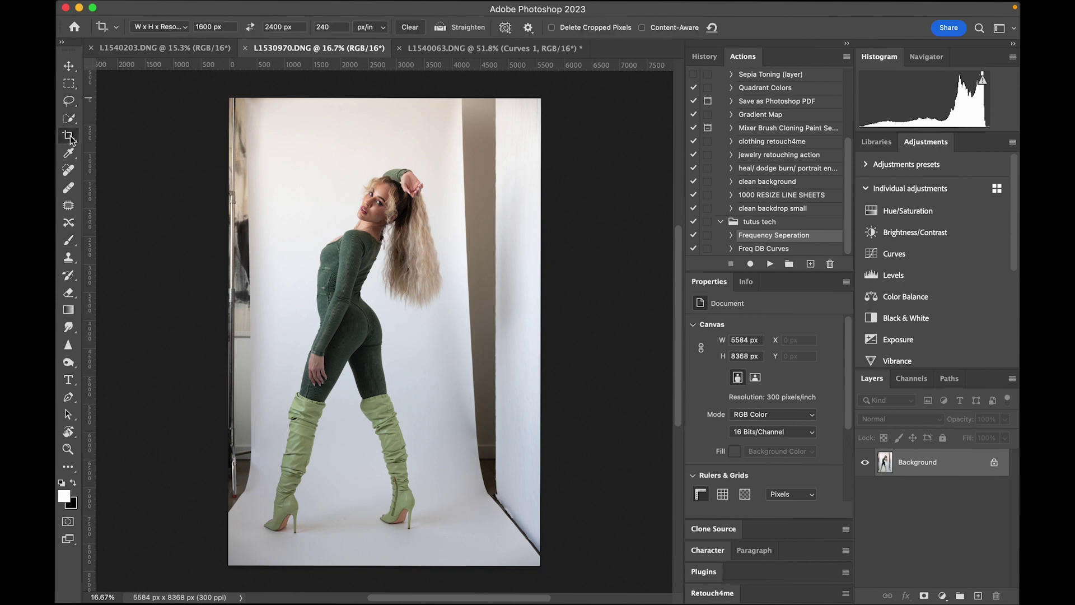
left_click_drag(219, 100, 689, 602)
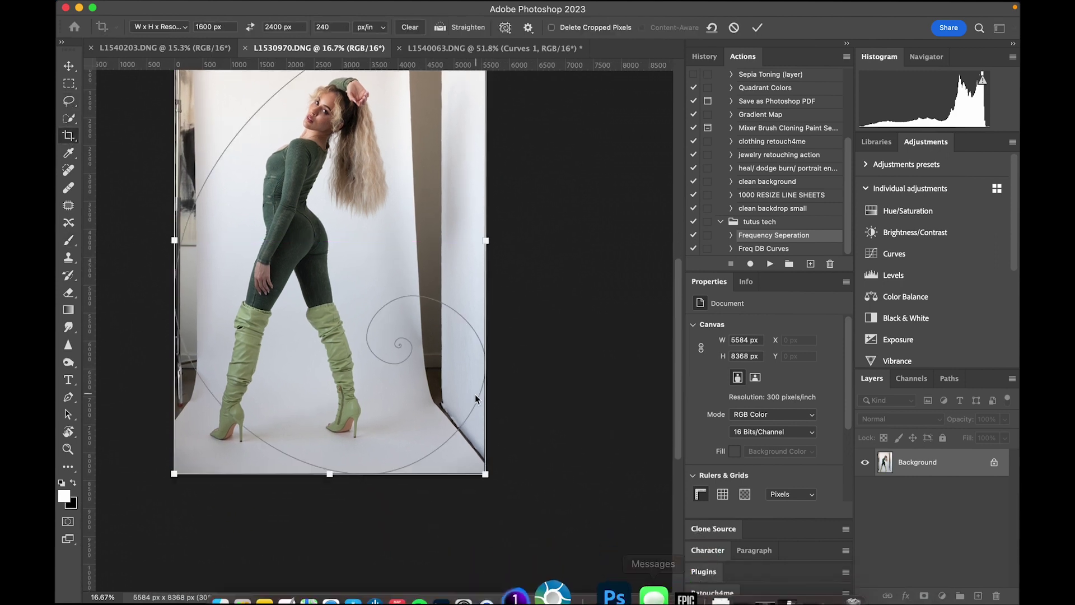
left_click_drag(385, 319, 353, 323)
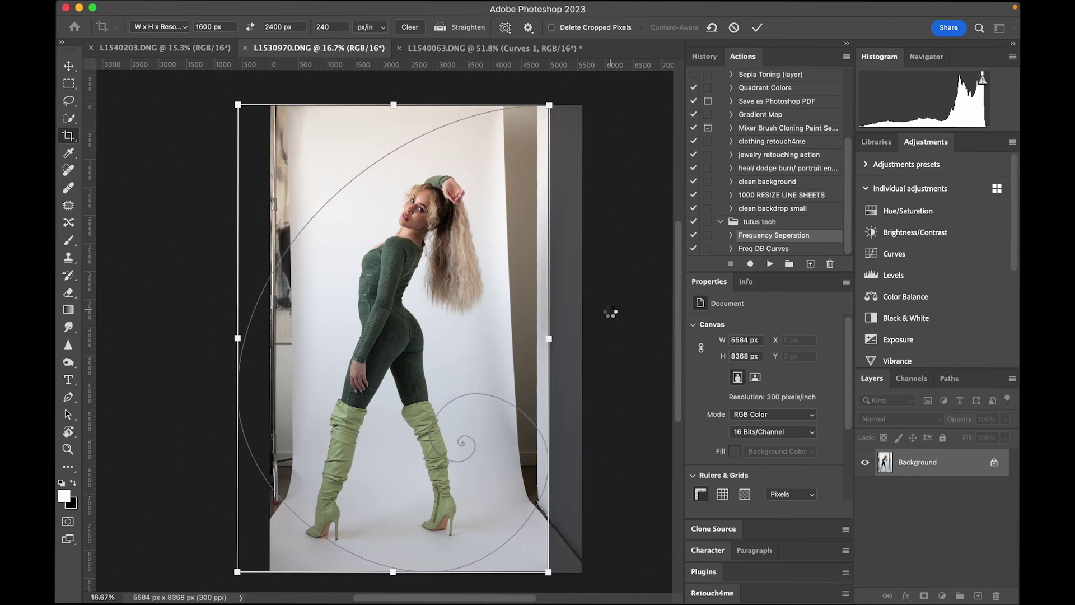
scroll(367, 188, "up", 5)
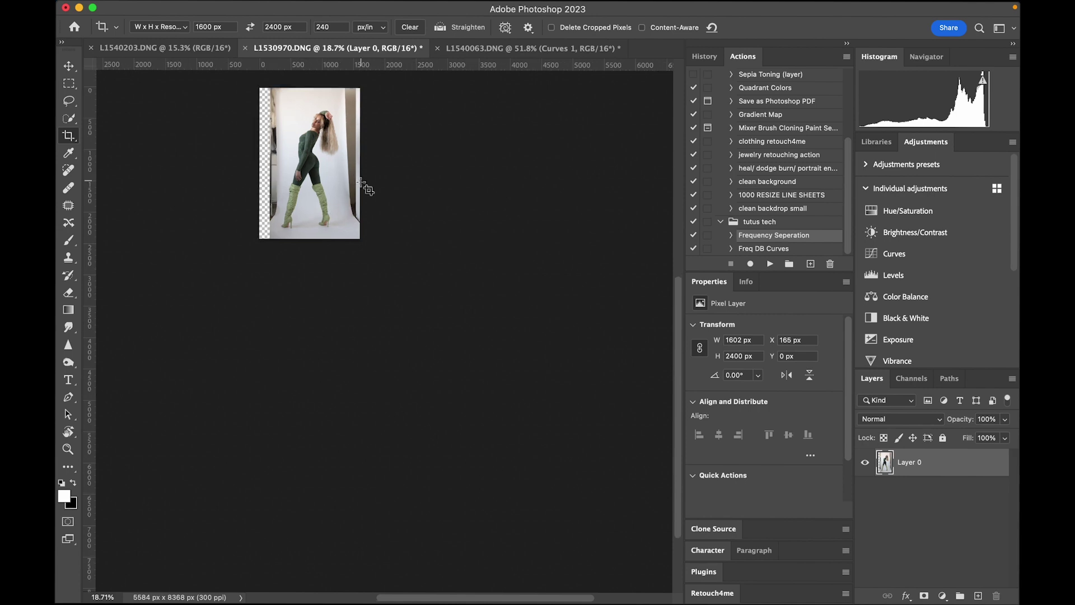
- Crop the full-length photo slightly tighter around the model, keeping the 1600 × 2400 px format
left_click(204, 90)
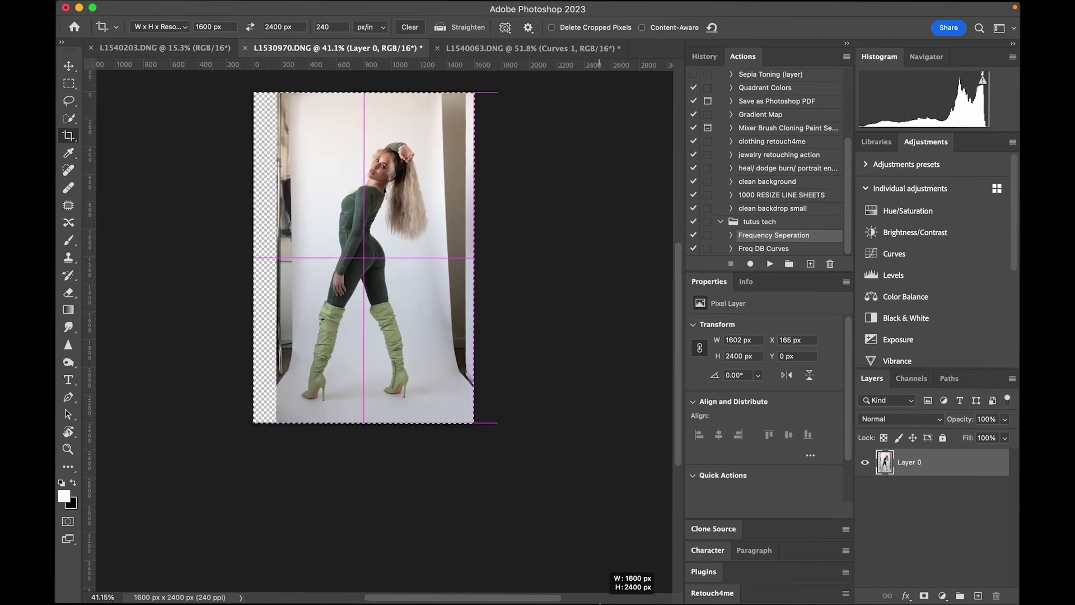
left_click_drag(497, 253, 497, 253)
key("Return")
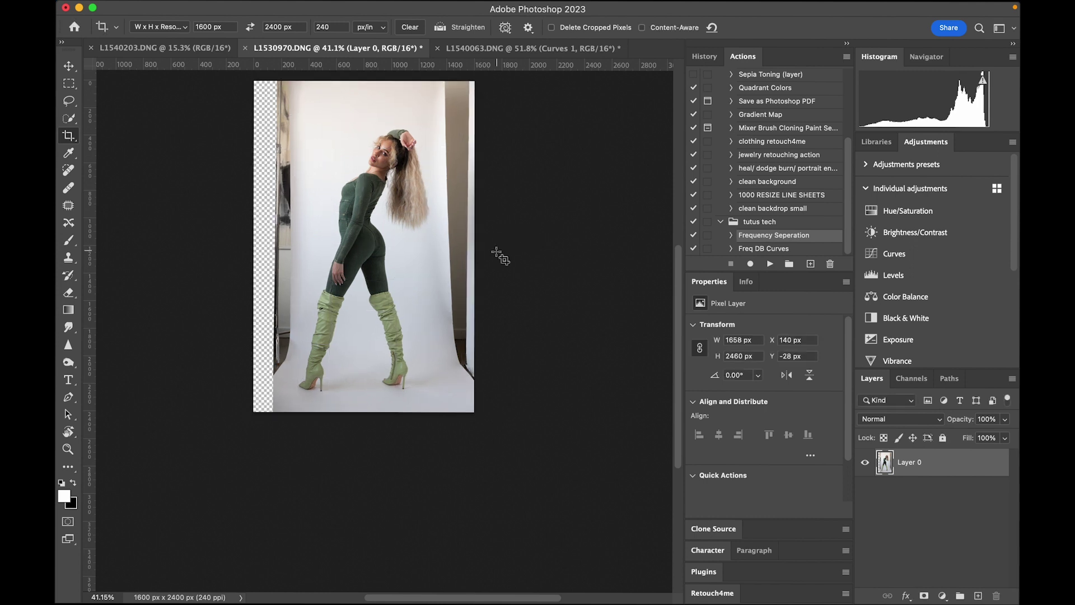
- Lasso the empty canvas and studio clutter left of the model, and add the backdrop edge and wall on the right to the selection
scroll(261, 182, "up", 5)
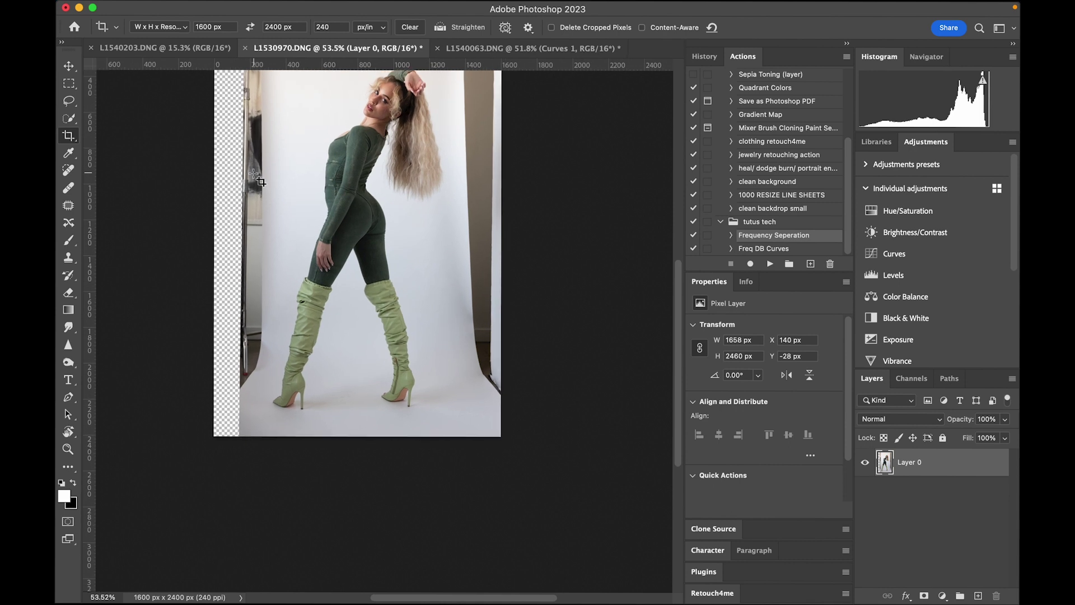
left_click(68, 103)
left_click_drag(289, 147, 290, 158)
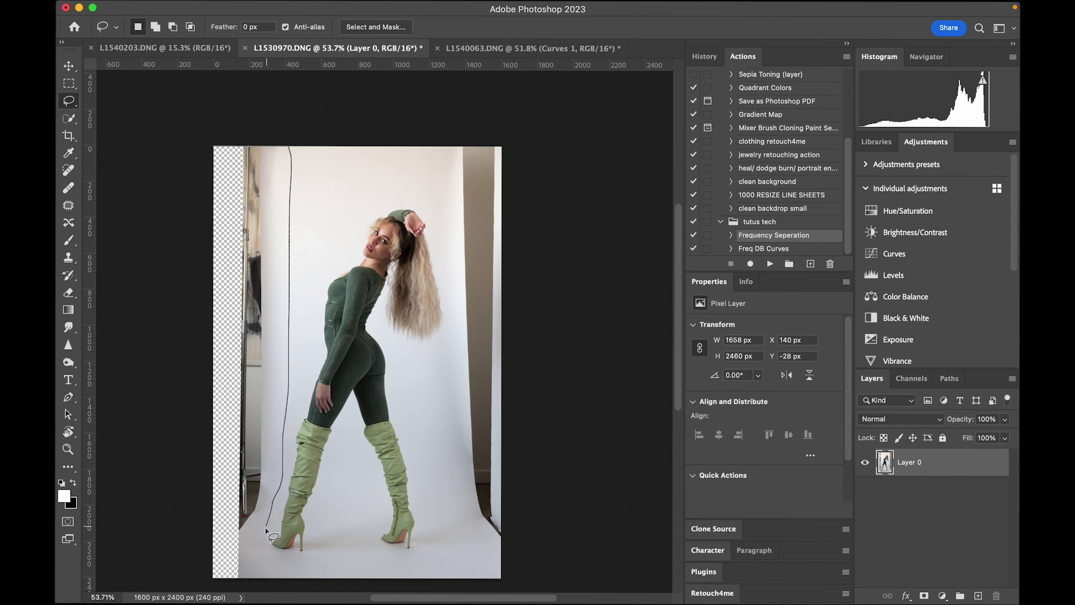
mouse_move(258, 598)
left_mouse_down()
mouse_move(136, 125)
mouse_move(192, 92)
left_mouse_up()
key("shift")
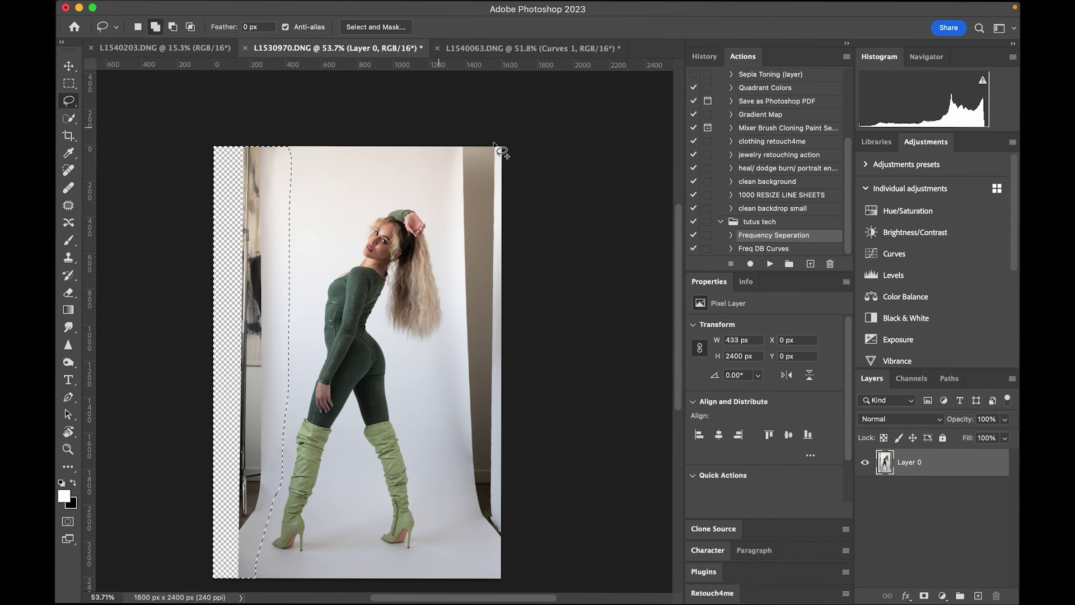
mouse_move(446, 268)
left_mouse_down()
mouse_move(459, 352)
mouse_move(455, 521)
left_mouse_up()
mouse_move(484, 568)
left_mouse_down()
mouse_move(619, 264)
mouse_move(619, 235)
left_mouse_up()
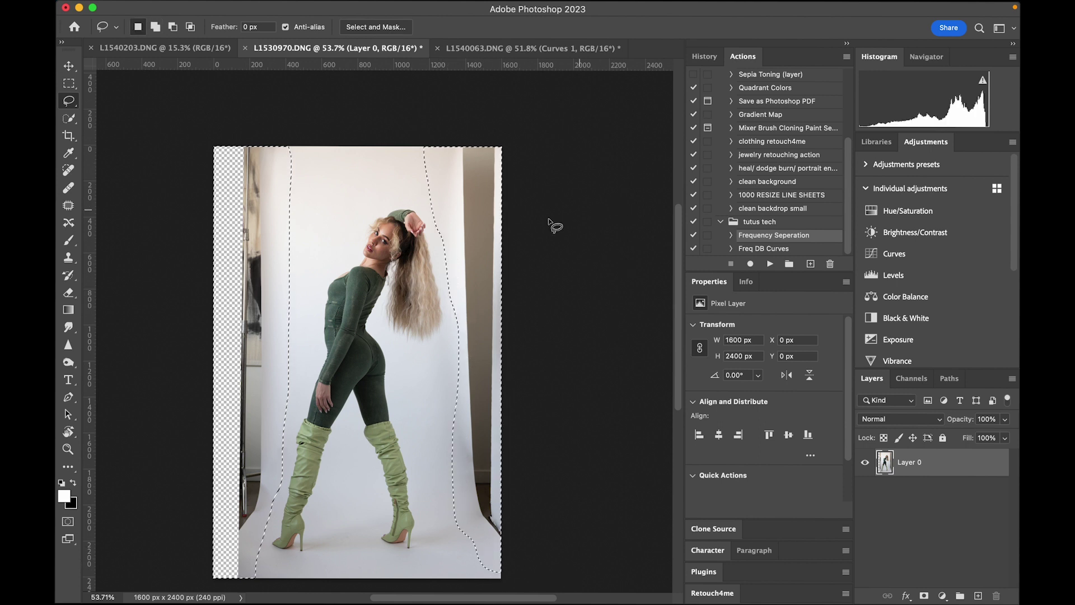
- Try filling the selected side strips with Content-Aware contents, Color Adaptation and 100% opacity, and undo the fill
right_click(475, 214)
left_click(491, 407)
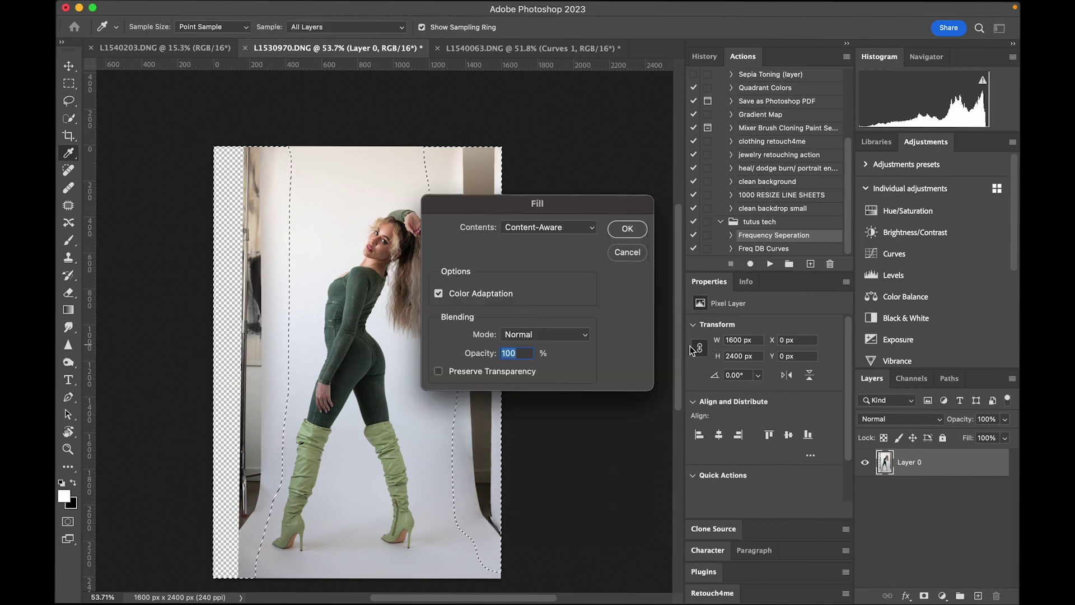
left_click(626, 230)
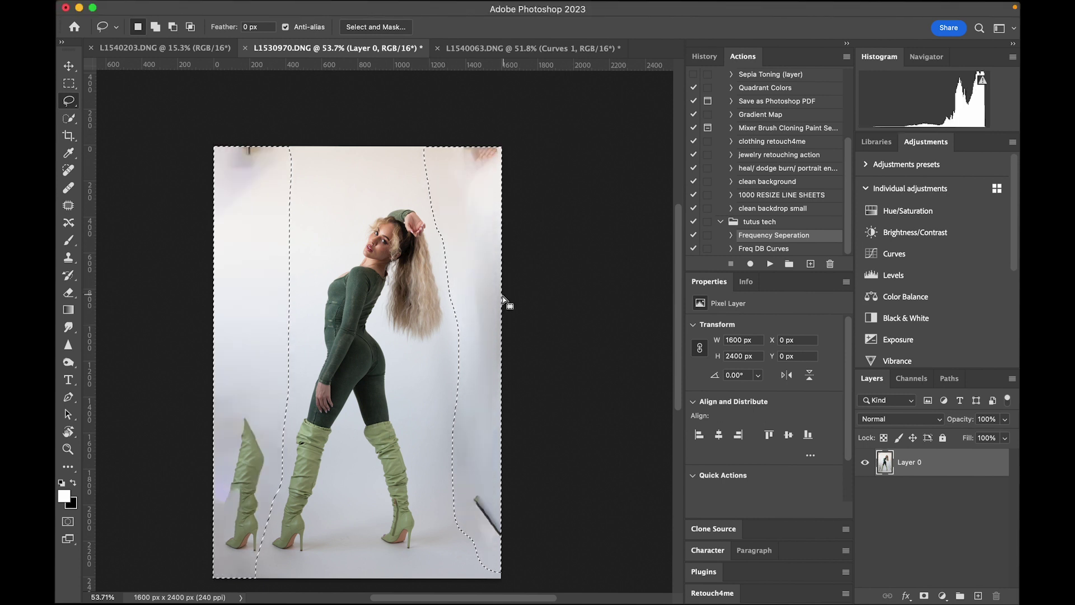
key("super+z")
- Fill the selected side strips using Content-Aware Fill with Auto sampling, output to a new layer, and deselect
right_click(483, 285)
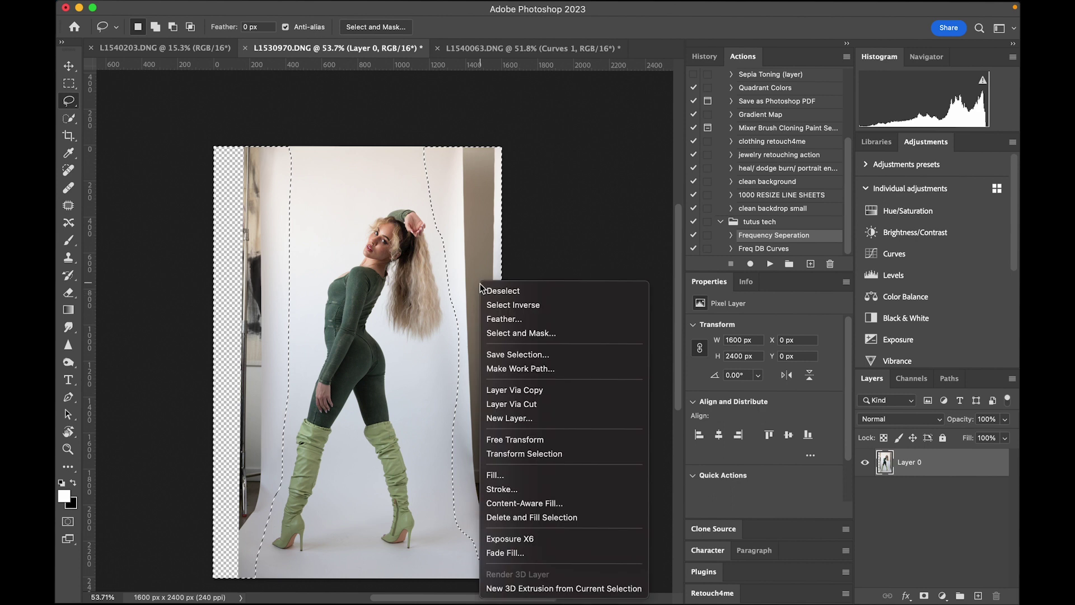
left_click(530, 504)
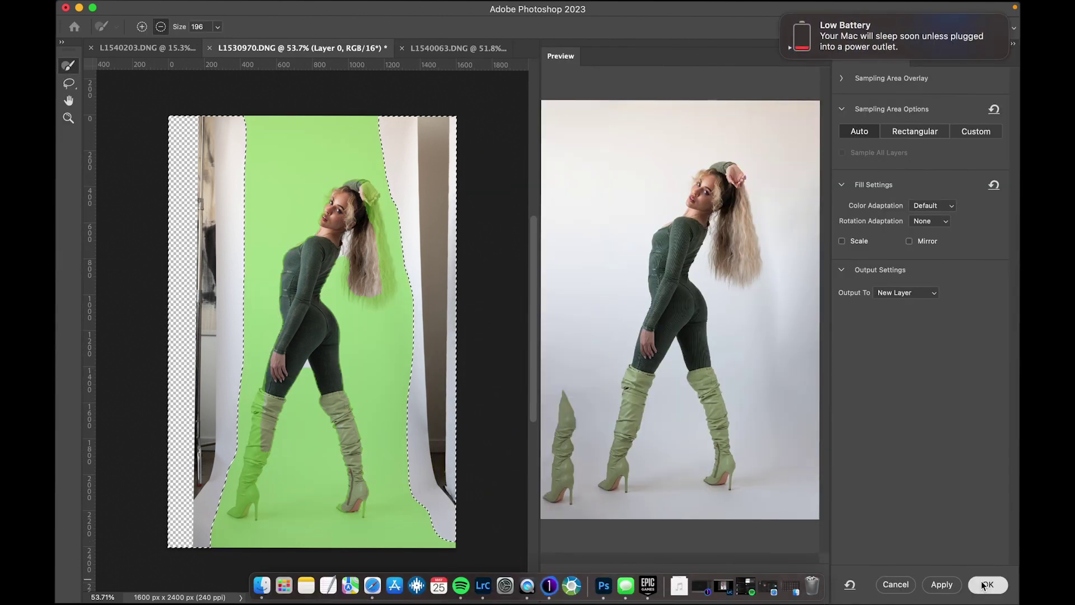
left_click(986, 585)
left_click(784, 14)
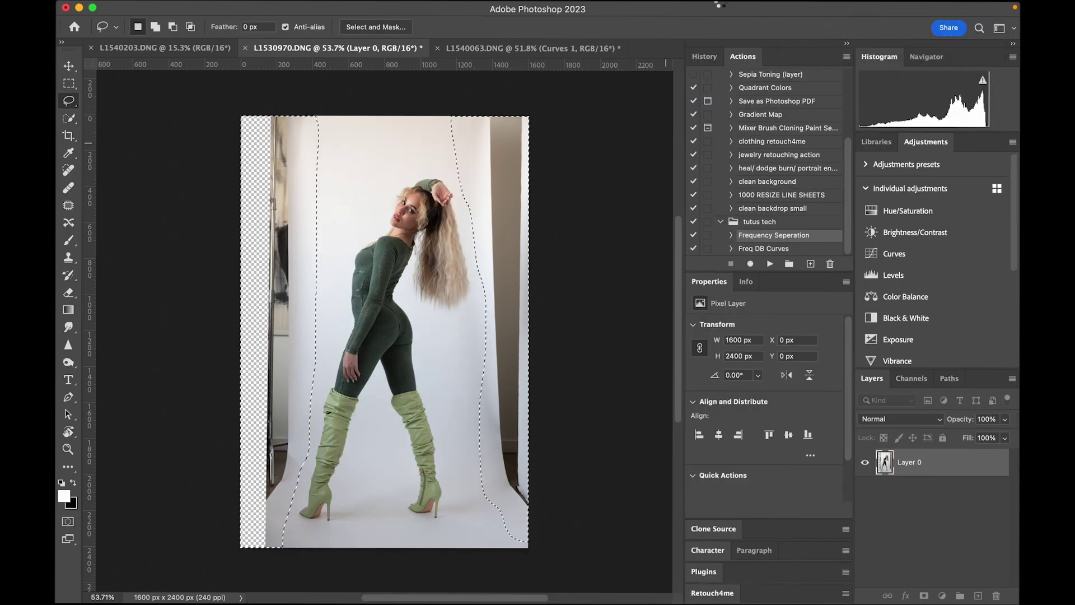
left_click(806, 8)
left_click(806, 9)
key("super+d")
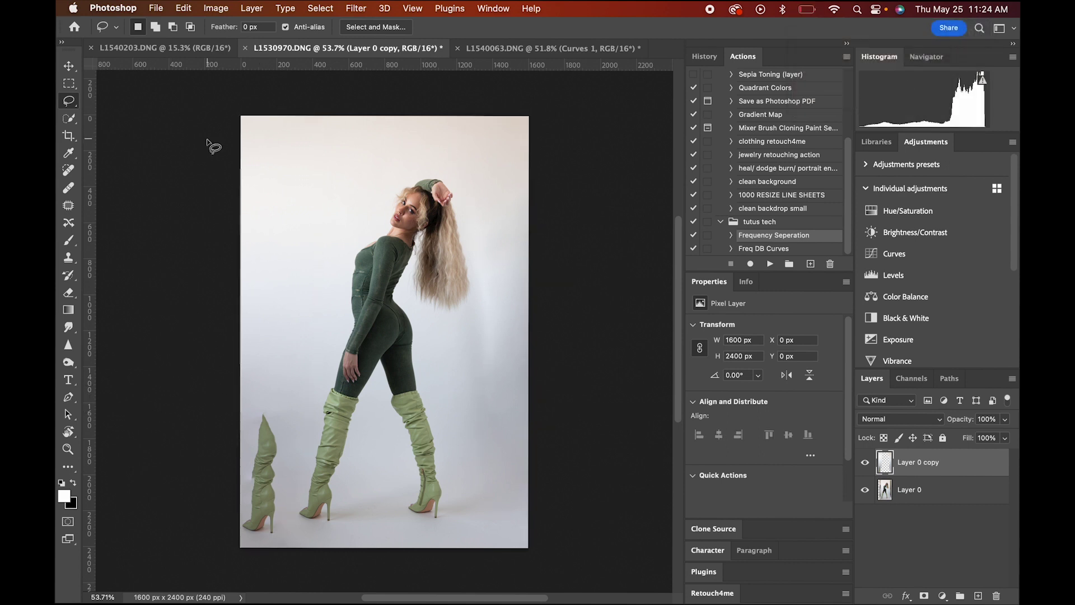
mouse_move(297, 117)
left_mouse_down()
mouse_move(281, 292)
mouse_move(295, 462)
left_mouse_up()
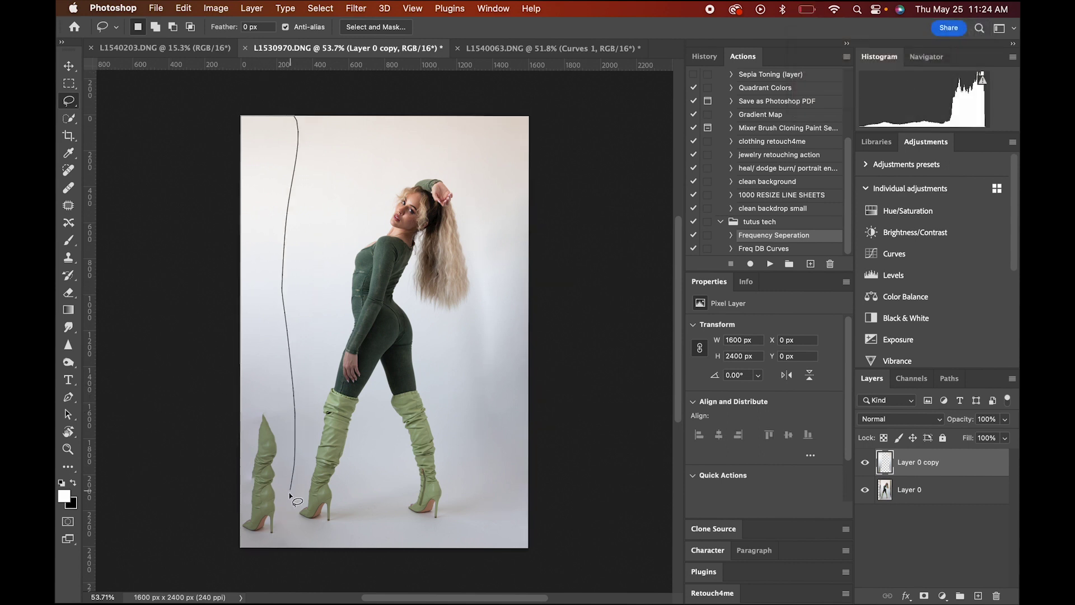
left_click_drag(276, 570, 170, 280)
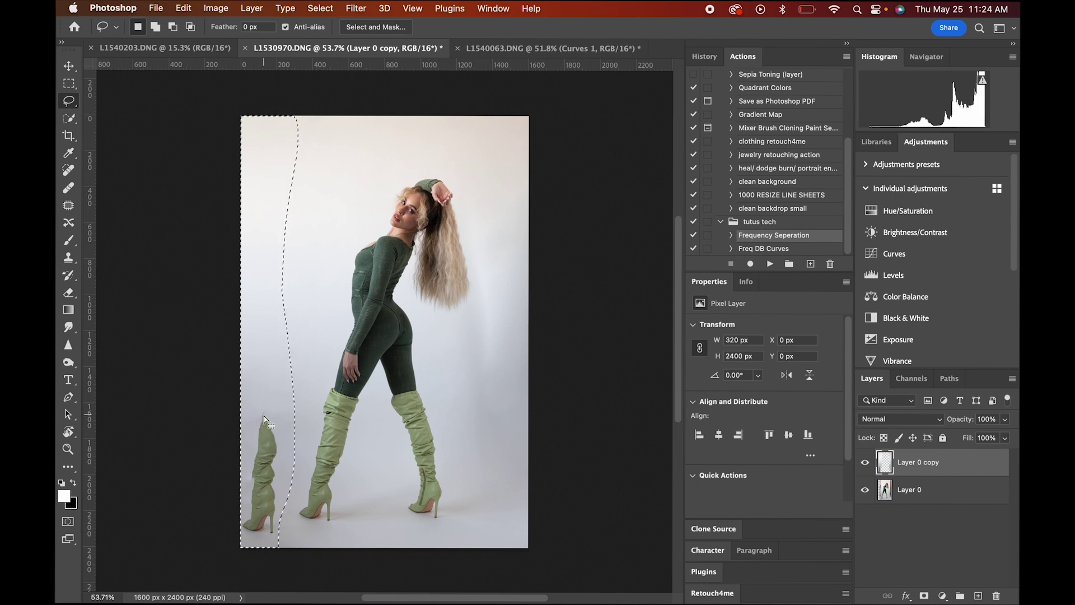
key("super+d")
mouse_move(312, 401)
left_mouse_down()
mouse_move(211, 382)
mouse_move(227, 504)
mouse_move(251, 570)
mouse_move(276, 571)
left_mouse_up()
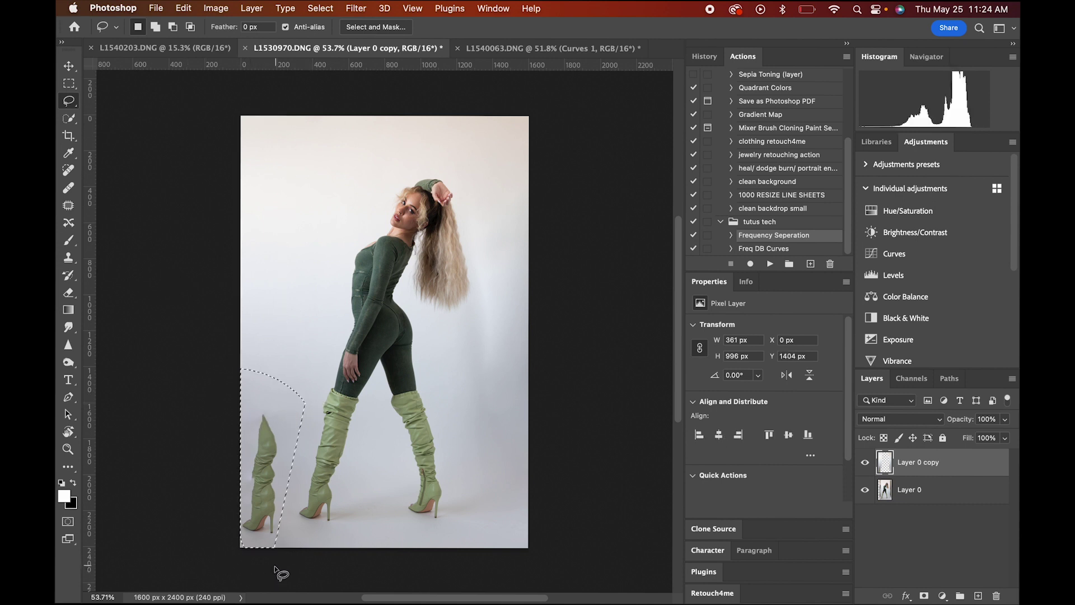
left_click_drag(278, 467, 279, 468)
- Lasso the duplicated boot in the lower-left corner and add the shadowed backdrop patch right of the hair to the selection
left_click_drag(283, 566, 287, 493)
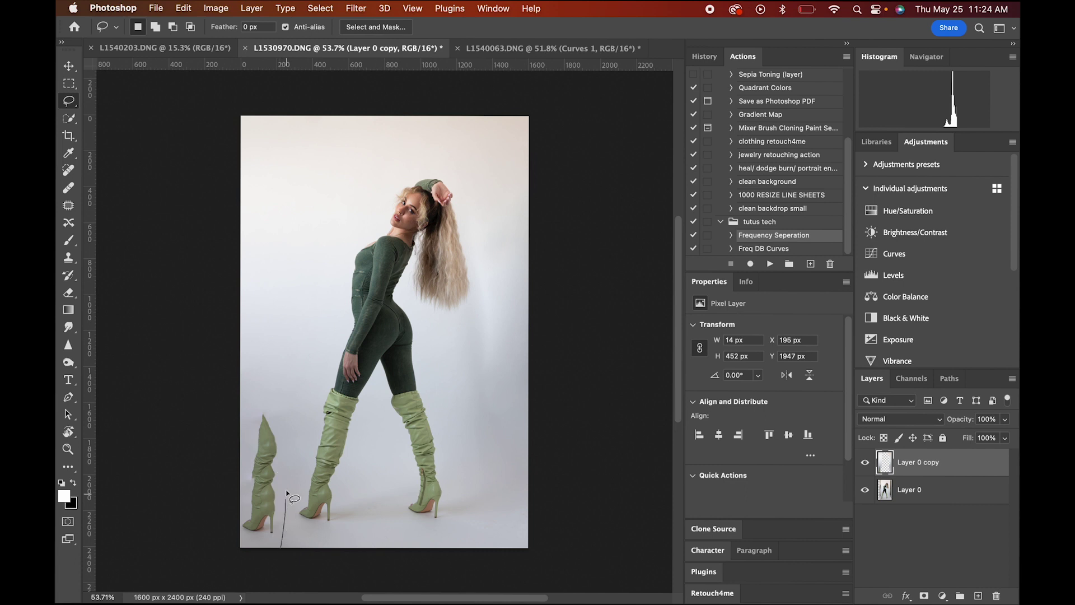
mouse_move(279, 418)
left_mouse_down()
mouse_move(209, 523)
mouse_move(263, 563)
left_mouse_up()
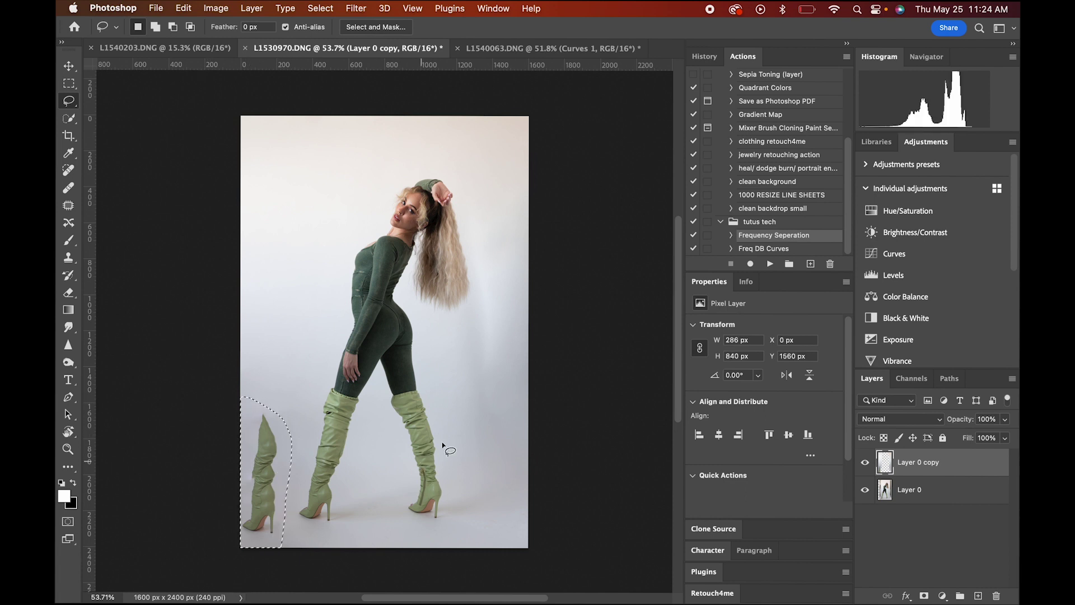
key("shift")
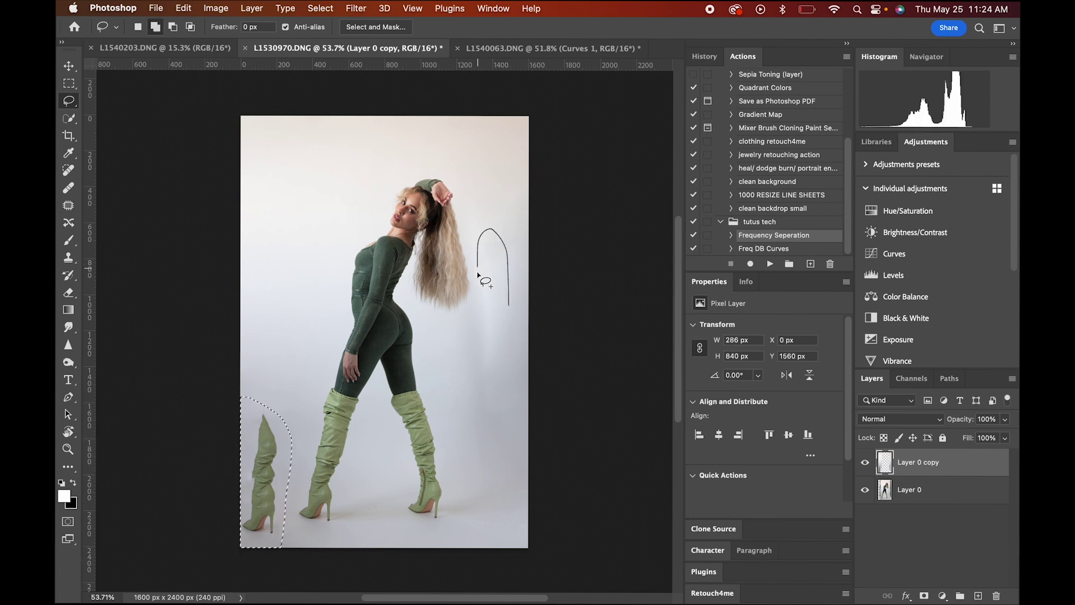
left_click_drag(475, 355, 494, 386)
- Merge the content-aware fill layer down into Layer 0, keeping the selection
right_click(493, 325)
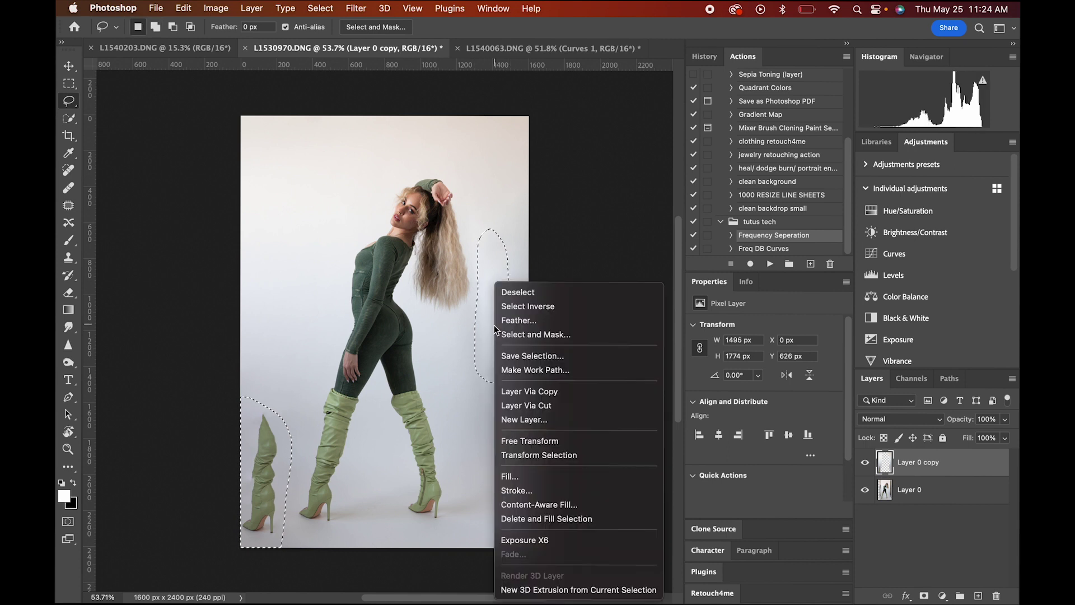
left_click(917, 466)
key("Delete")
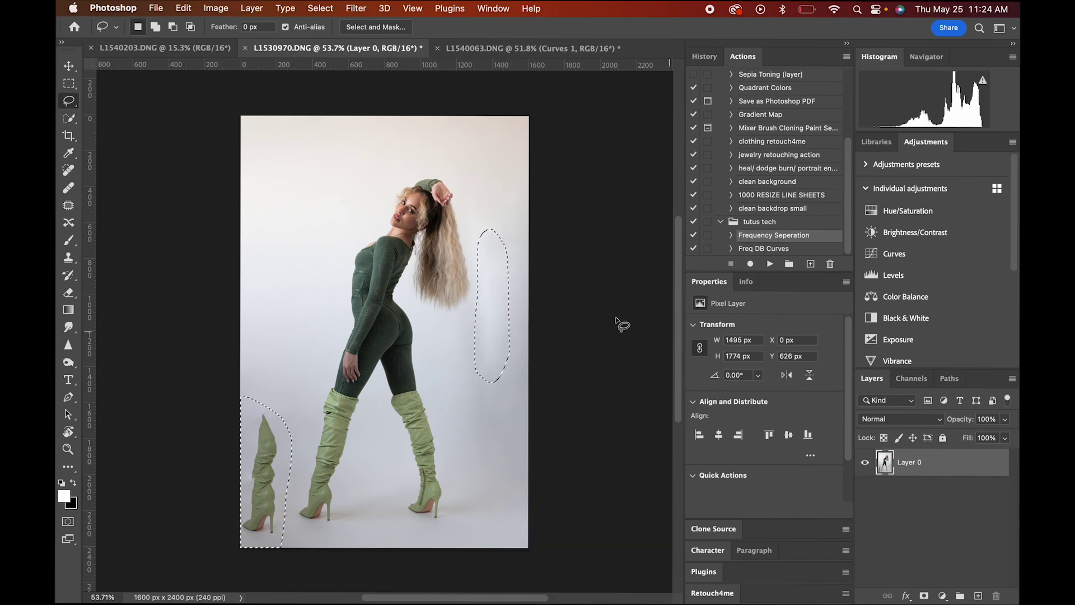
- Fill the selected duplicated boot and backdrop patch using Content-Aware Fill with Auto sampling, output to a new layer
right_click(500, 326)
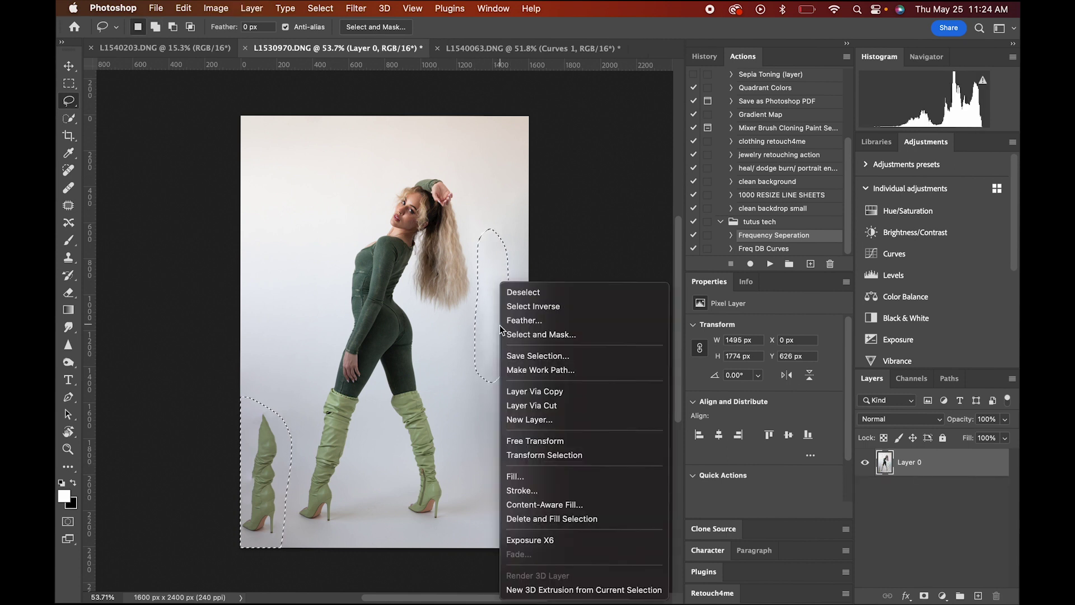
left_click(527, 504)
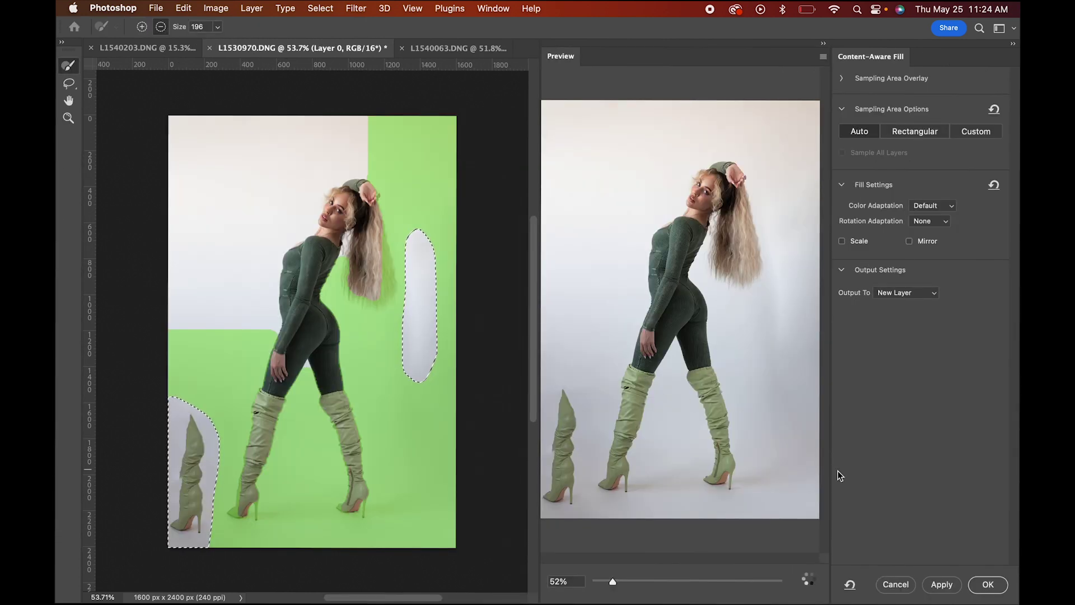
left_click(986, 584)
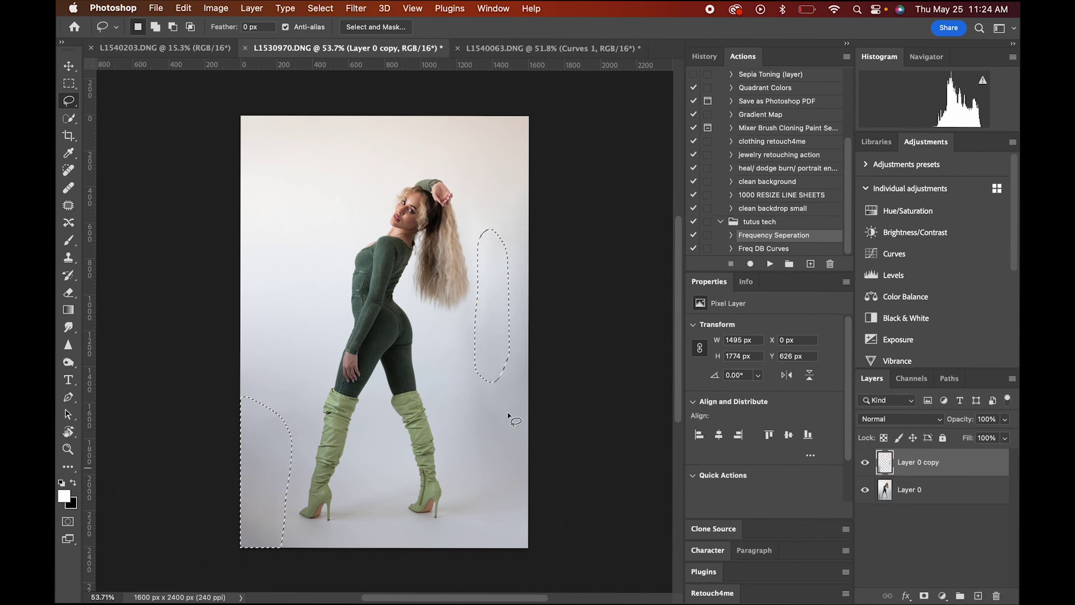
- Crop the photo tighter around the model at 1600 x 2400 px and 240 px/in, trimming the top and both sides
left_click(67, 135)
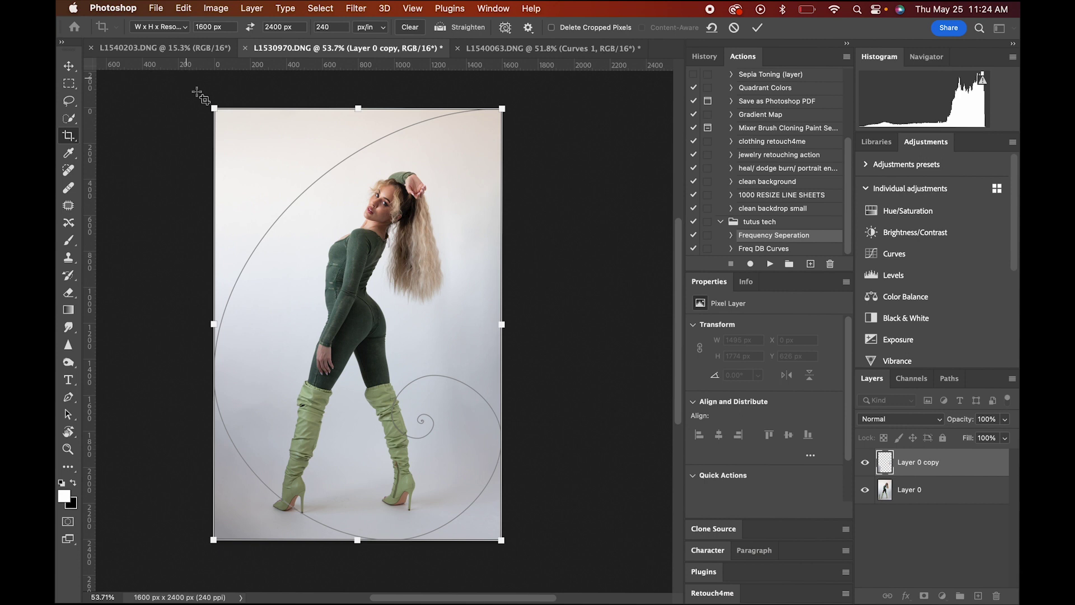
left_click_drag(211, 108, 231, 148)
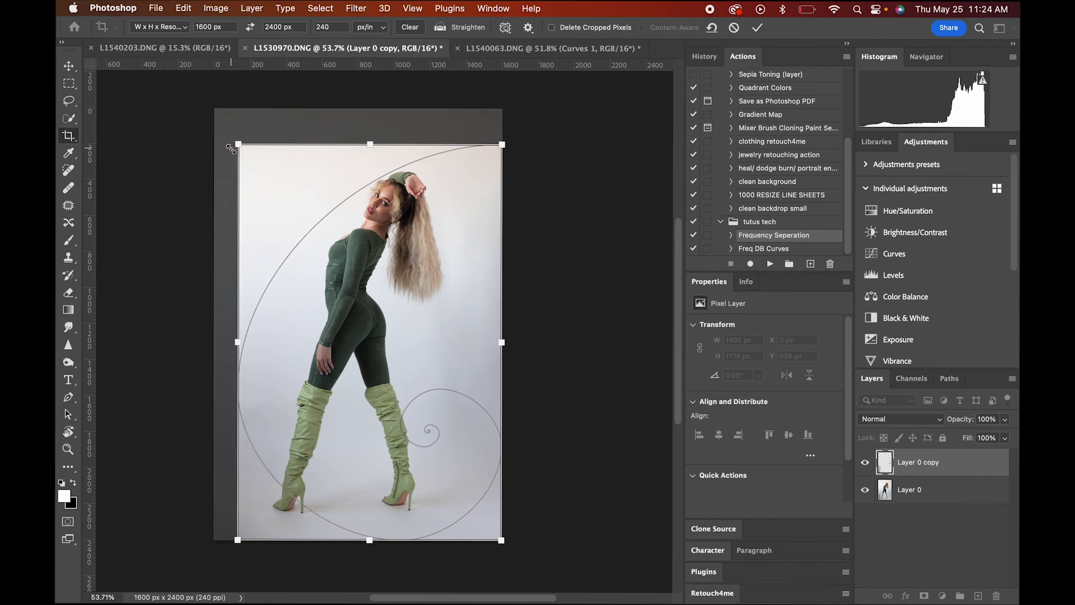
key("shift+o")
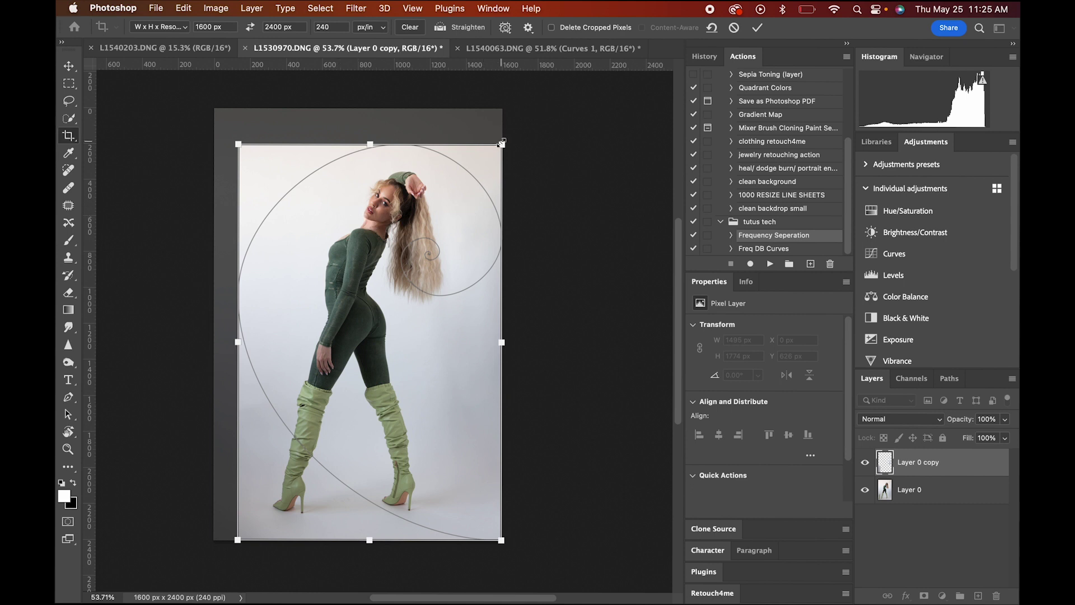
left_click_drag(502, 143, 501, 115)
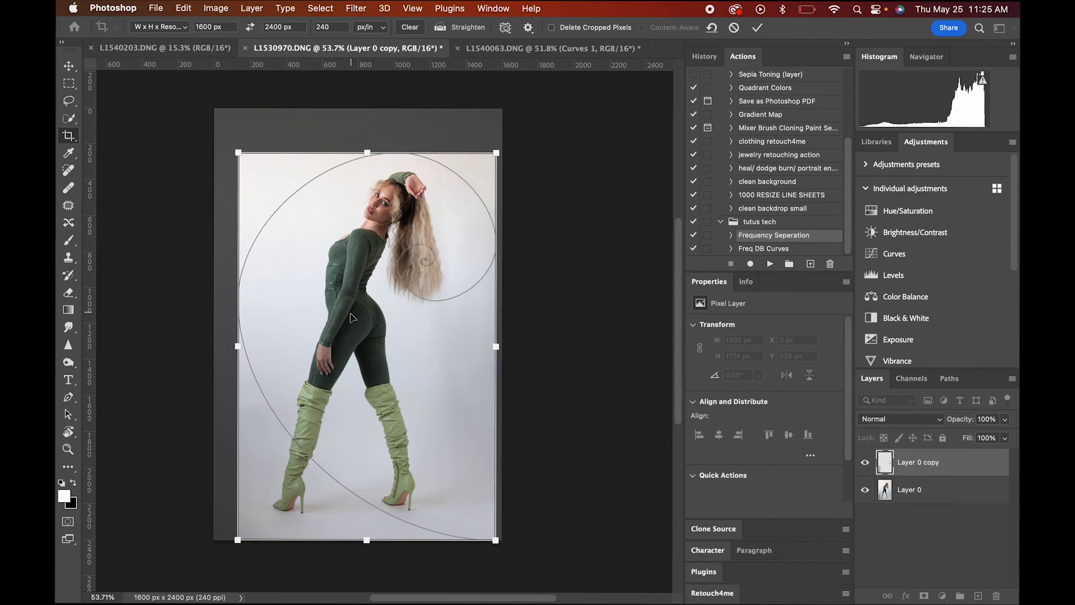
key("Return")
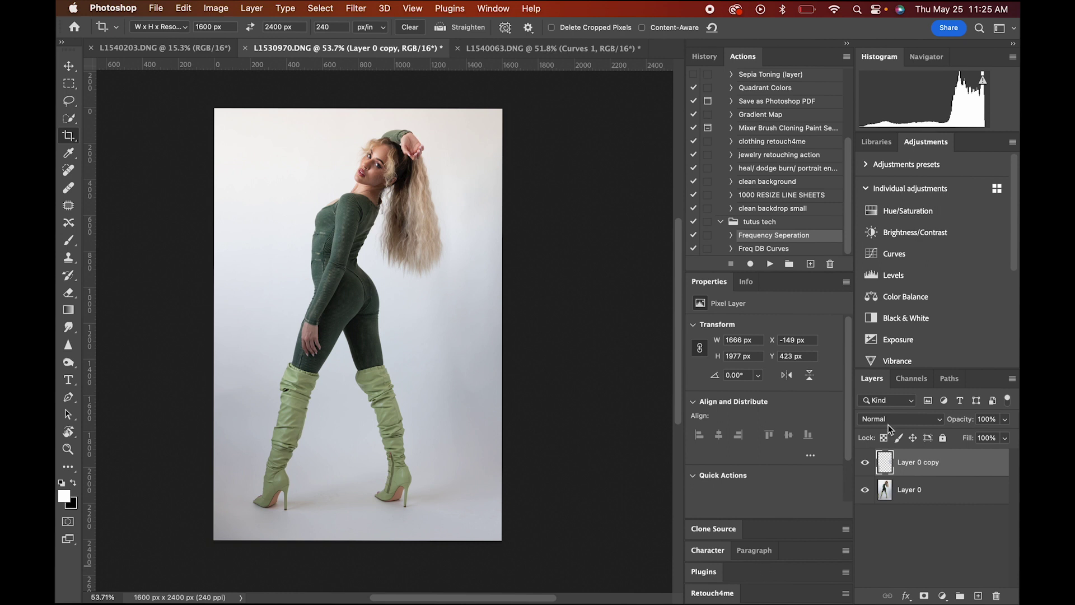
- Merge the fill layer into Layer 0 and duplicate the result as a layer named Background
key("Delete")
left_click_drag(919, 469, 976, 598)
double_click(900, 462)
type("B")
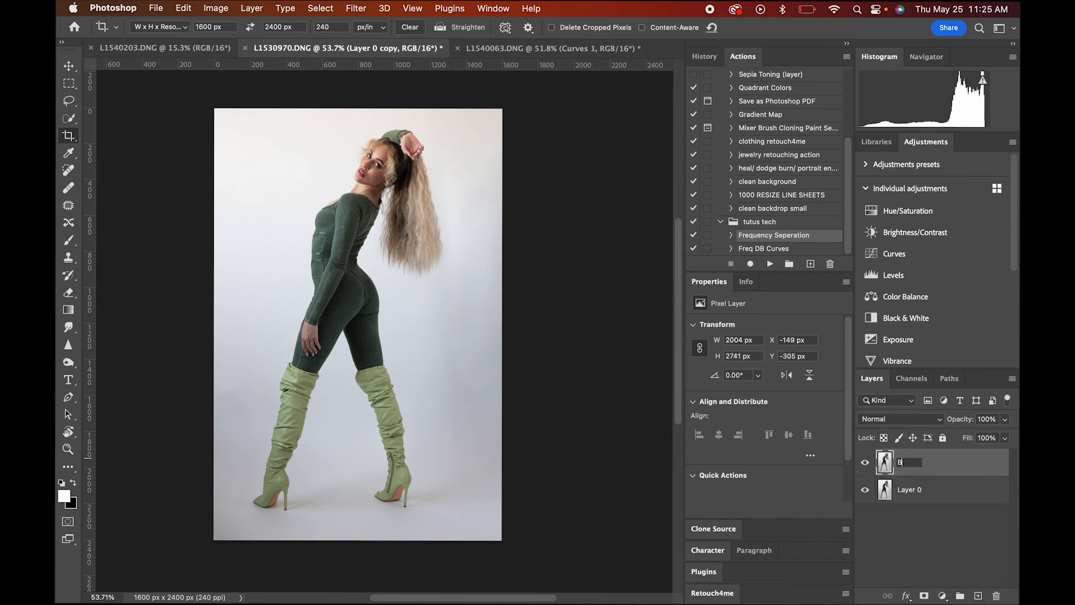
type("ackground")
key("Return")
- Duplicate the Background layer and run the recorded heal/dodge burn/portrait action on the copy
left_click_drag(938, 464, 978, 596)
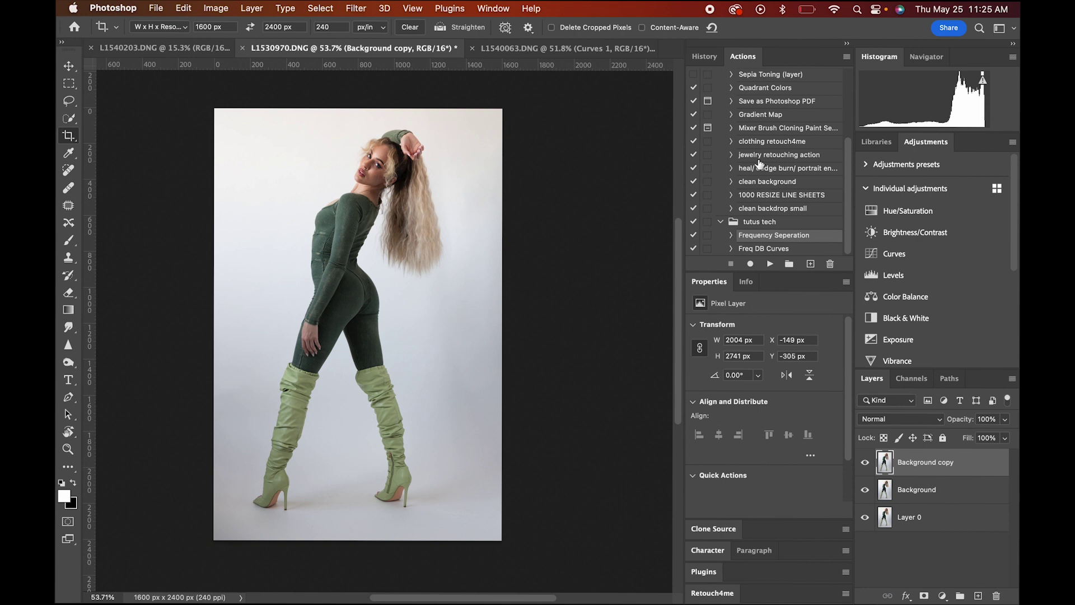
left_click(356, 8)
mouse_move(384, 8)
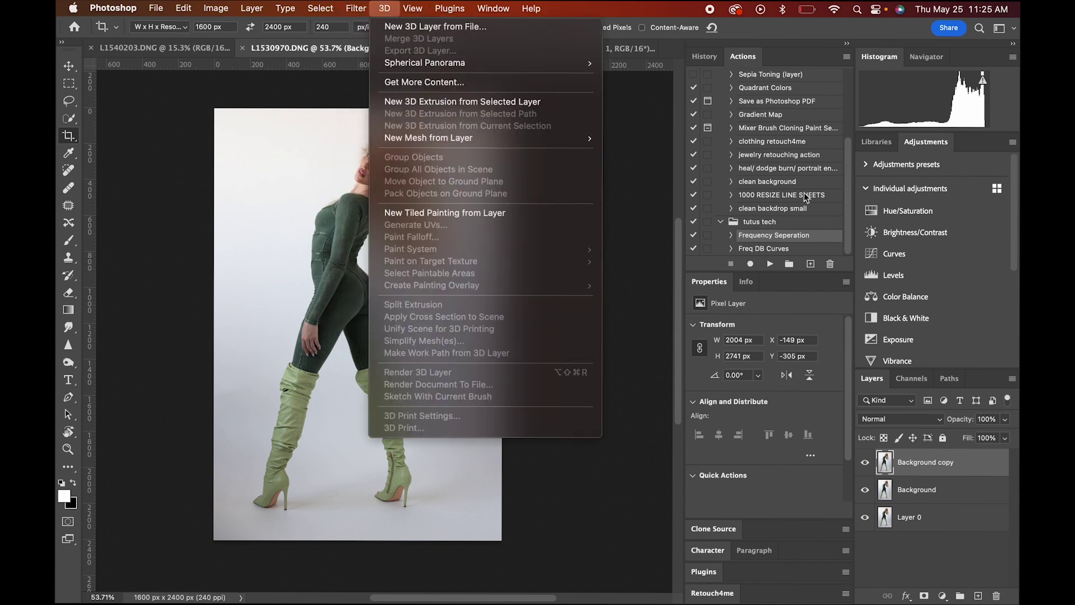
left_click(666, 209)
left_click(731, 168)
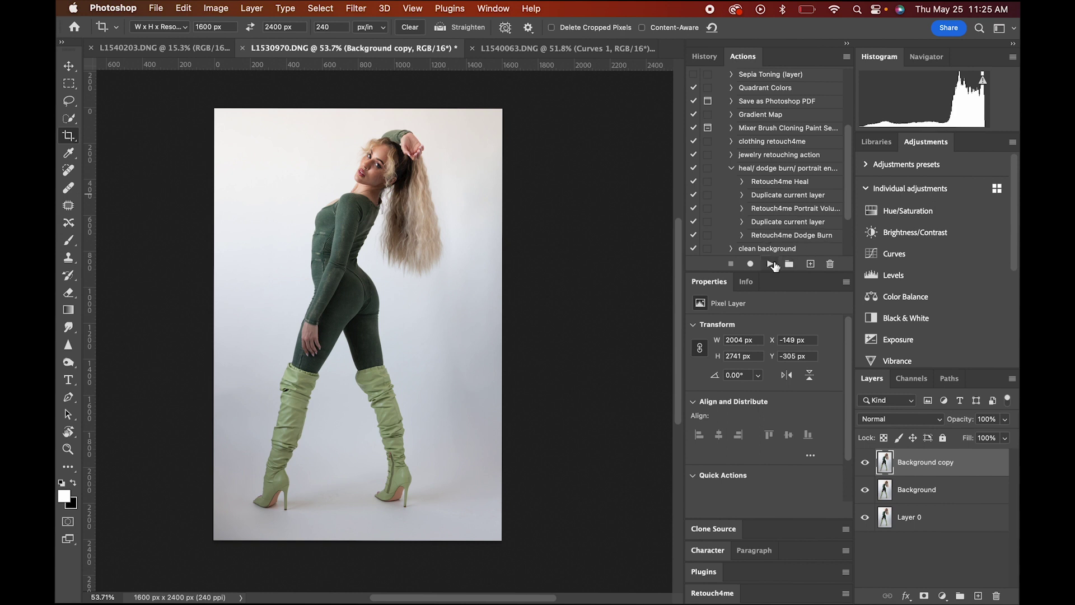
left_click(761, 169)
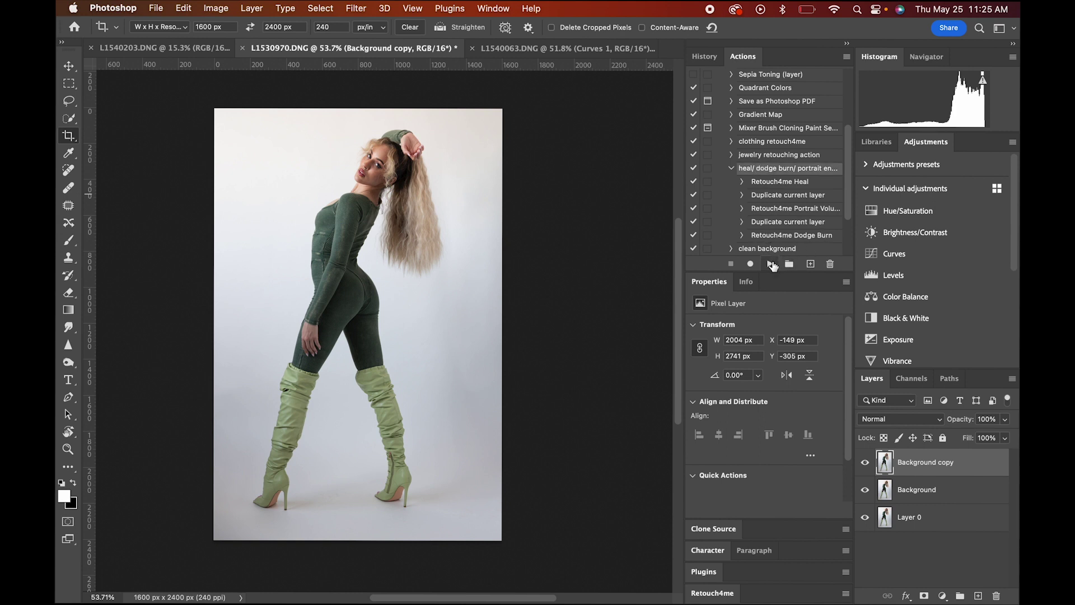
left_click(772, 264)
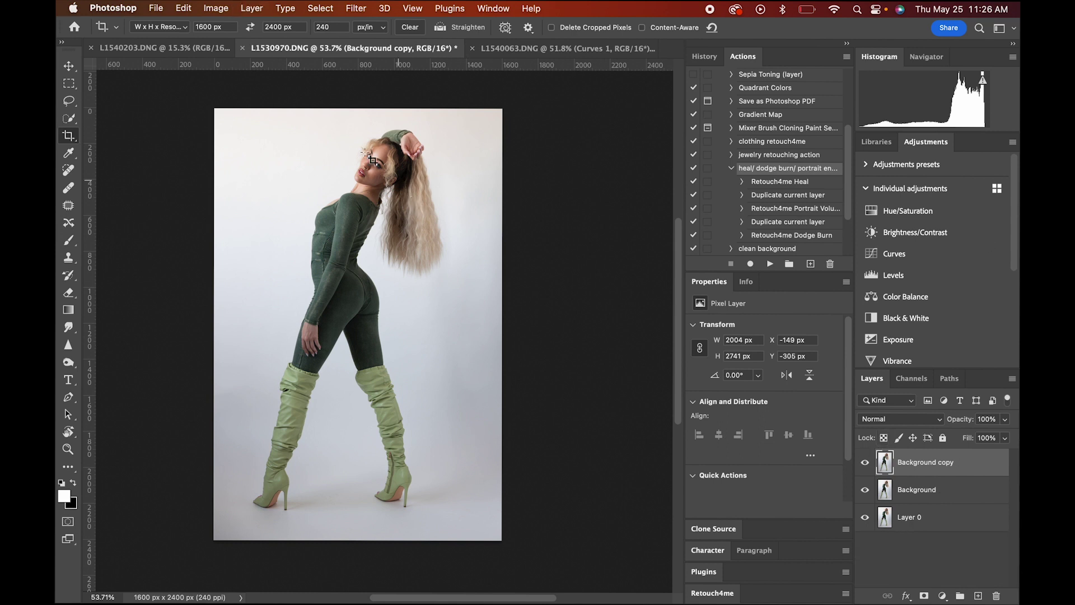
- Compare the retouched Background copy with the layer below on the face, outfit and boots by toggling its visibility
scroll(361, 151, "up", 5)
scroll(354, 146, "up", 3)
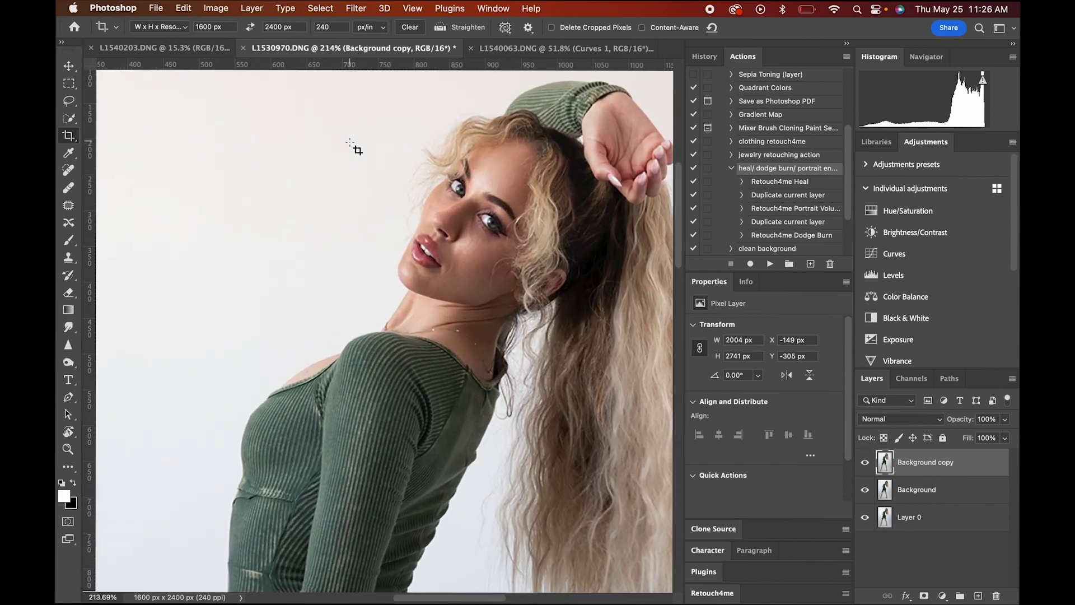
left_click(866, 463)
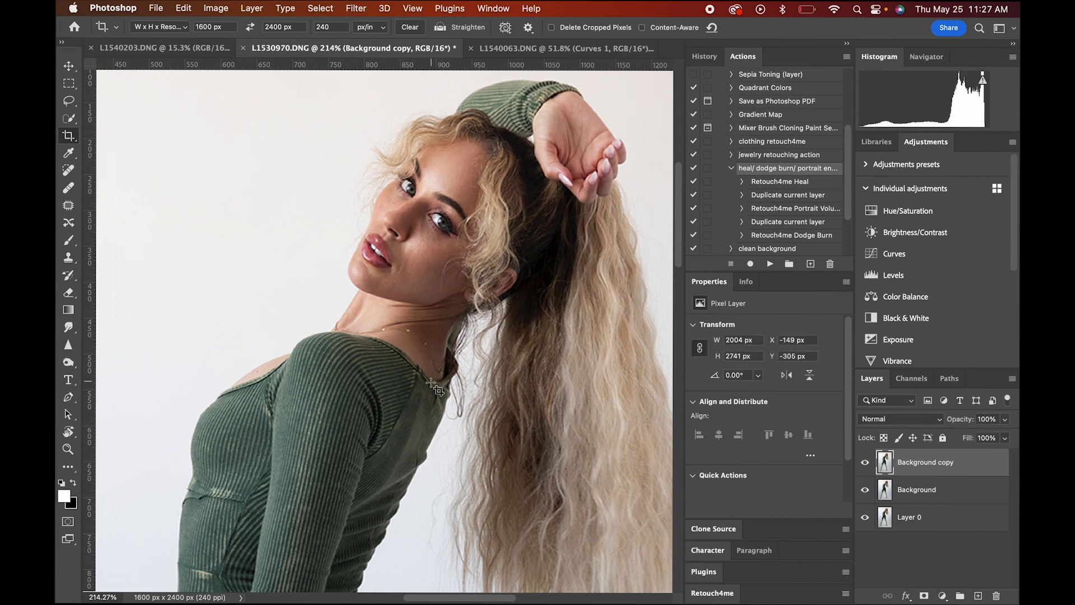
scroll(871, 464, "down", 5)
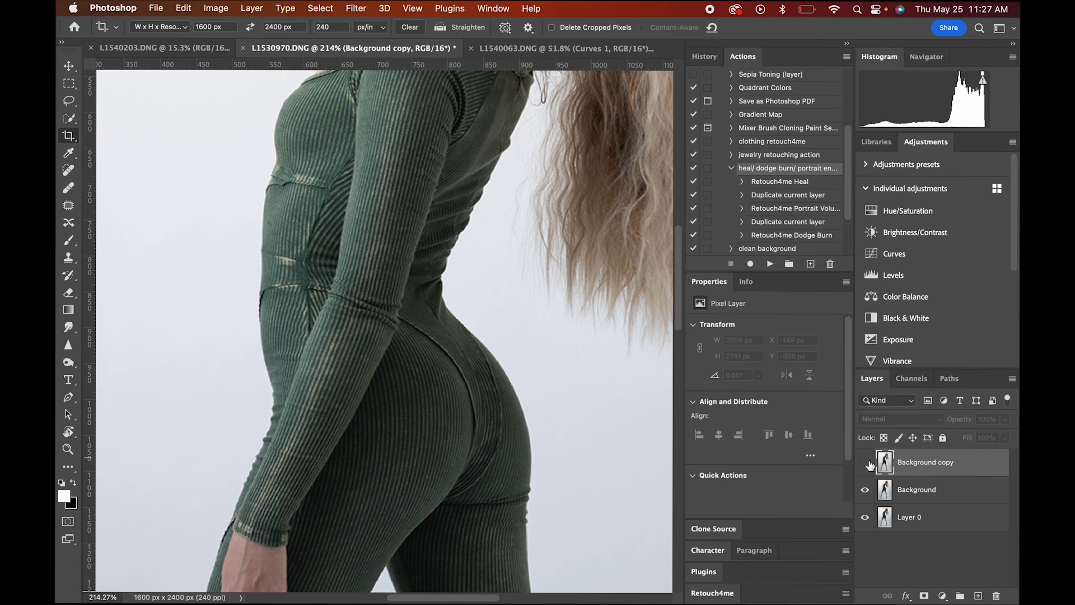
scroll(519, 436, "down", 8)
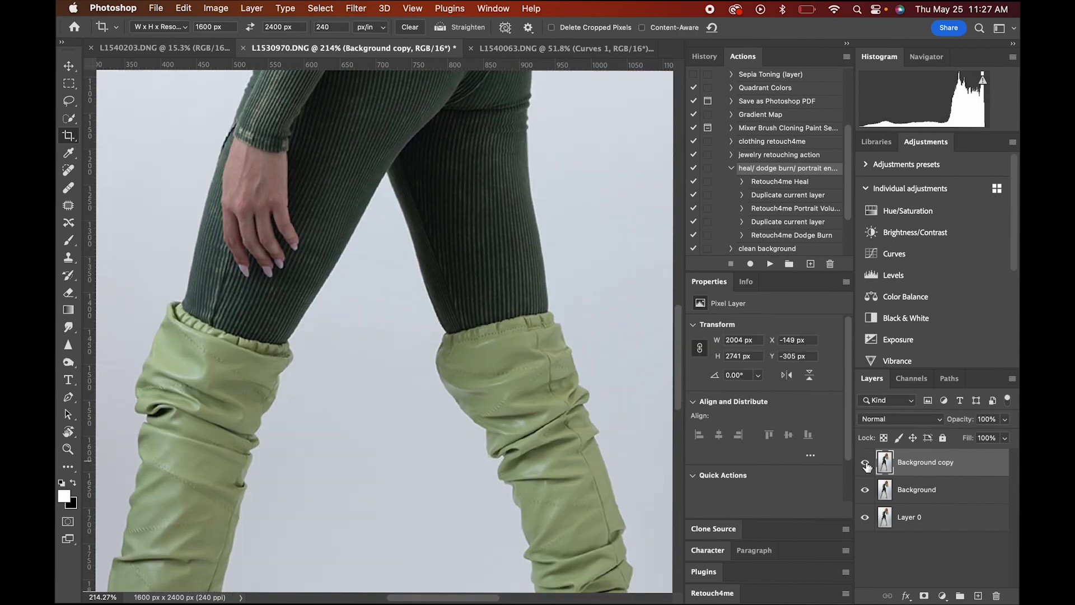
scroll(447, 420, "down", 6)
scroll(447, 420, "down", 2)
scroll(447, 420, "down", 2)
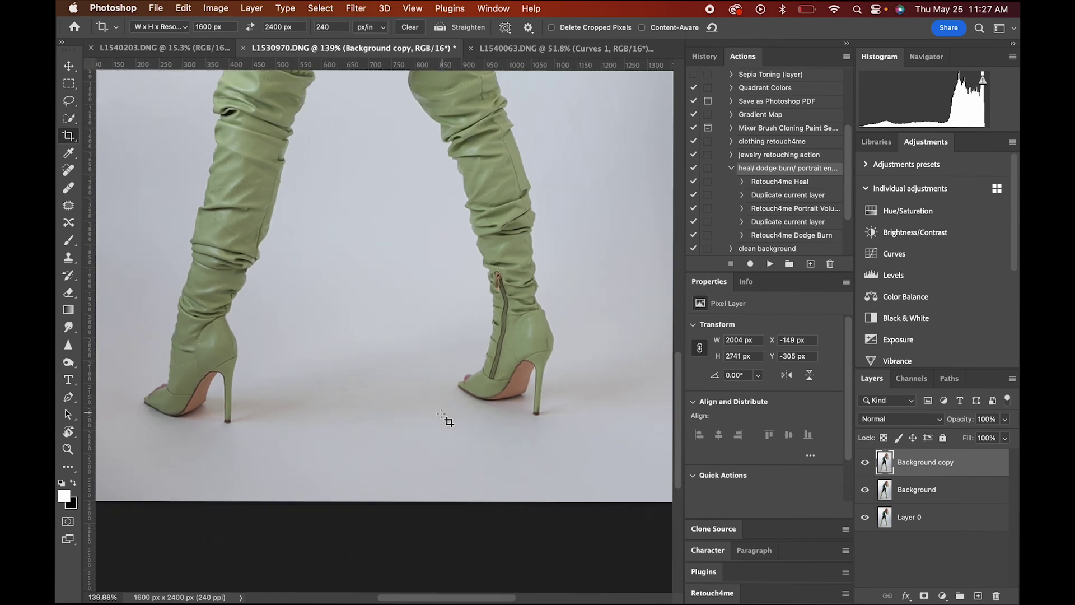
scroll(446, 420, "up", 2)
left_click(865, 463)
left_click(865, 464)
left_click(865, 464)
left_click(865, 464)
left_click(865, 464)
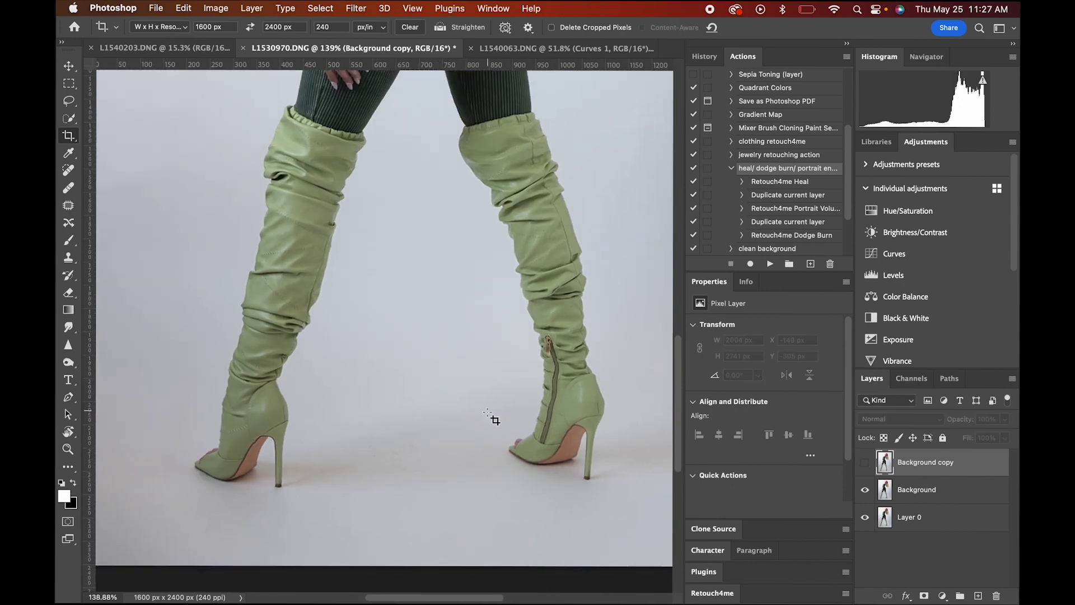
scroll(493, 420, "down", 10)
scroll(492, 420, "up", 2)
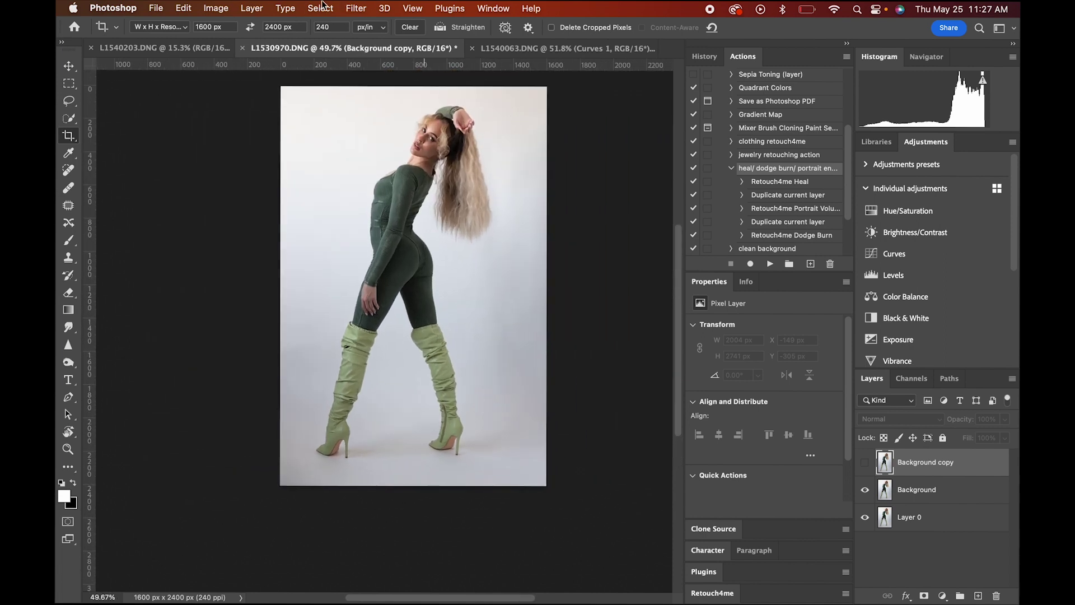
- Show the Background copy layer again and apply Retouch4me Clean Backdrop to it with Blend at 100
left_click(357, 9)
mouse_move(384, 8)
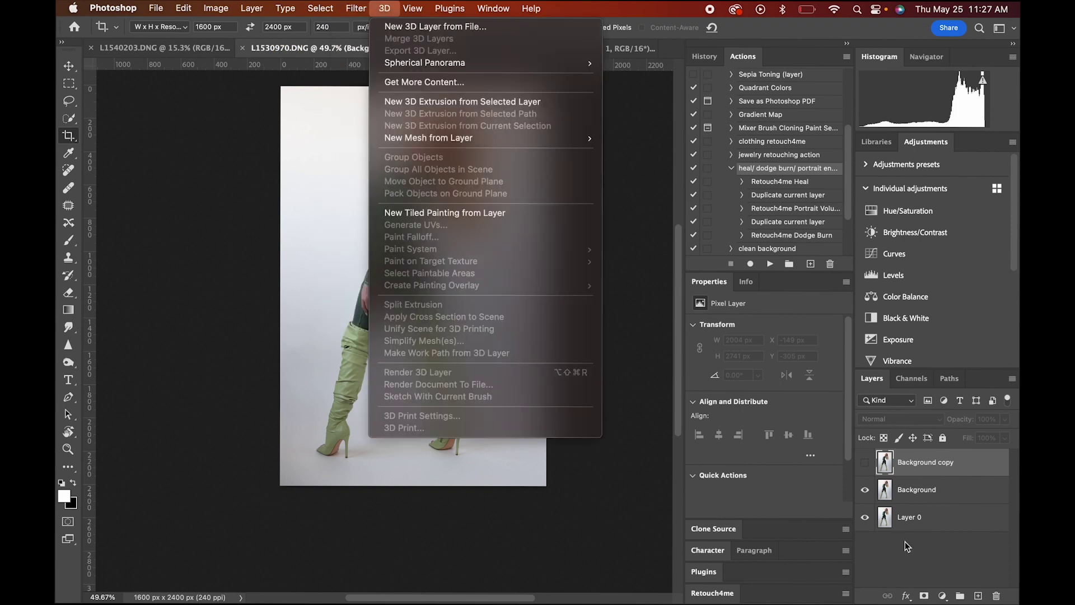
left_click(853, 466)
left_click(865, 462)
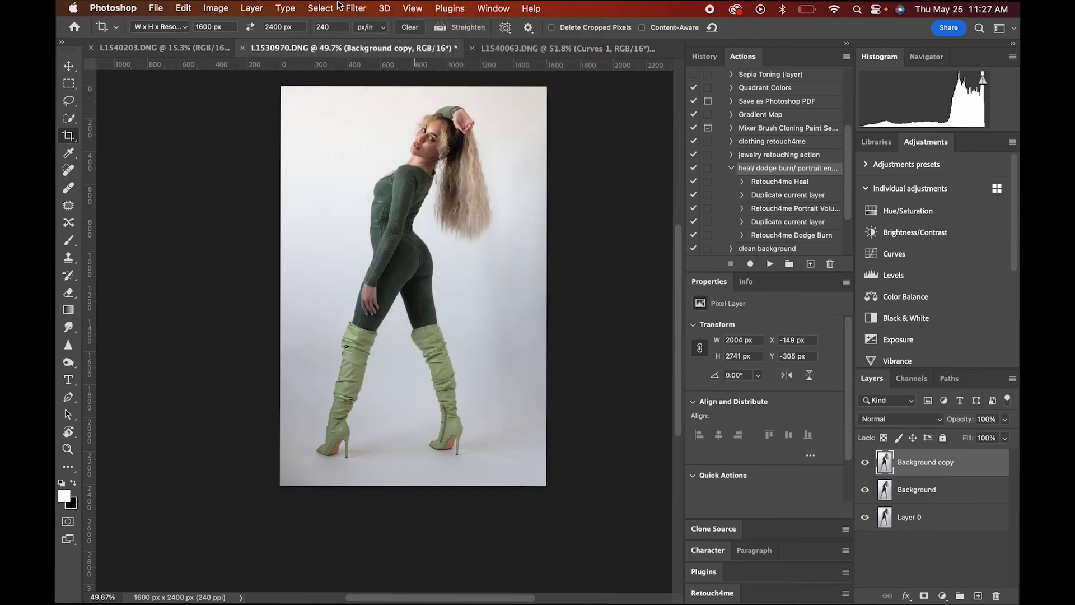
left_click(356, 8)
left_click(633, 326)
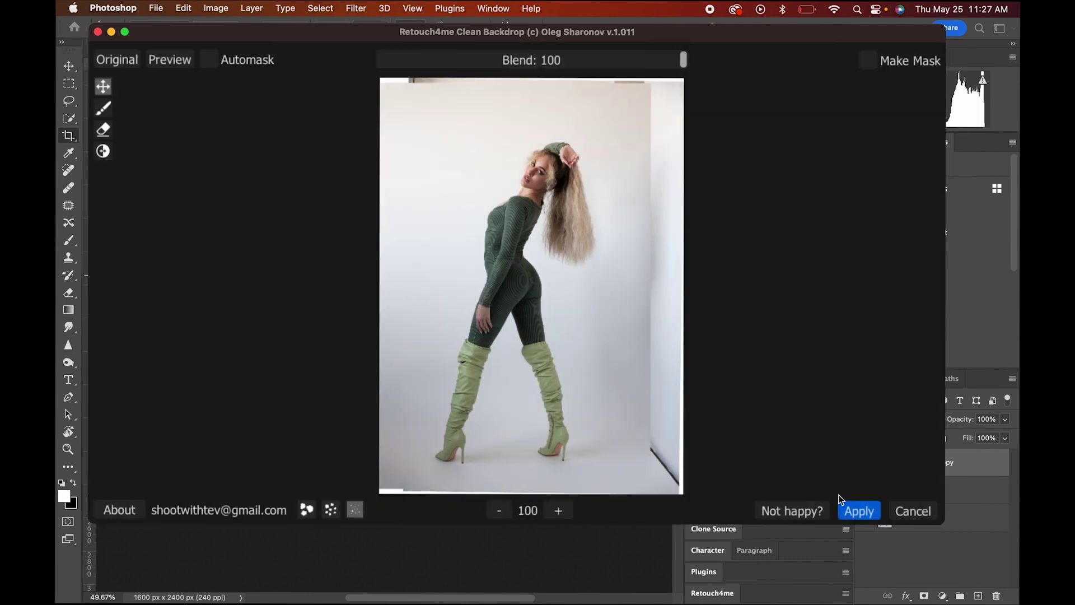
left_click(859, 511)
- Examine the cleaned backdrop around the boots by toggling the Background copy layer's visibility
scroll(591, 448, "up", 5)
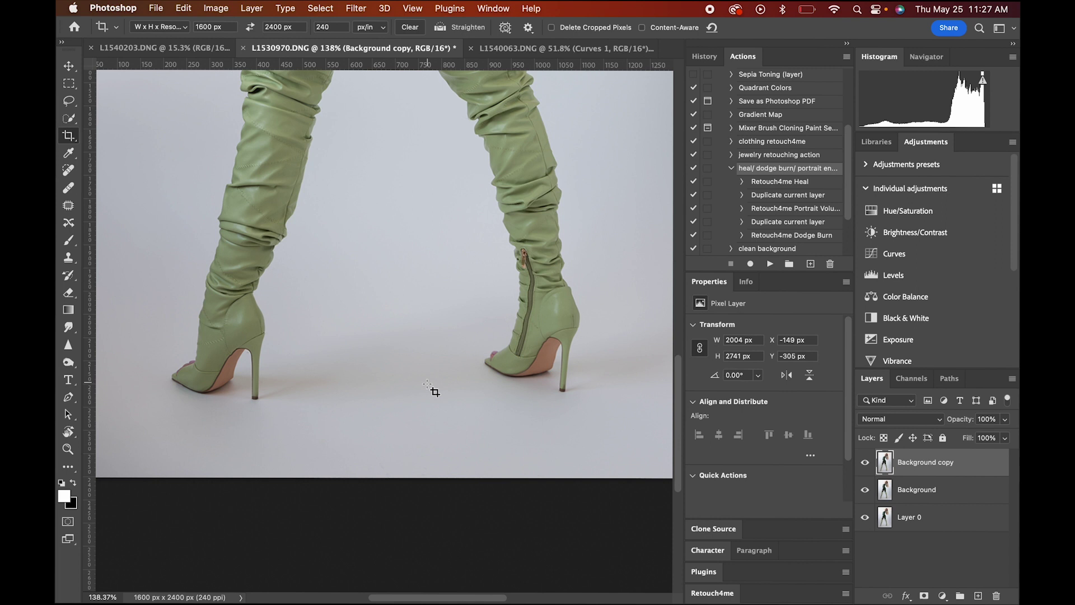
scroll(432, 393, "up", 3)
left_click(865, 463)
left_click(866, 462)
scroll(423, 448, "down", 4)
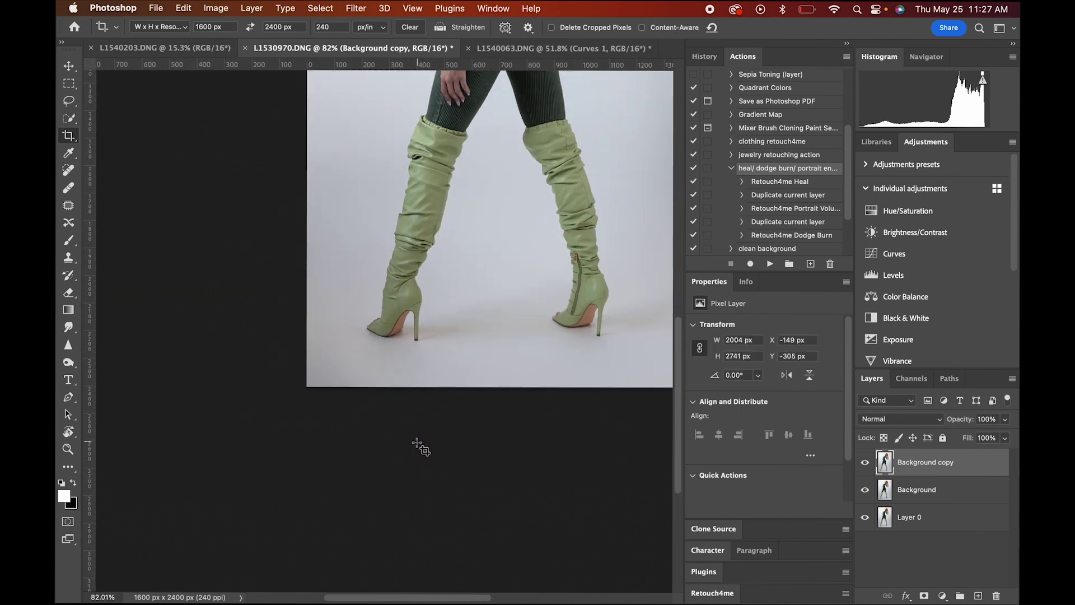
scroll(419, 446, "down", 4)
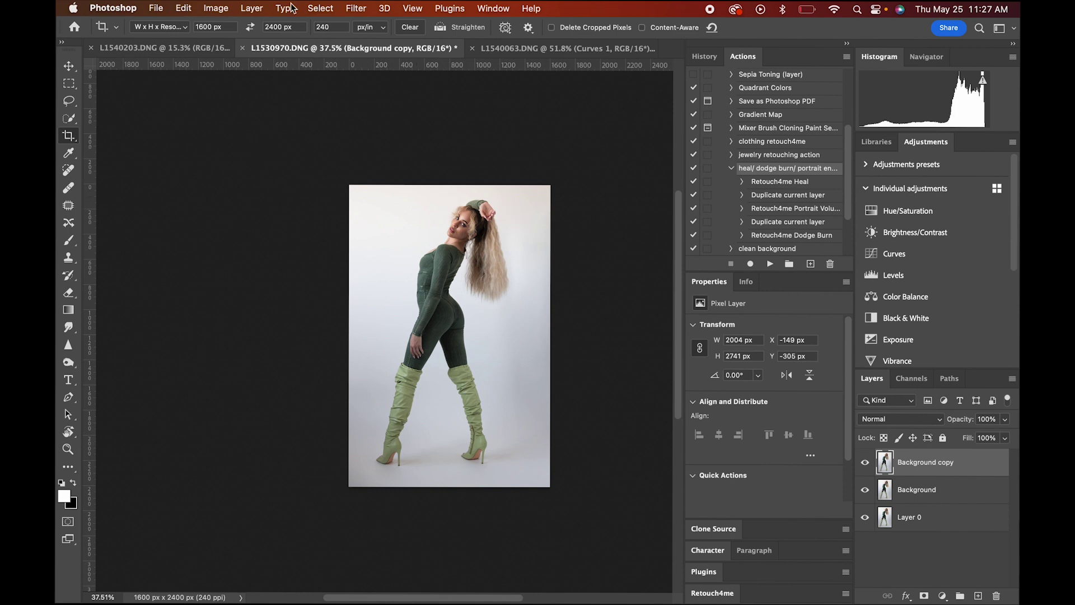
- Apply the Kodak Ultra Color 100UC print film preset to the photo with Exposure X6
left_click(317, 8)
mouse_move(425, 336)
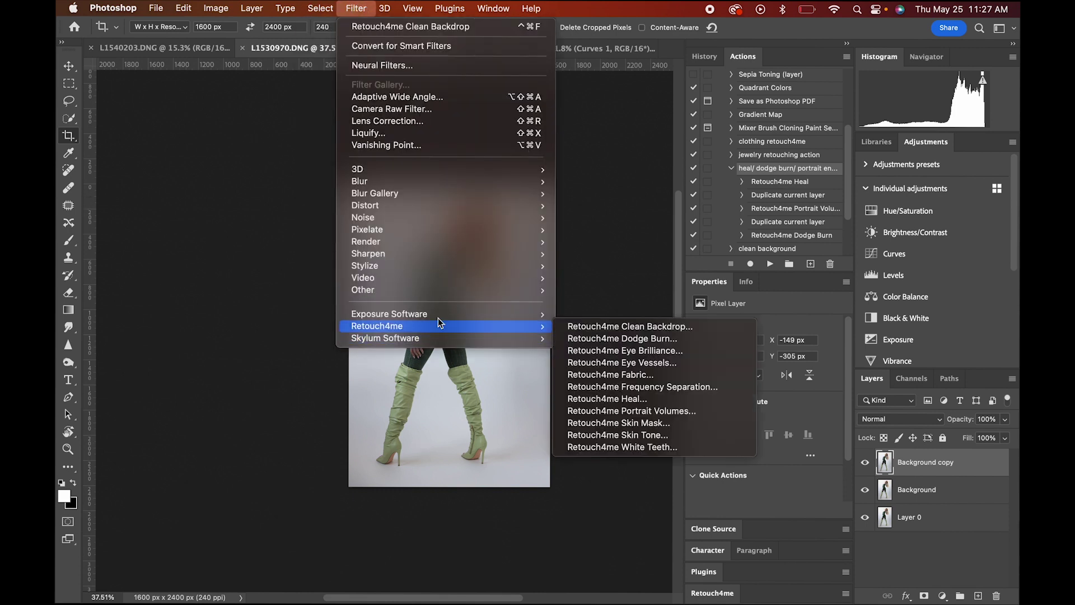
mouse_move(532, 315)
left_click(591, 321)
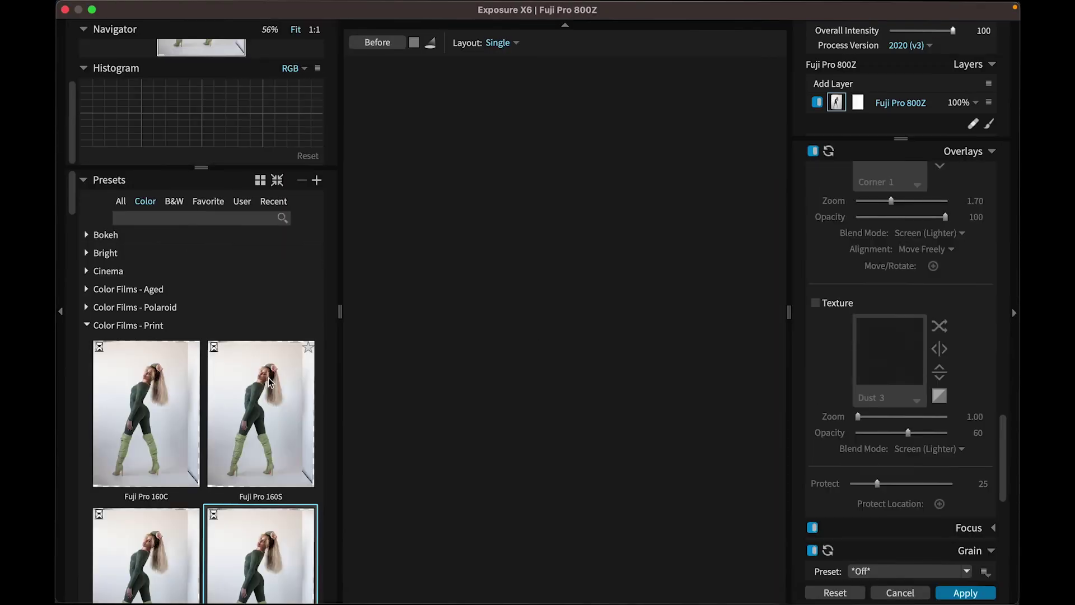
scroll(253, 427, "down", 3)
scroll(253, 427, "down", 15)
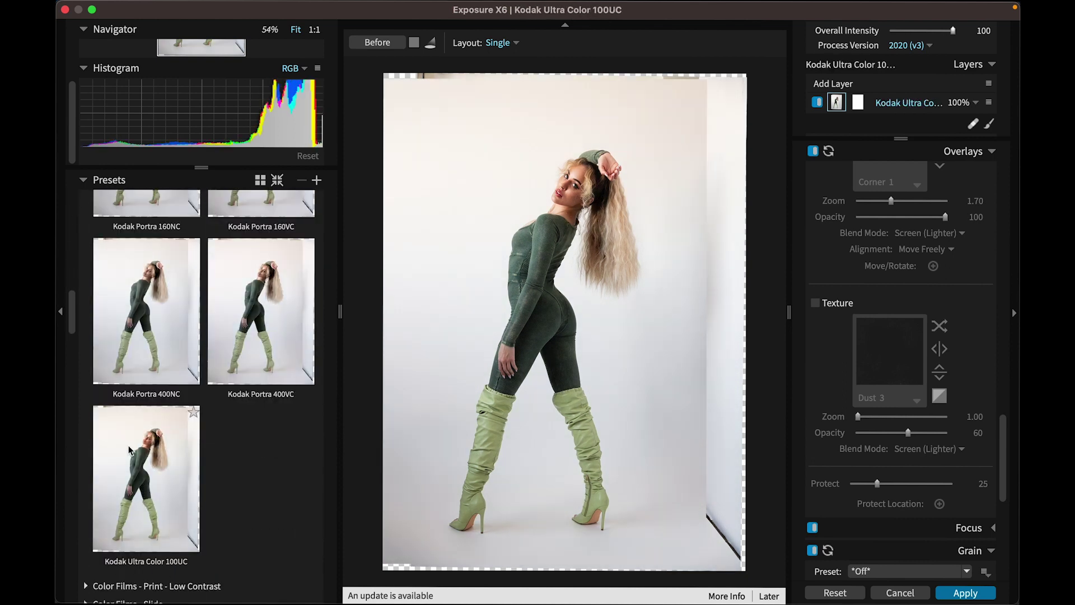
left_click(137, 462)
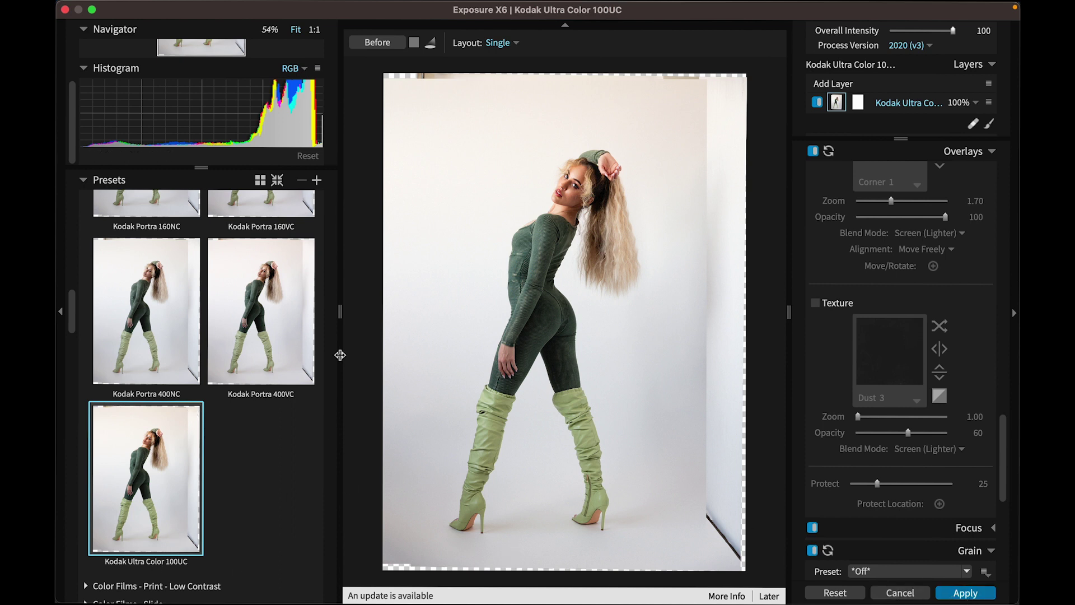
left_click(966, 594)
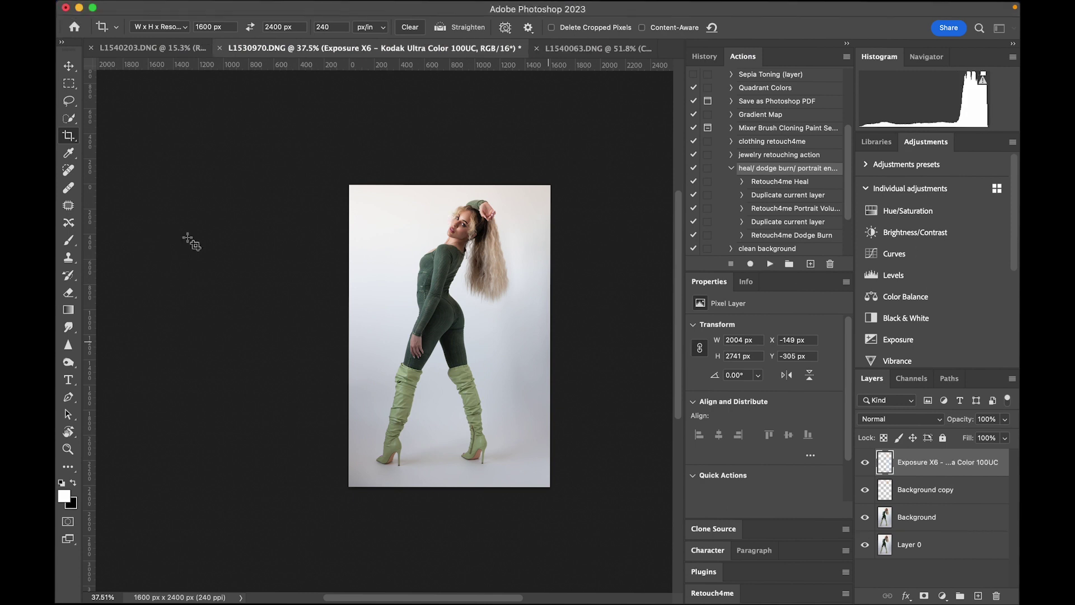
scroll(187, 237, "up", 3)
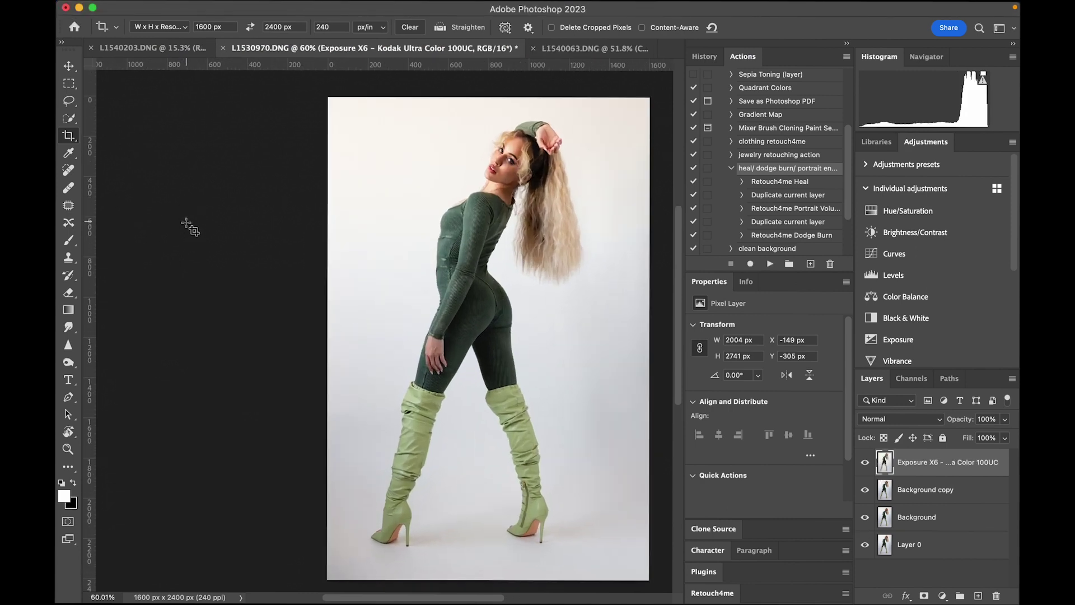
- Save a JPEG copy of the L1530970 photo to the Desktop as L1530970 copy.jpg at maximum quality 12
left_click(590, 50)
left_click(375, 49)
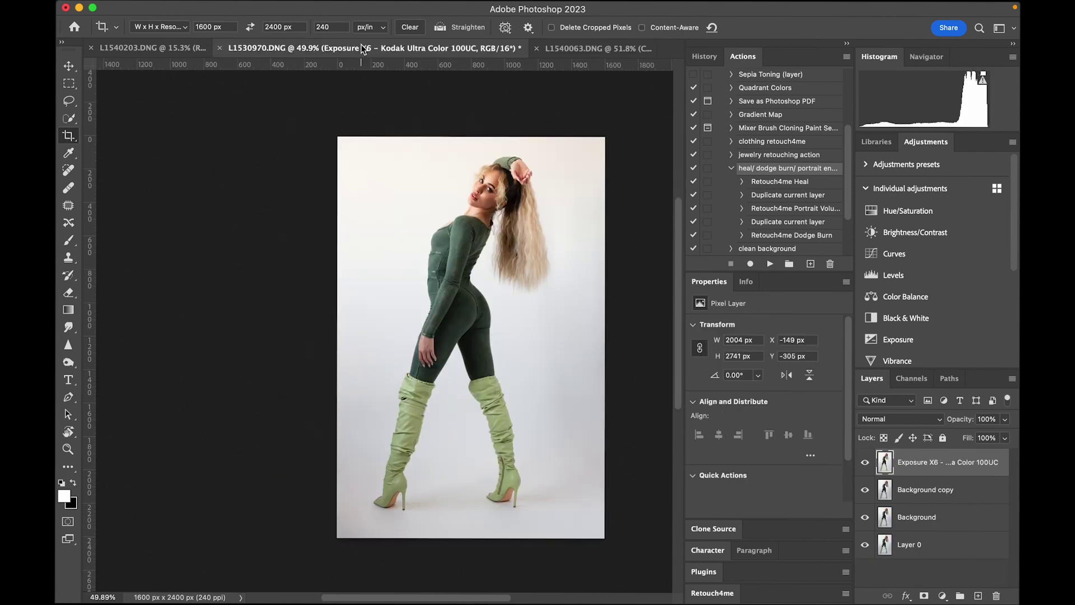
left_click(156, 8)
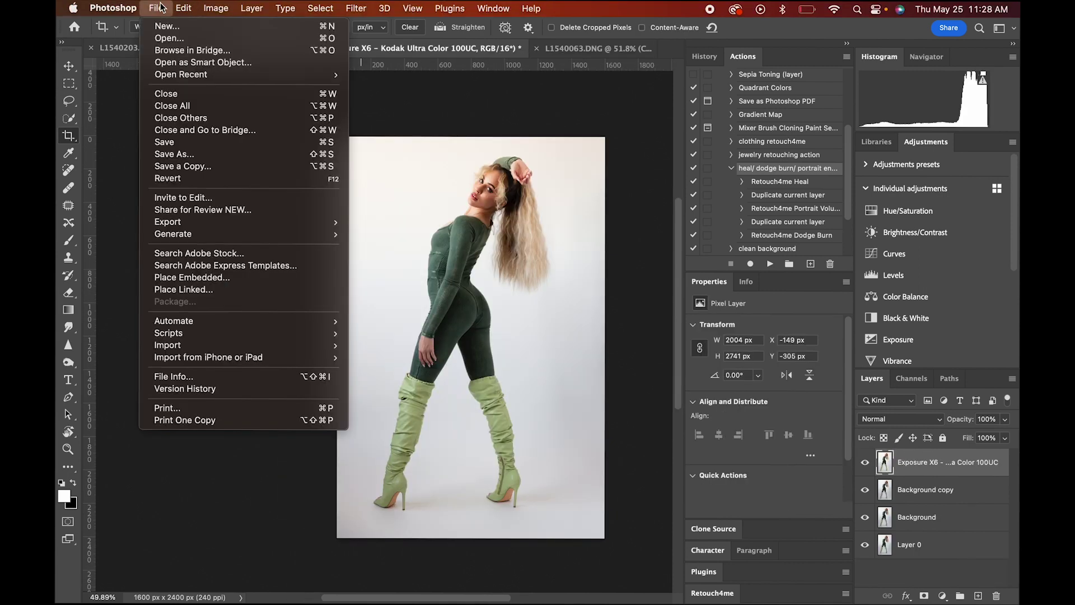
left_click(177, 166)
left_click(508, 166)
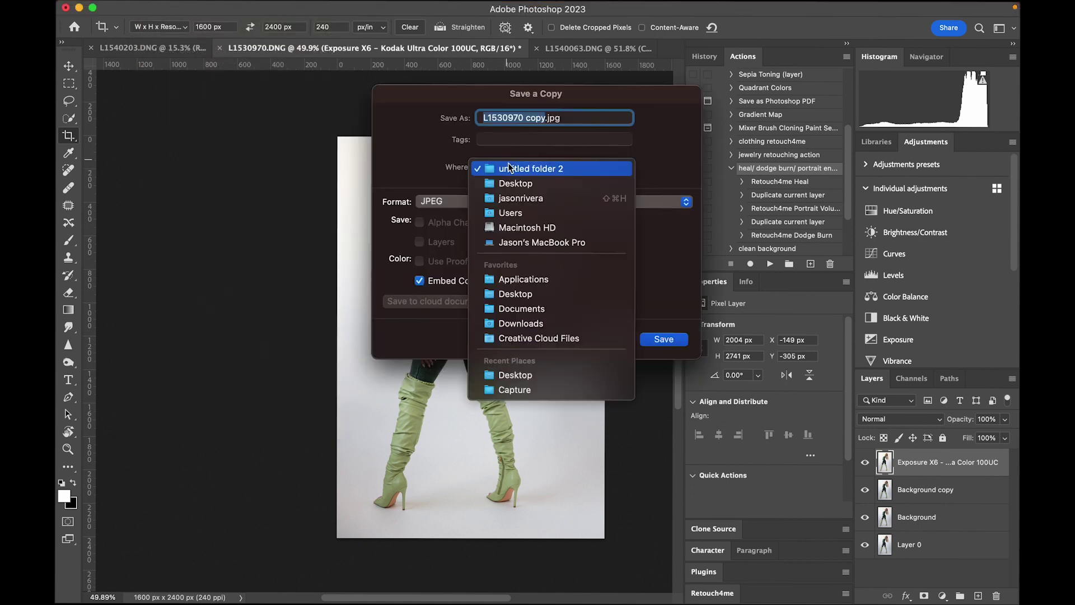
left_click(510, 185)
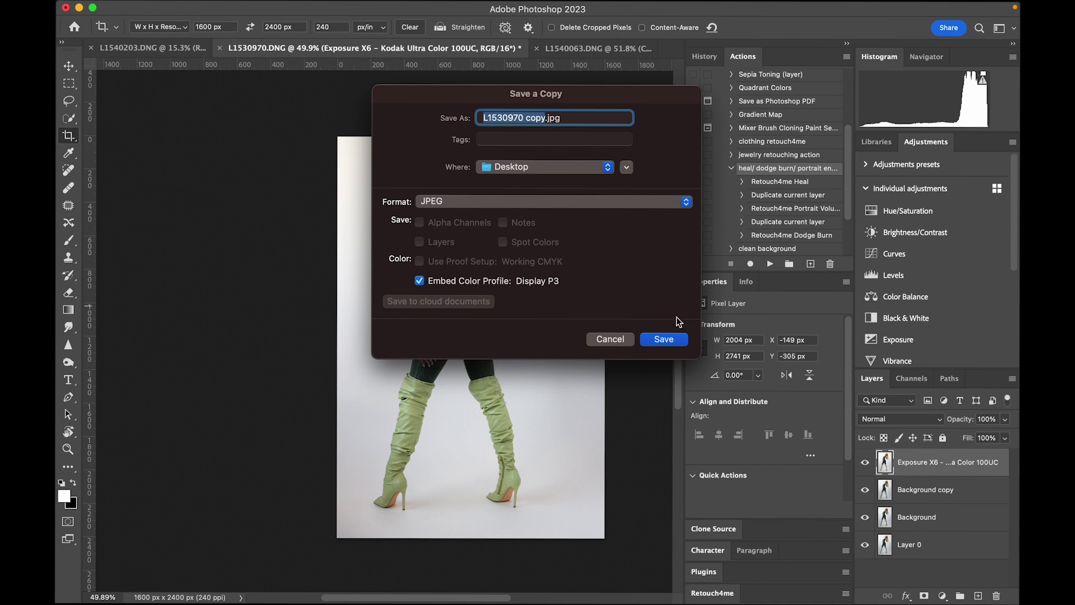
left_click(670, 338)
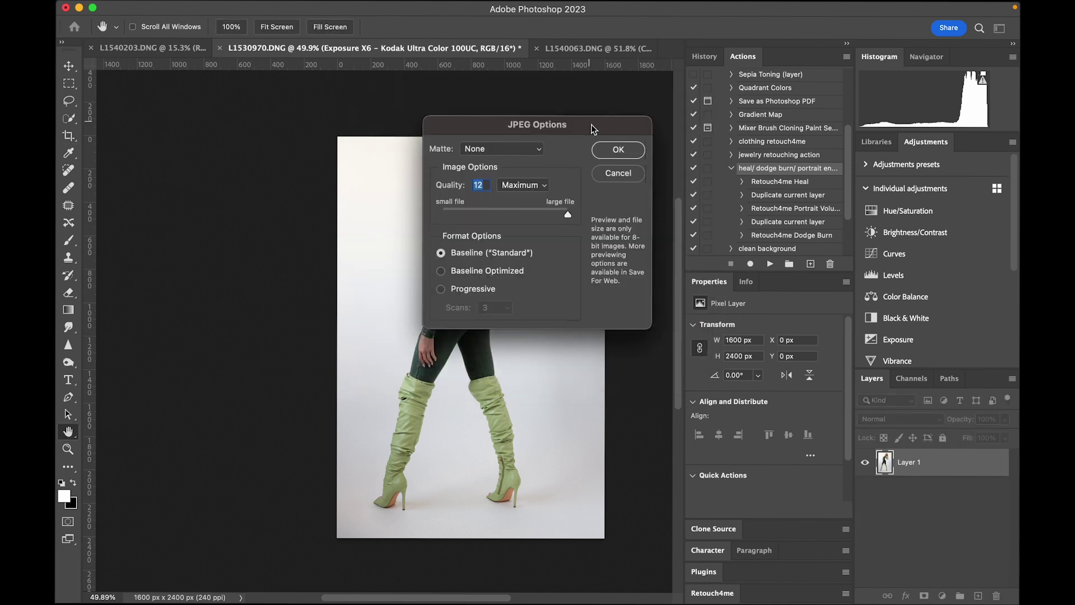
left_click(606, 149)
- Apply Retouch4me Eye Brilliance with Blend at 100 to the Exposure X6 layer of the green-outfit photo
left_click(596, 51)
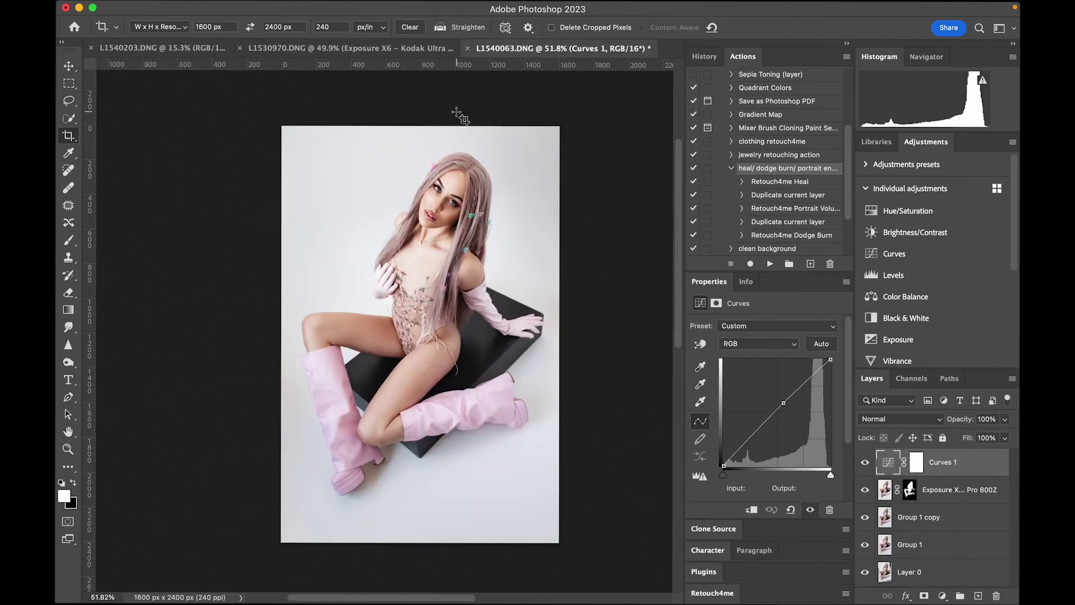
left_click(386, 48)
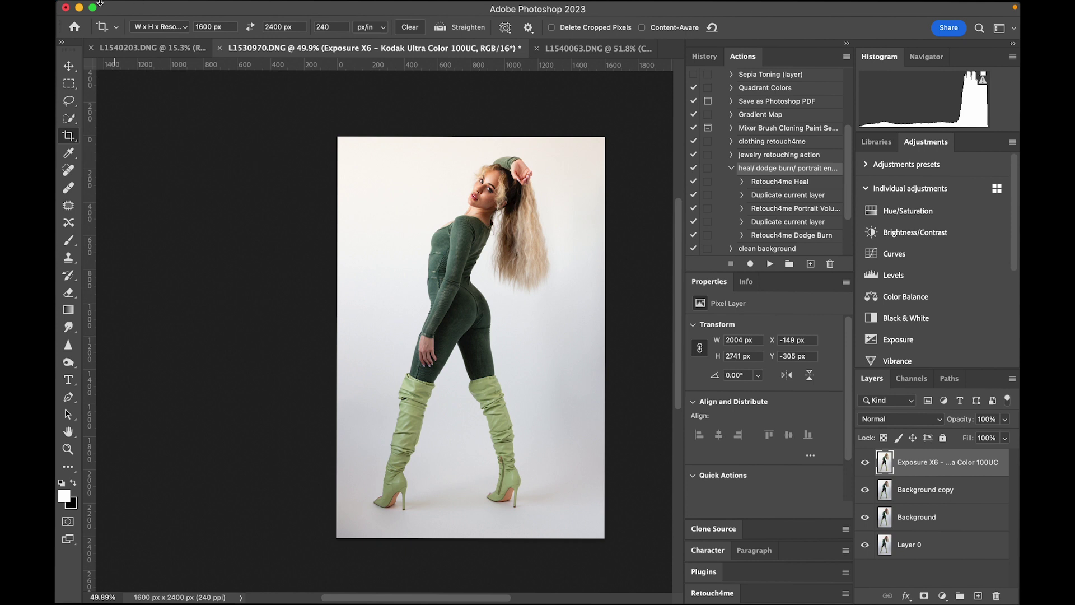
left_click(356, 9)
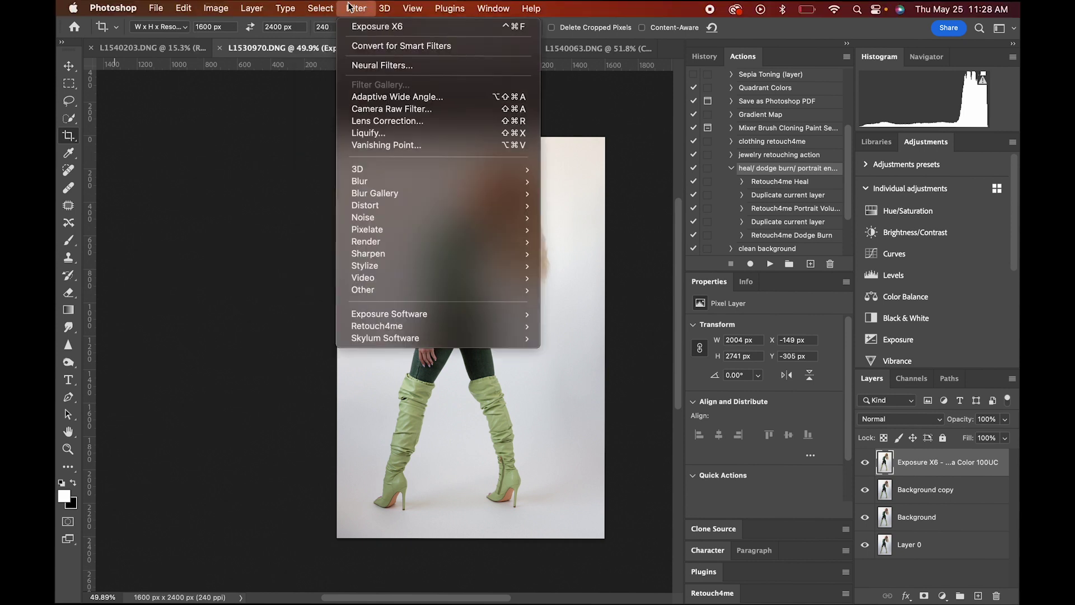
mouse_move(400, 327)
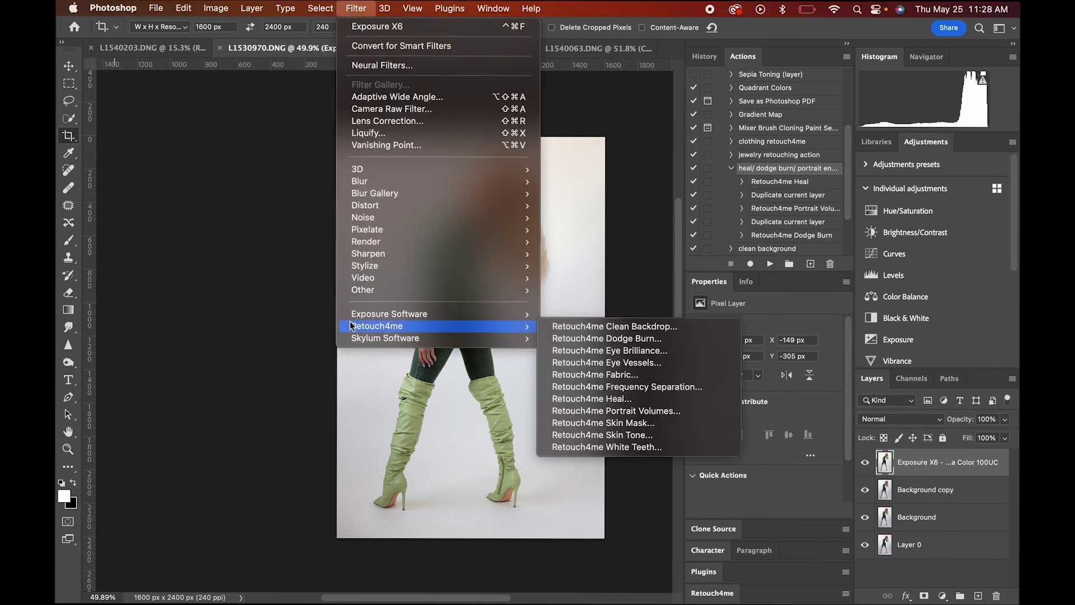
left_click(605, 351)
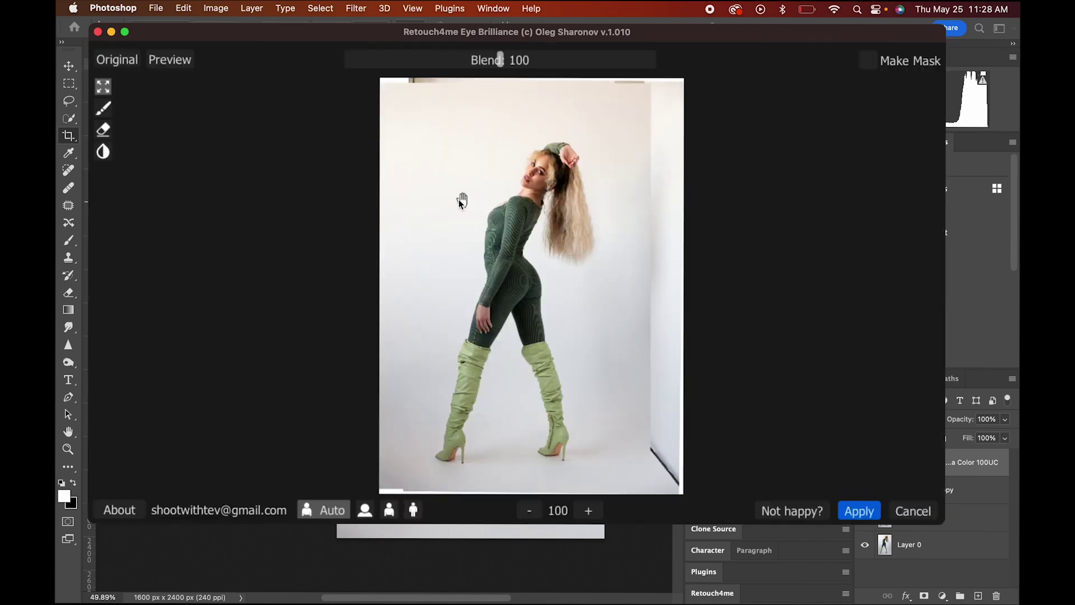
left_click(853, 506)
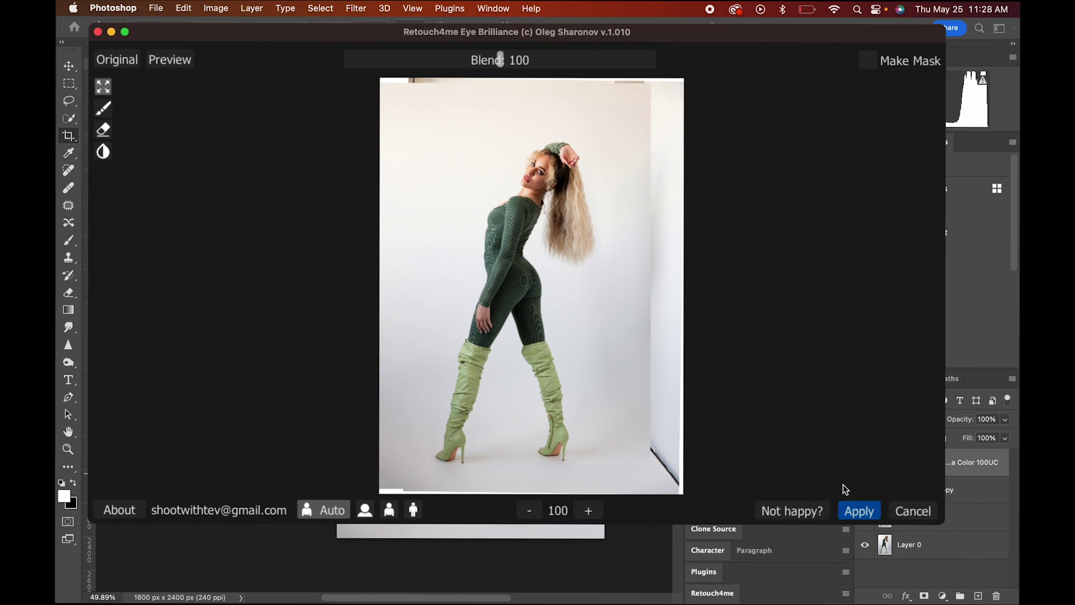
scroll(508, 193, "up", 5)
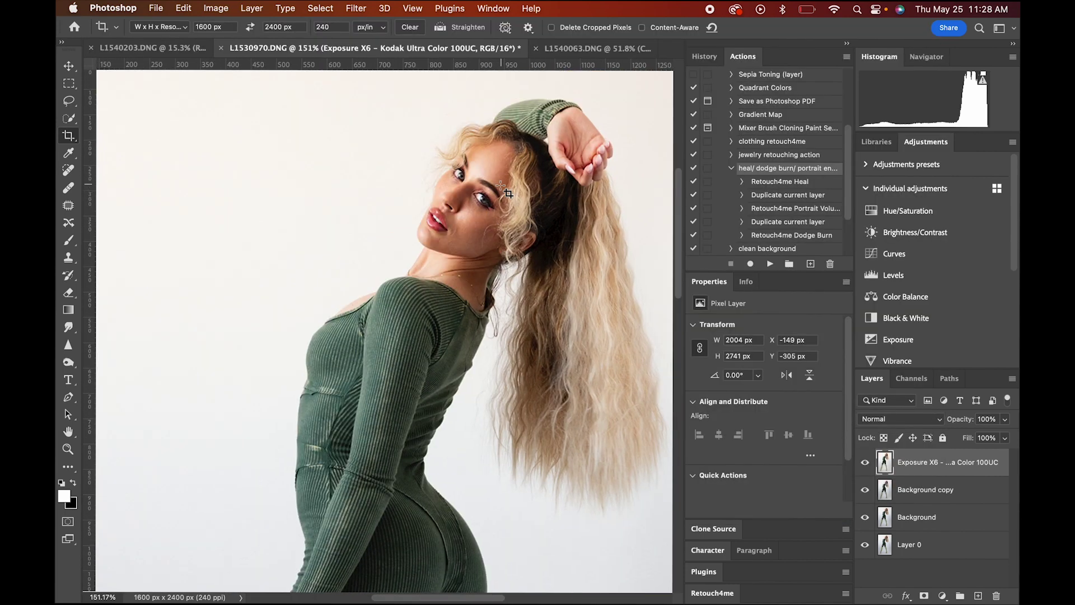
scroll(507, 194, "down", 4)
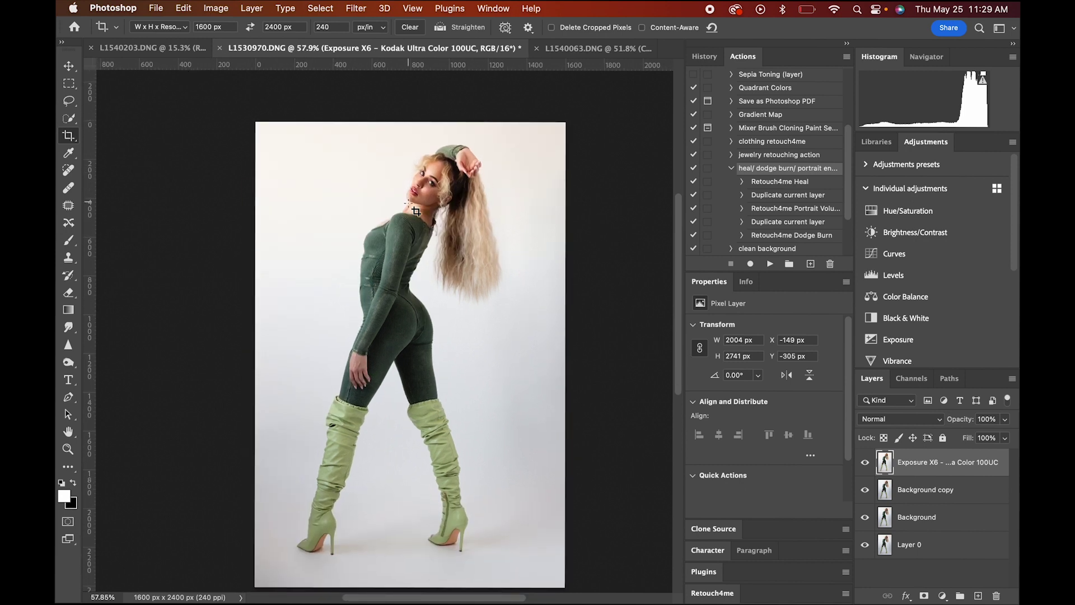
- Save another JPEG copy of the photo to the Desktop under the name L153097kok0 copy.jpg
left_click(149, 7)
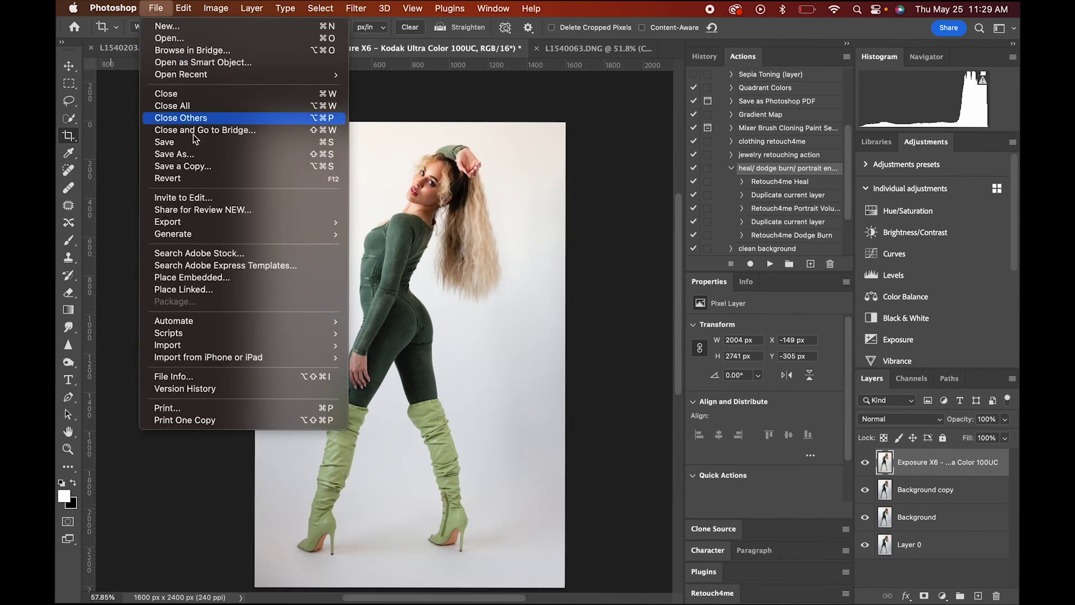
left_click(200, 167)
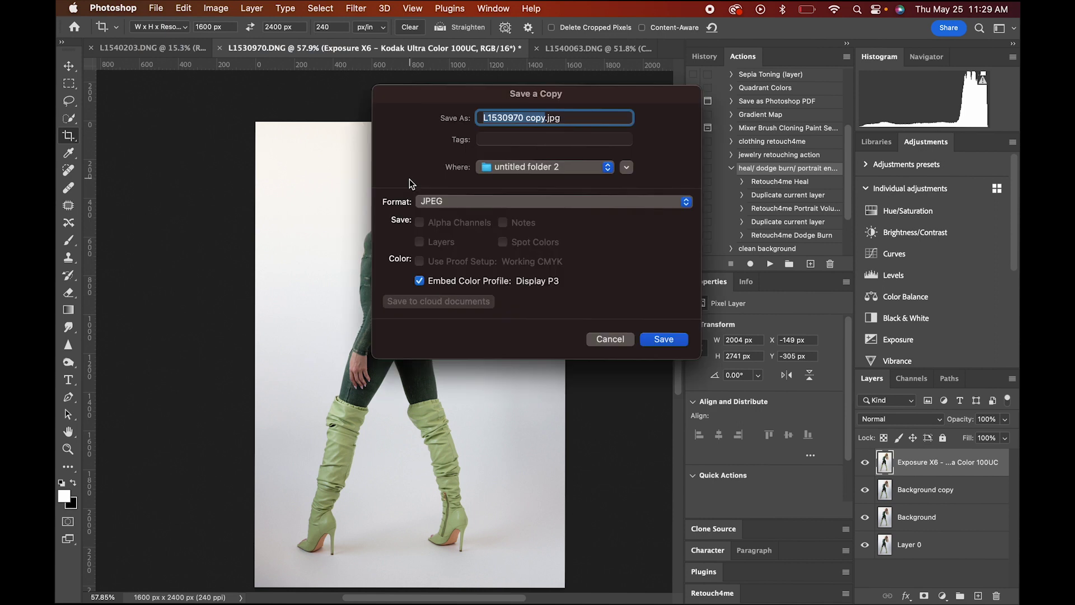
left_click(548, 168)
left_click(541, 182)
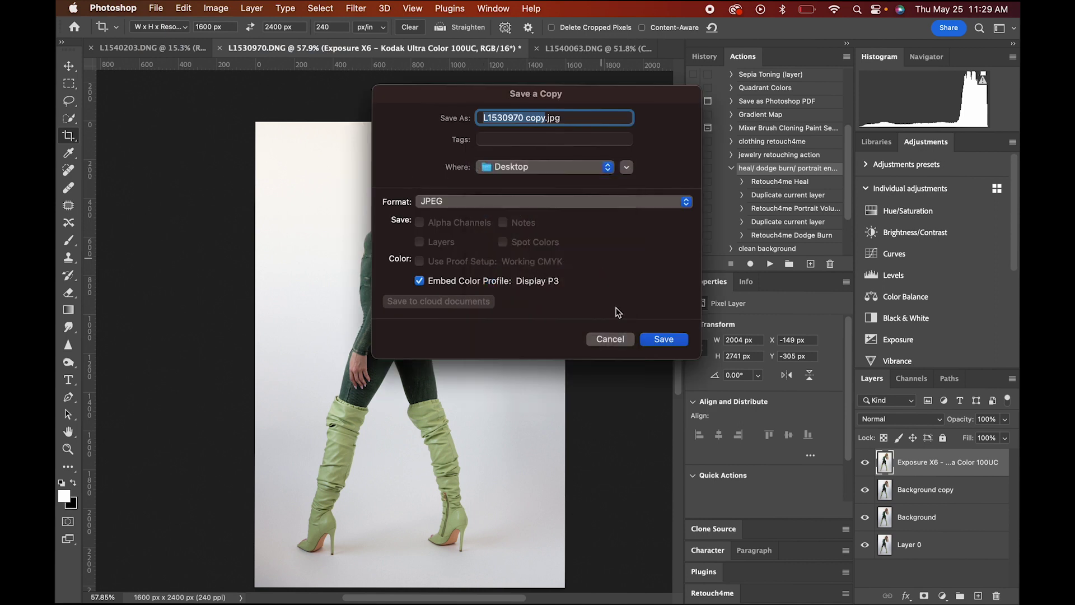
left_click(663, 339)
left_click(509, 280)
left_click(519, 118)
type("kok")
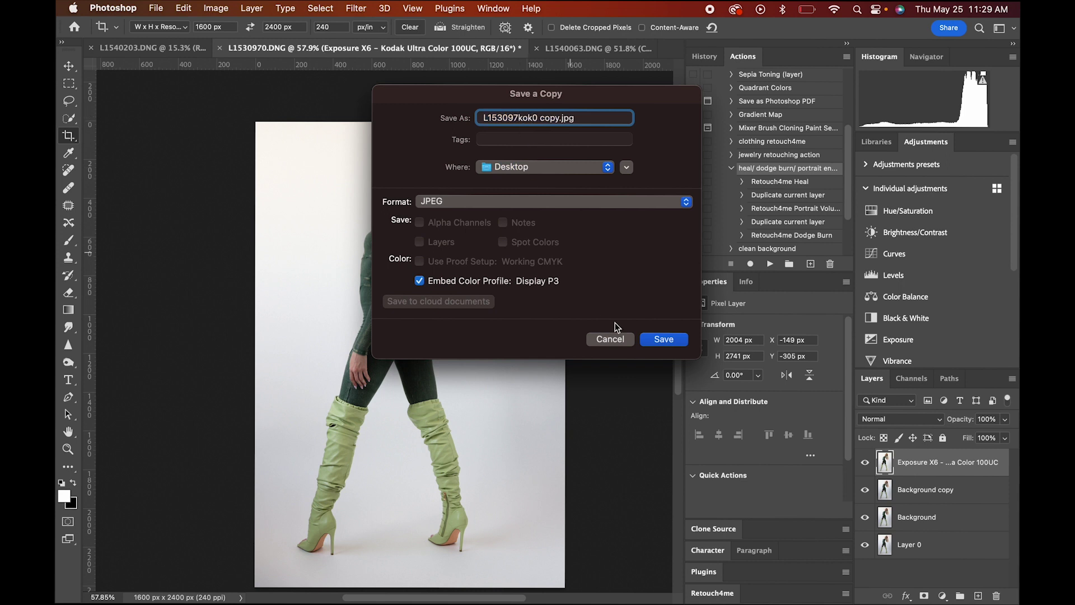
left_click(654, 336)
left_click(636, 152)
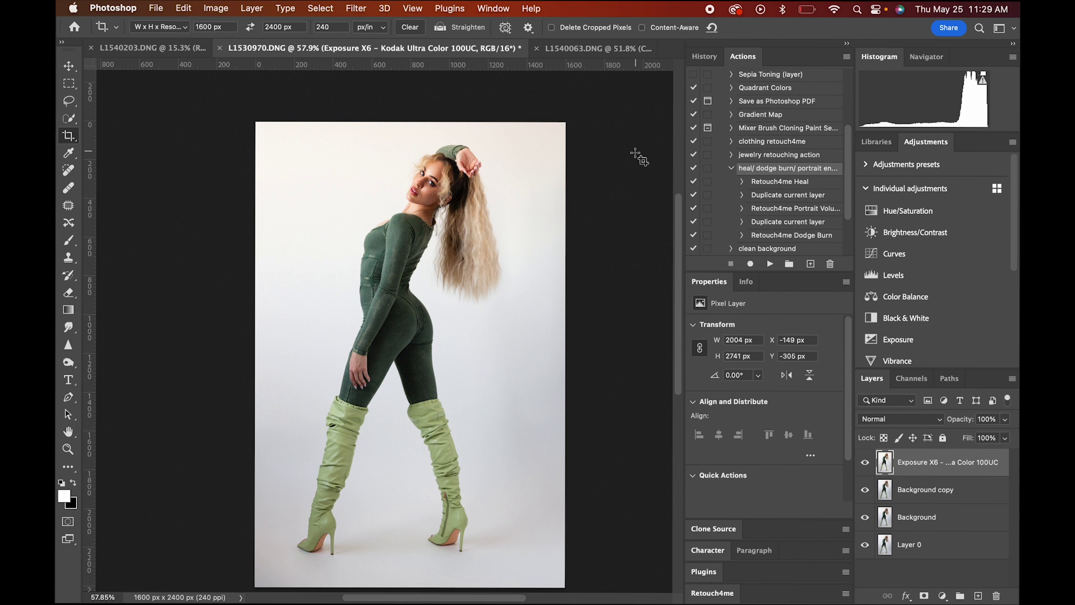
- Review the Image Processor's source and destination folders, JPEG settings and list of runnable actions without processing any images
left_click(155, 7)
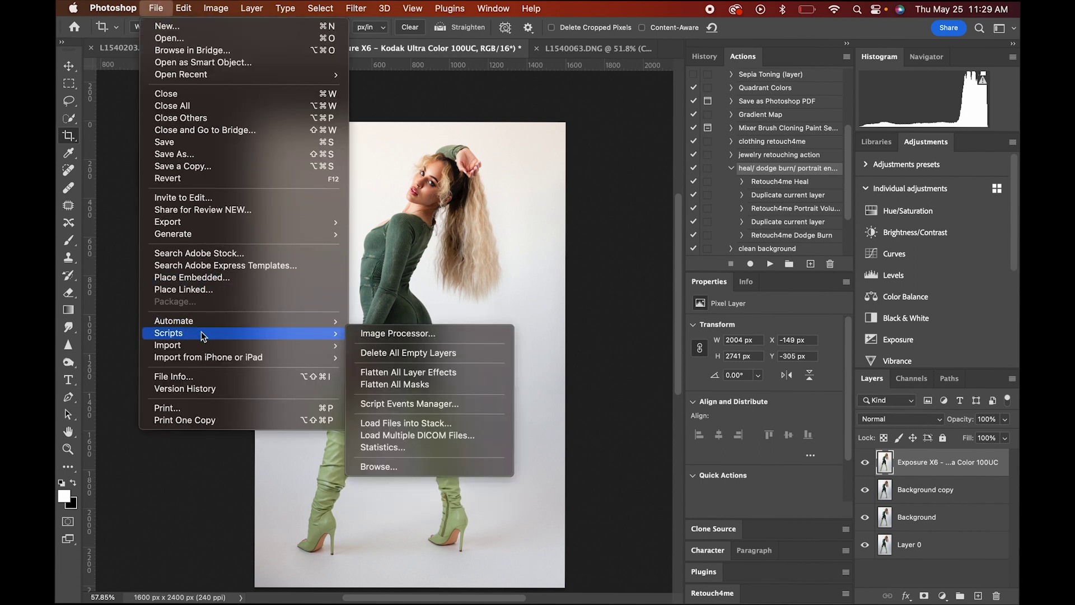
mouse_move(336, 333)
left_click(394, 331)
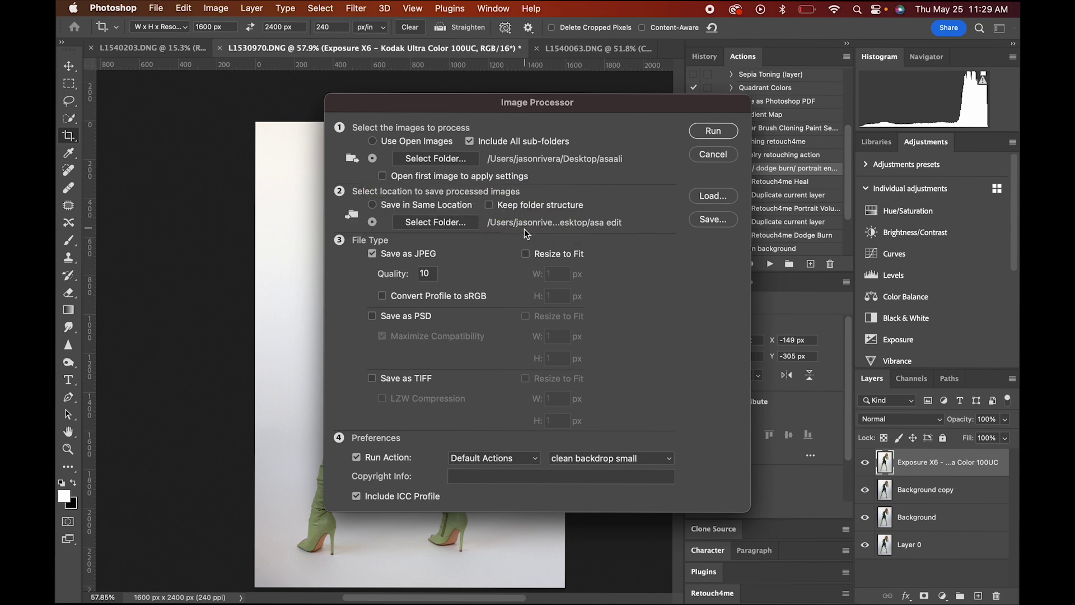
left_click(570, 458)
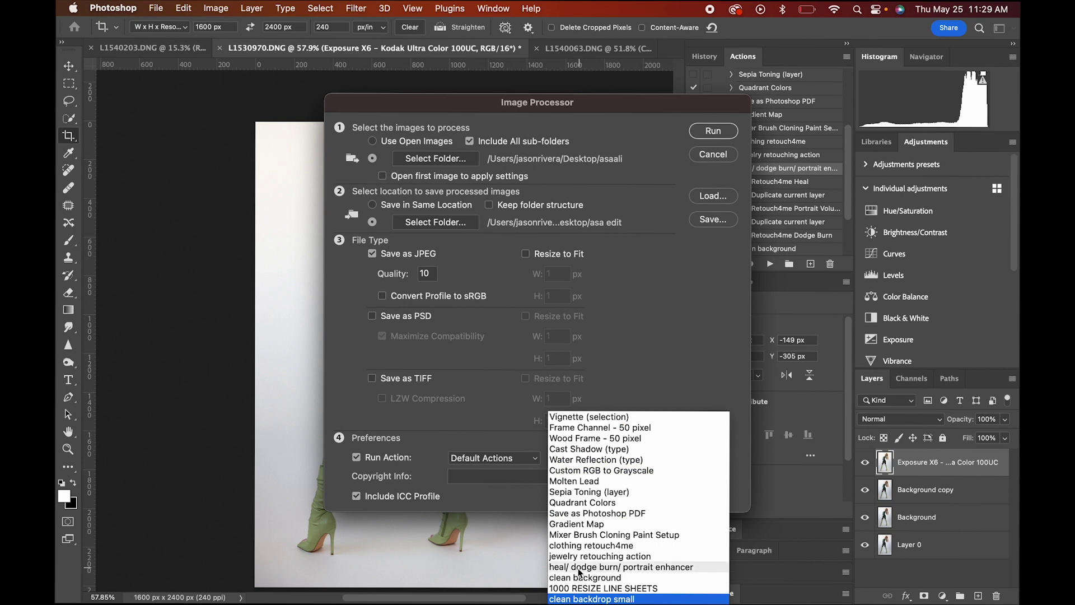
left_click(700, 339)
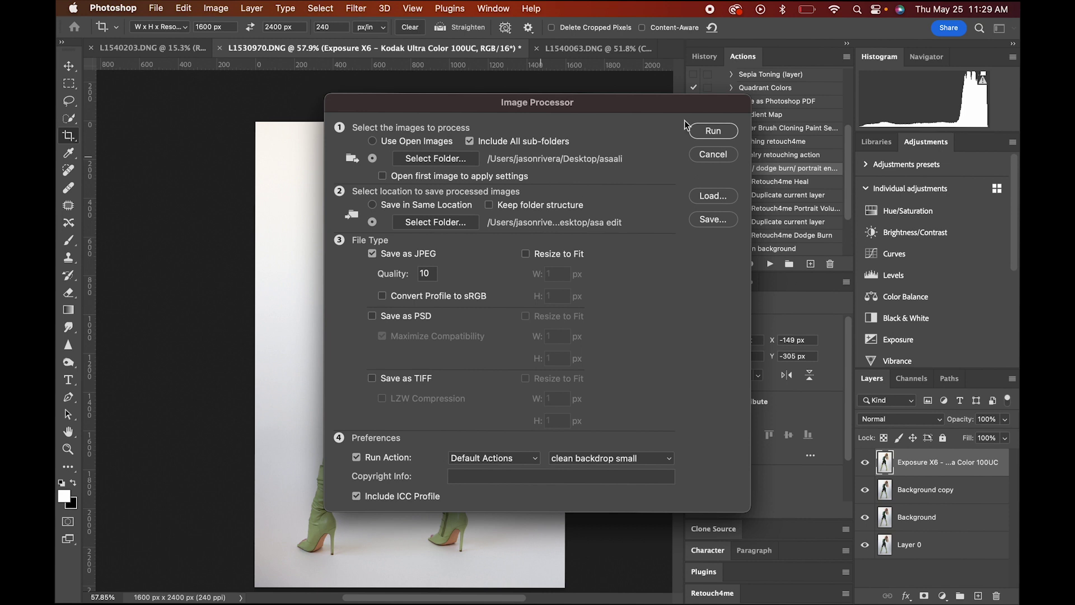
left_click(733, 156)
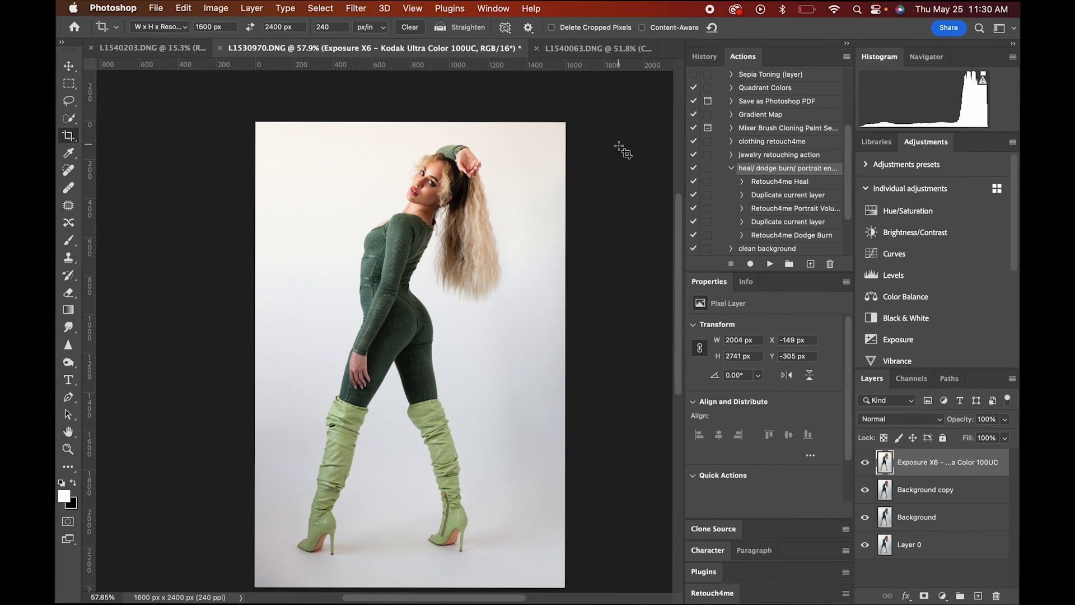
left_click(156, 9)
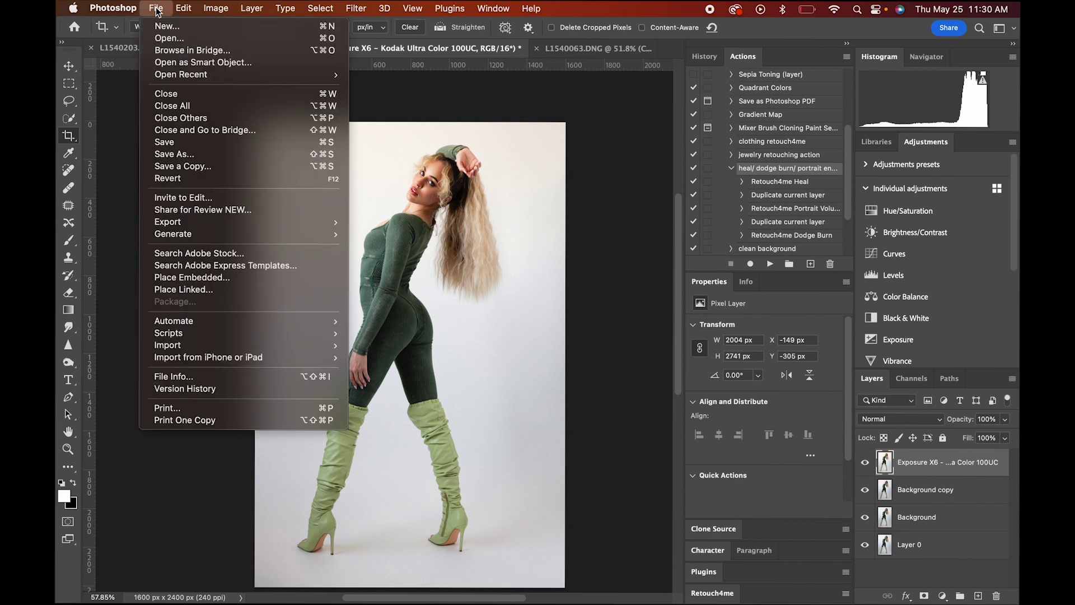
left_click(135, 158)
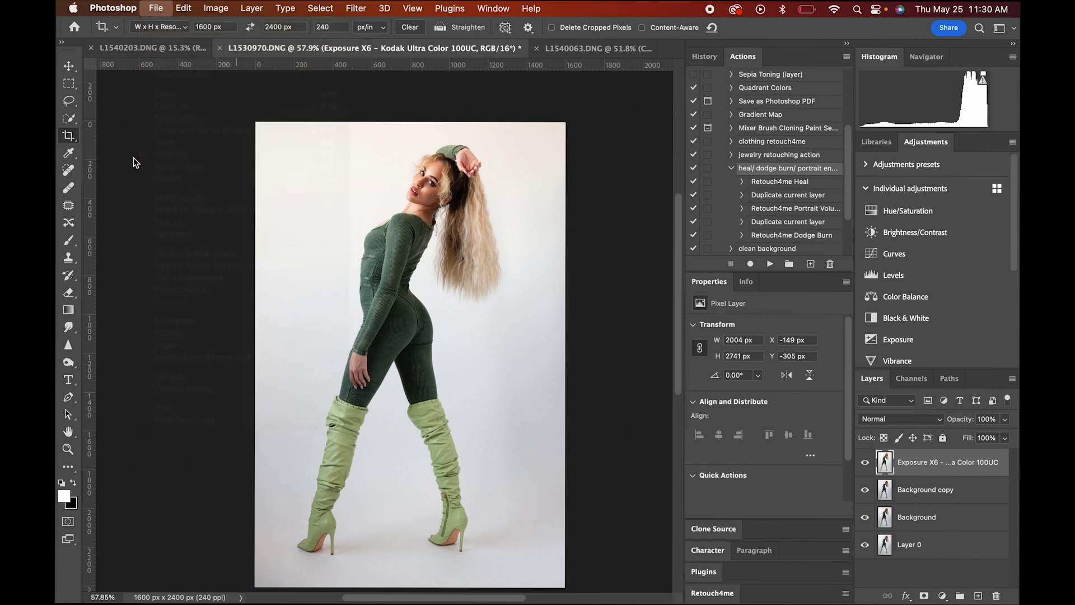
scroll(486, 110, "up", 3)
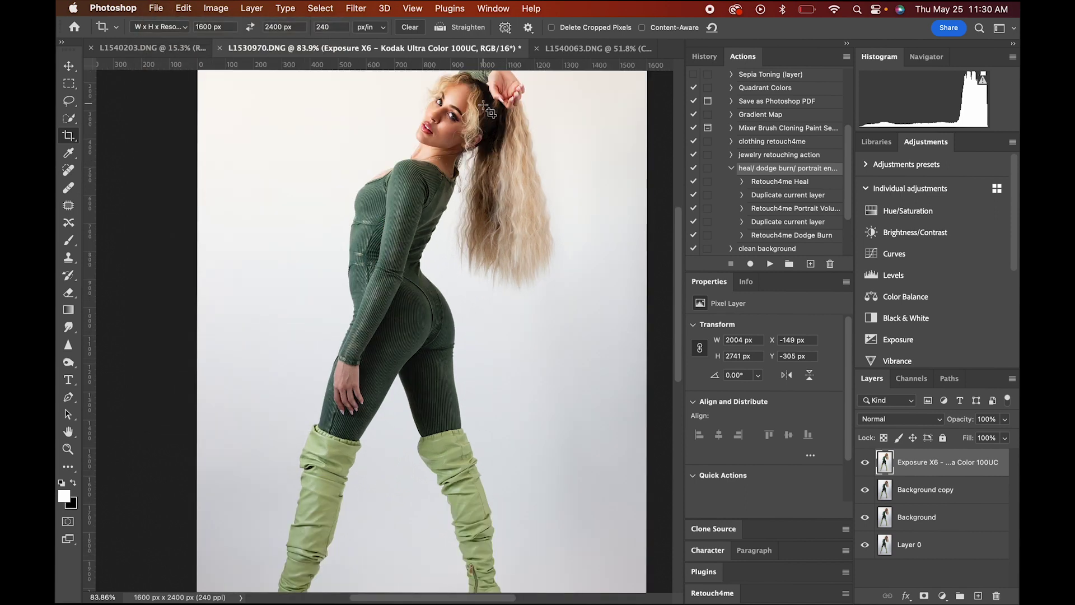
scroll(485, 107, "up", 2)
scroll(485, 103, "up", 5)
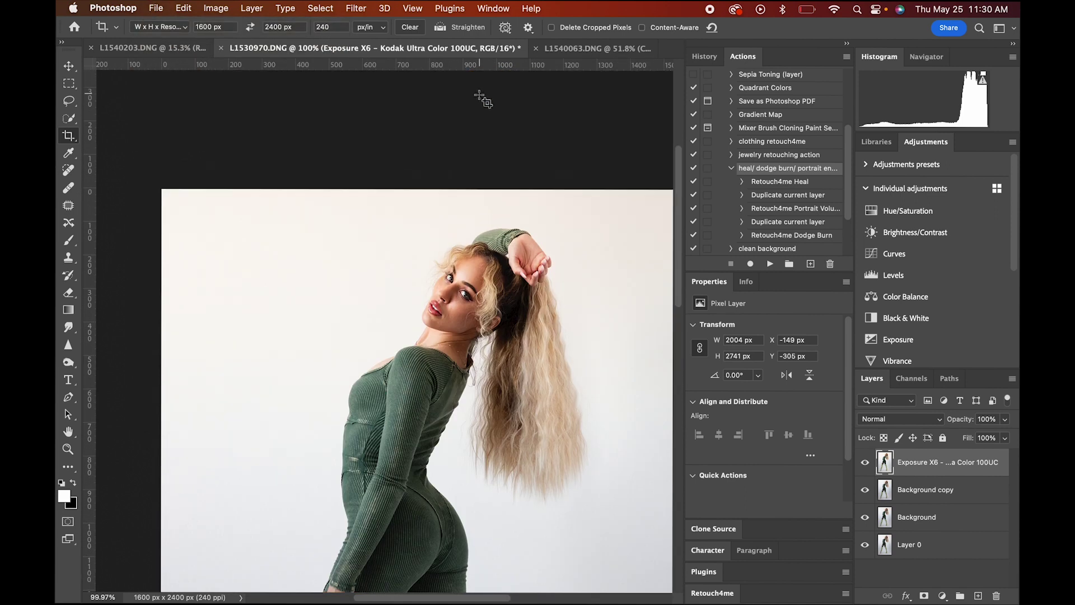